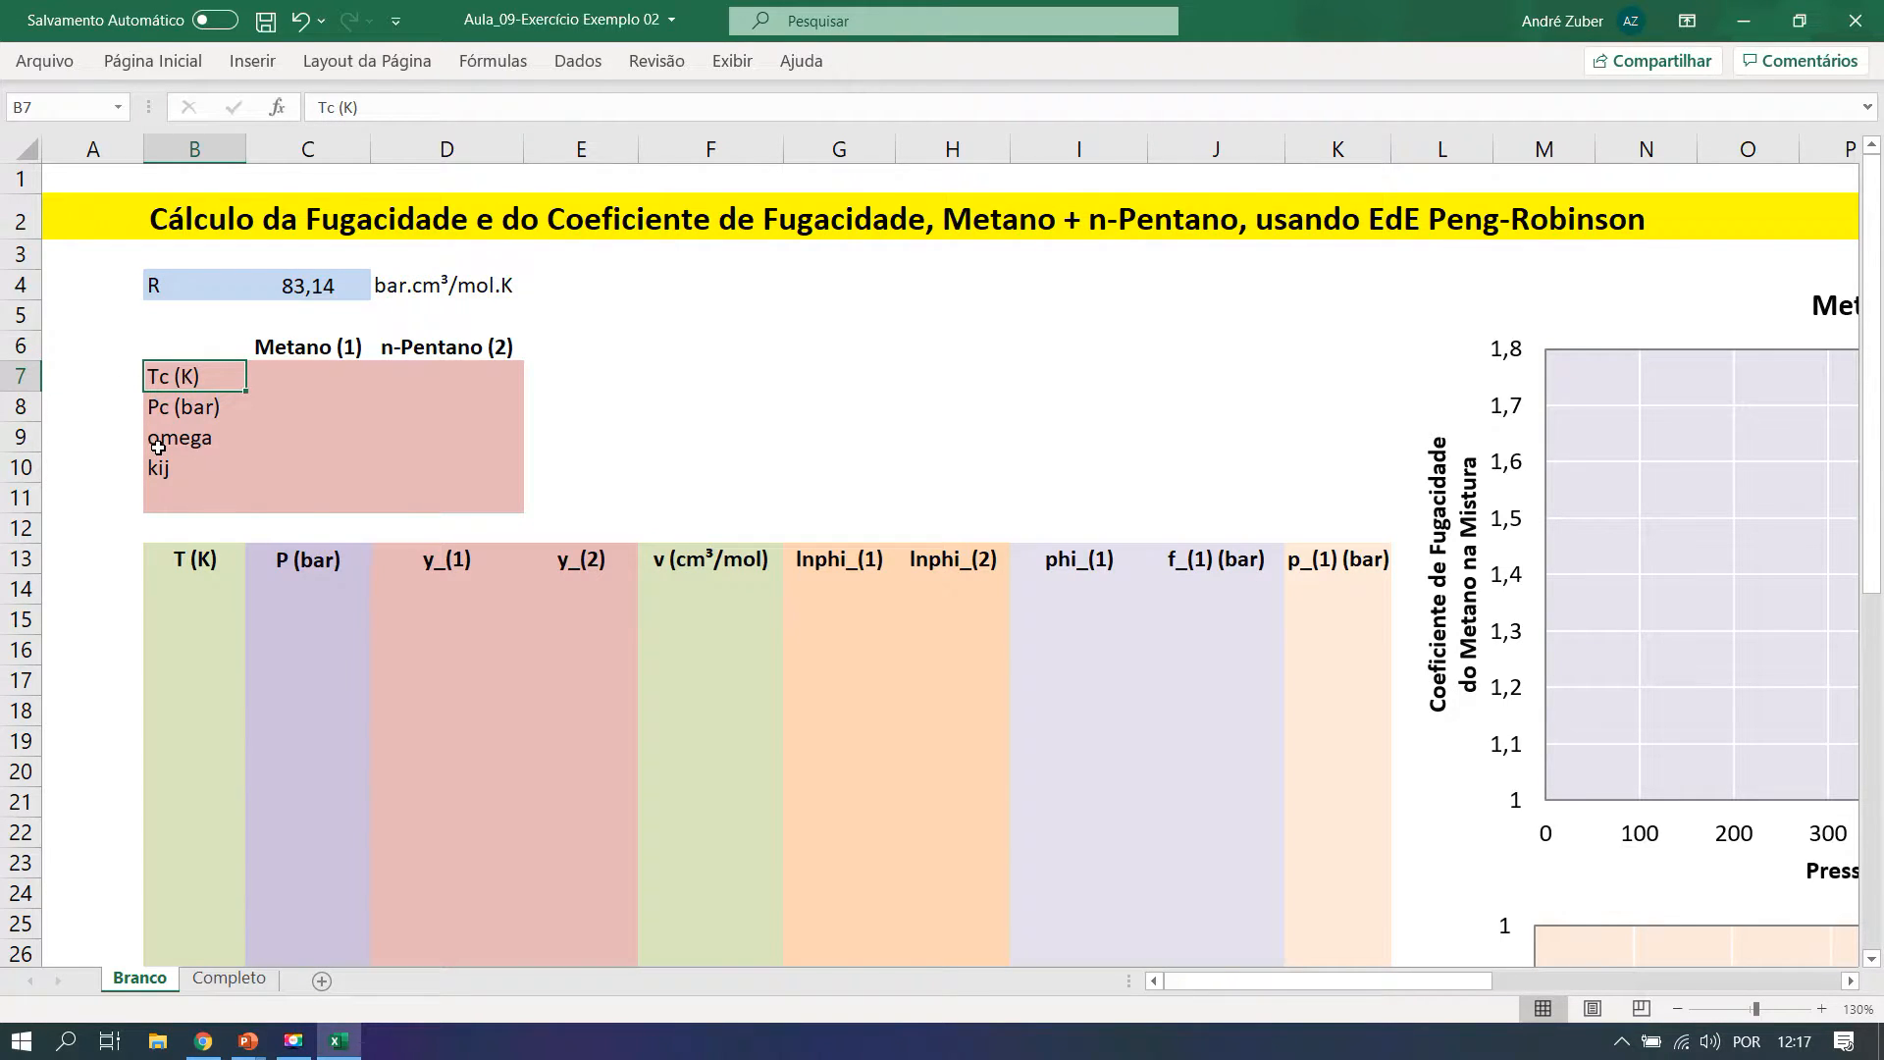
click(176, 471)
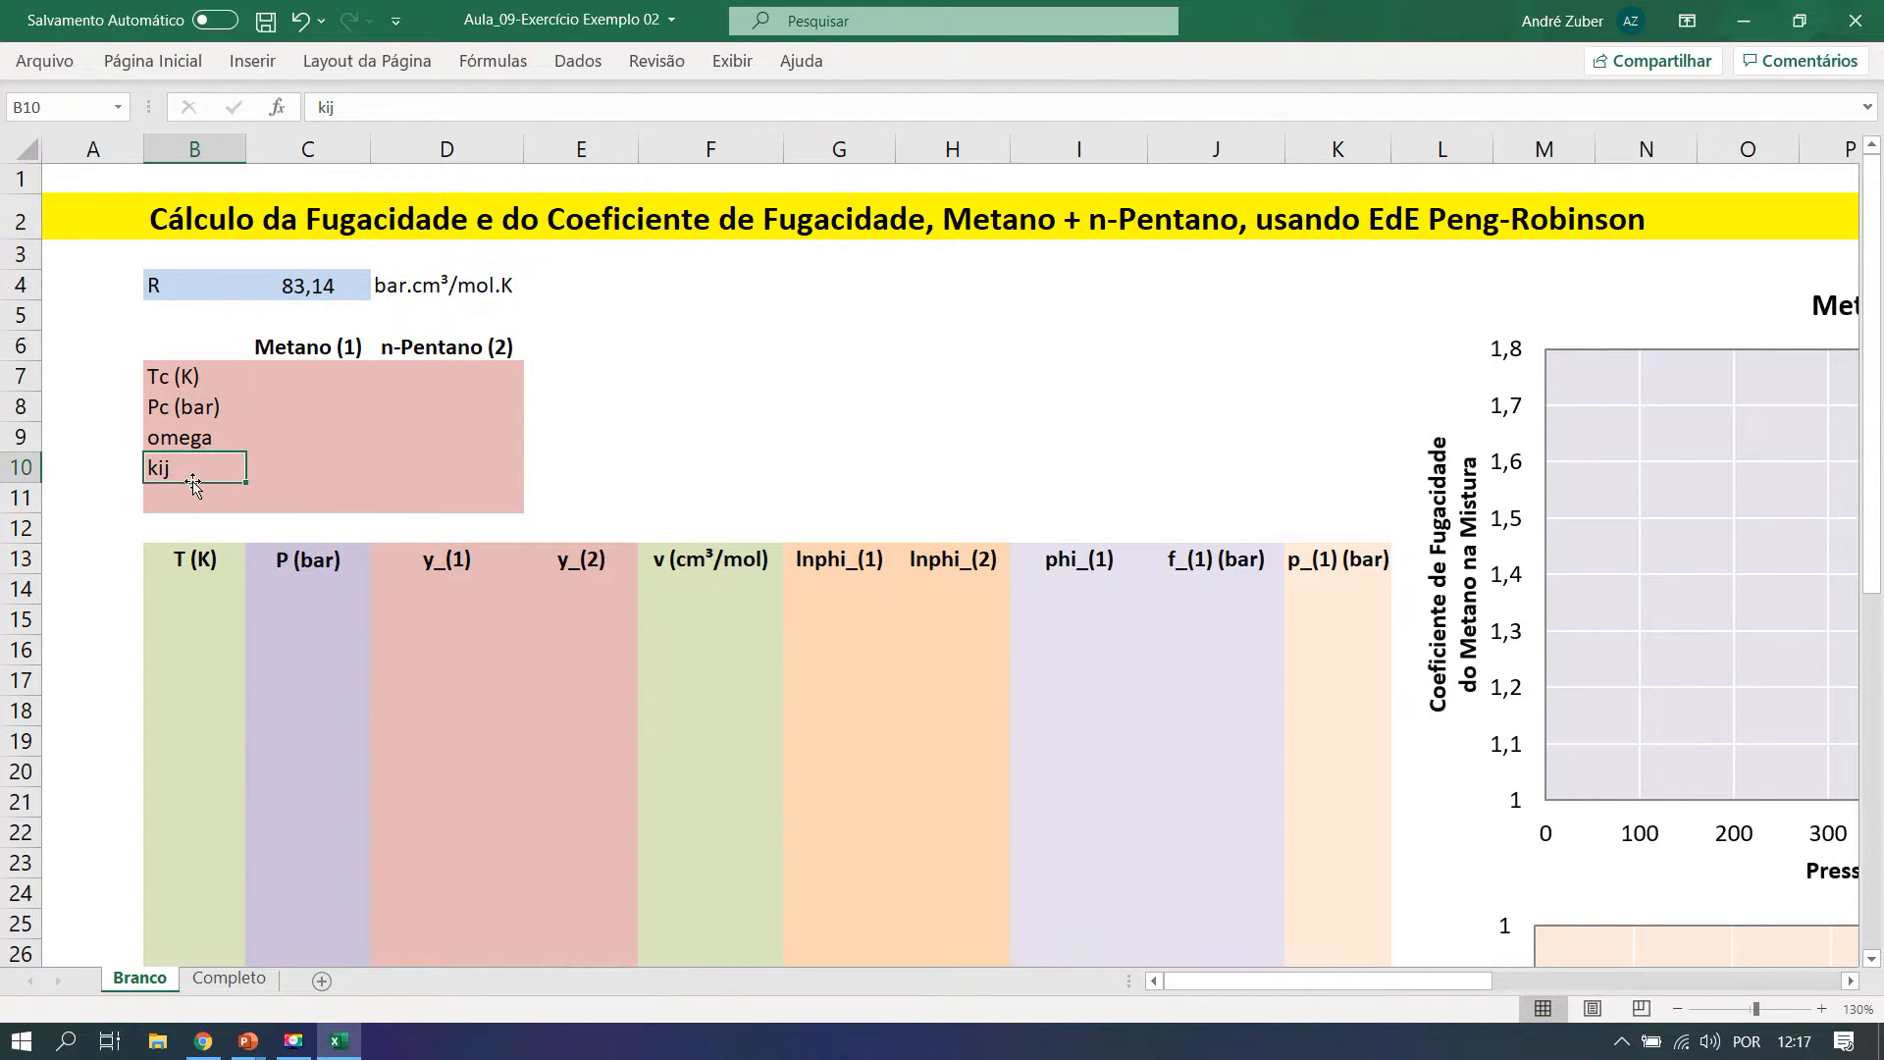
click(932, 430)
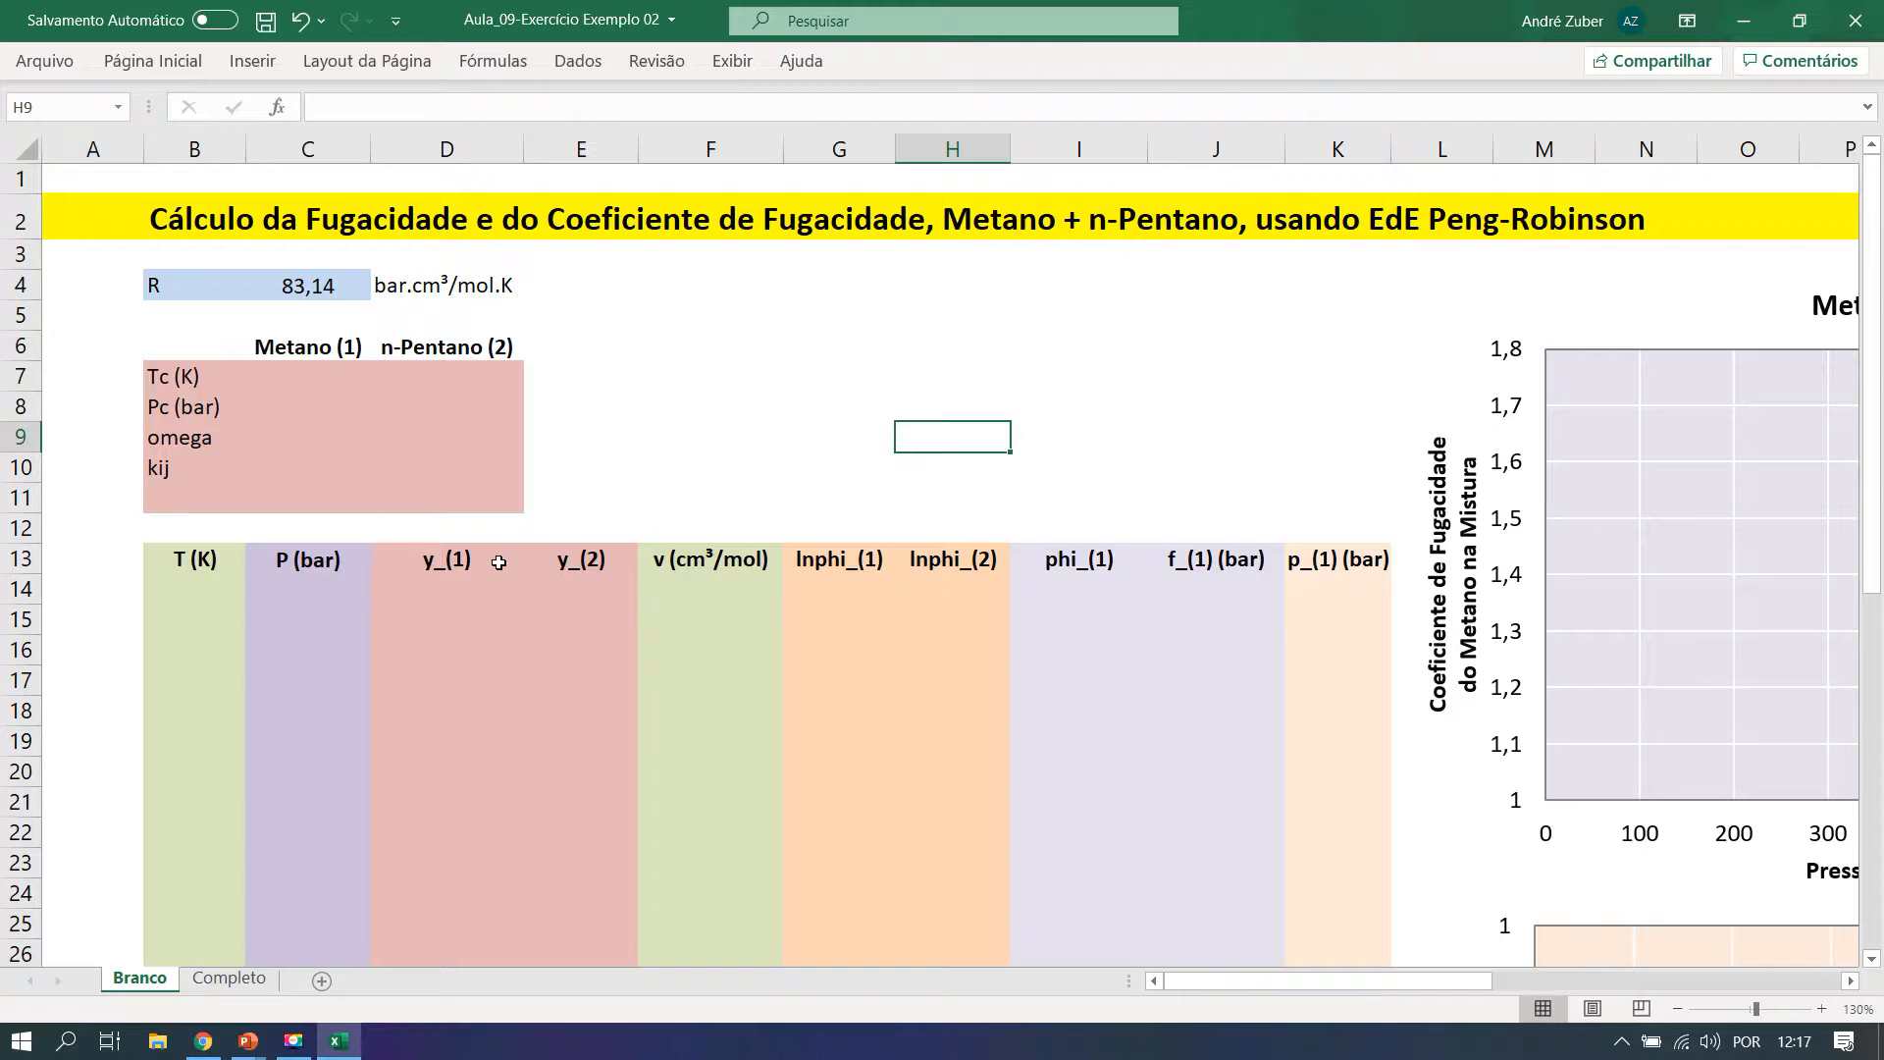
click(300, 373)
drag(300, 373, 465, 505)
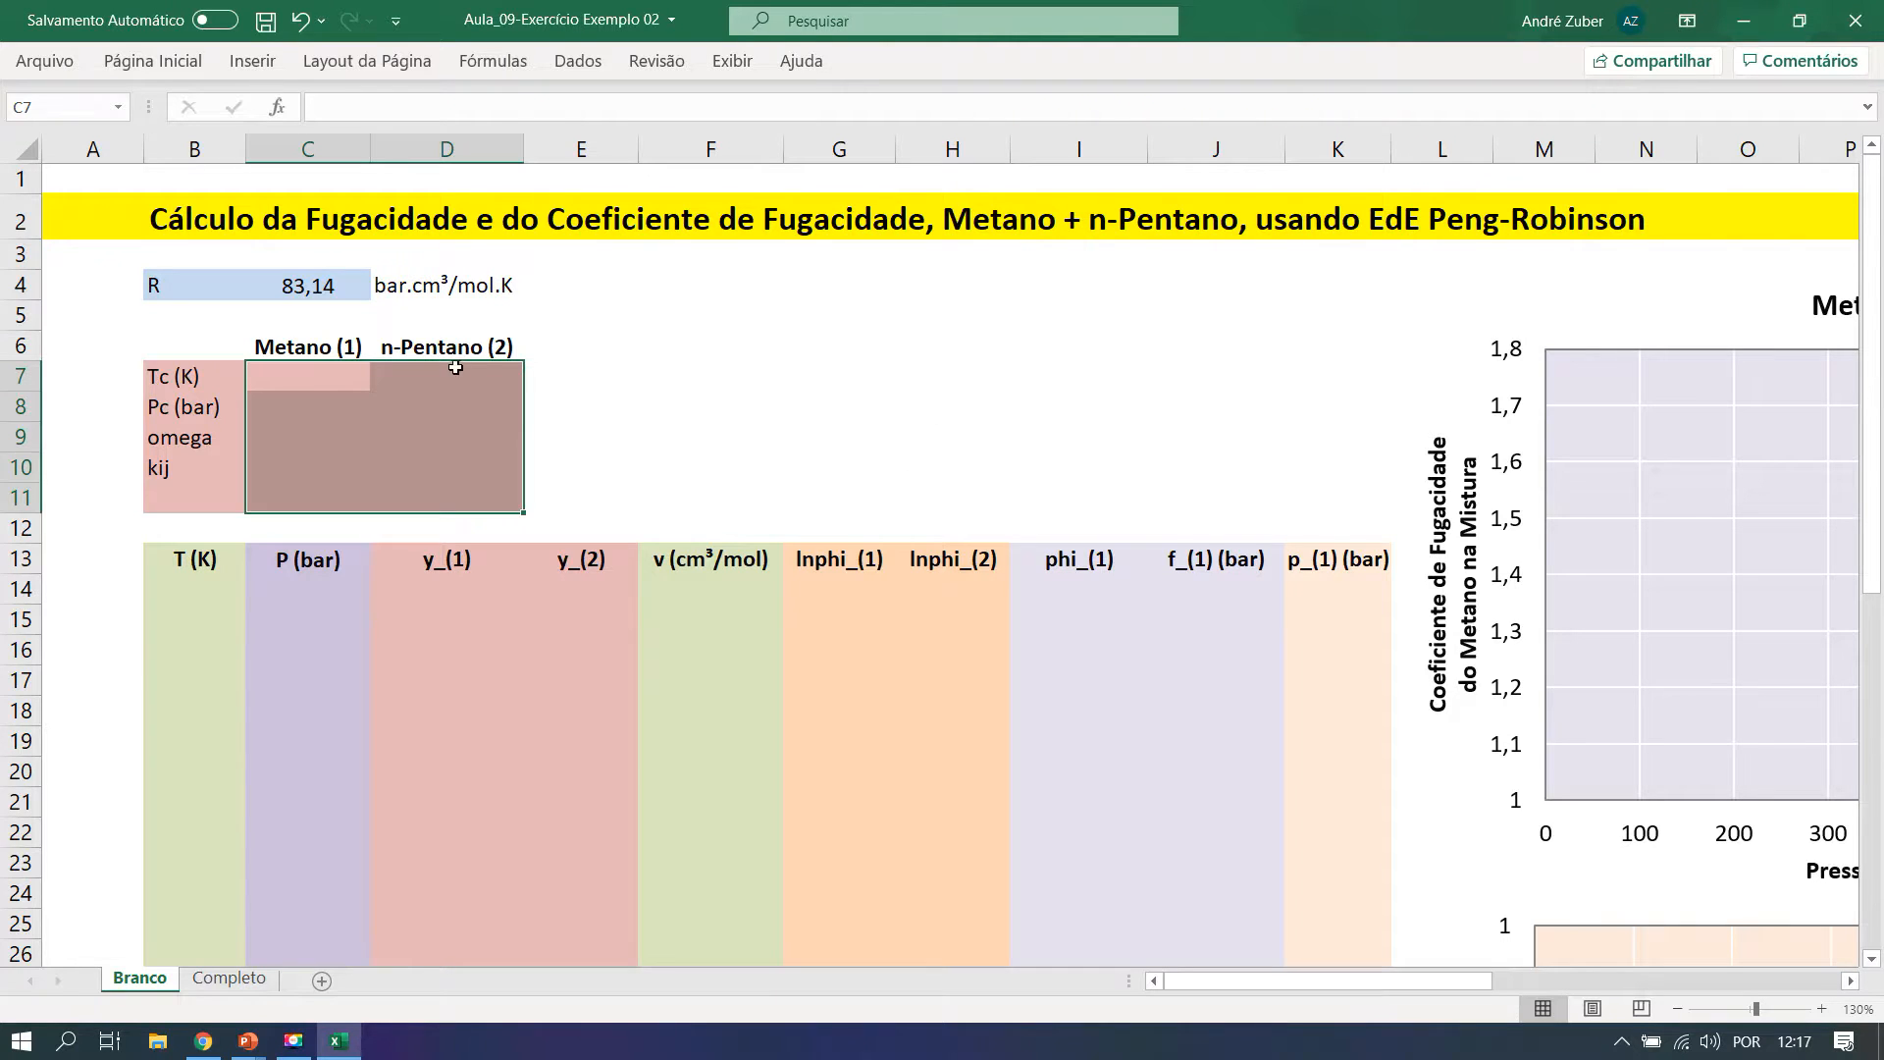
drag(312, 379, 321, 500)
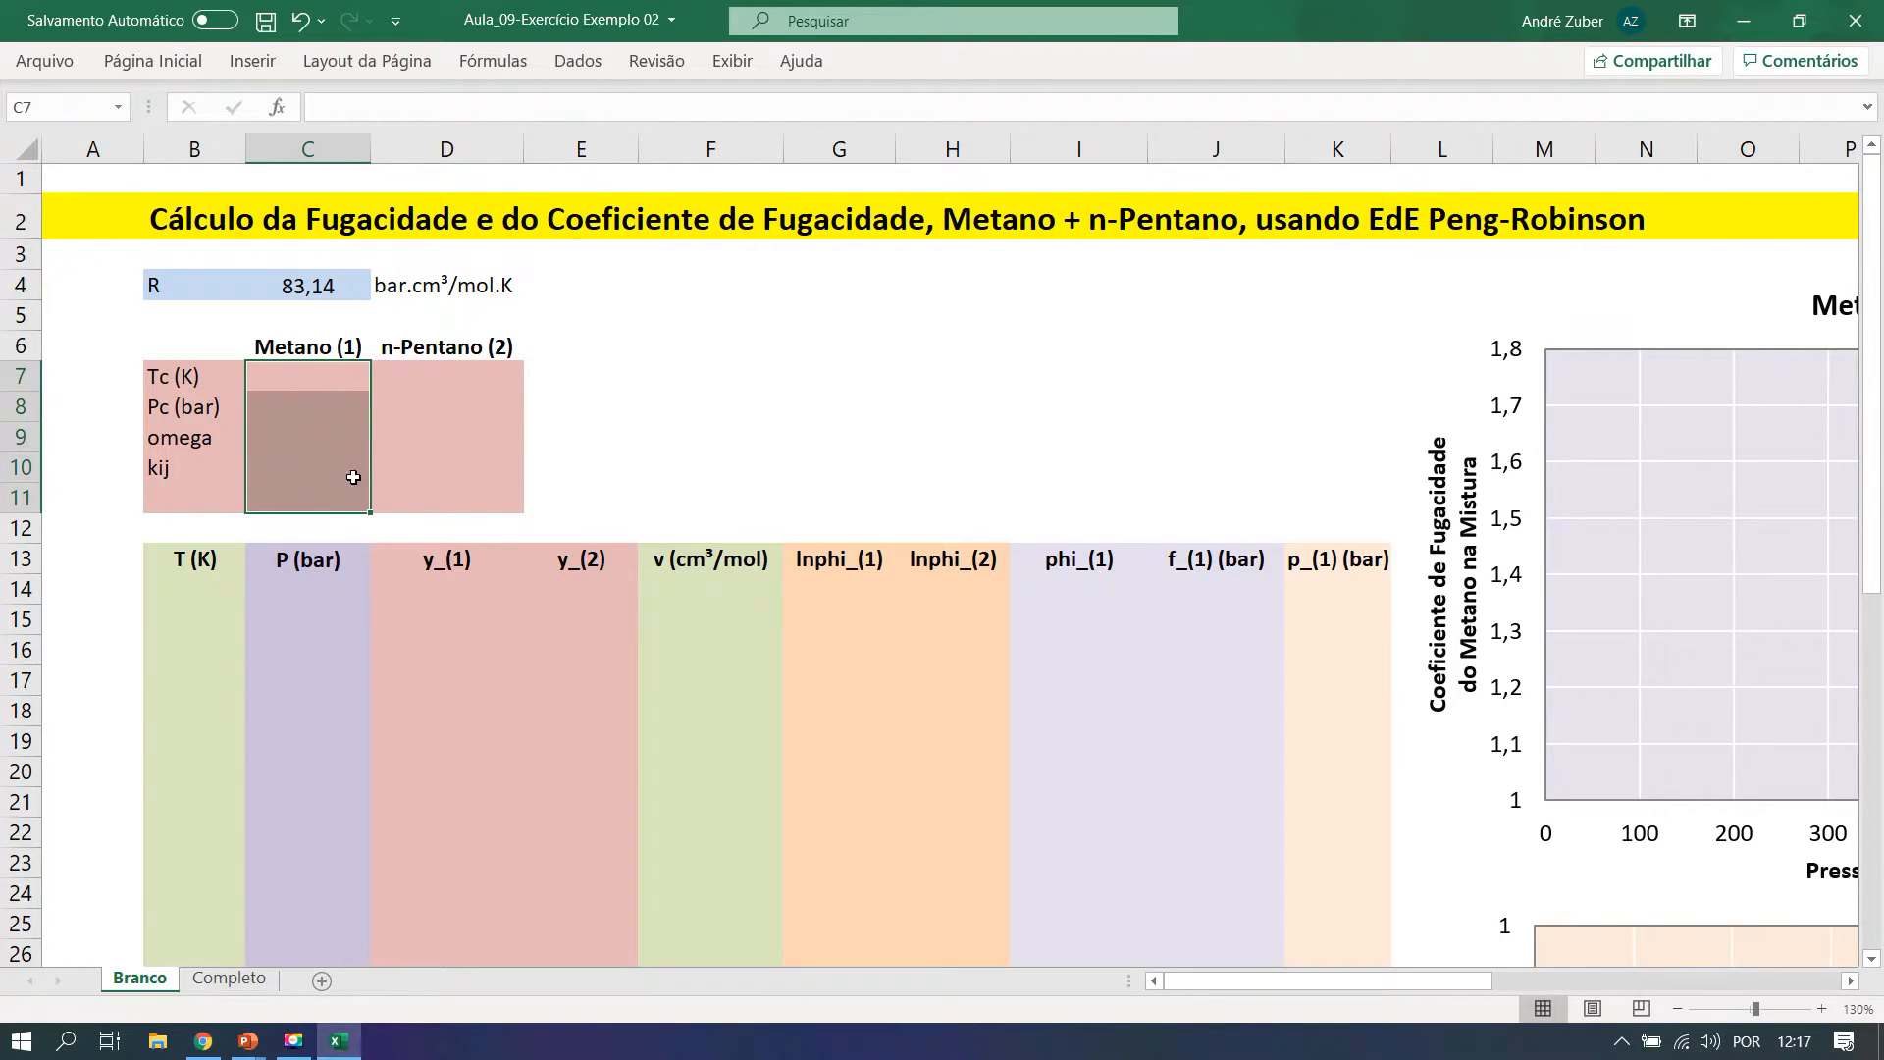
drag(471, 370, 480, 491)
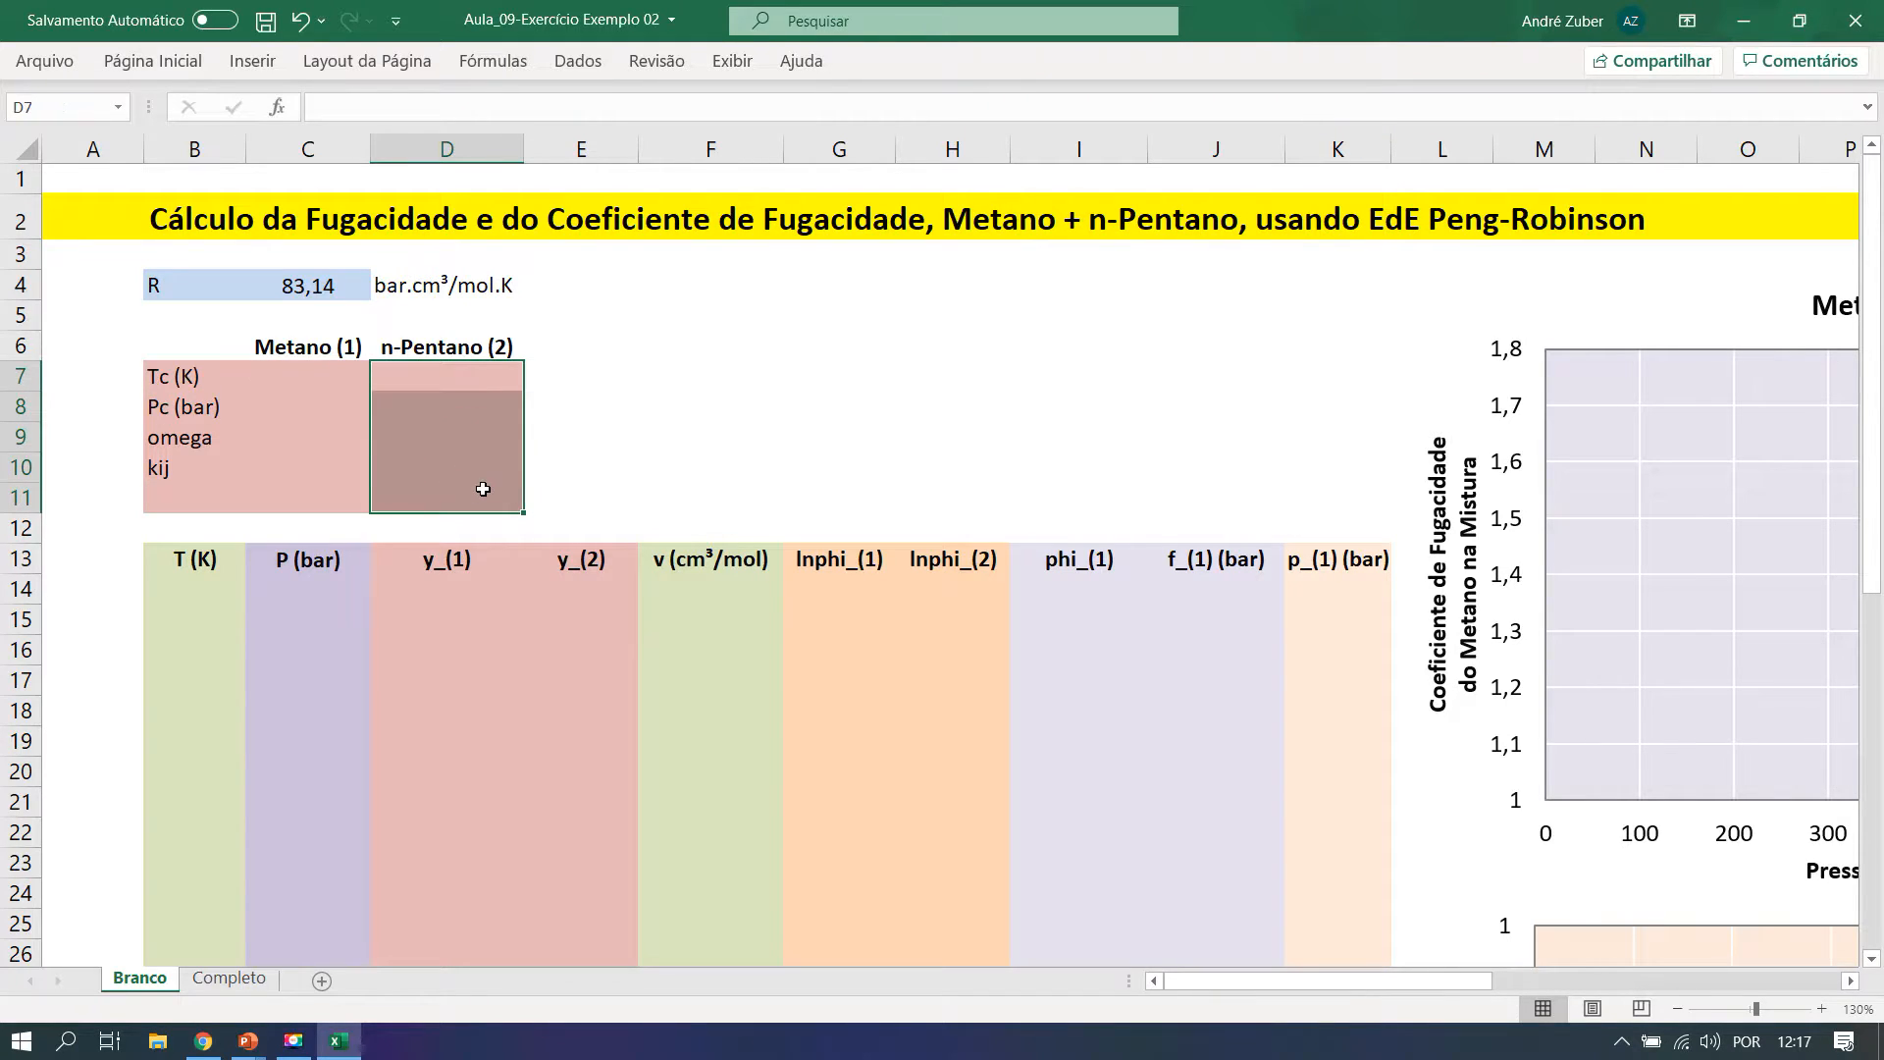
click(791, 436)
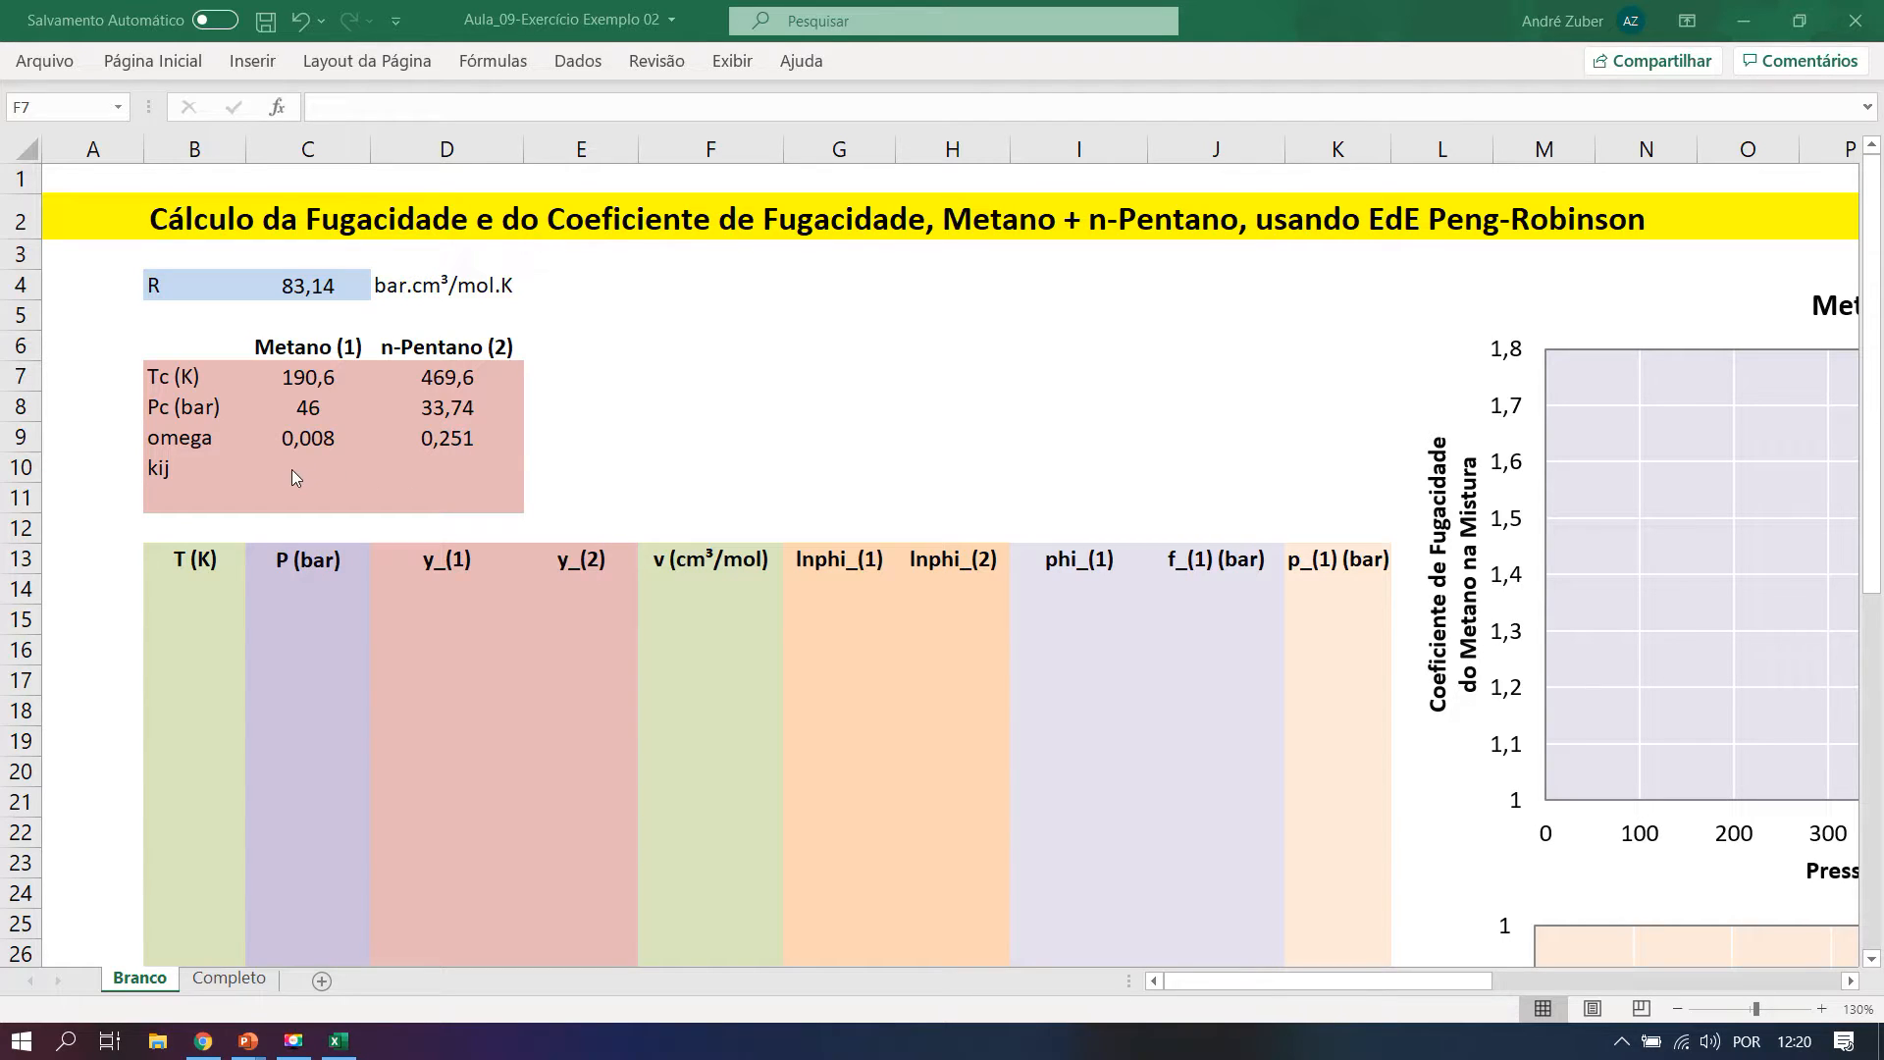
Fill all four cells of the kij binary interaction matrix, C10:D11, with 0.
click(197, 473)
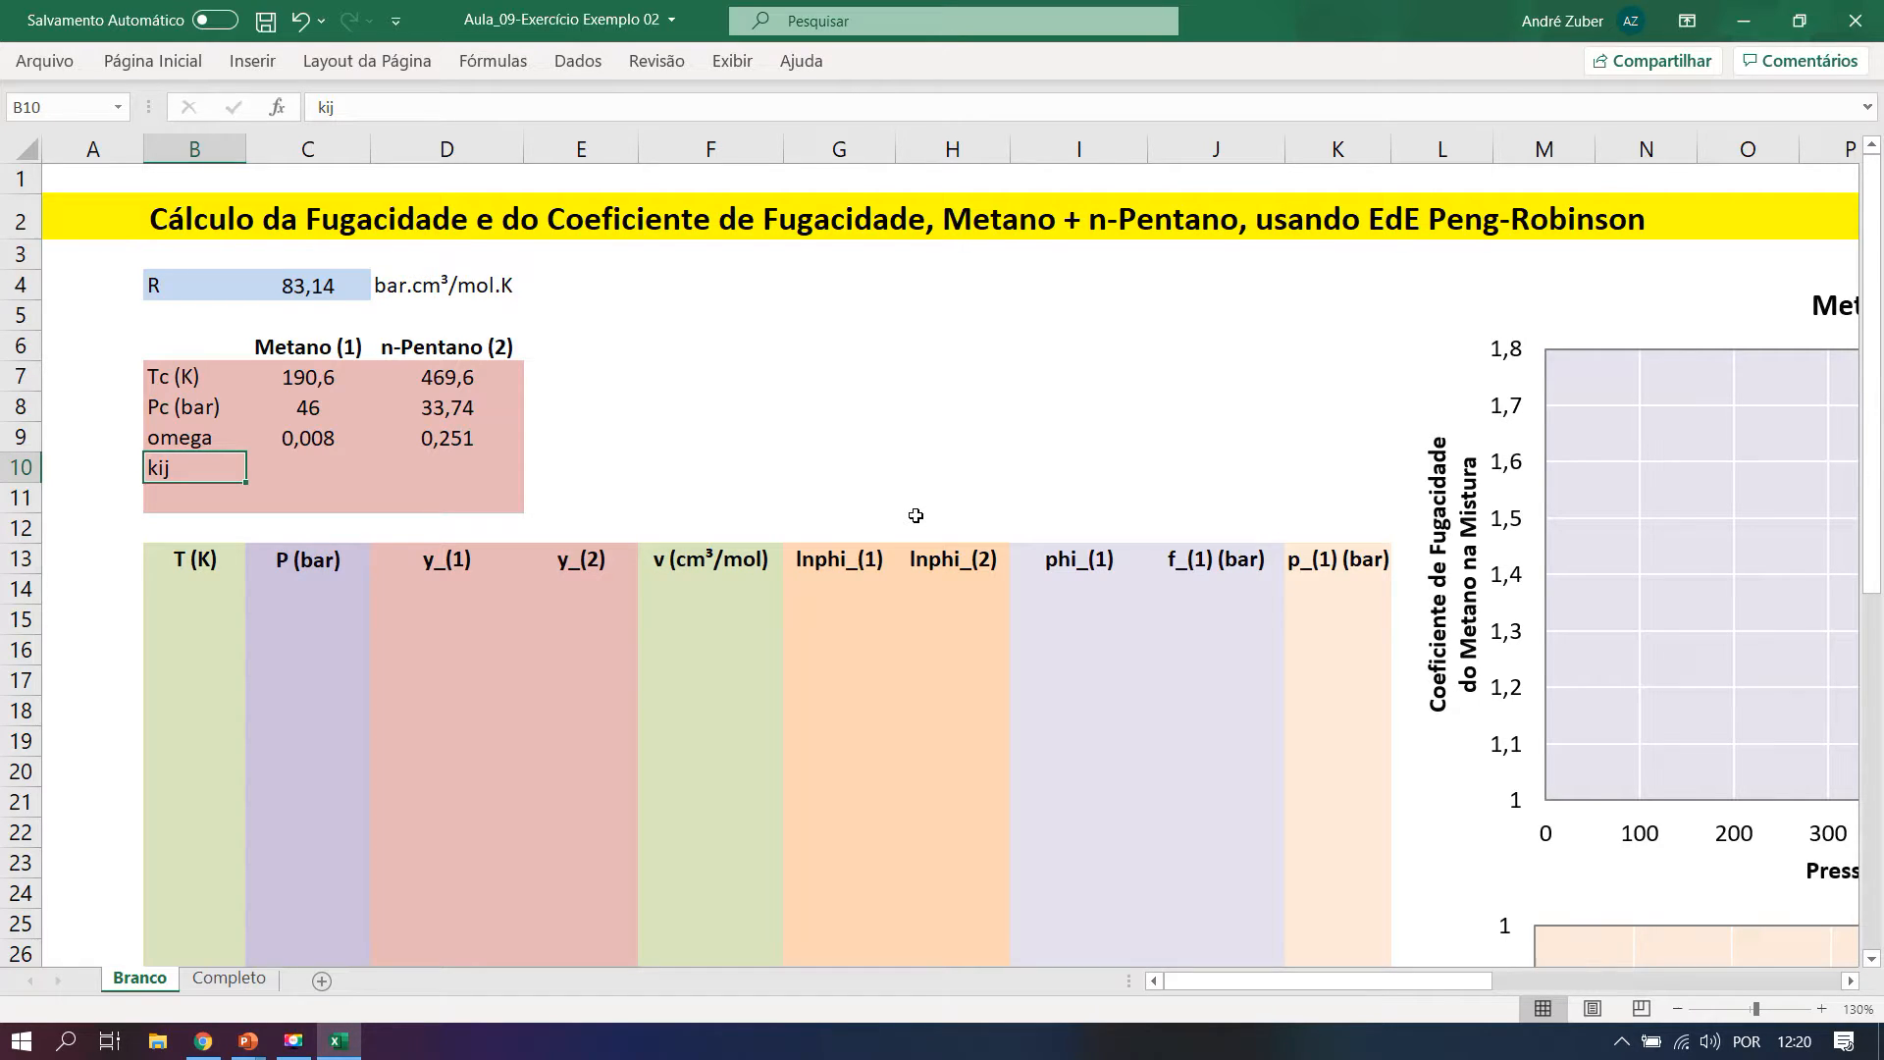
click(322, 465)
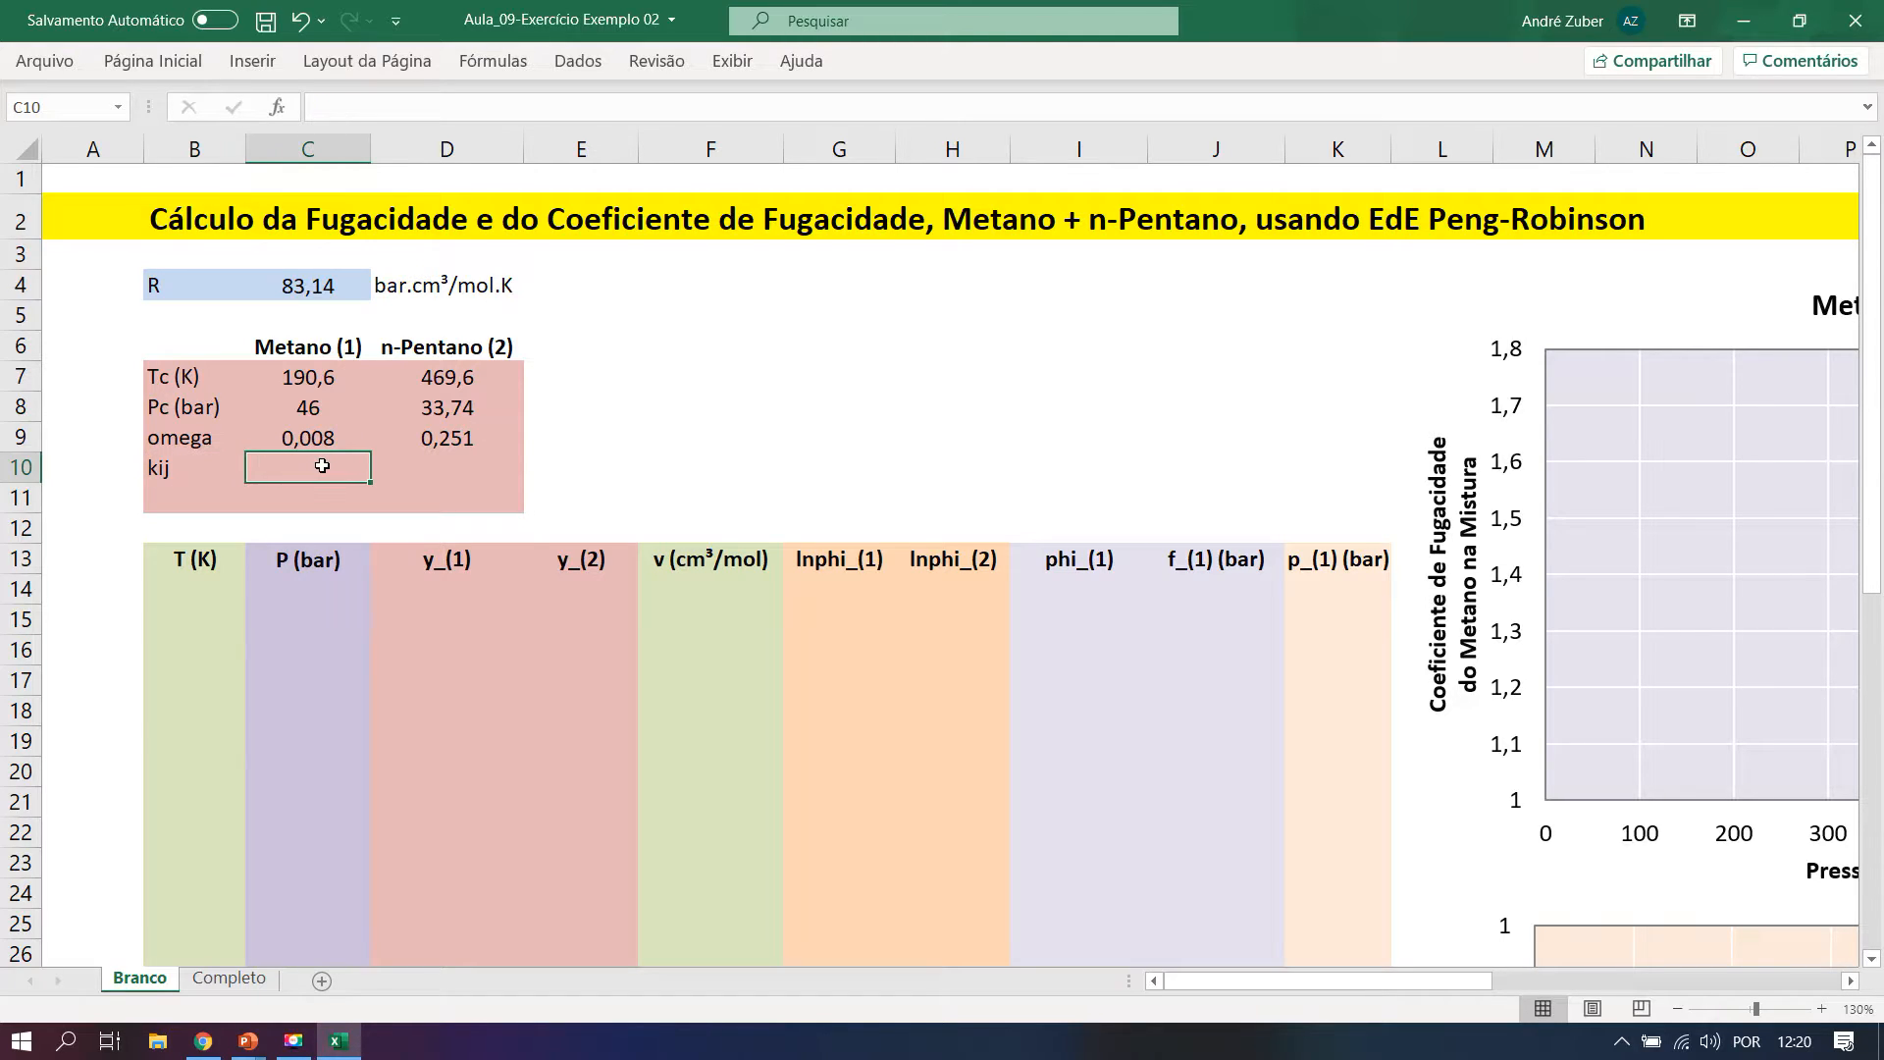
click(450, 463)
click(329, 494)
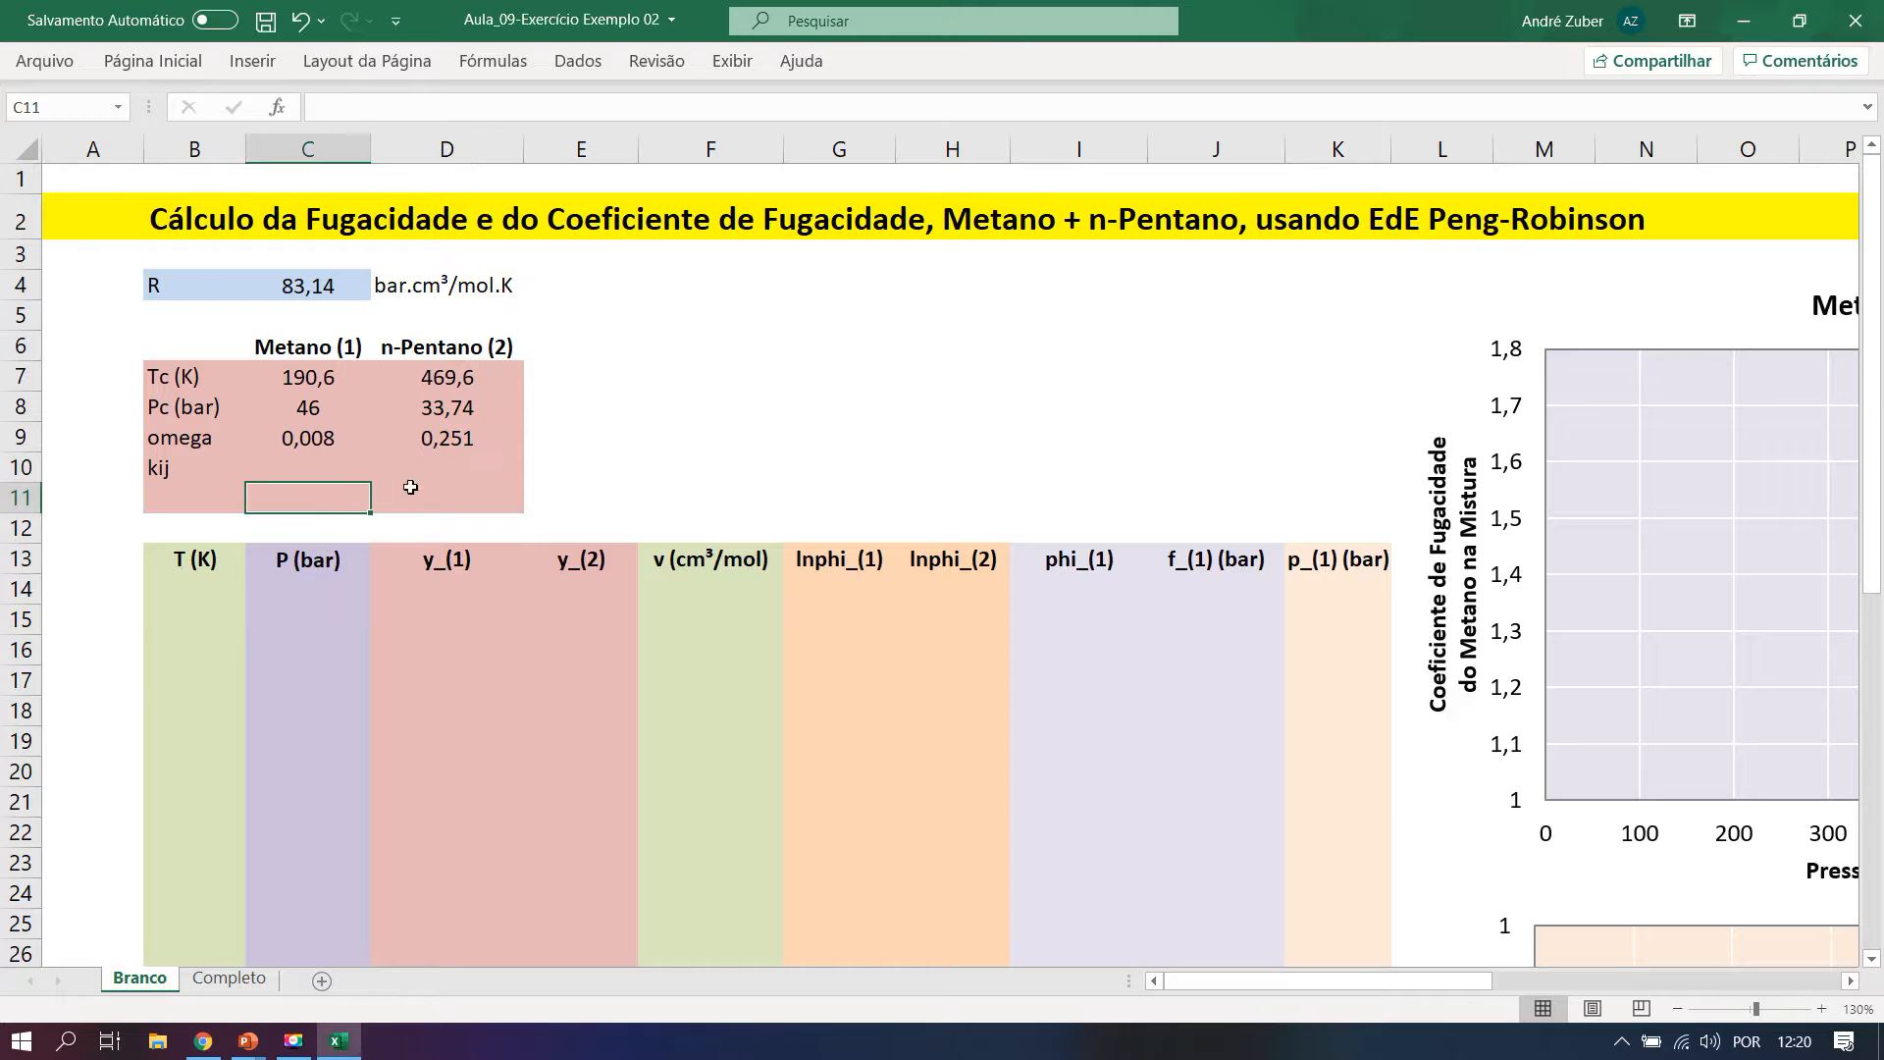
click(349, 477)
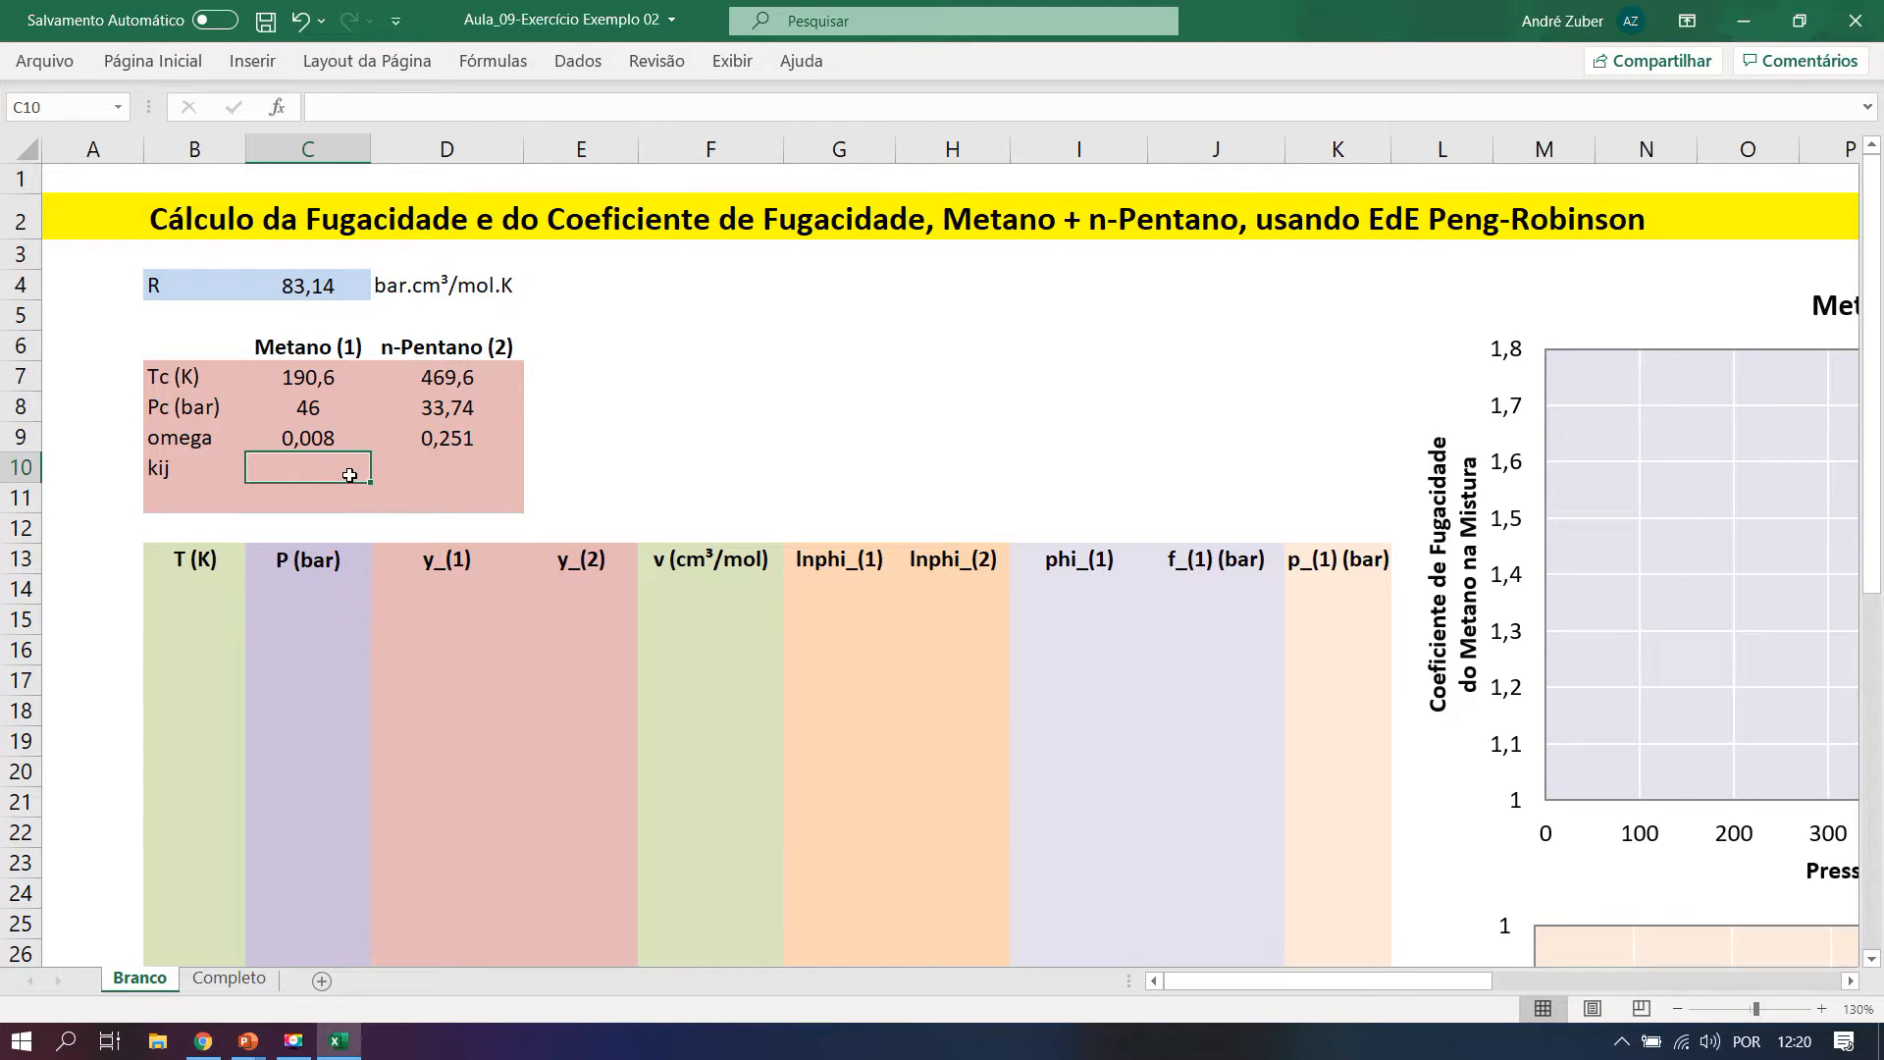
text(0)
click(449, 463)
text(0)
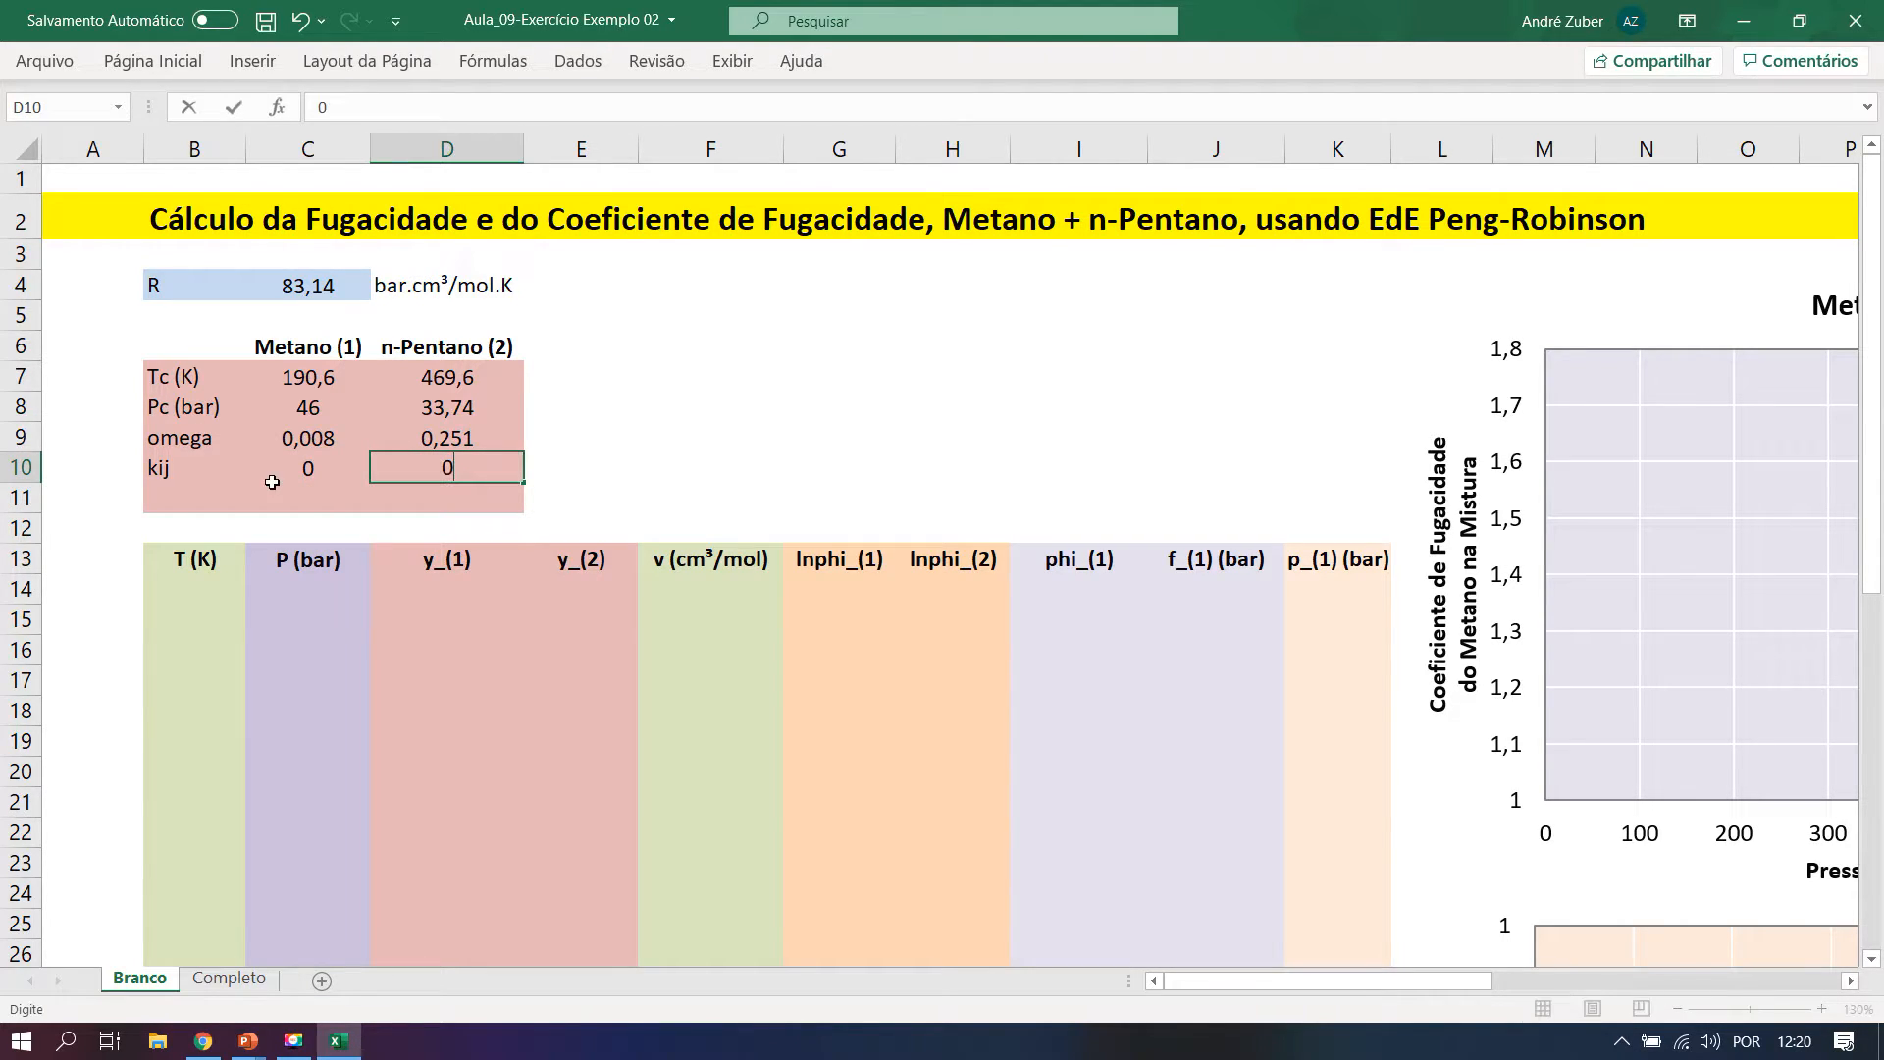
click(298, 495)
text(0)
click(452, 496)
text(0)
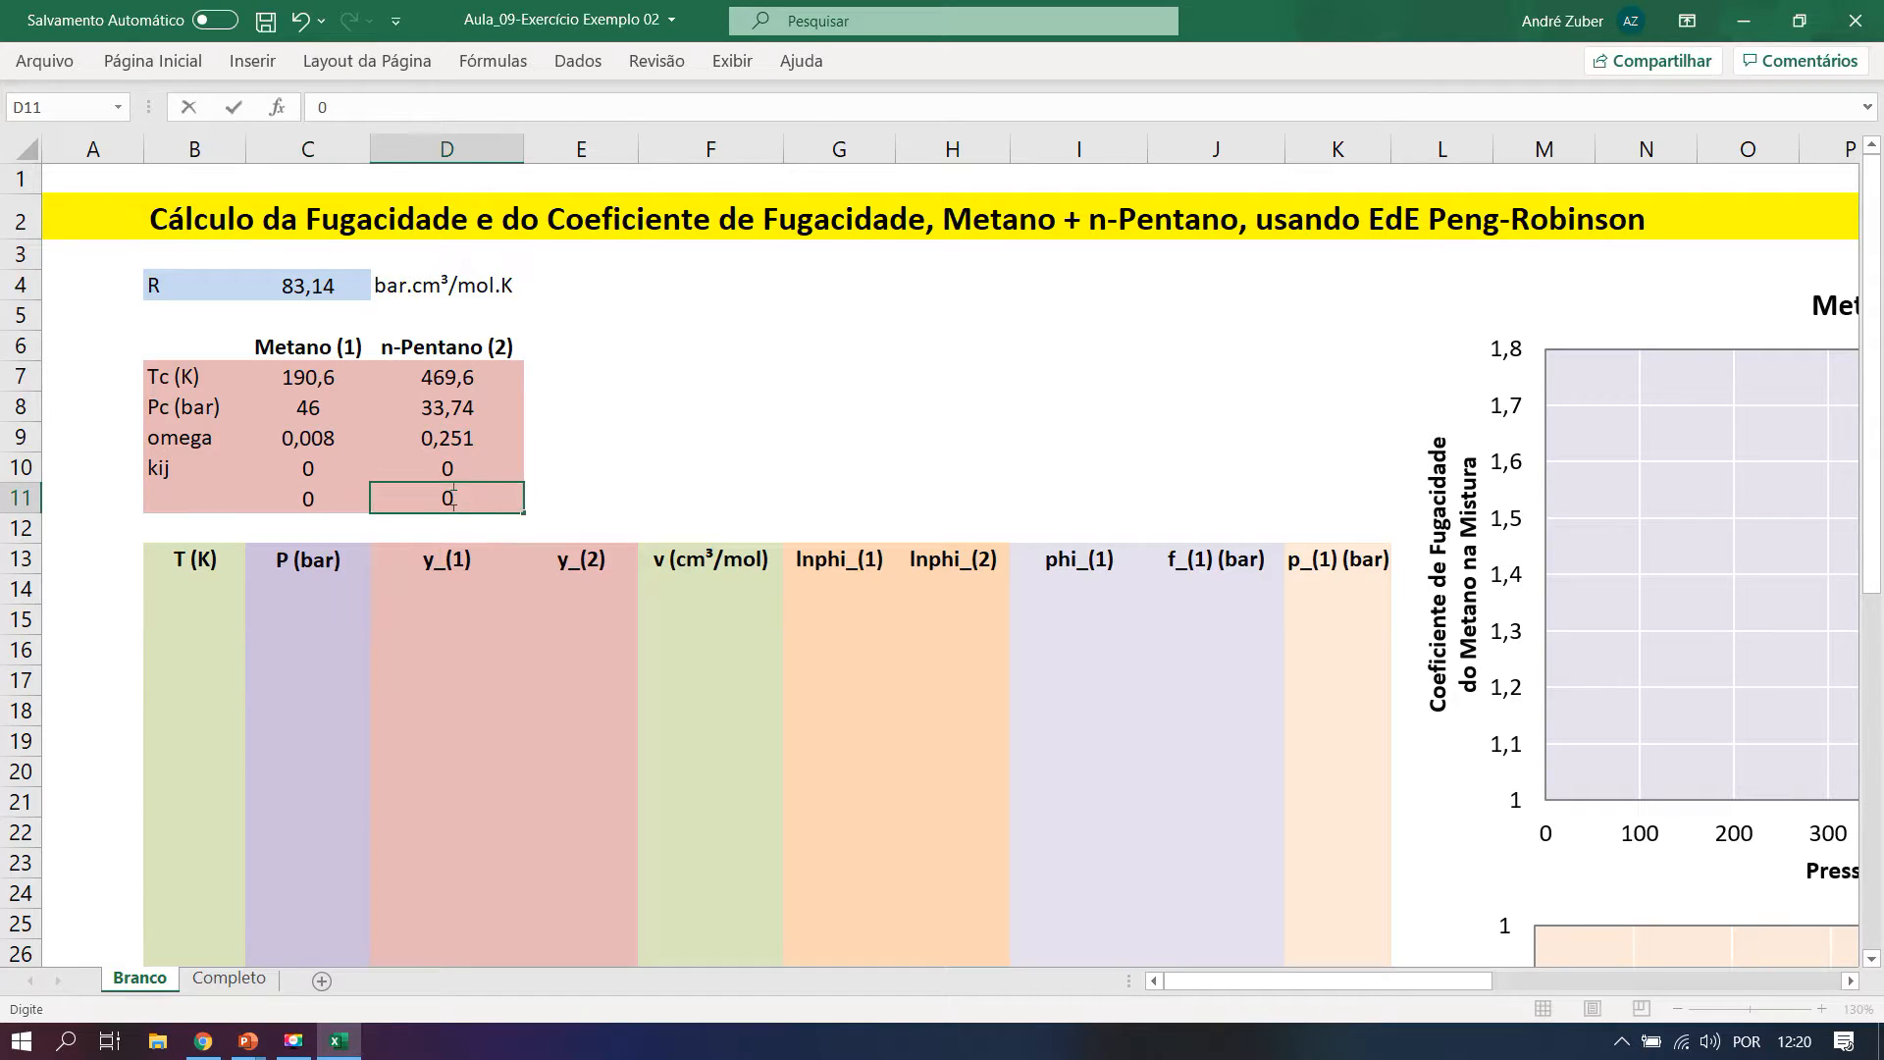
click(753, 446)
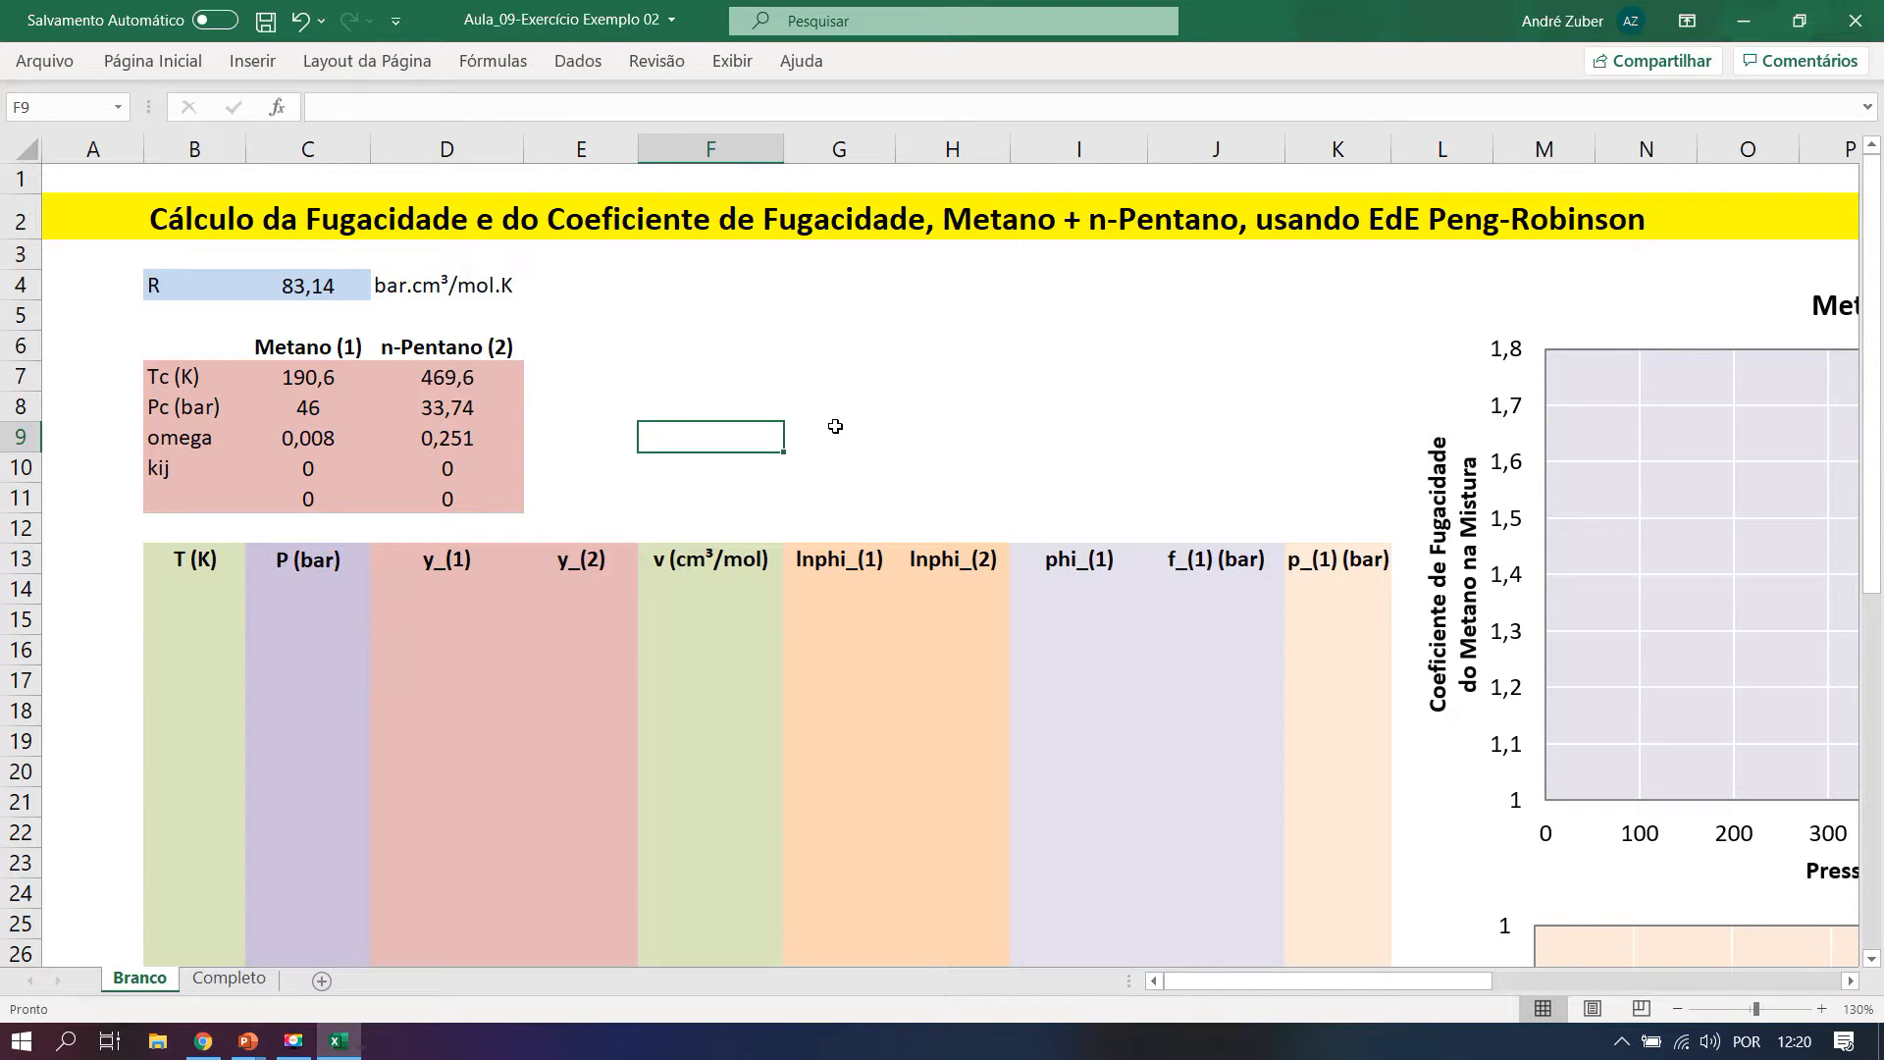
Enter the formula =300+273,15 as the first temperature in cell B14 of the T (K) column.
scroll(822, 425, down, 2)
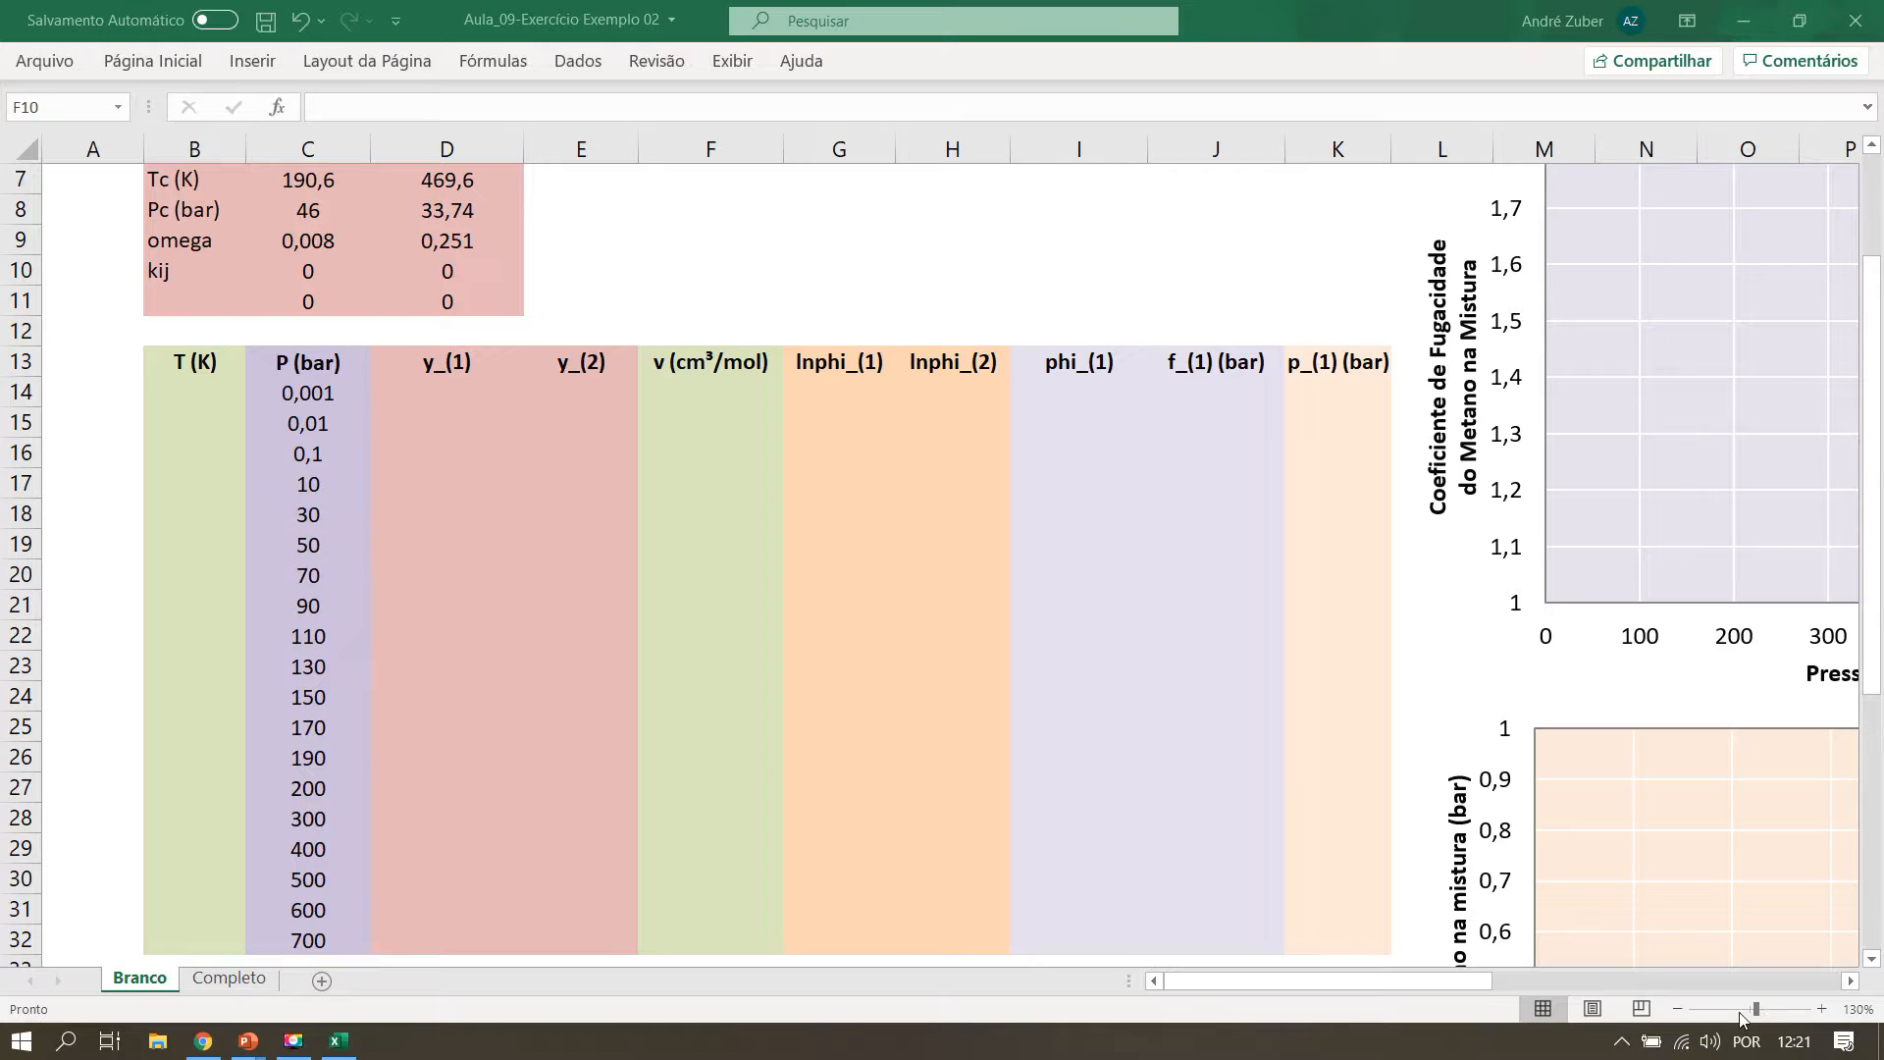
click(206, 391)
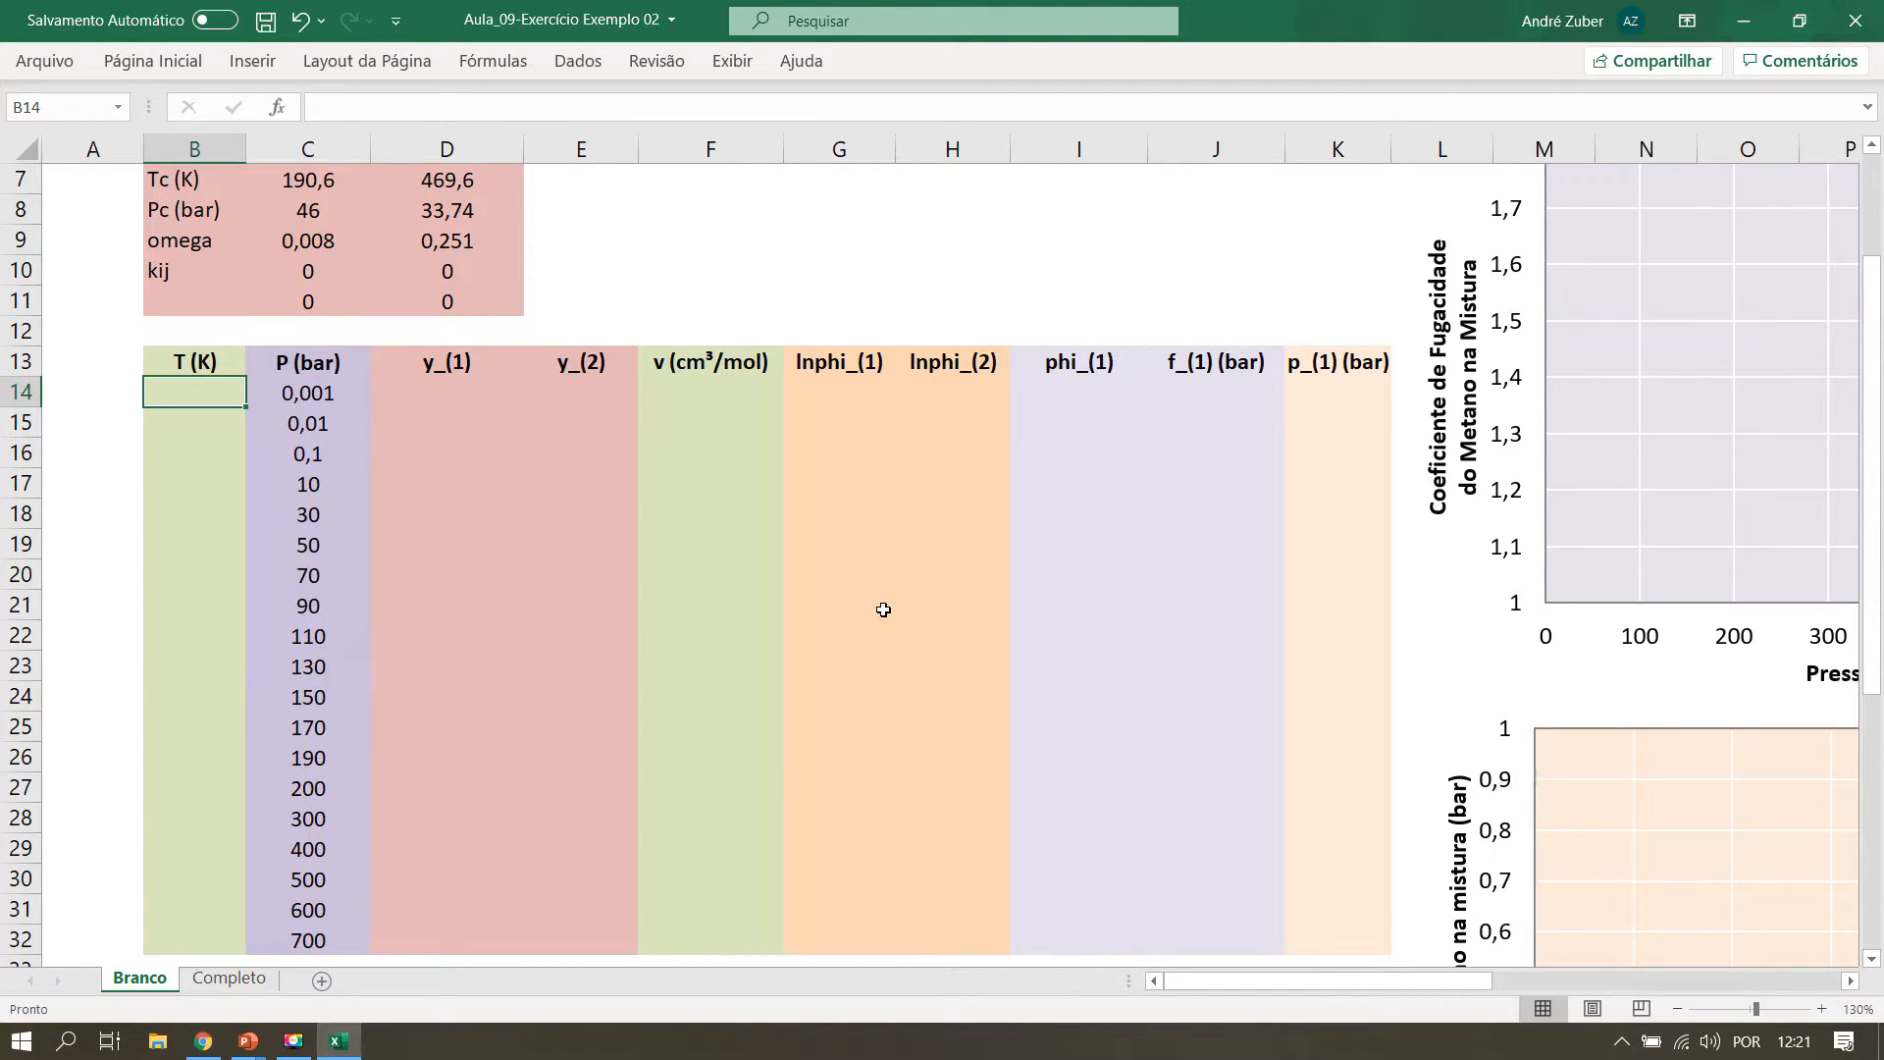
text(=3)
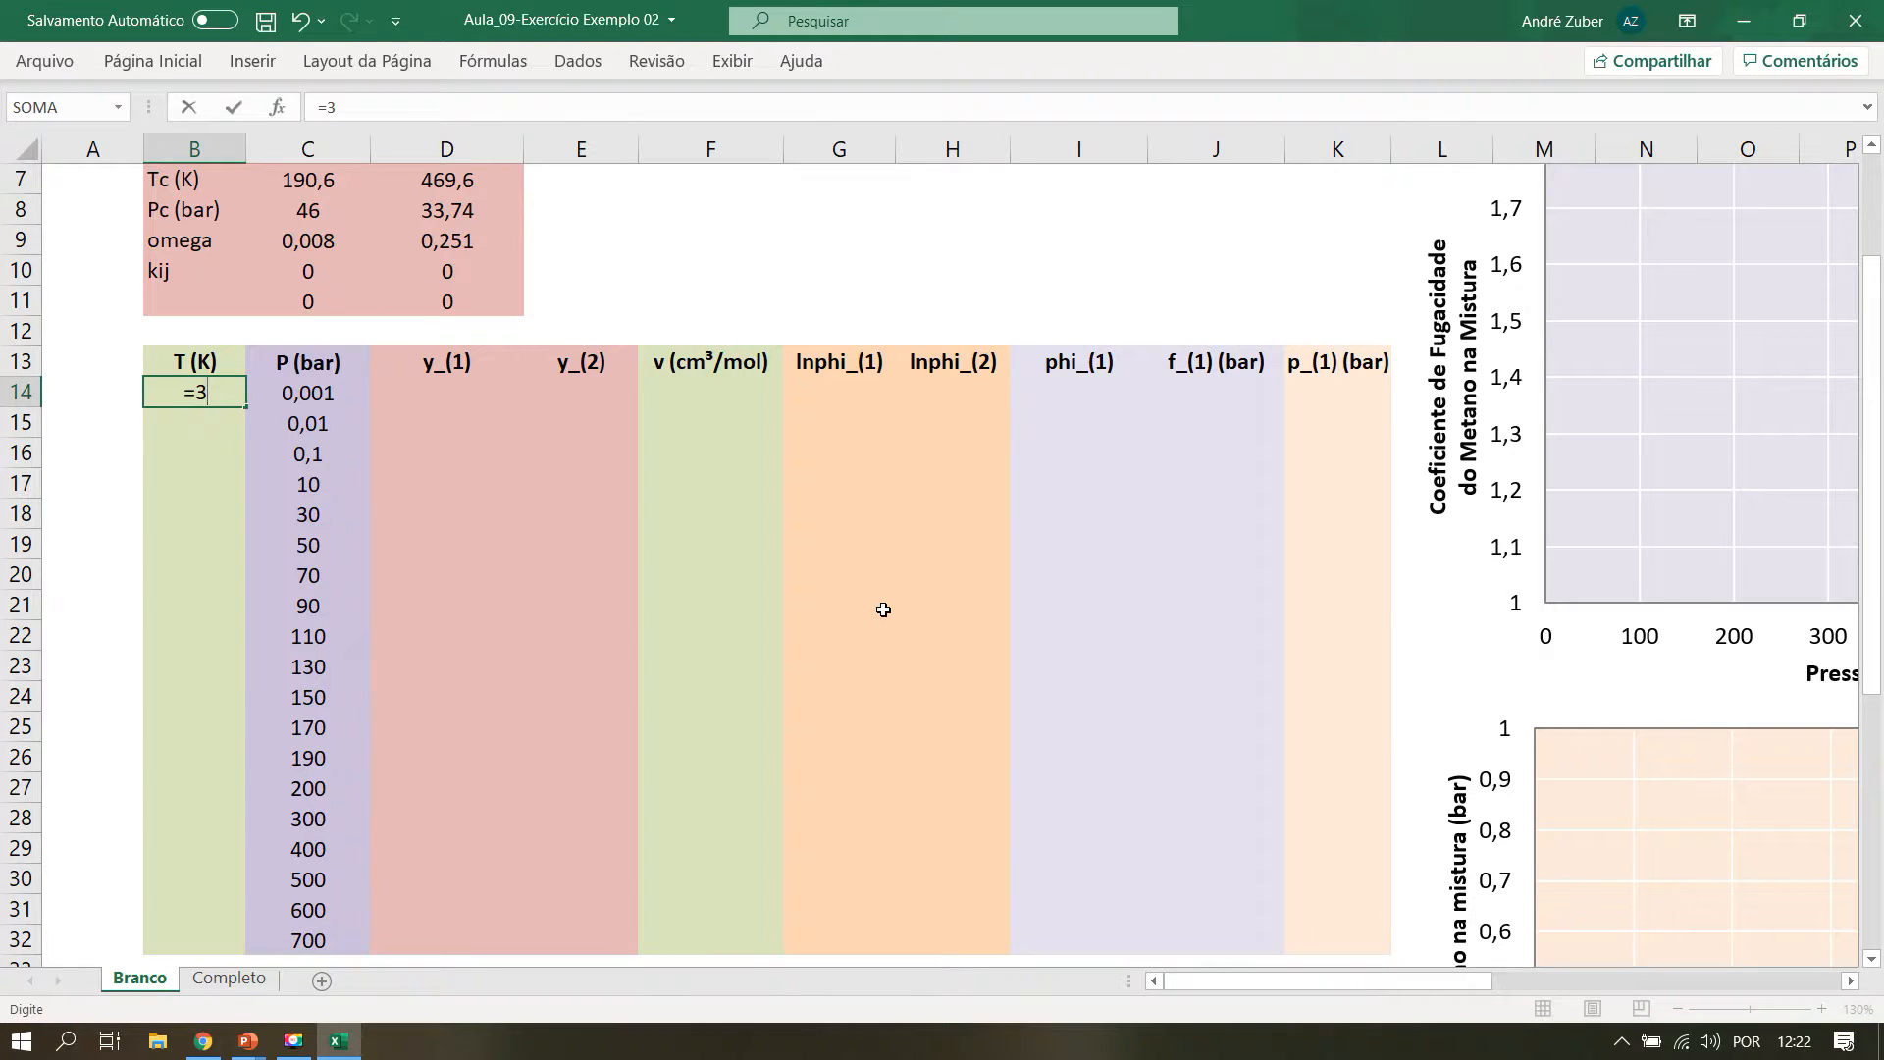
text(00+273,15)
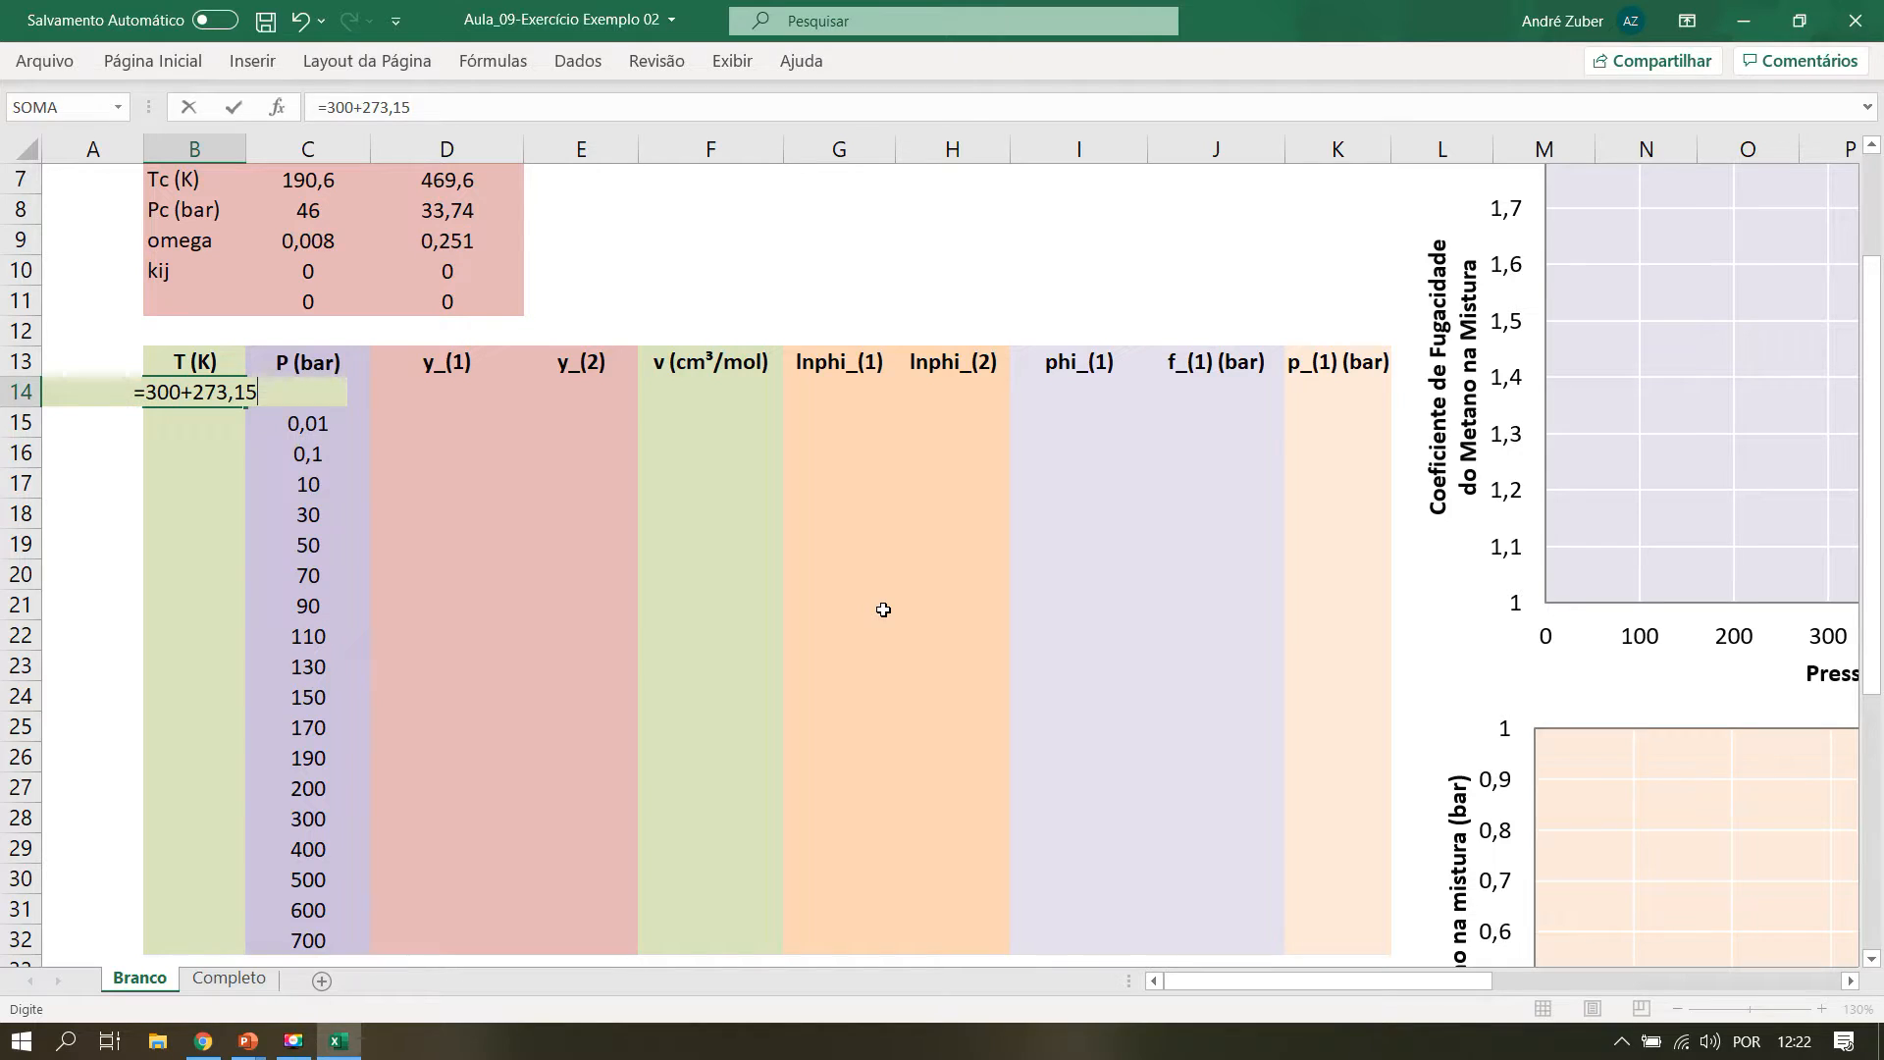
key(Return)
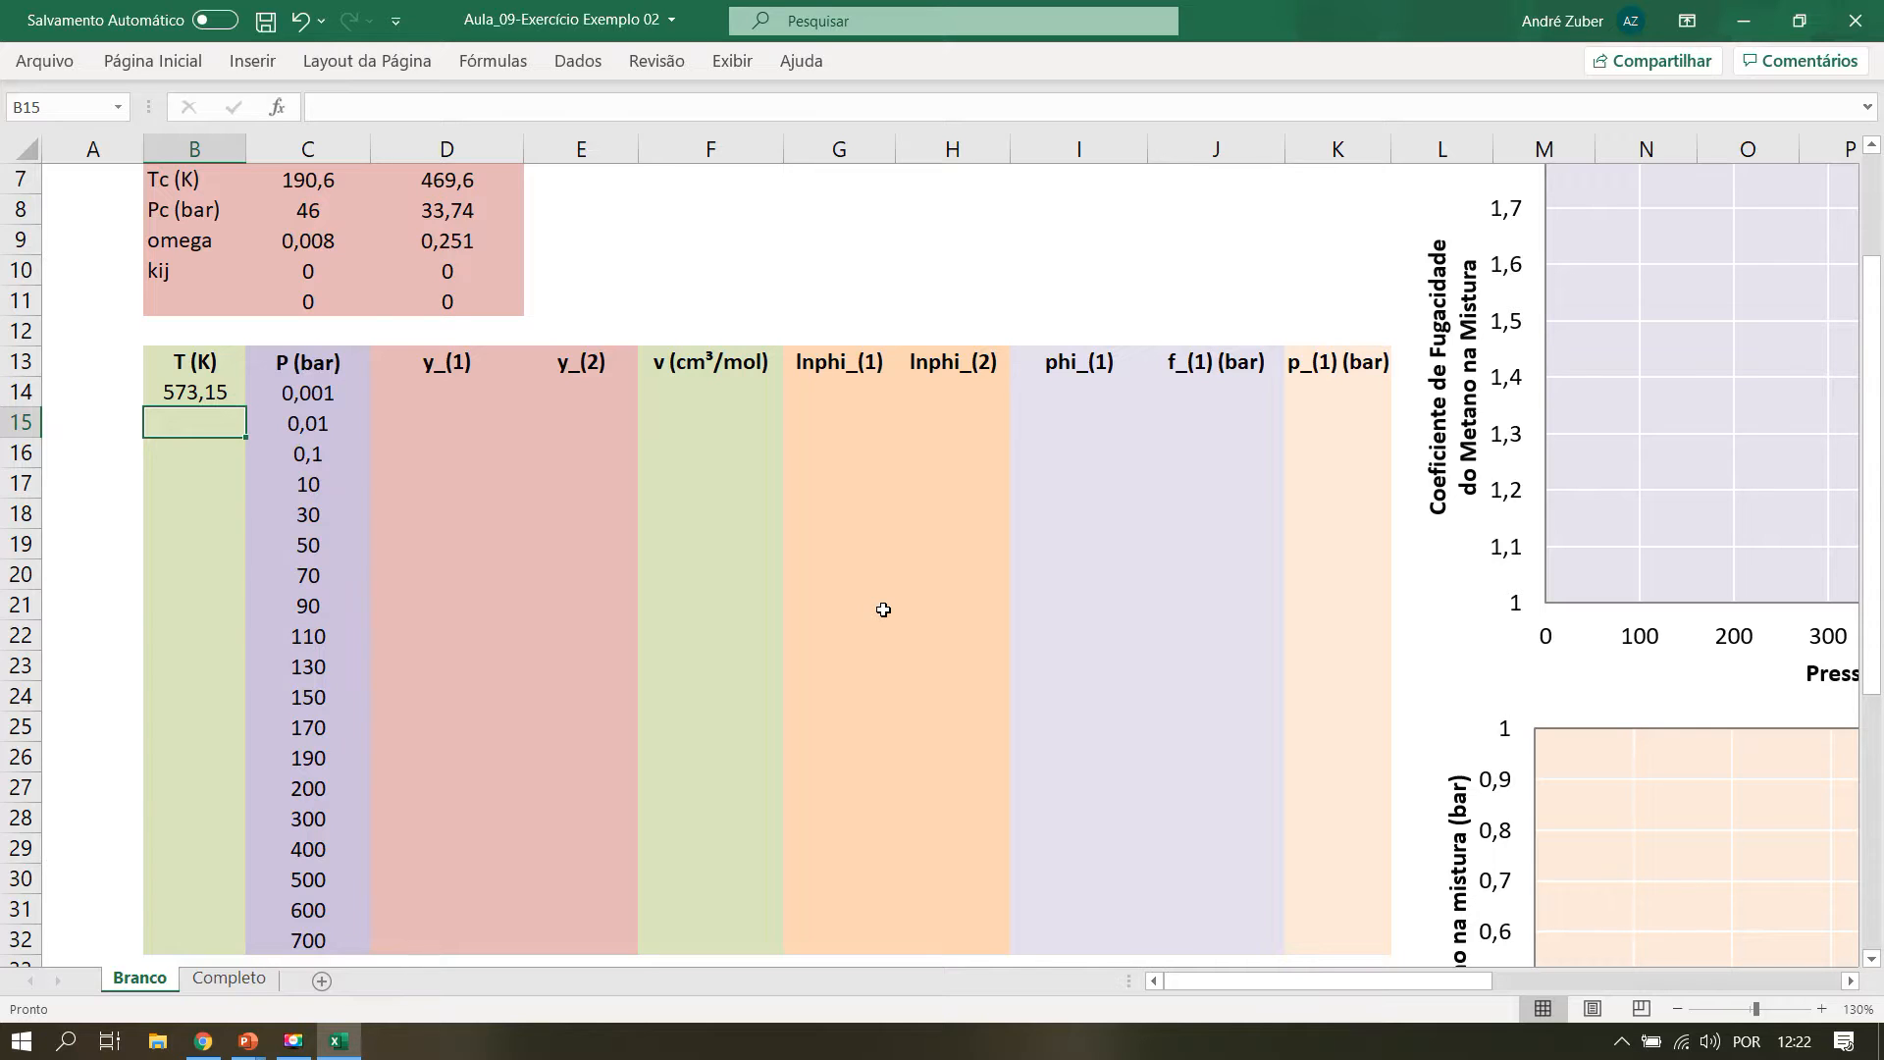
Link B15 to the temperature above with =B14 and copy the formula down to B32.
text(=)
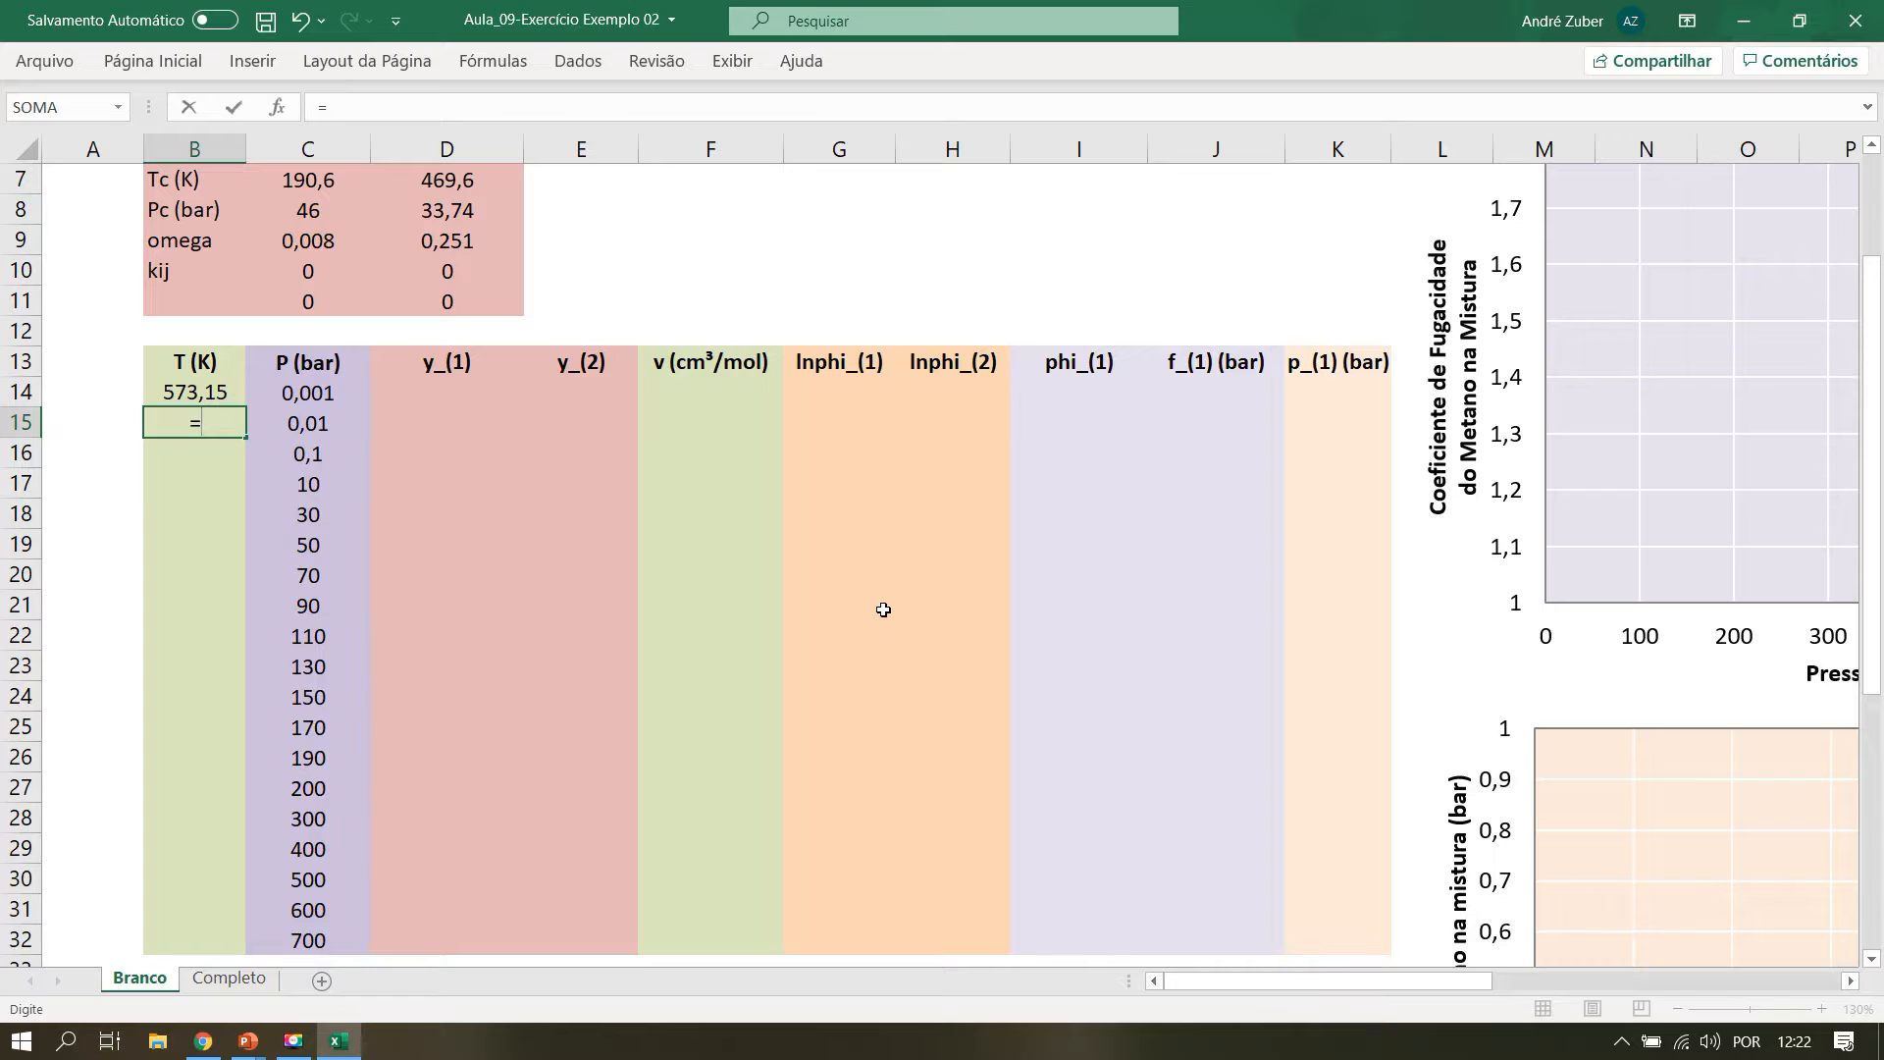
key(Up)
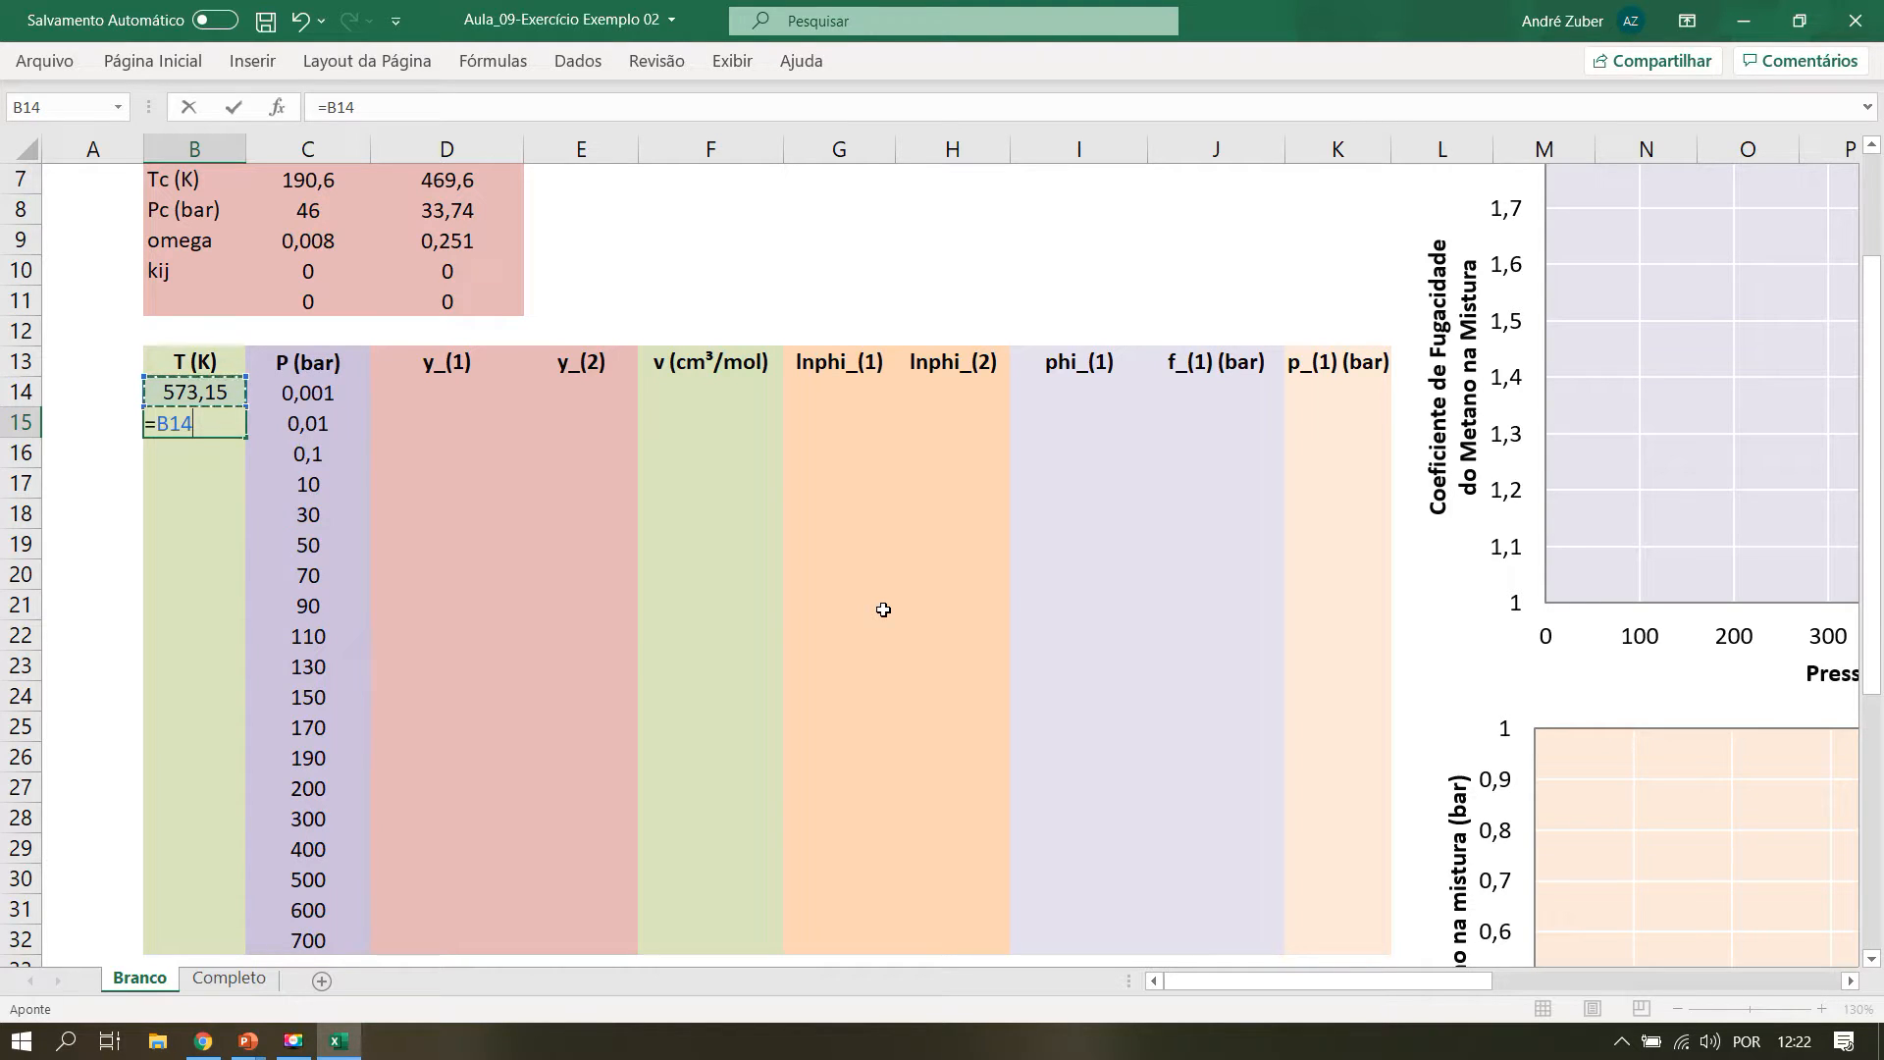
key(Return)
click(228, 428)
drag(247, 438, 215, 957)
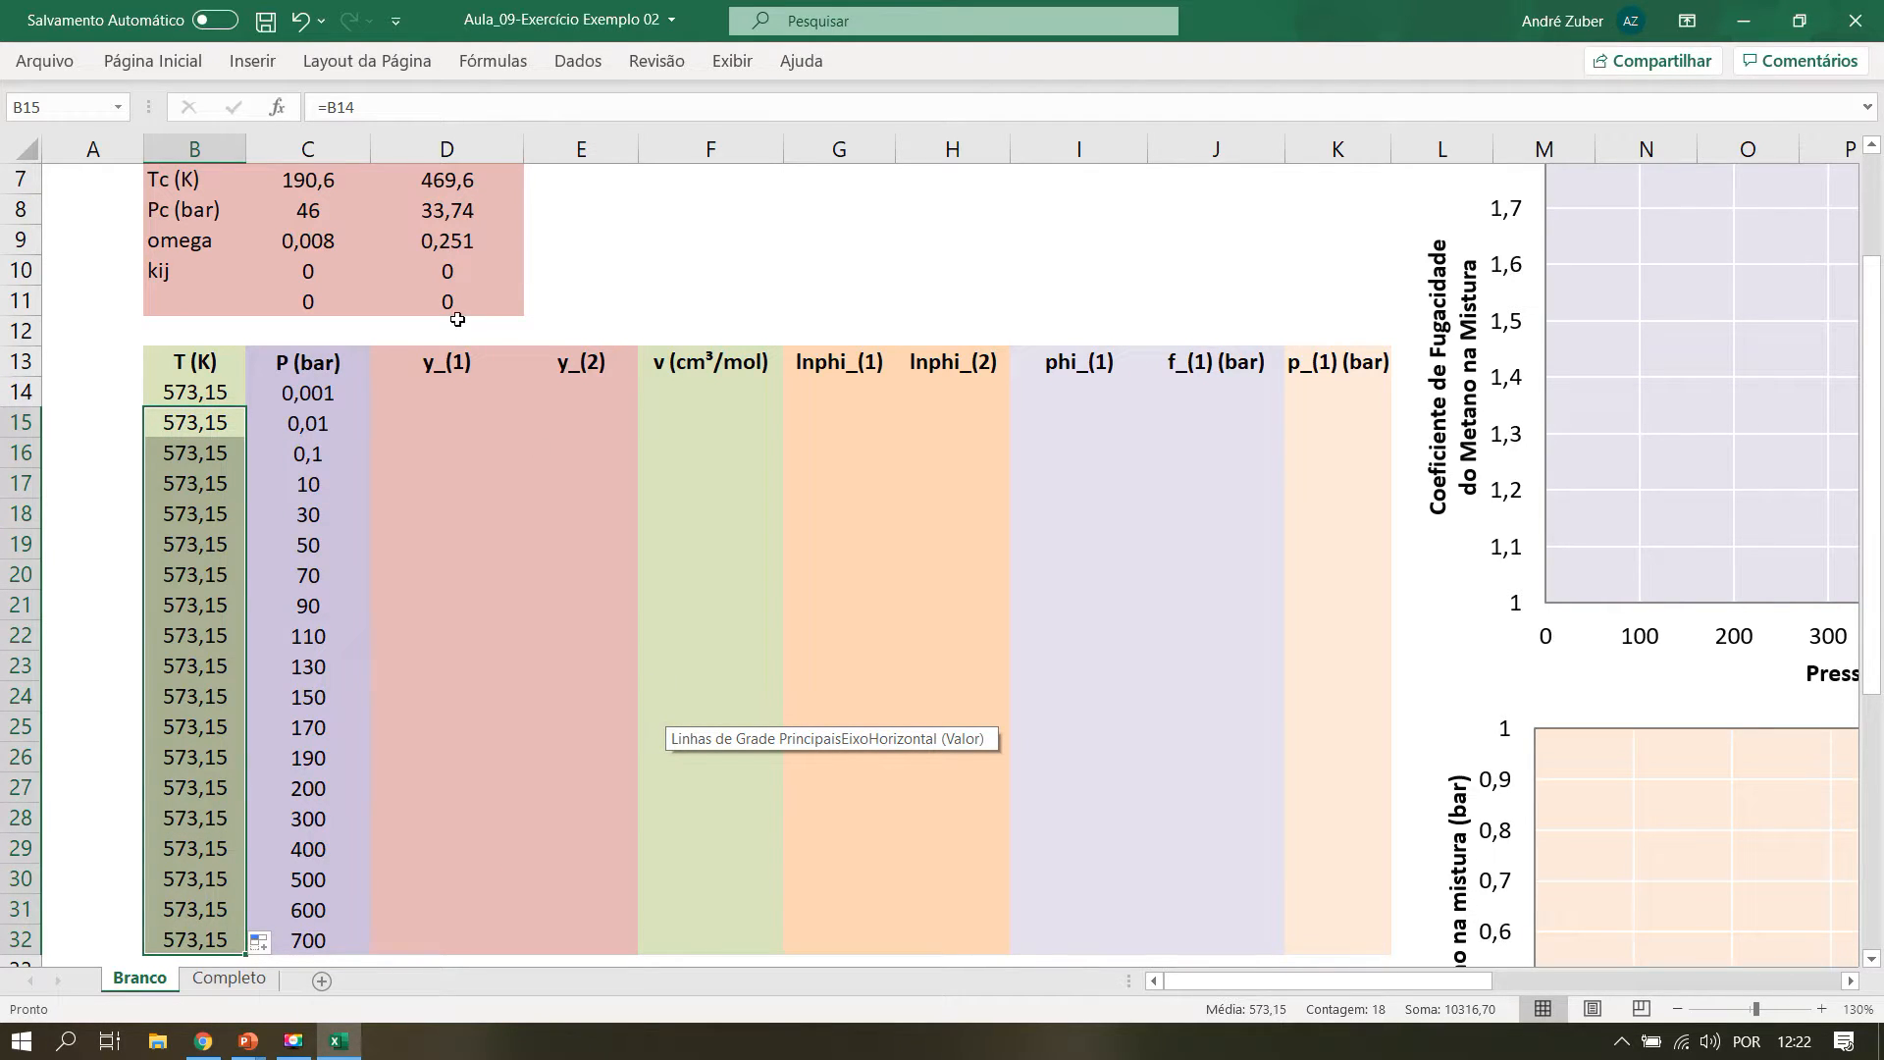
Examine the Metano (1) and n-Pentano (2) columns of the component parameter table in B6:D11.
click(465, 388)
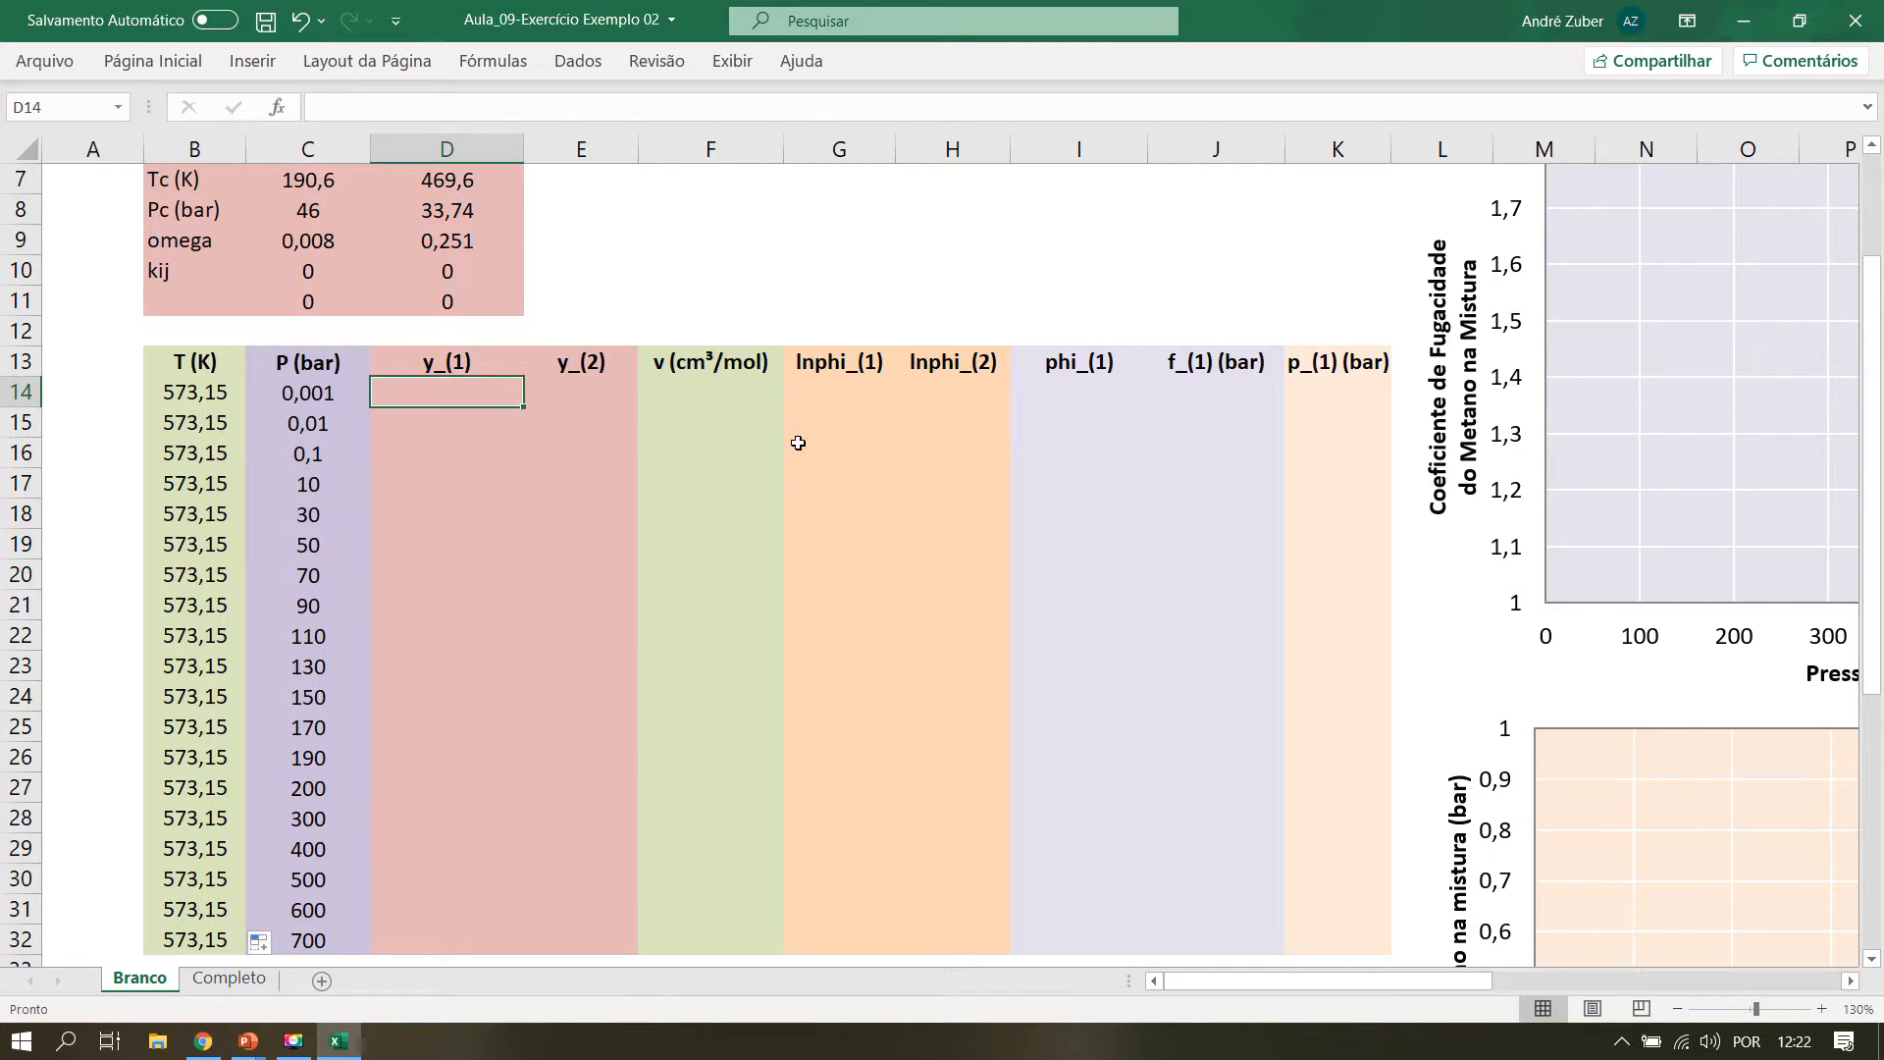
scroll(797, 443, up, 1)
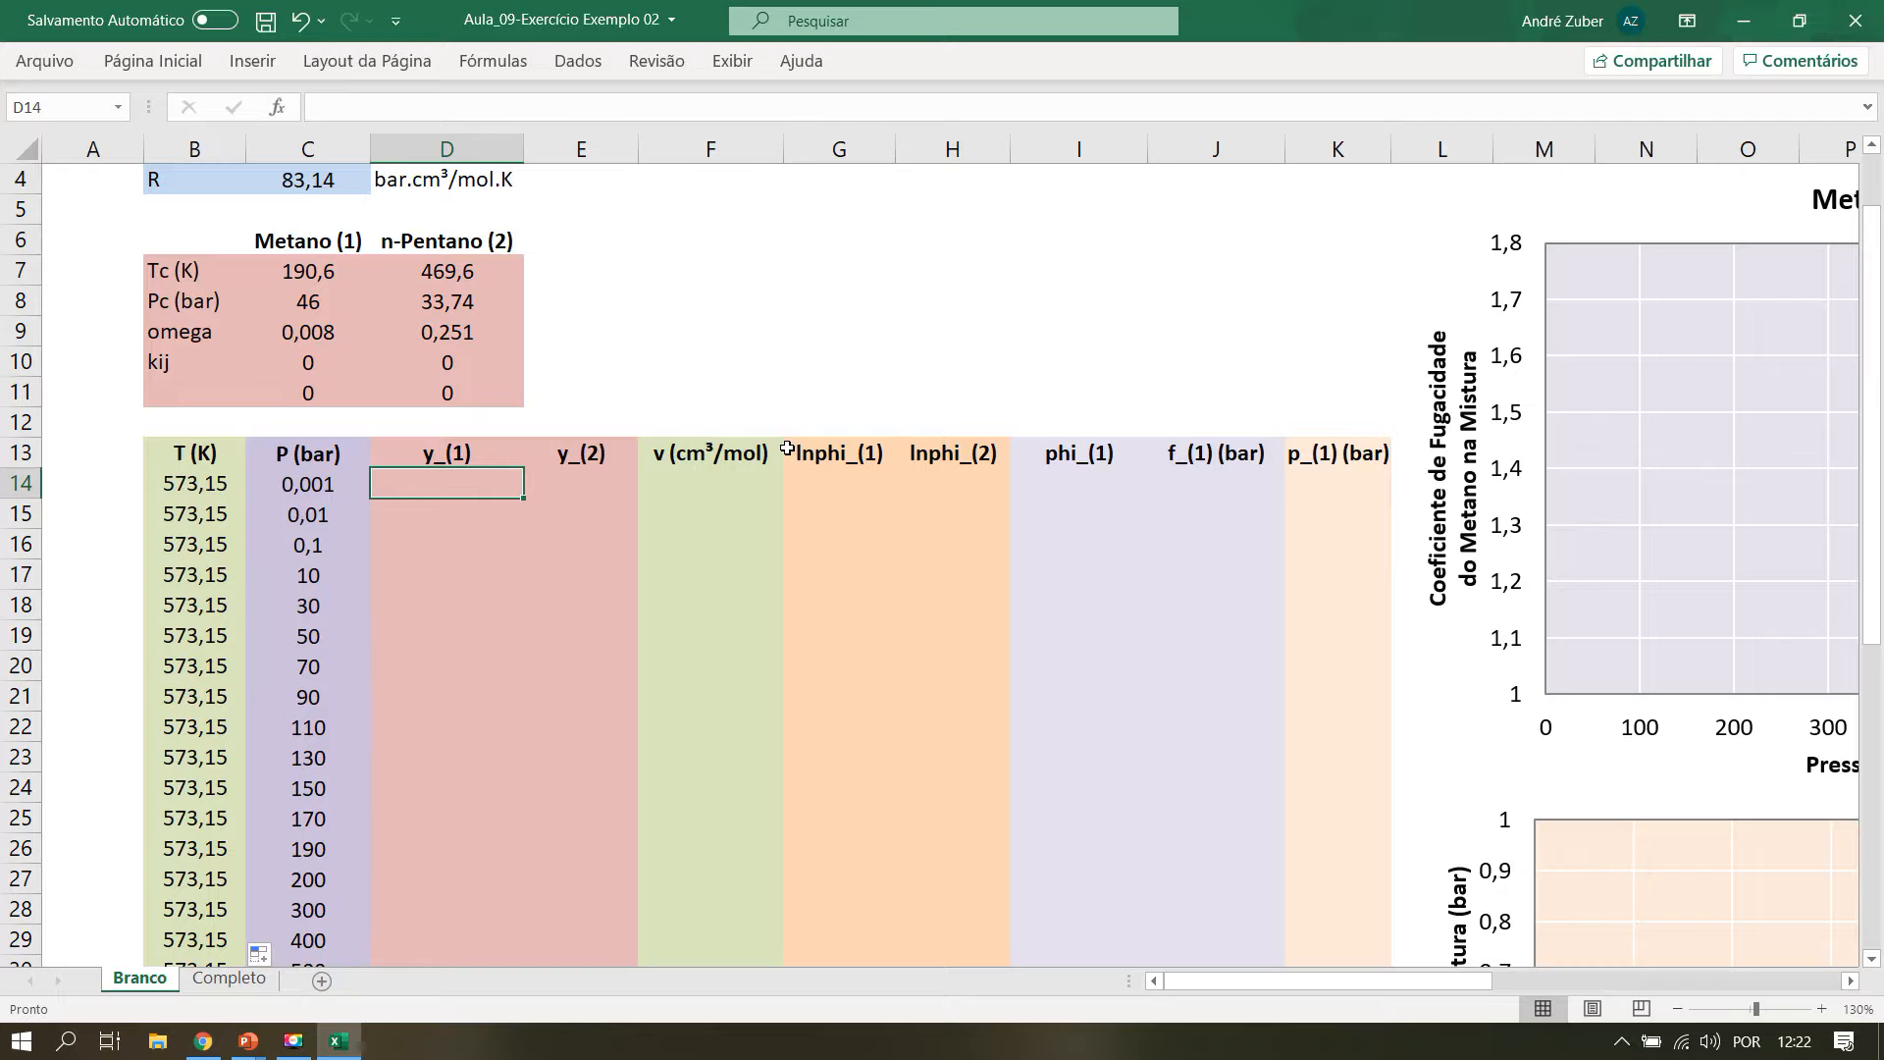
drag(152, 240, 494, 397)
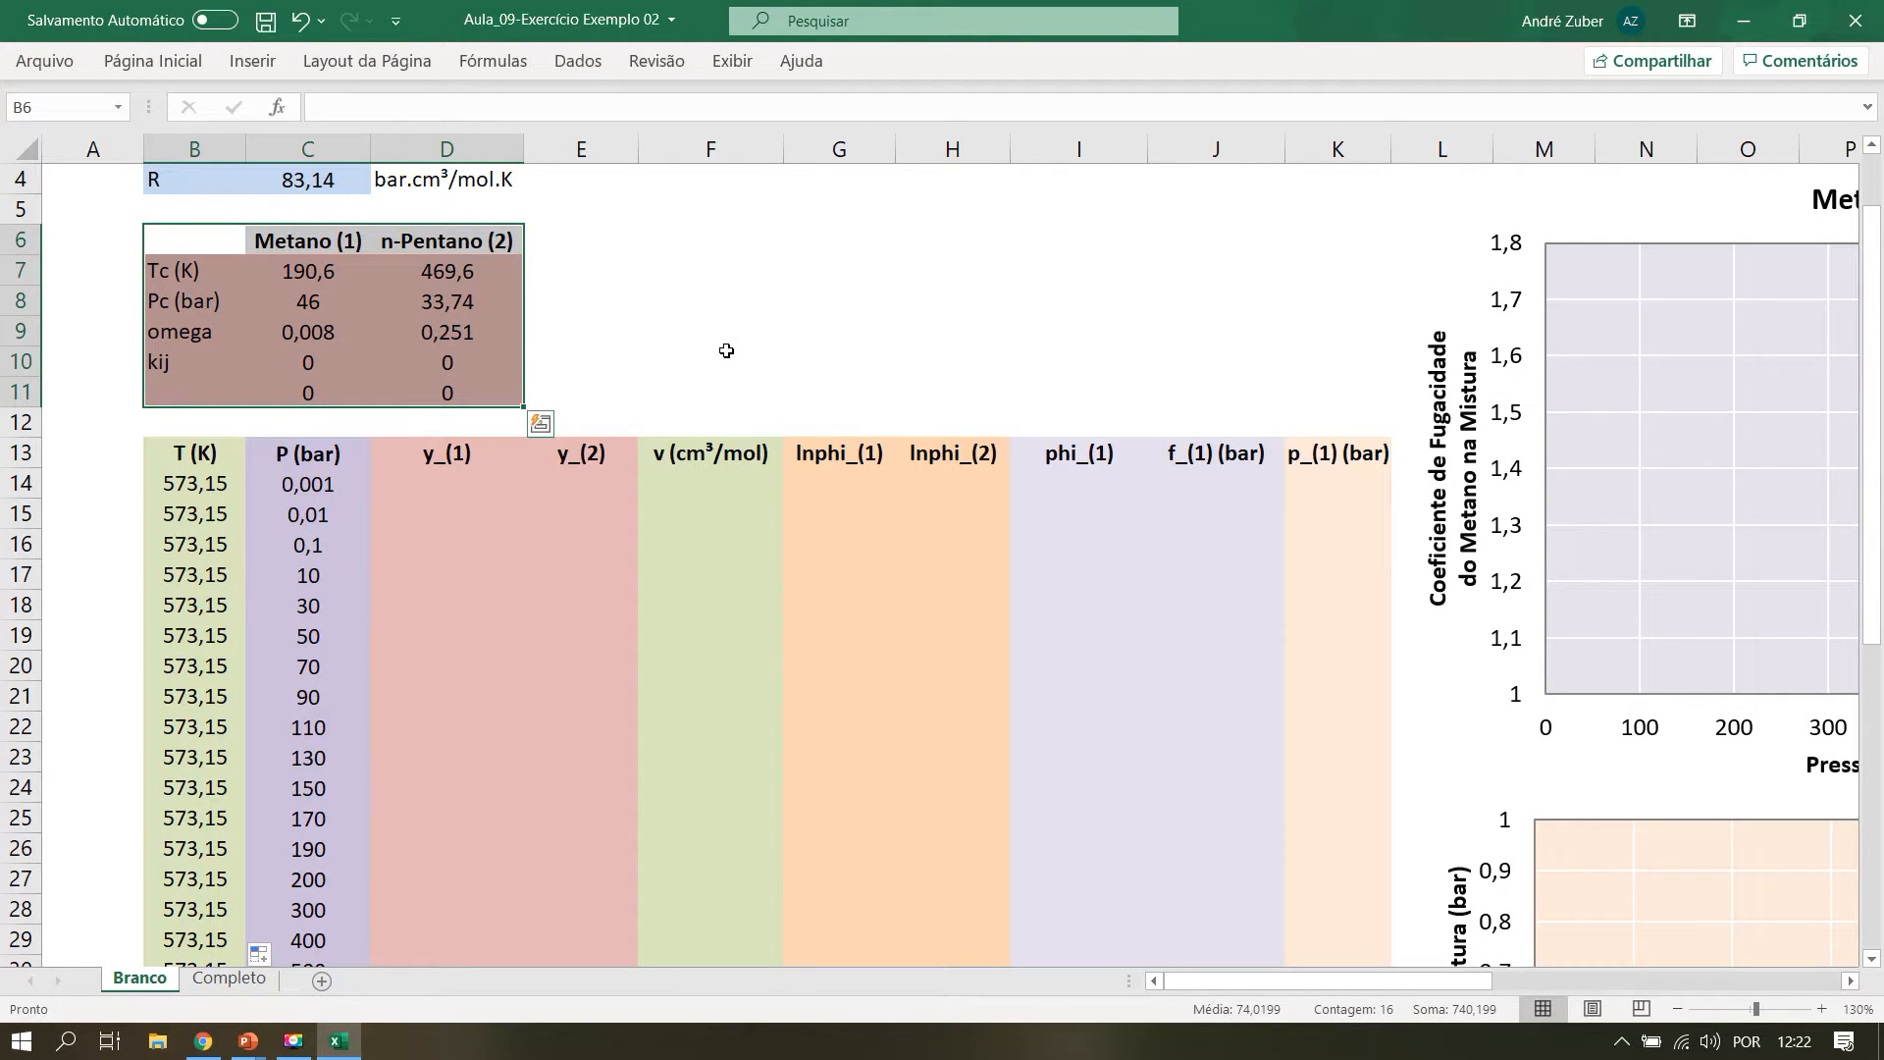
scroll(726, 351, up, 1)
scroll(726, 351, down, 1)
scroll(726, 350, up, 1)
click(329, 342)
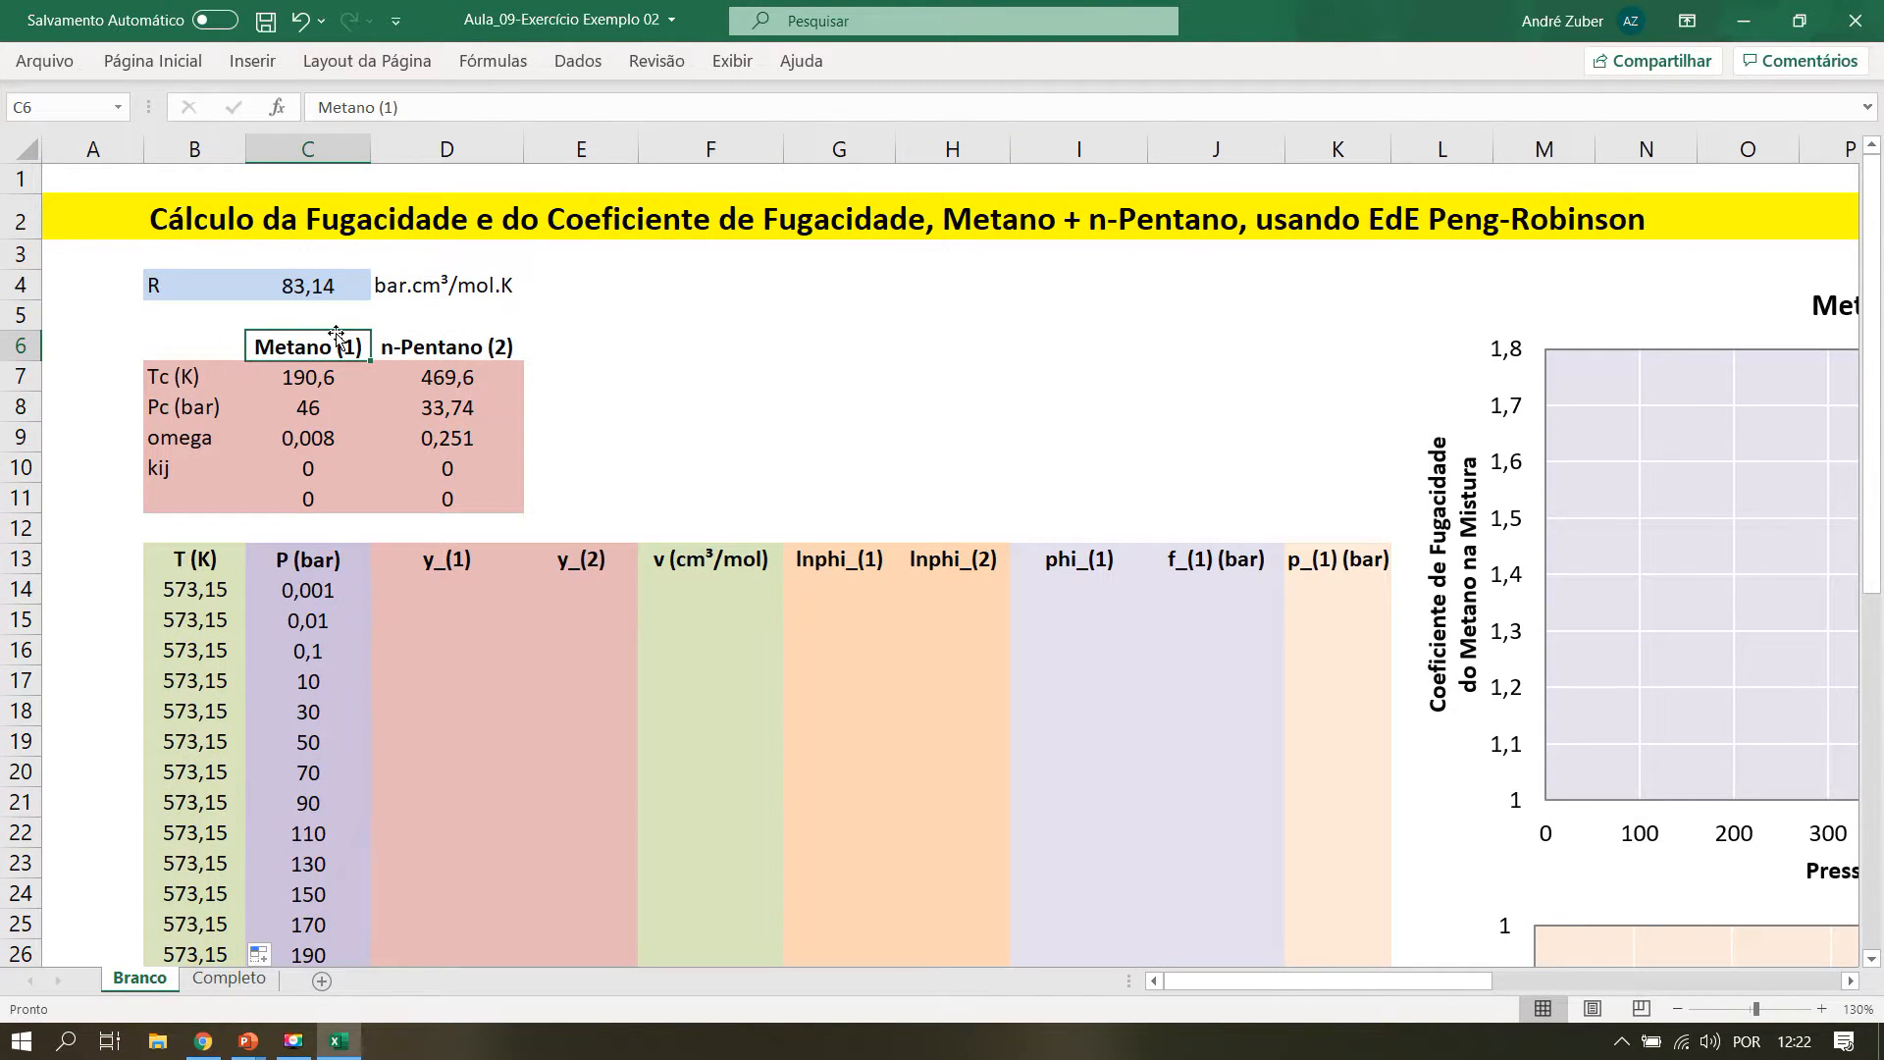
drag(329, 342, 328, 498)
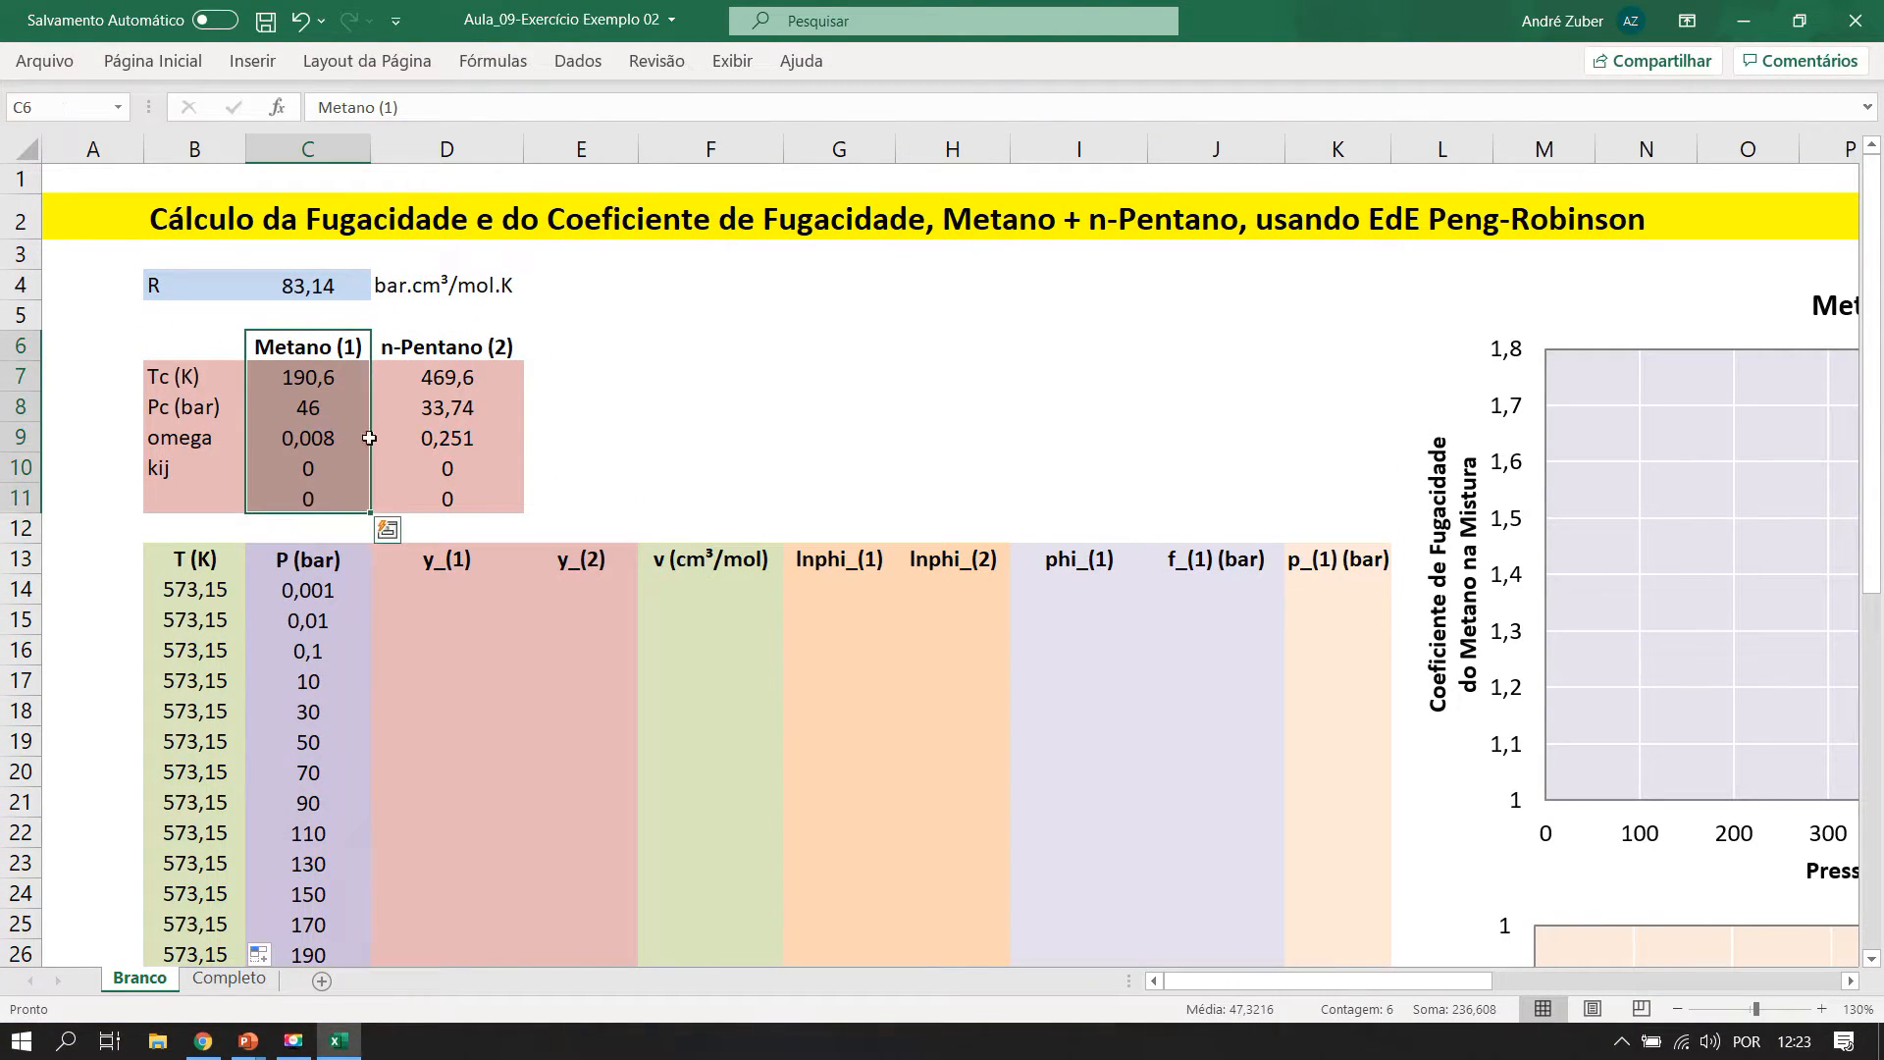
drag(429, 344, 429, 501)
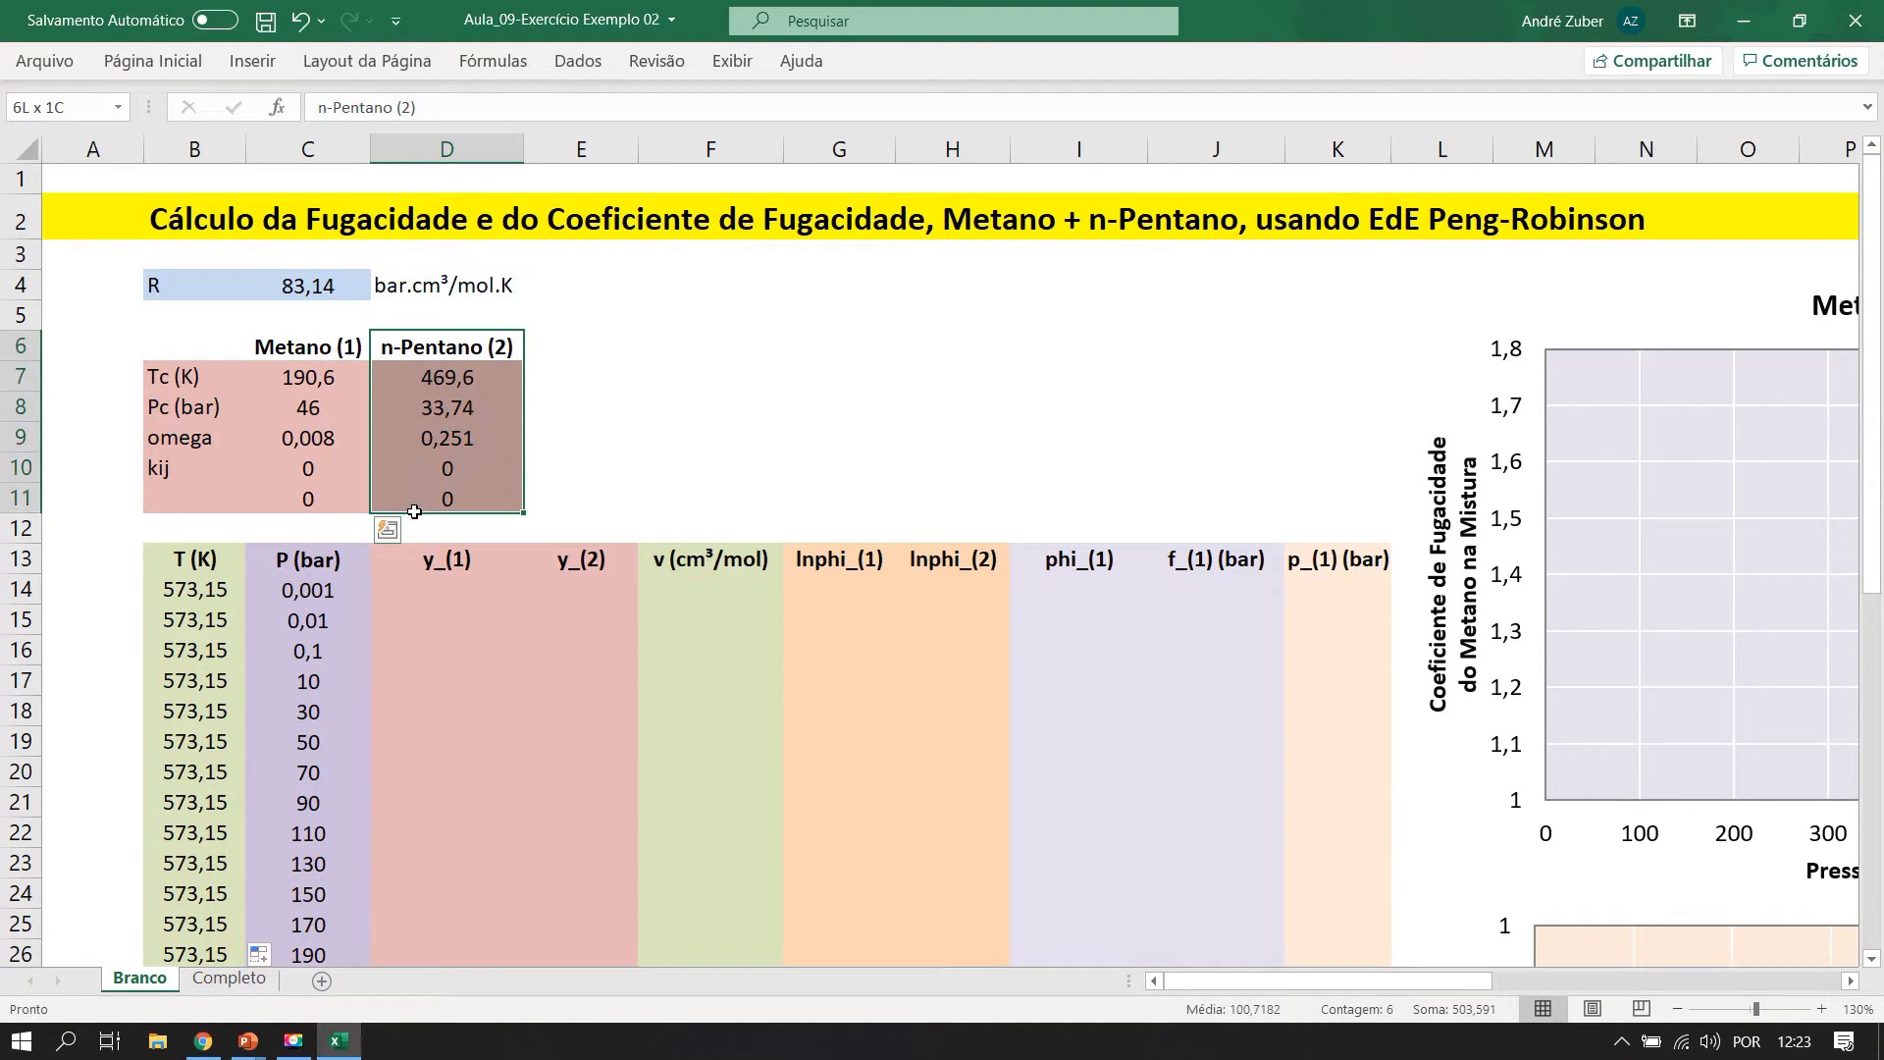
click(587, 437)
Enter =0,001 as the first methane mole fraction y_(1) in cell D14.
click(448, 587)
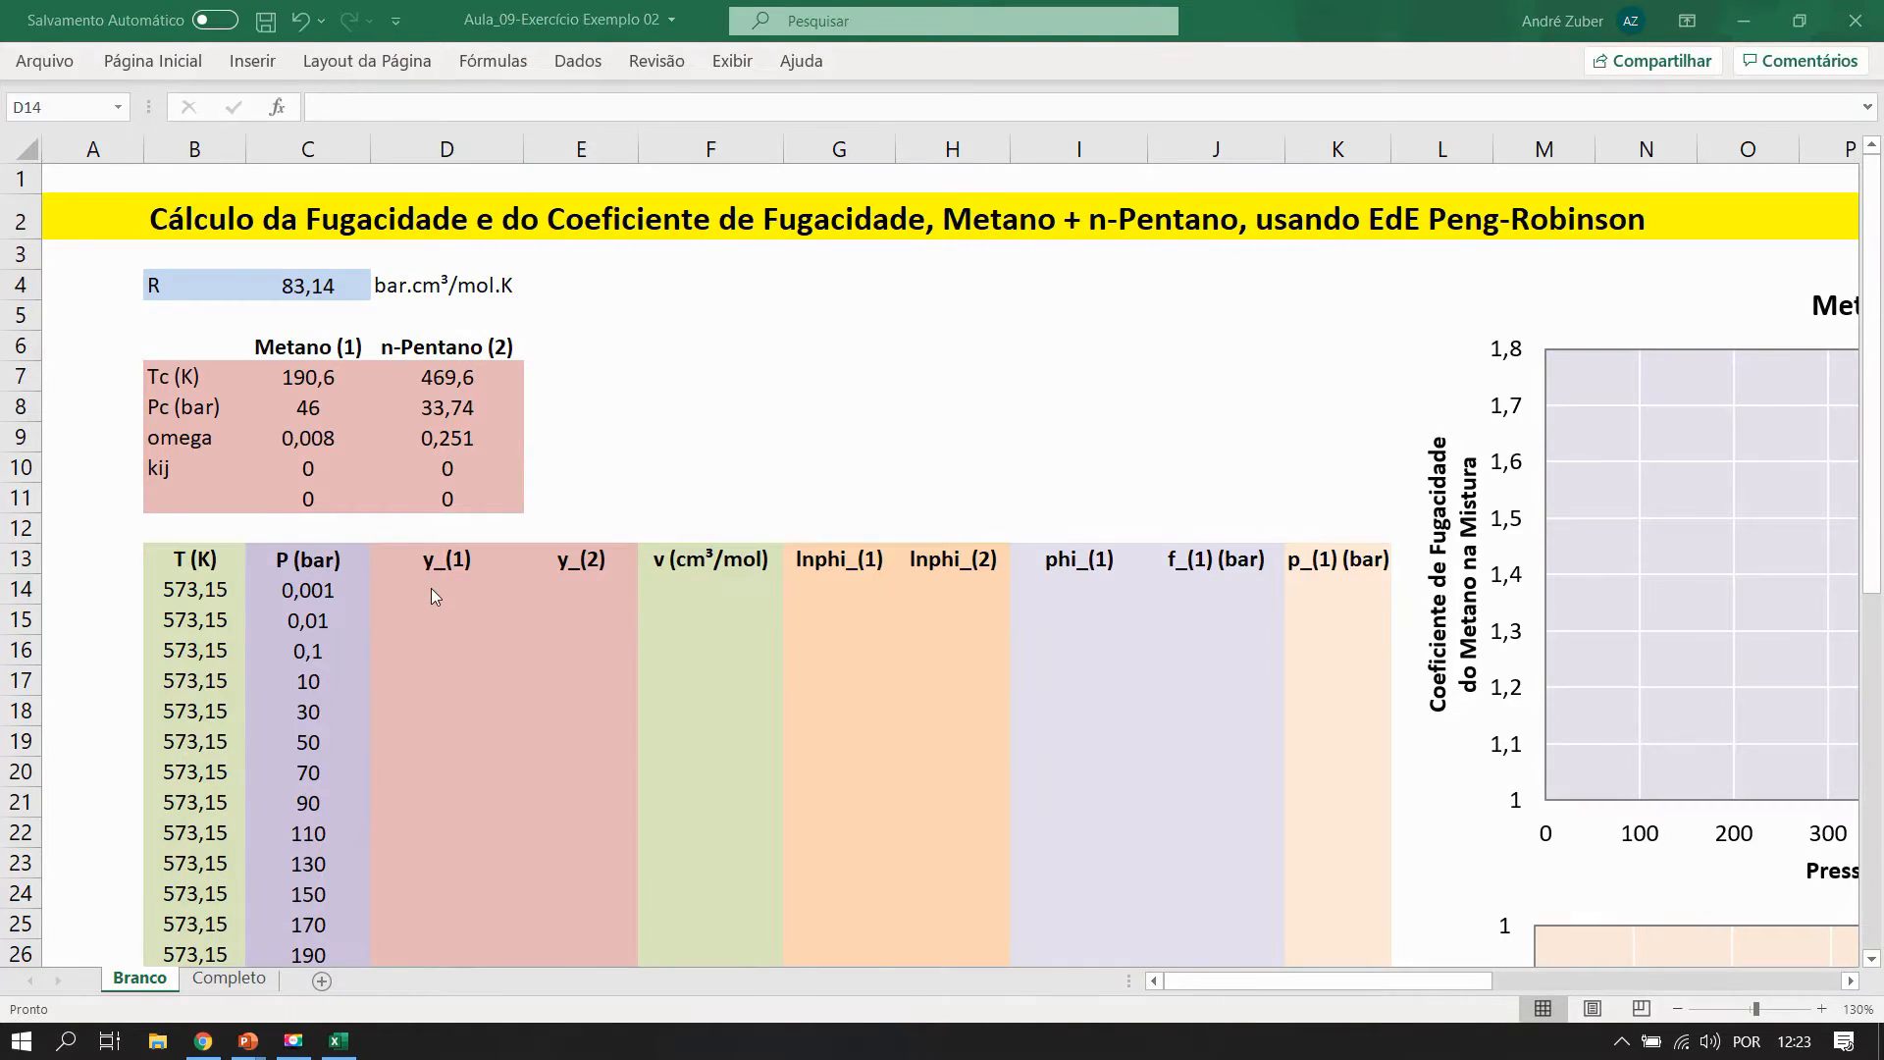
click(433, 590)
text(=)
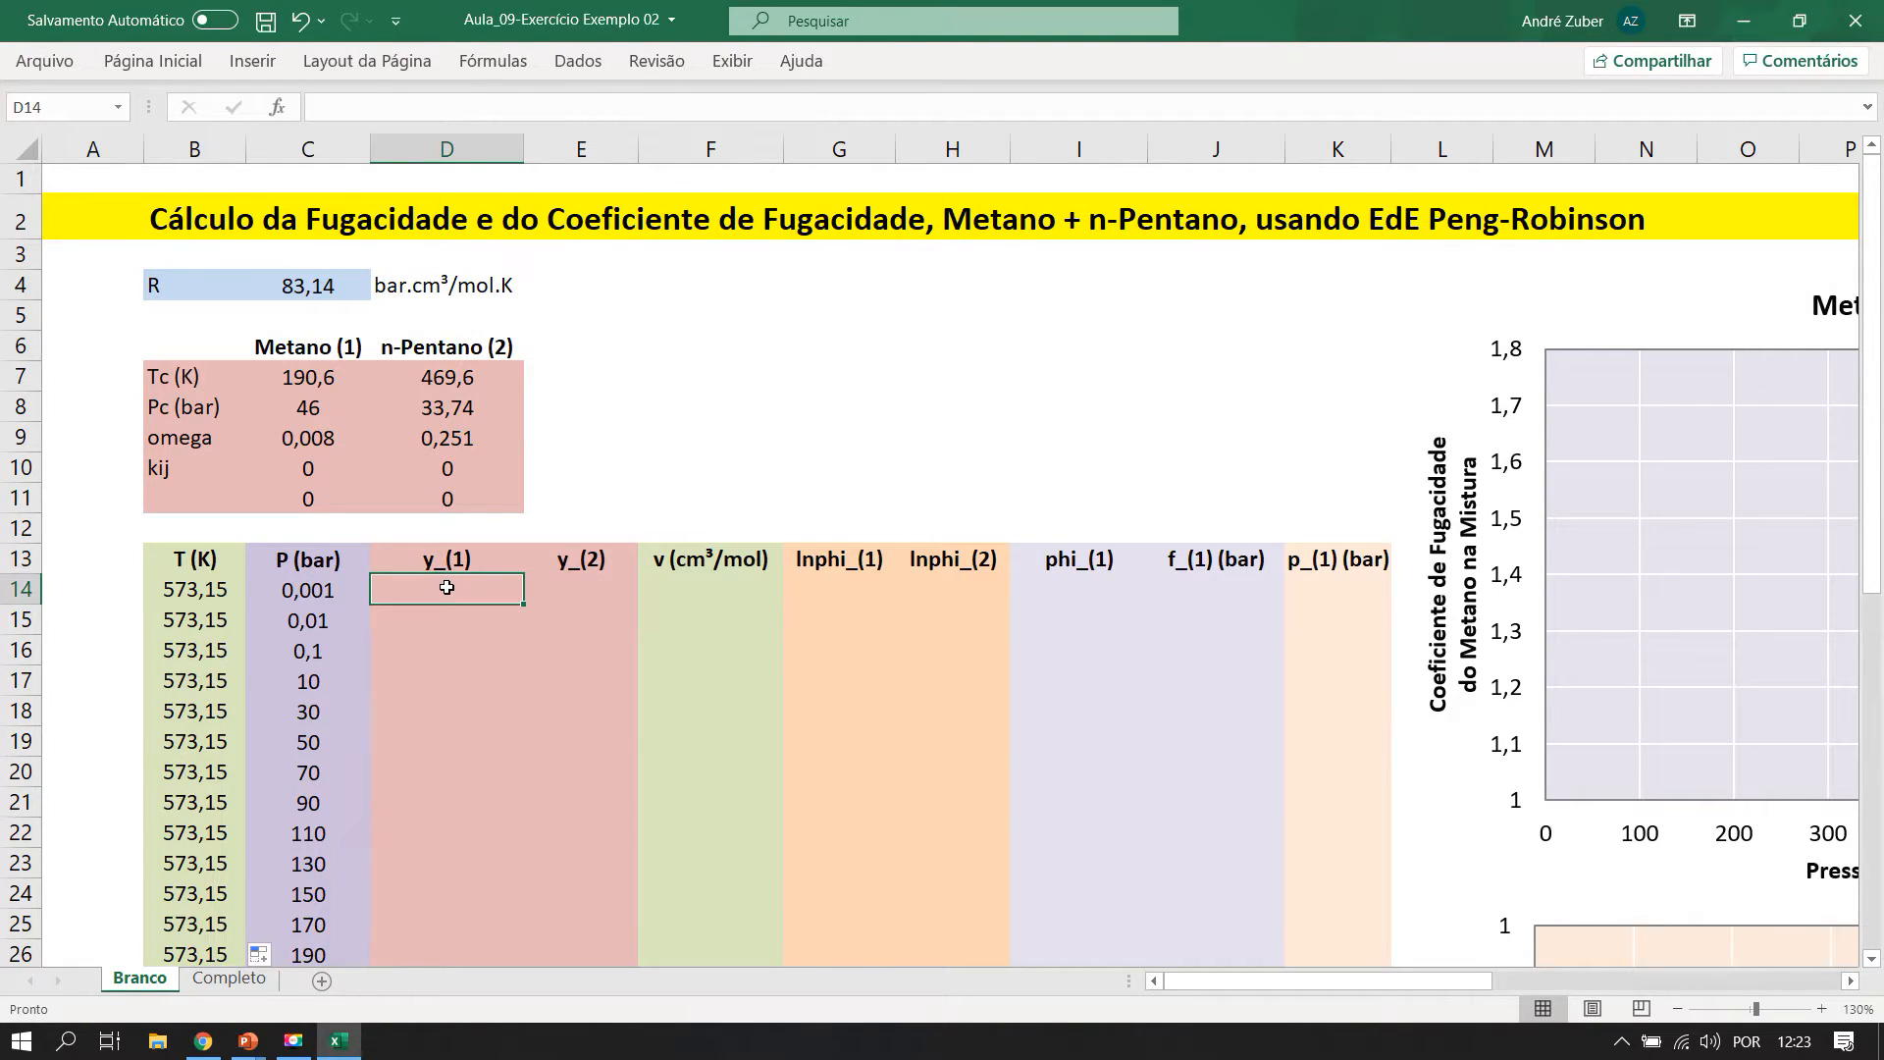
text(0,001)
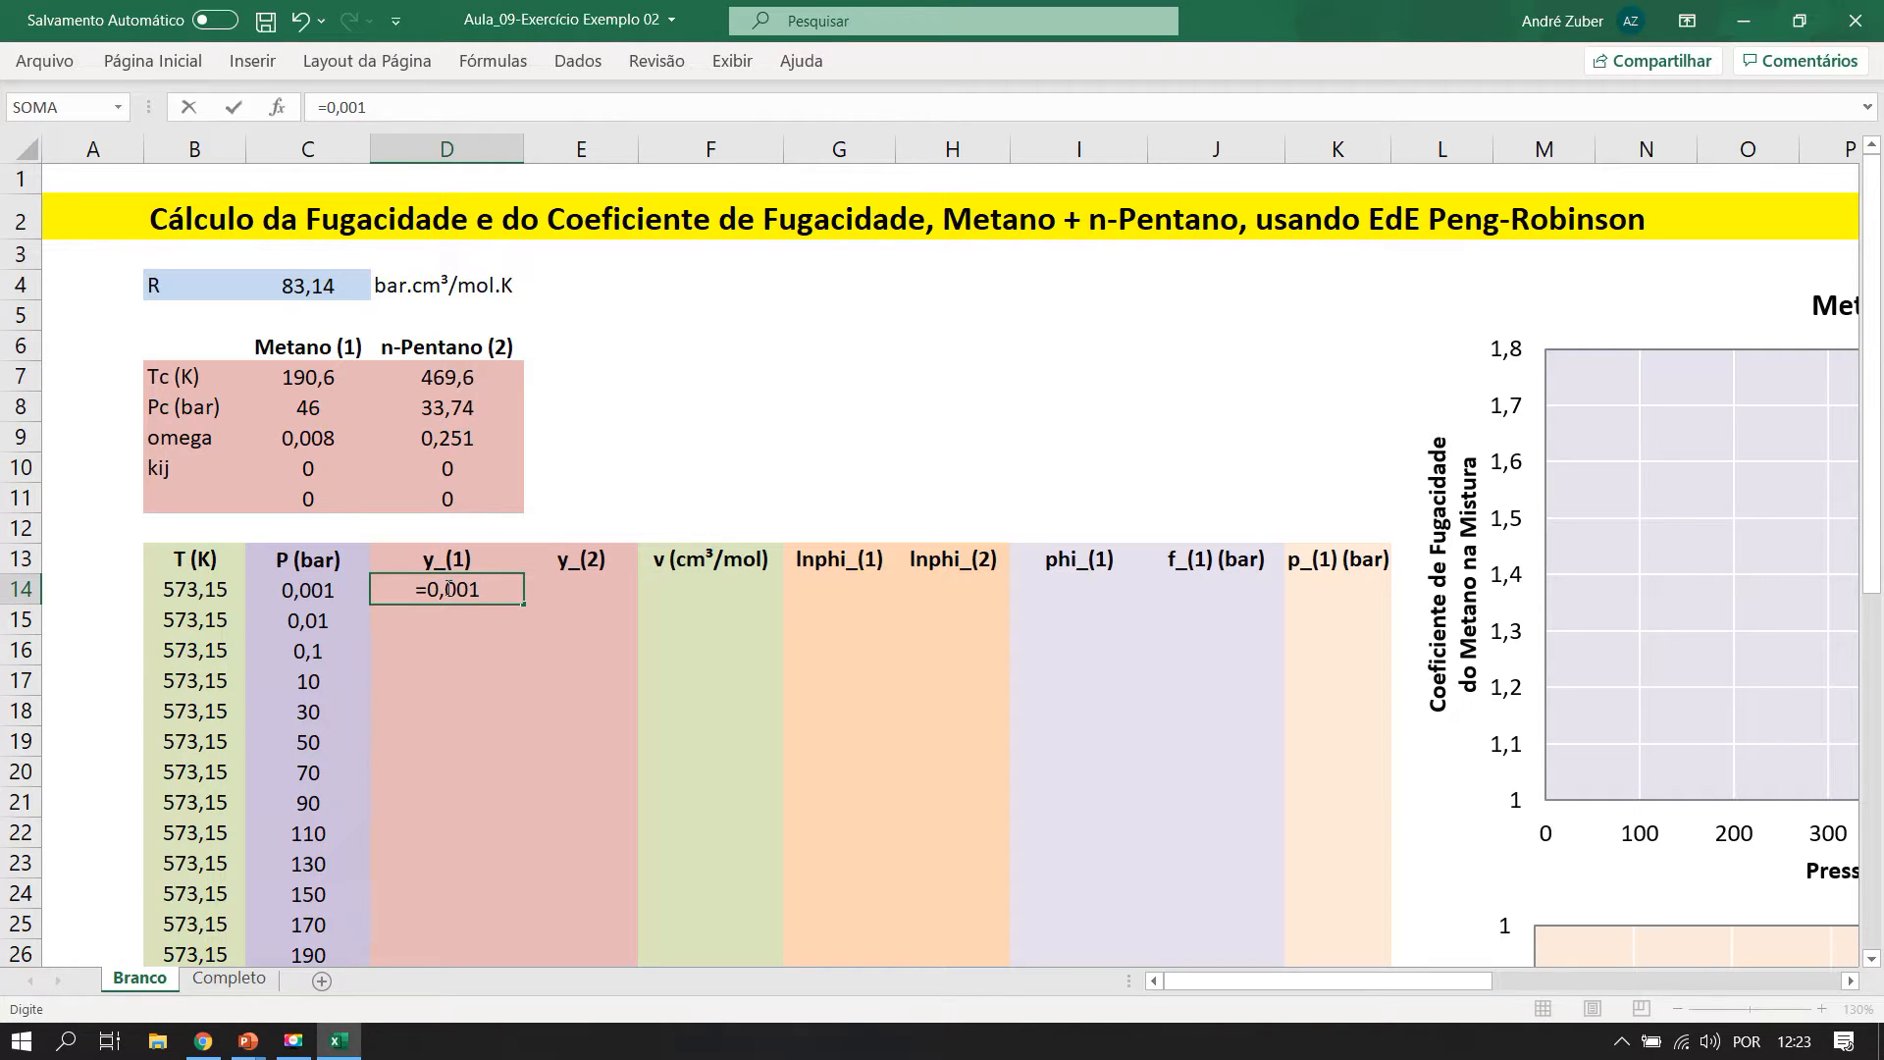
key(Return)
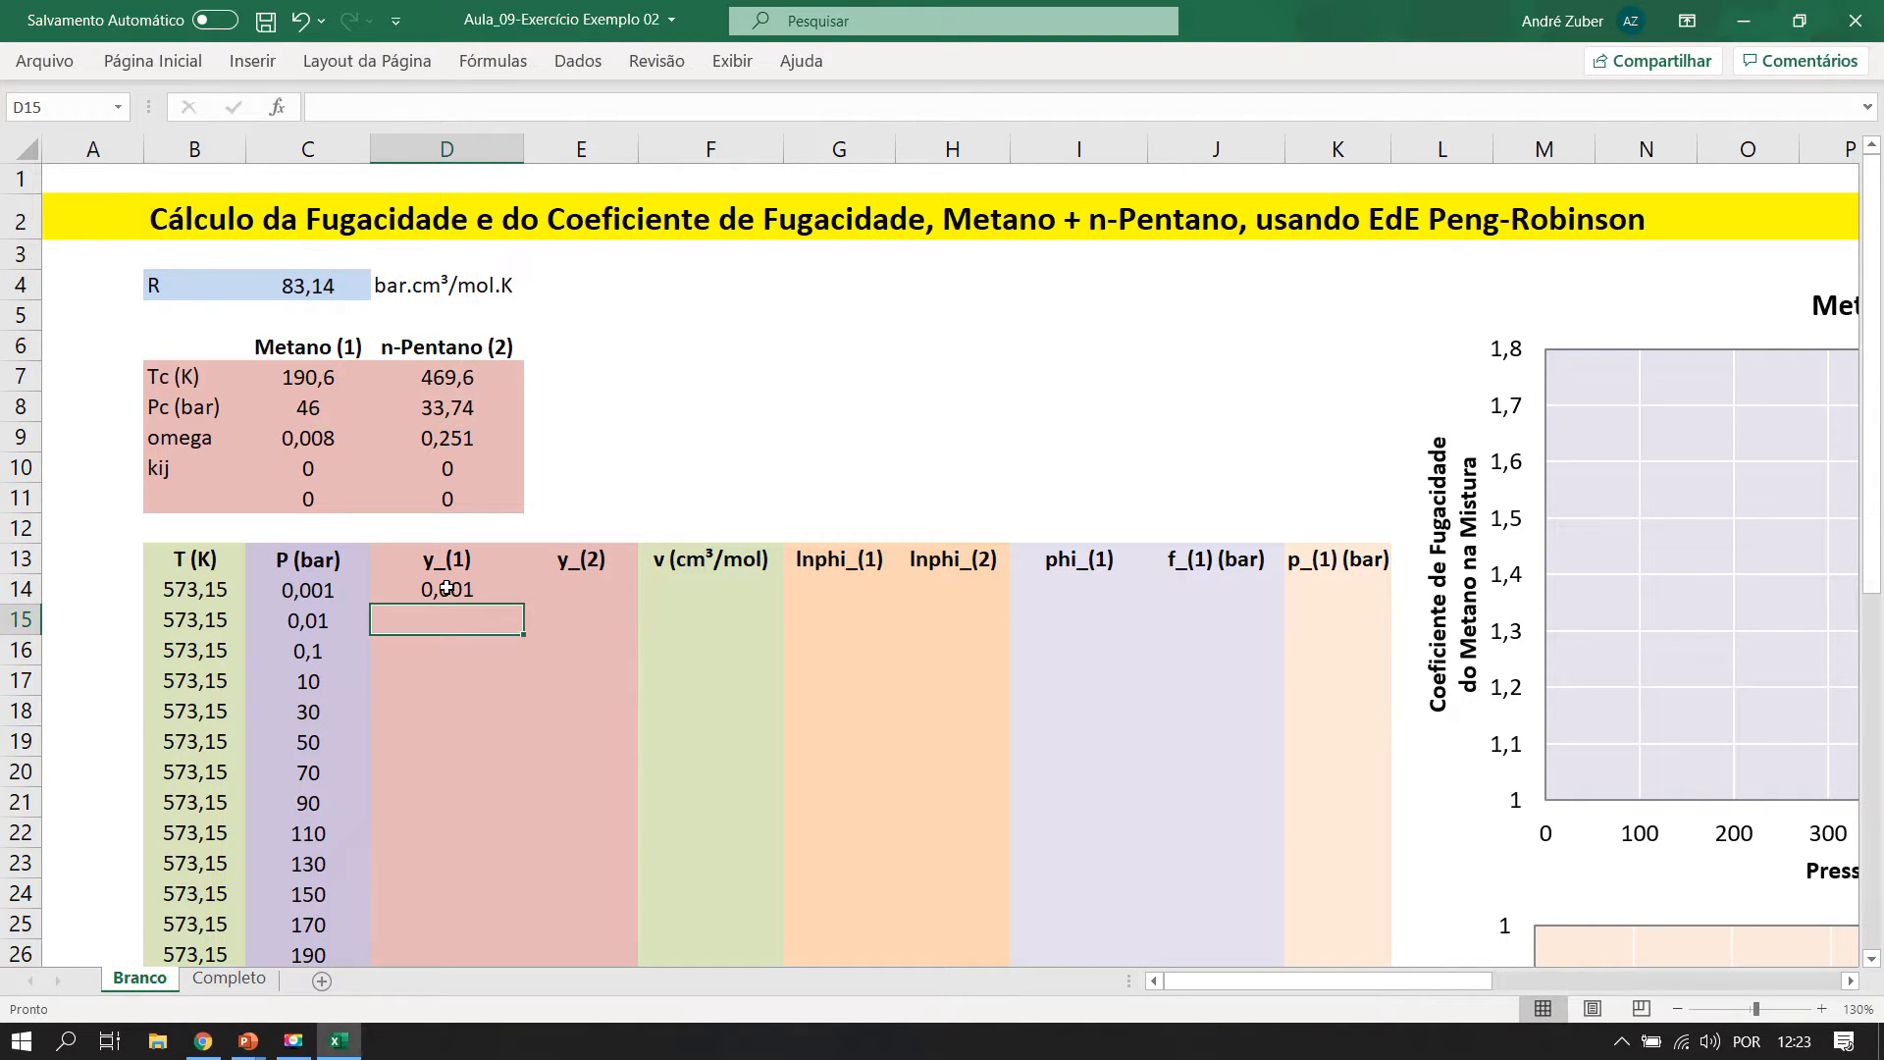
Calculate the n-pentane mole fraction y_(2) in cell E14 with the formula =1-D14.
click(595, 587)
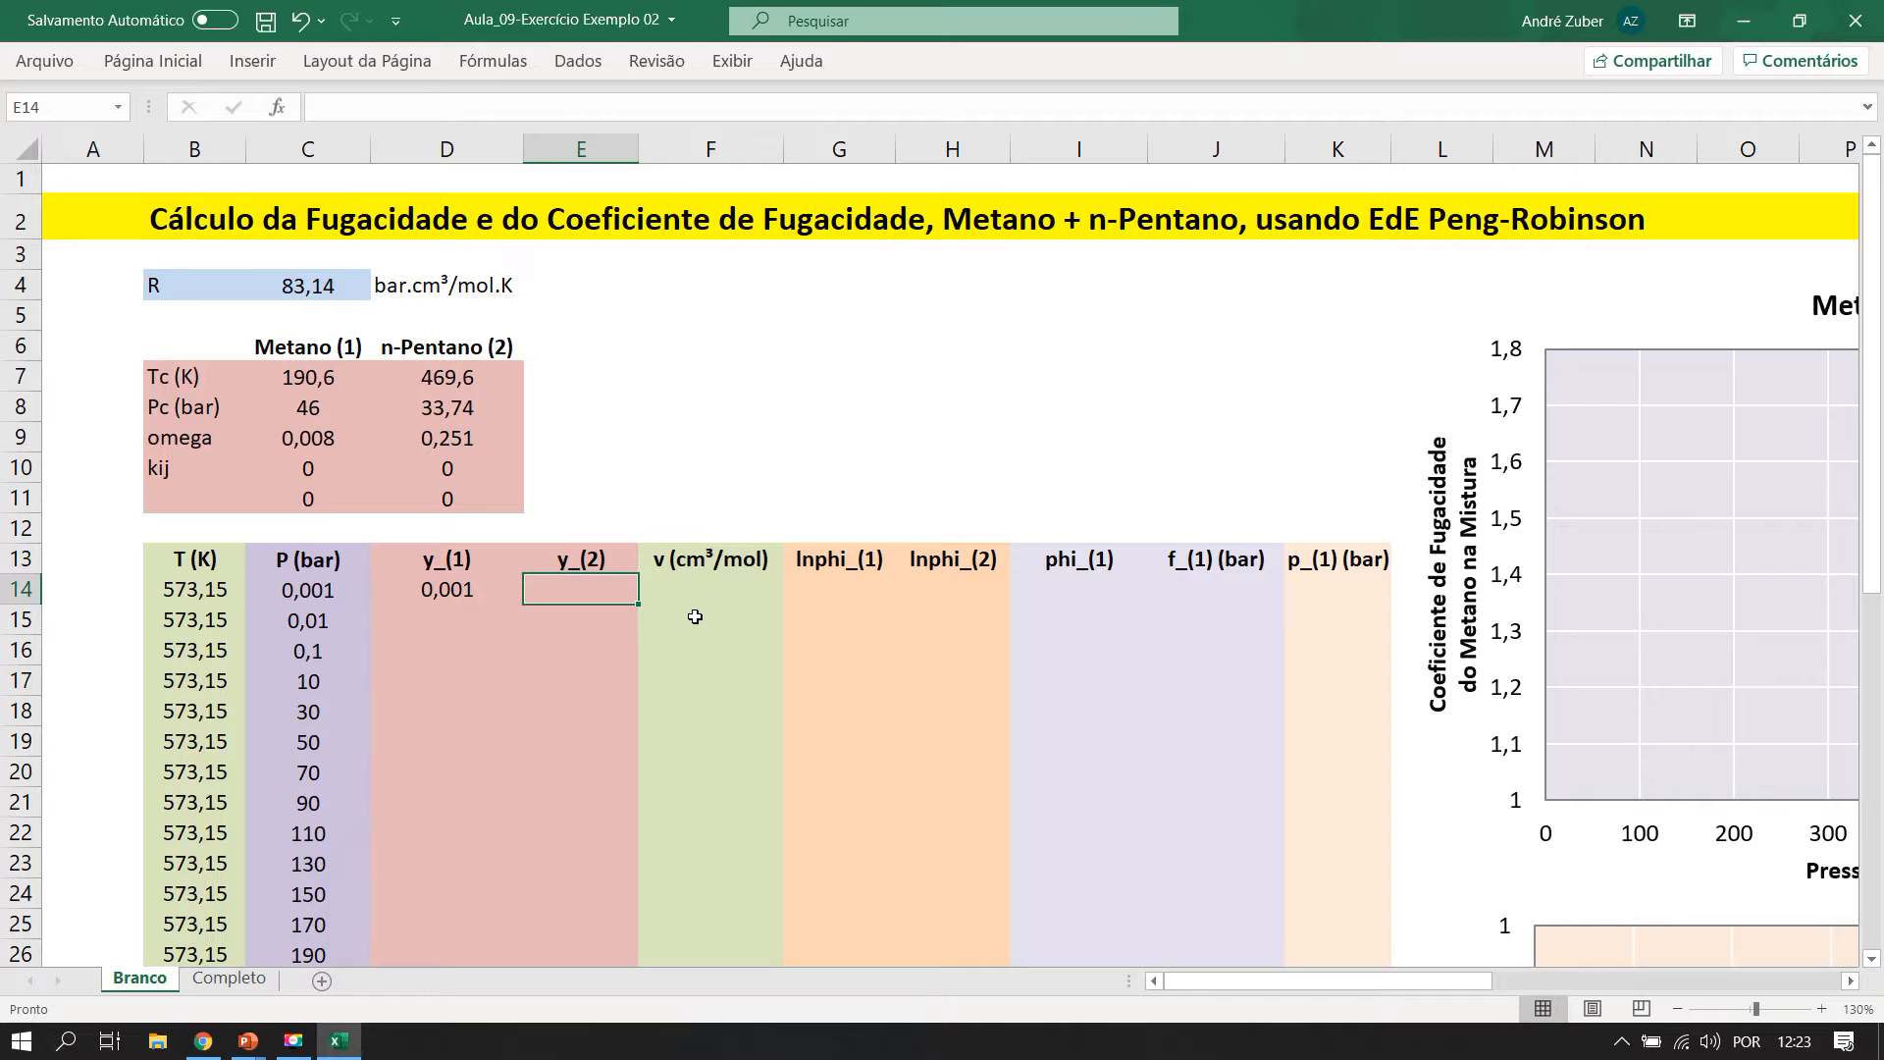
text(=)
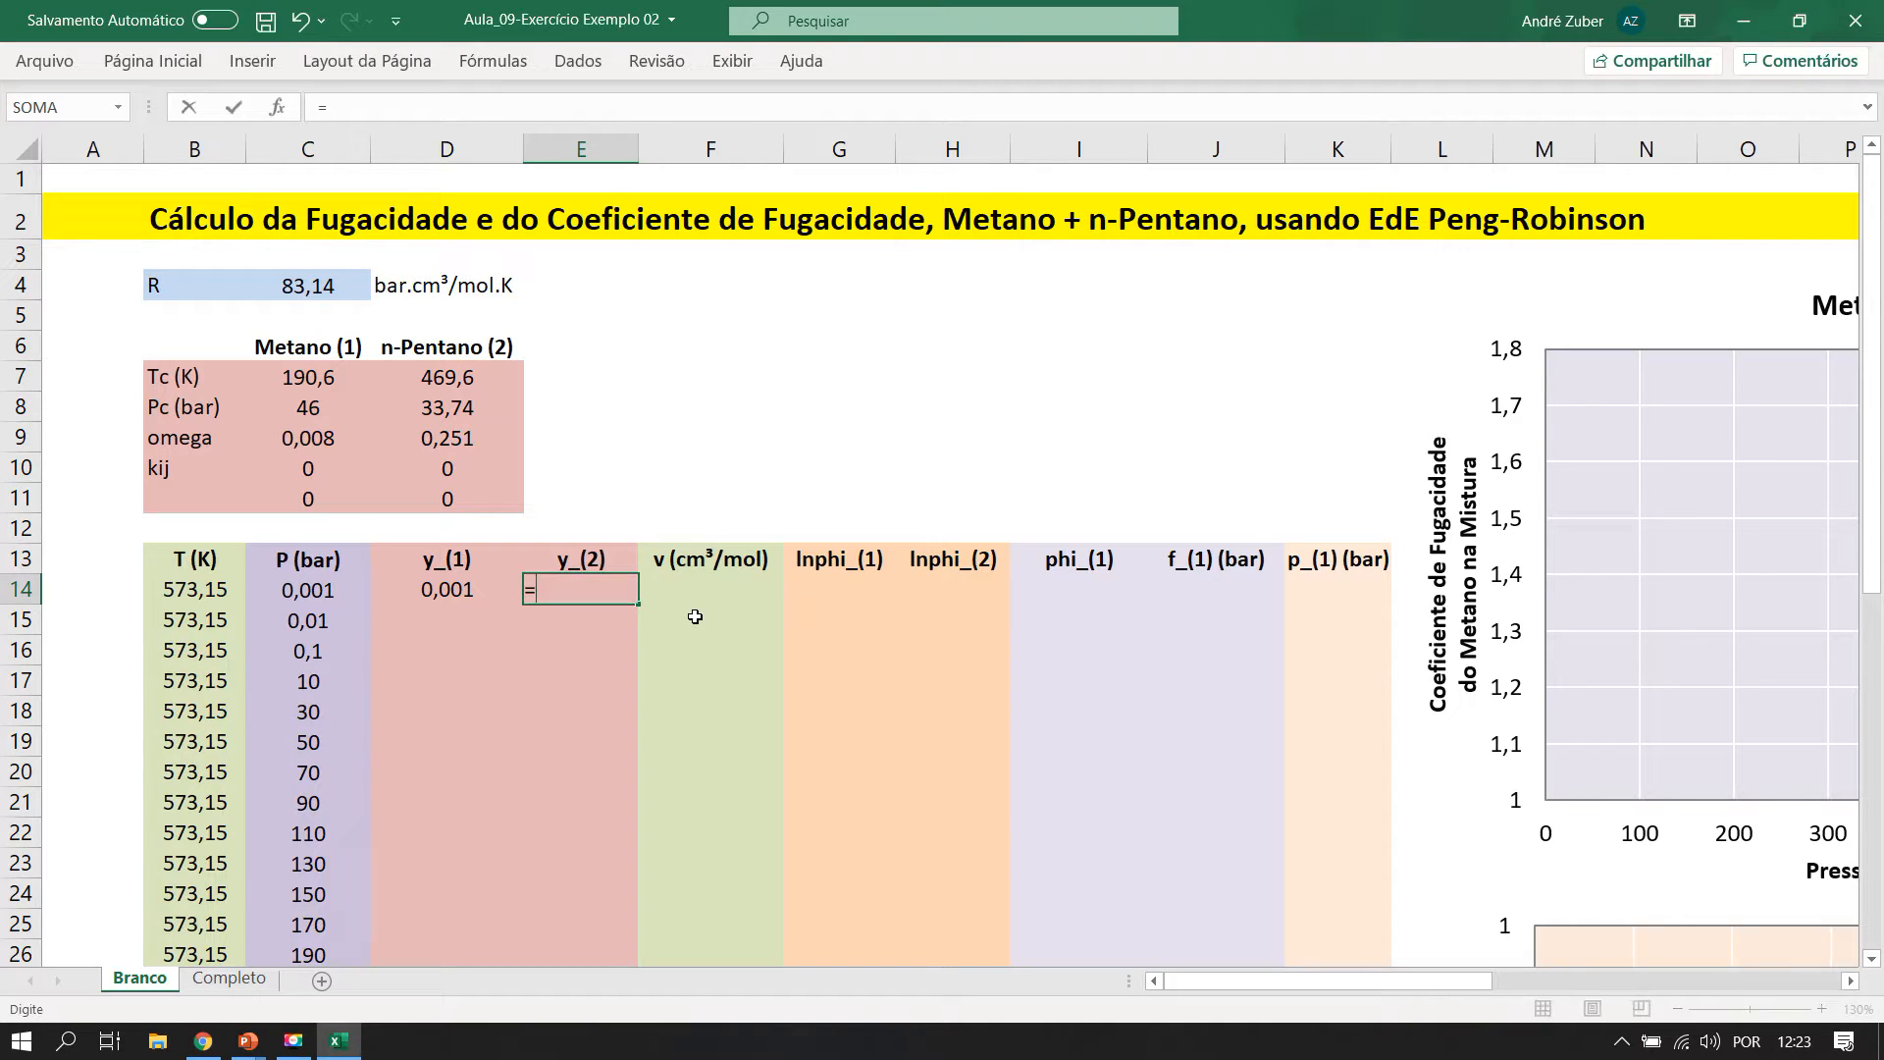
text(1-D14)
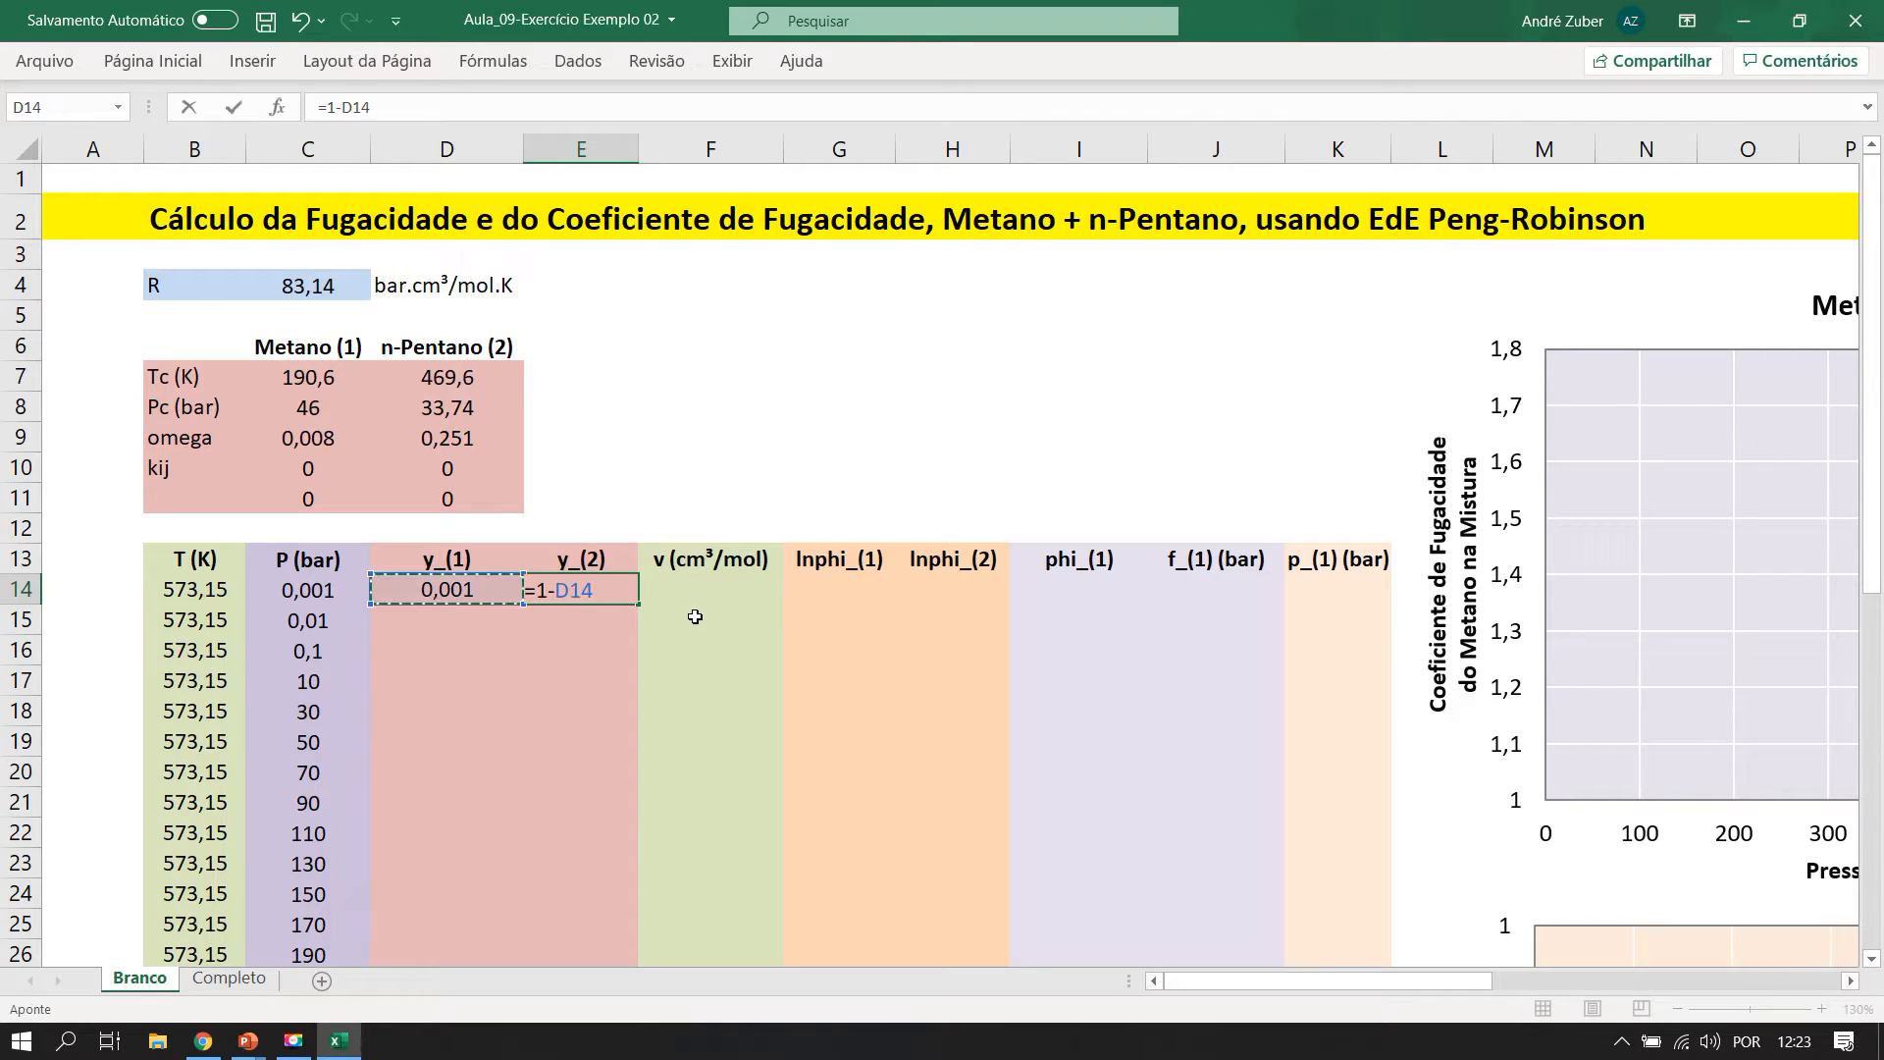
key(Return)
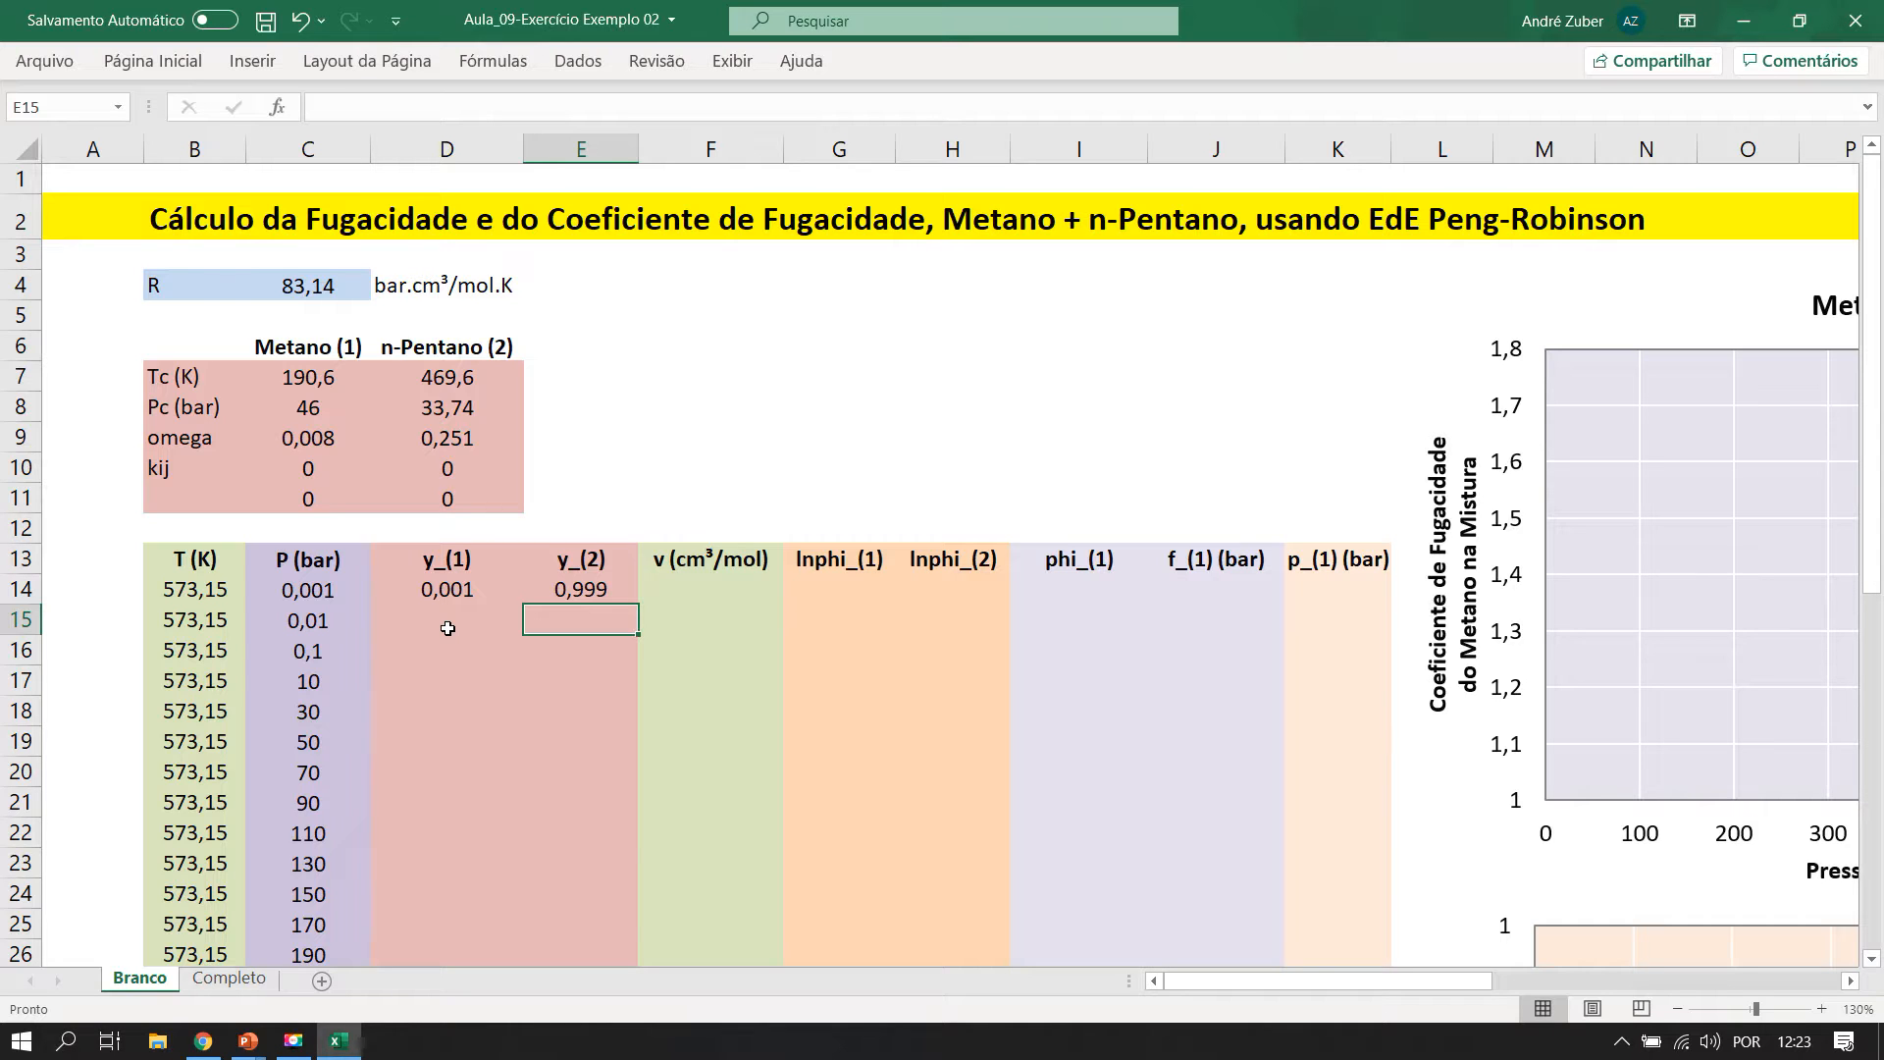
Link the methane mole fraction in D15 to the cell above with =D14.
scroll(448, 628, down, 3)
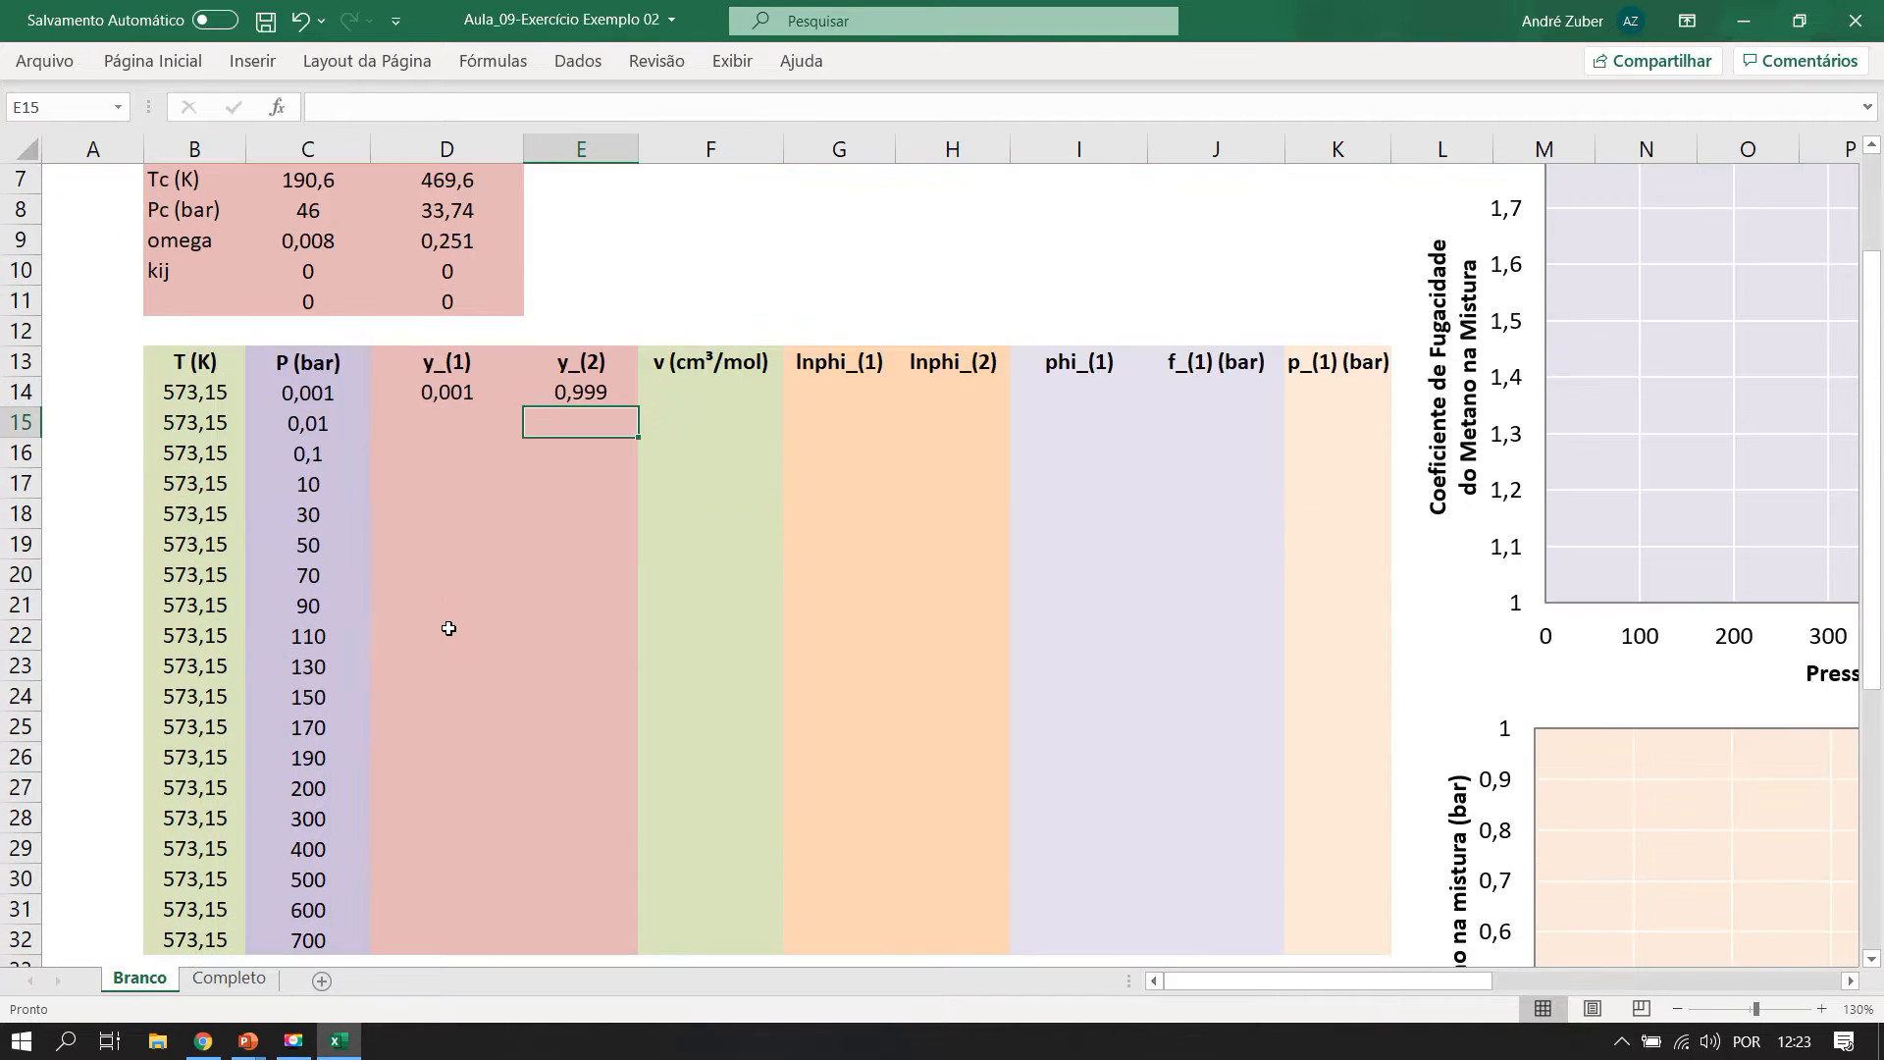
scroll(448, 628, up, 1)
click(439, 420)
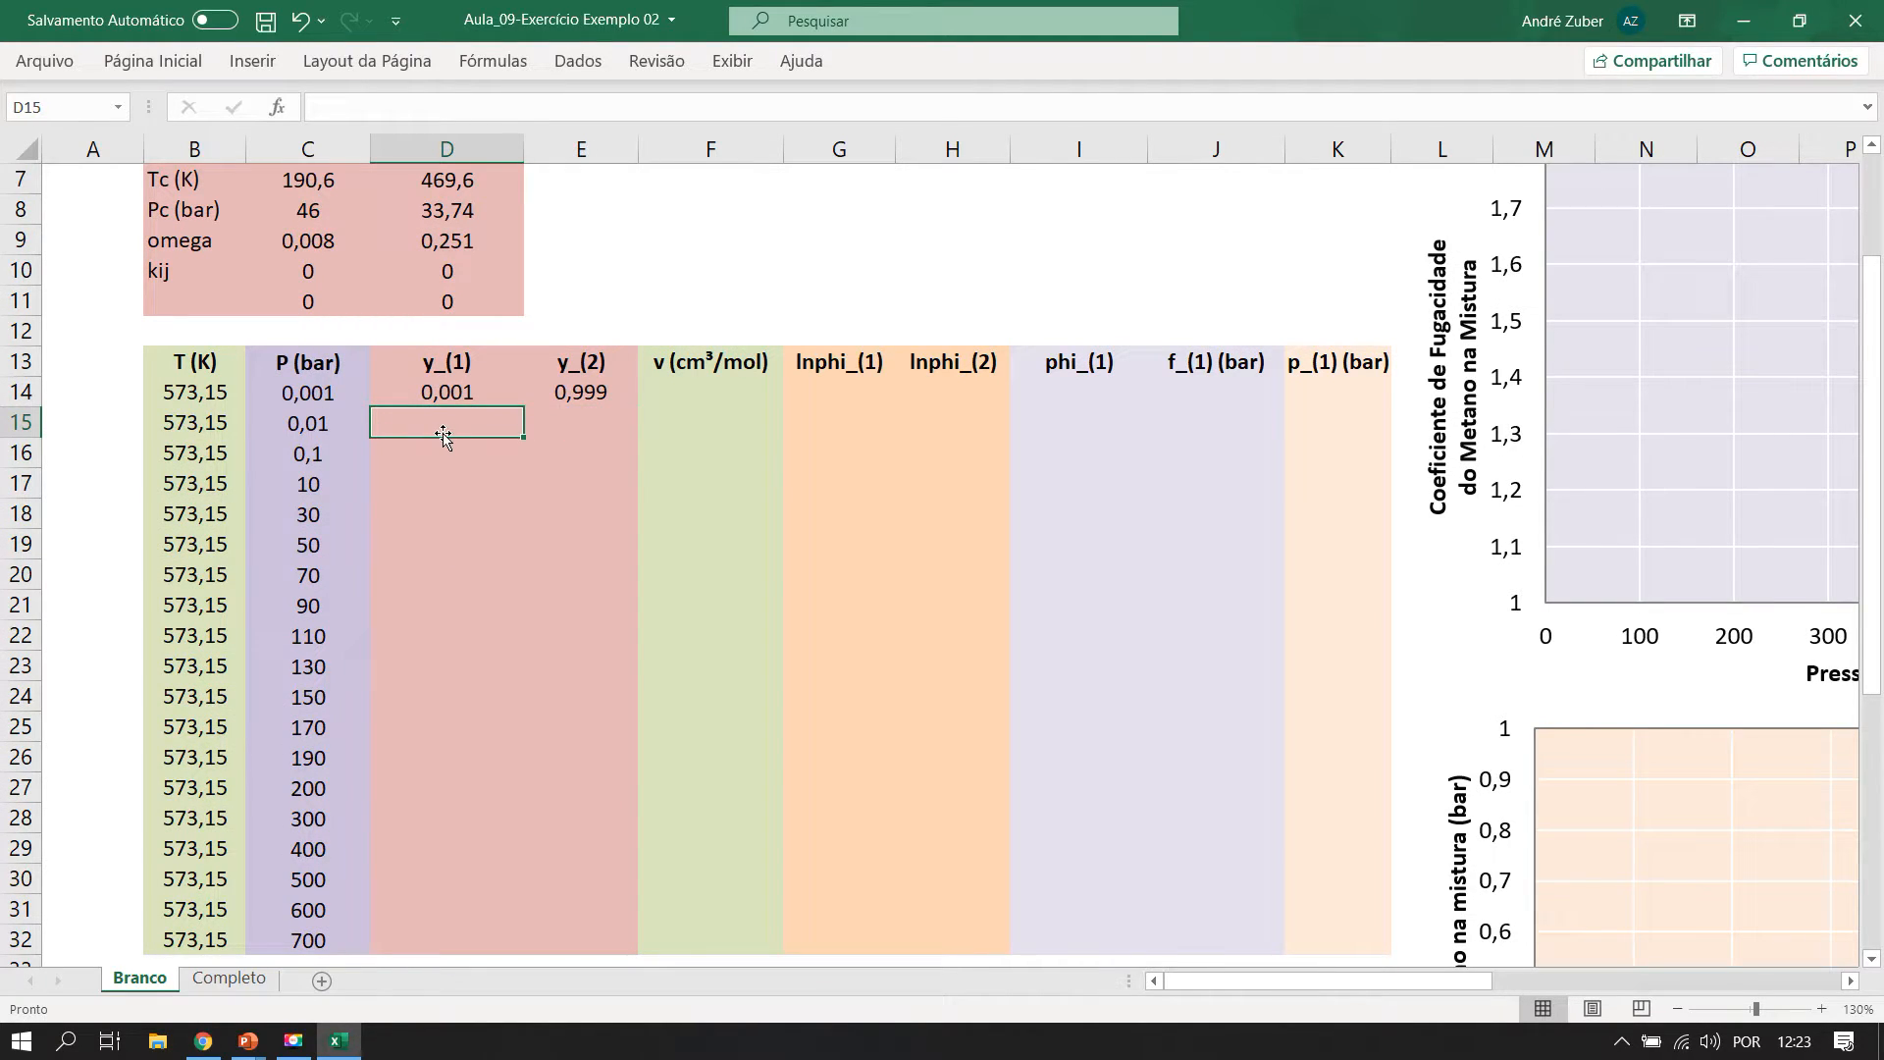
text(=)
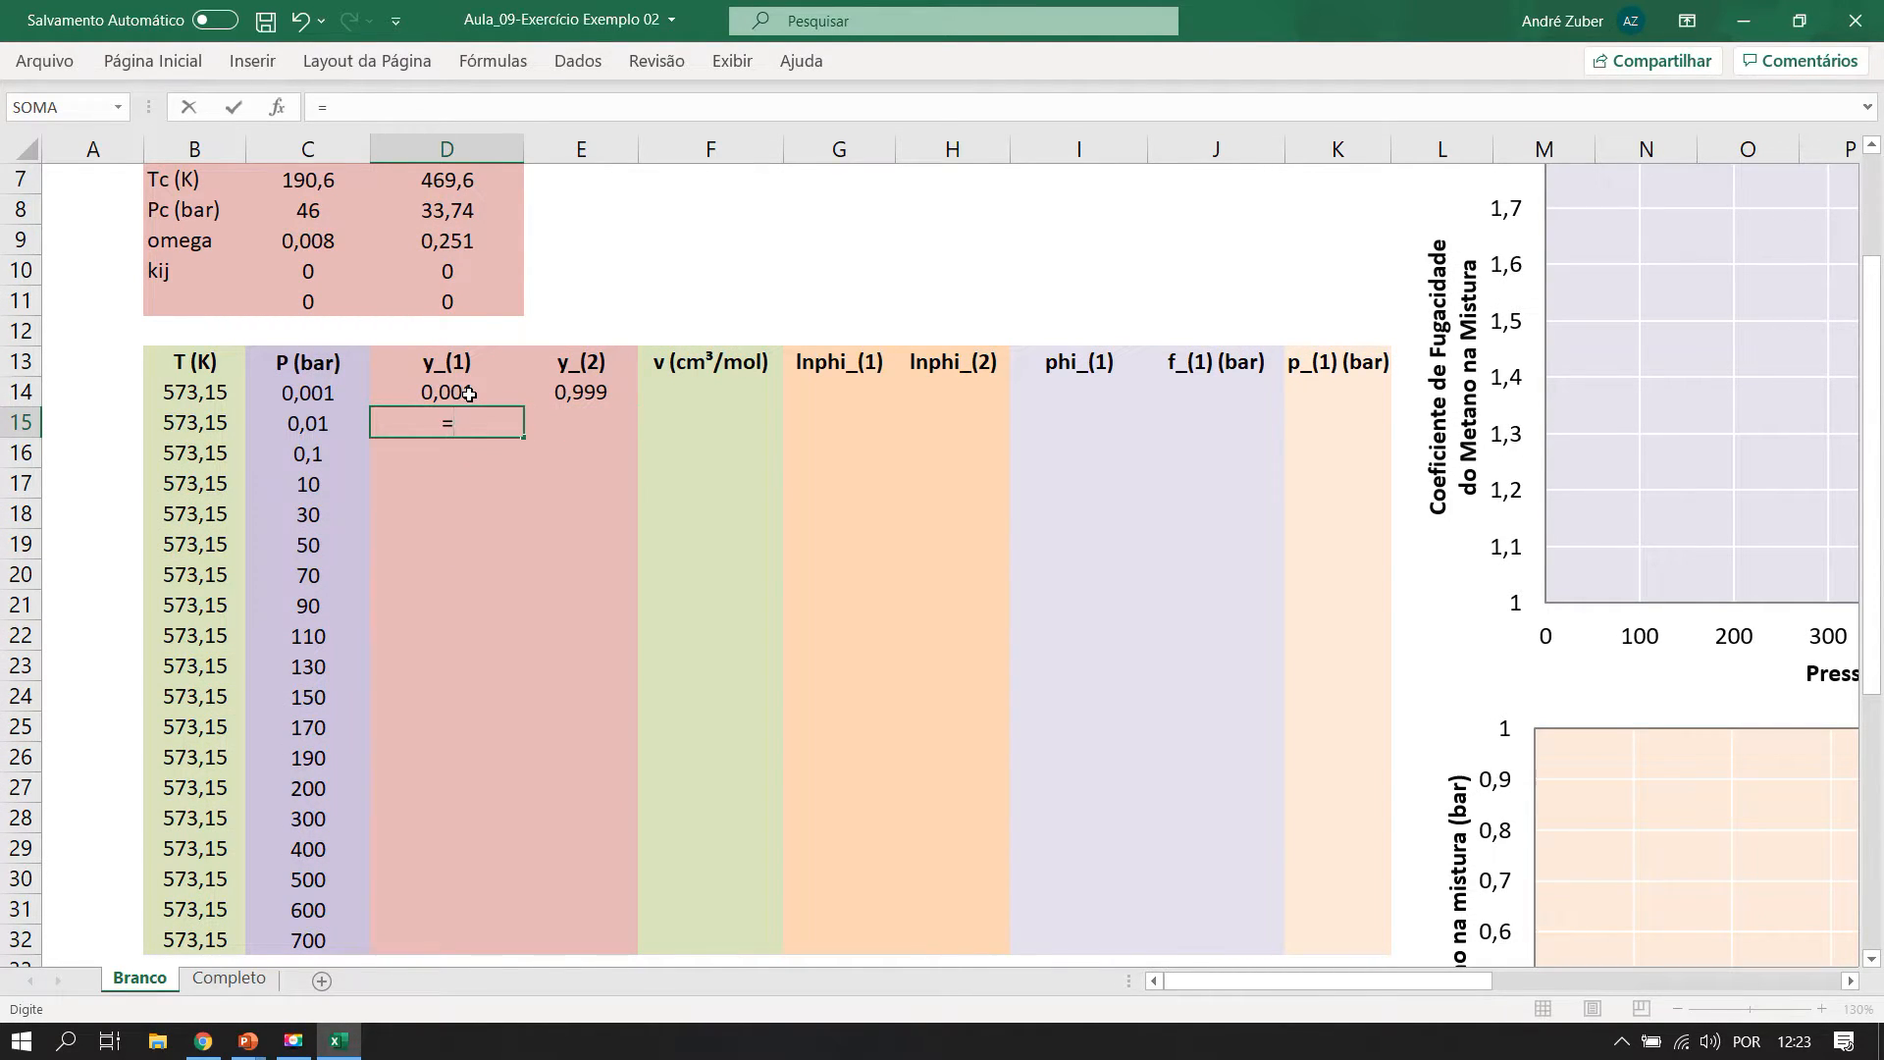
click(469, 393)
key(Return)
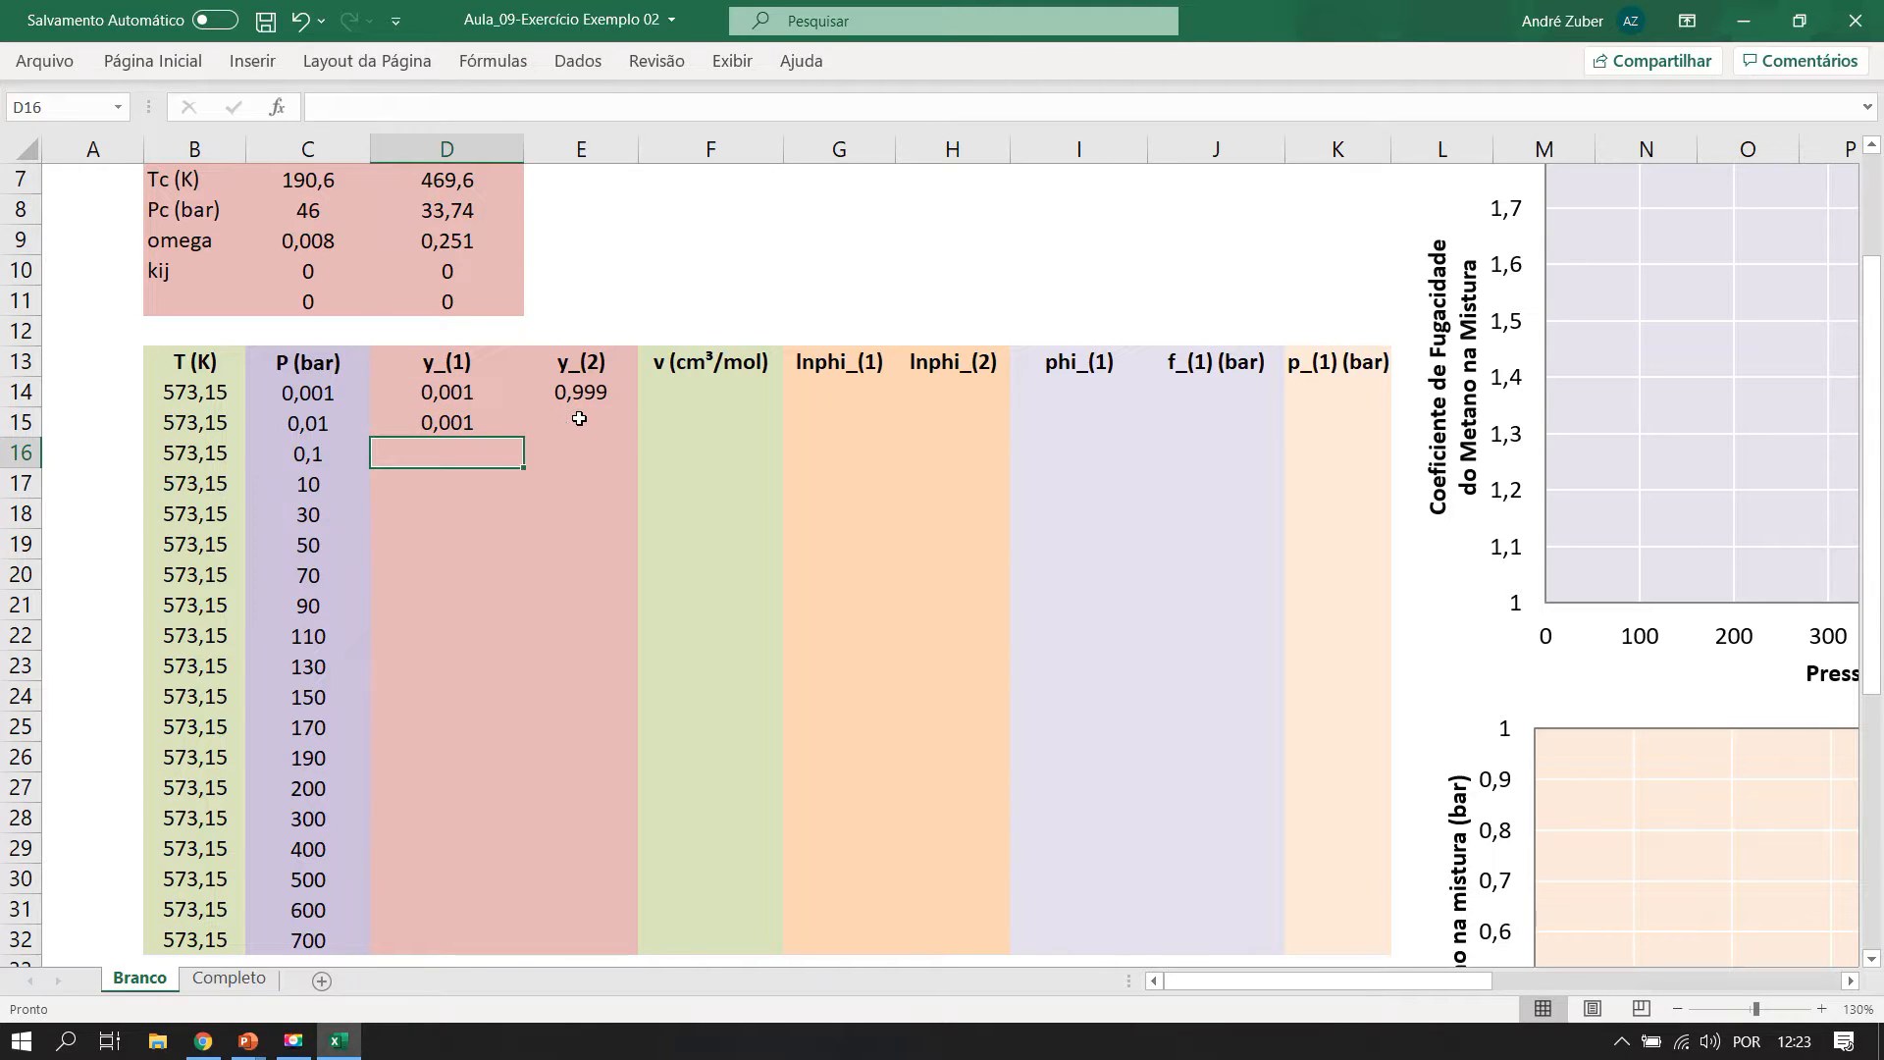
Link the n-pentane mole fraction in E15 to the cell above with =E14.
click(580, 422)
text(=)
click(593, 392)
key(Return)
Copy the mole fraction formulas in D15:E15 down to row 32.
drag(456, 429, 621, 884)
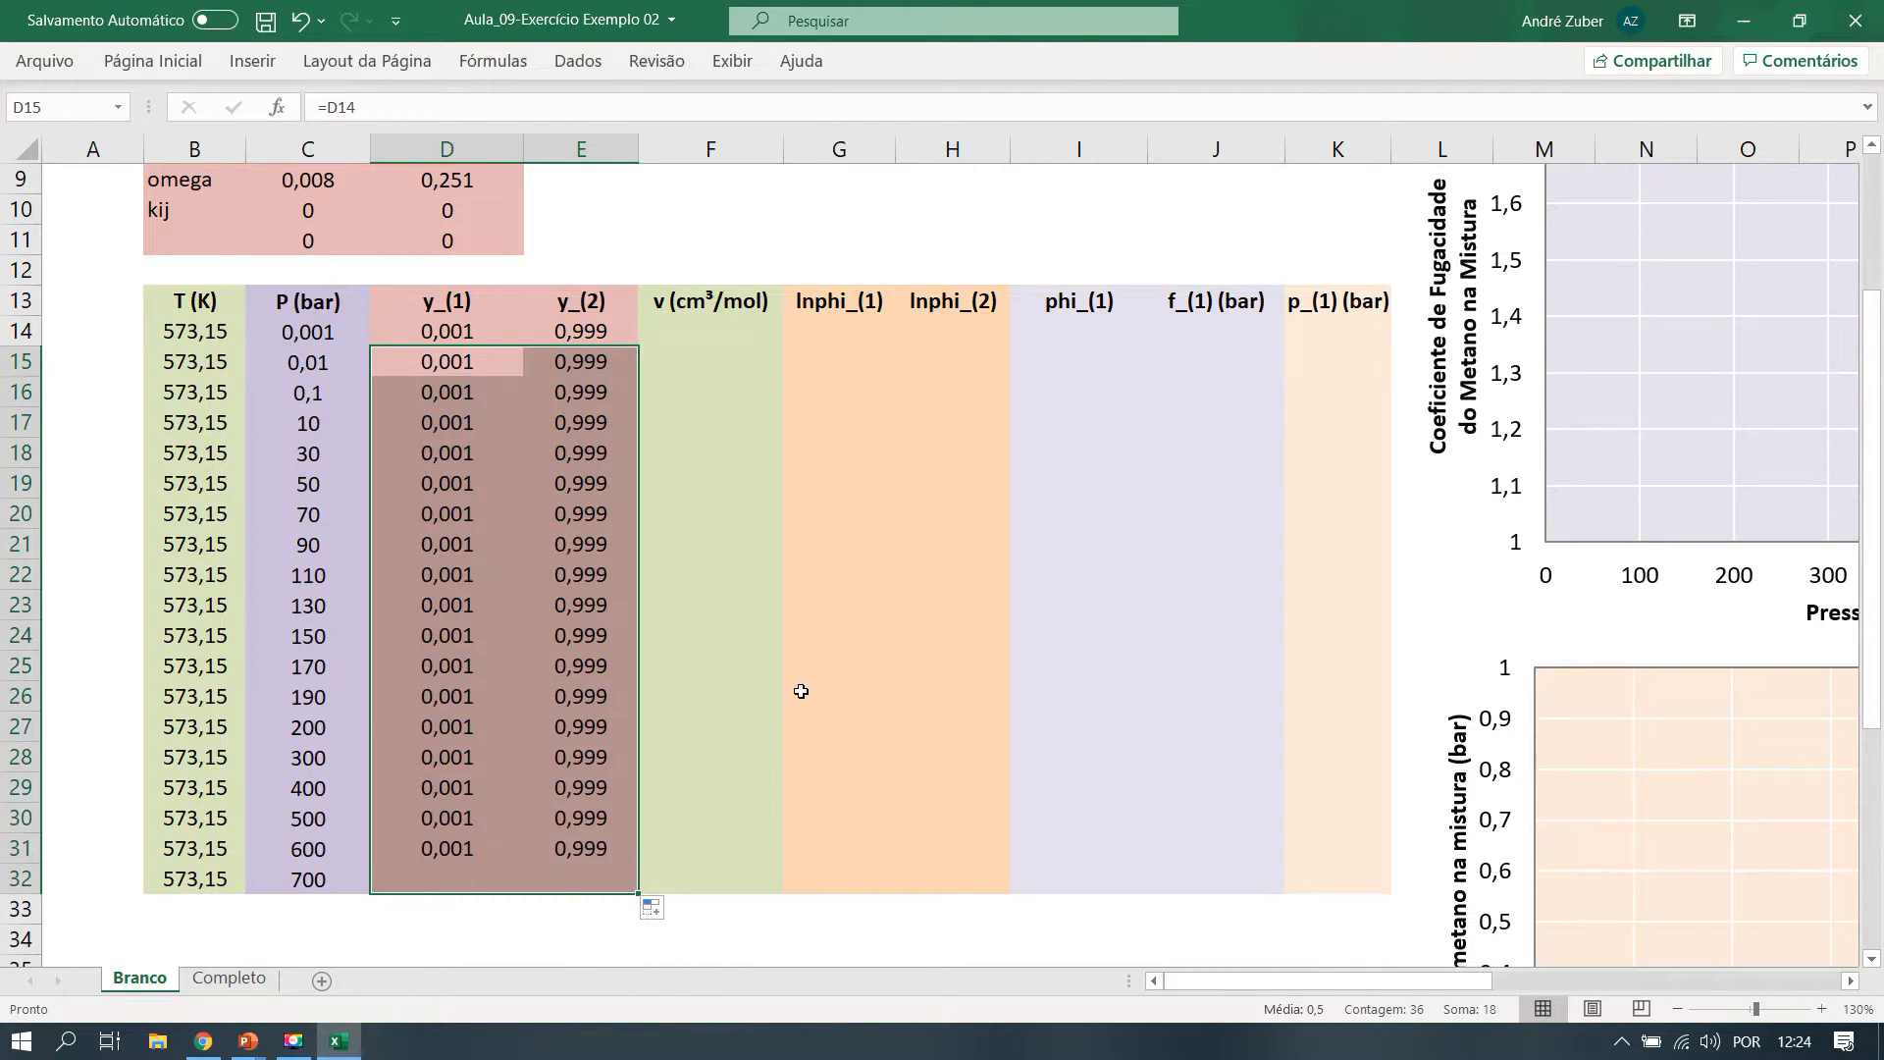
scroll(800, 690, up, 2)
scroll(800, 690, down, 1)
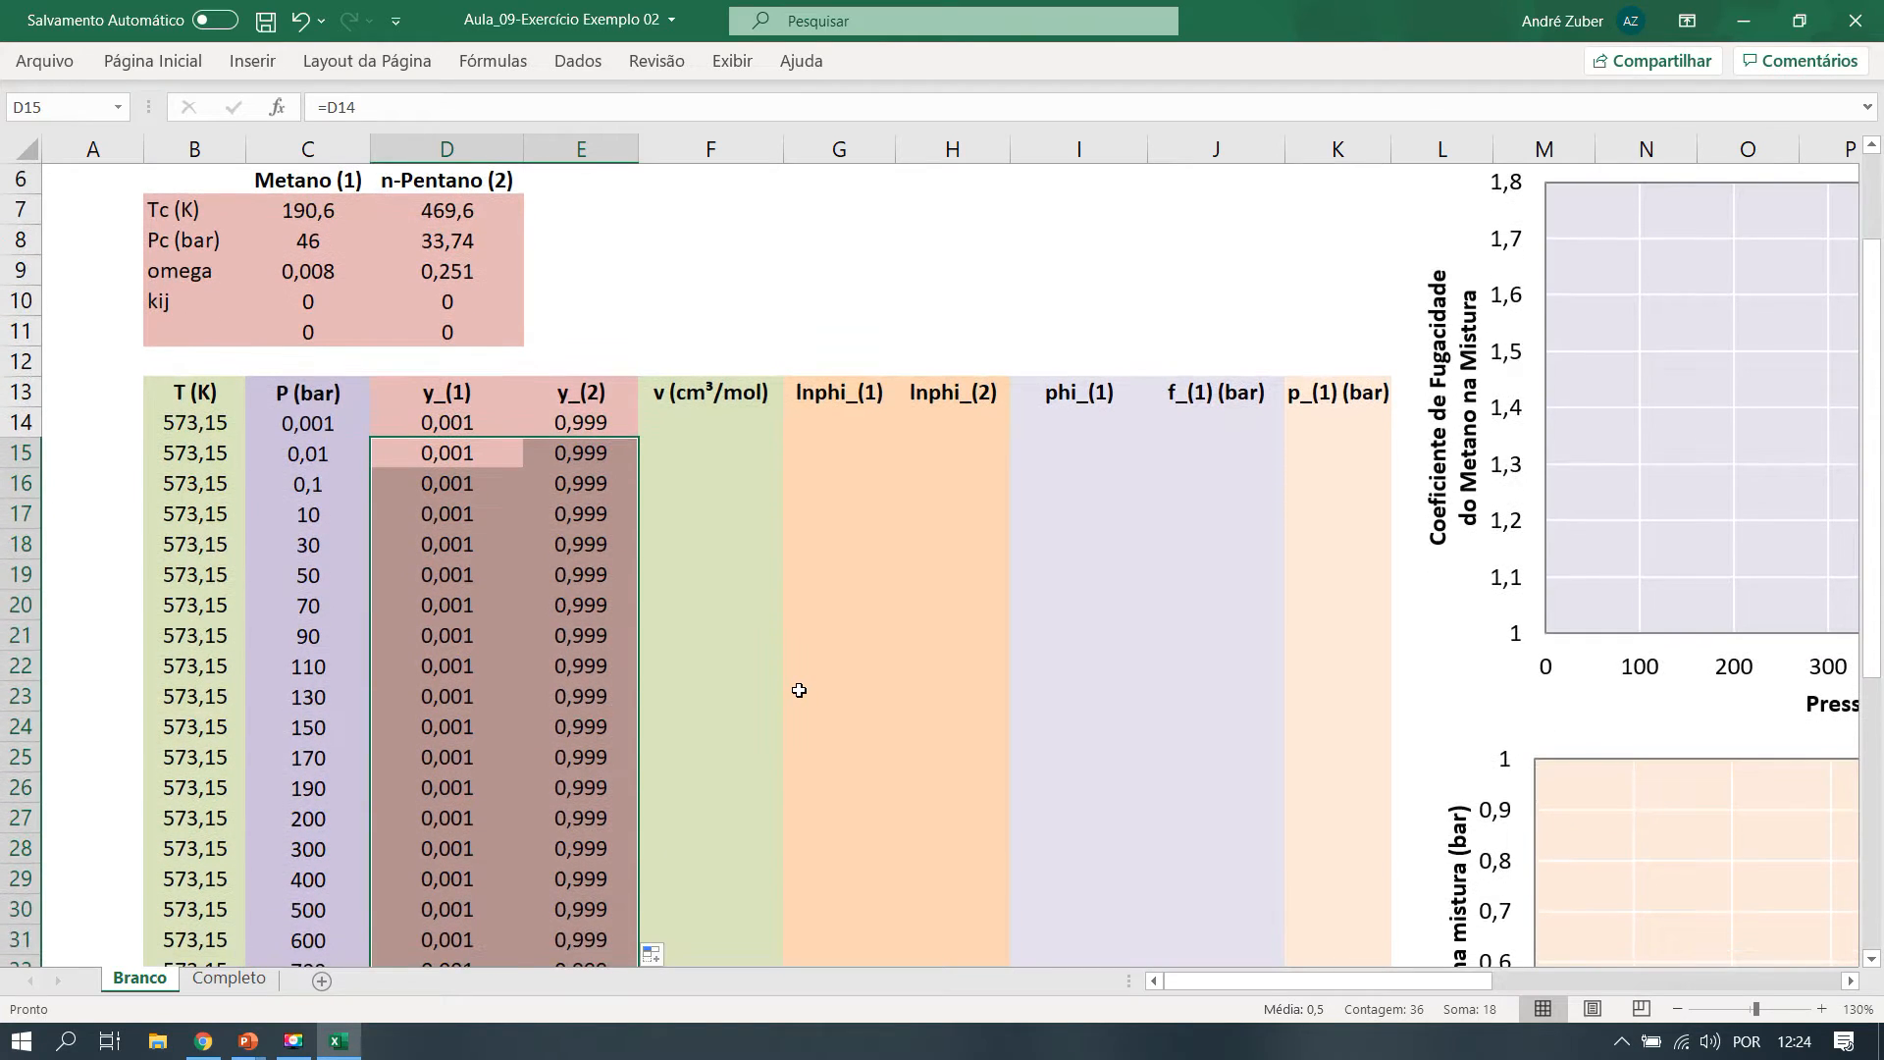
scroll(798, 690, up, 1)
Start the molar volume formula in F14 with the prvming function and open its function arguments, clear of the input data.
click(751, 409)
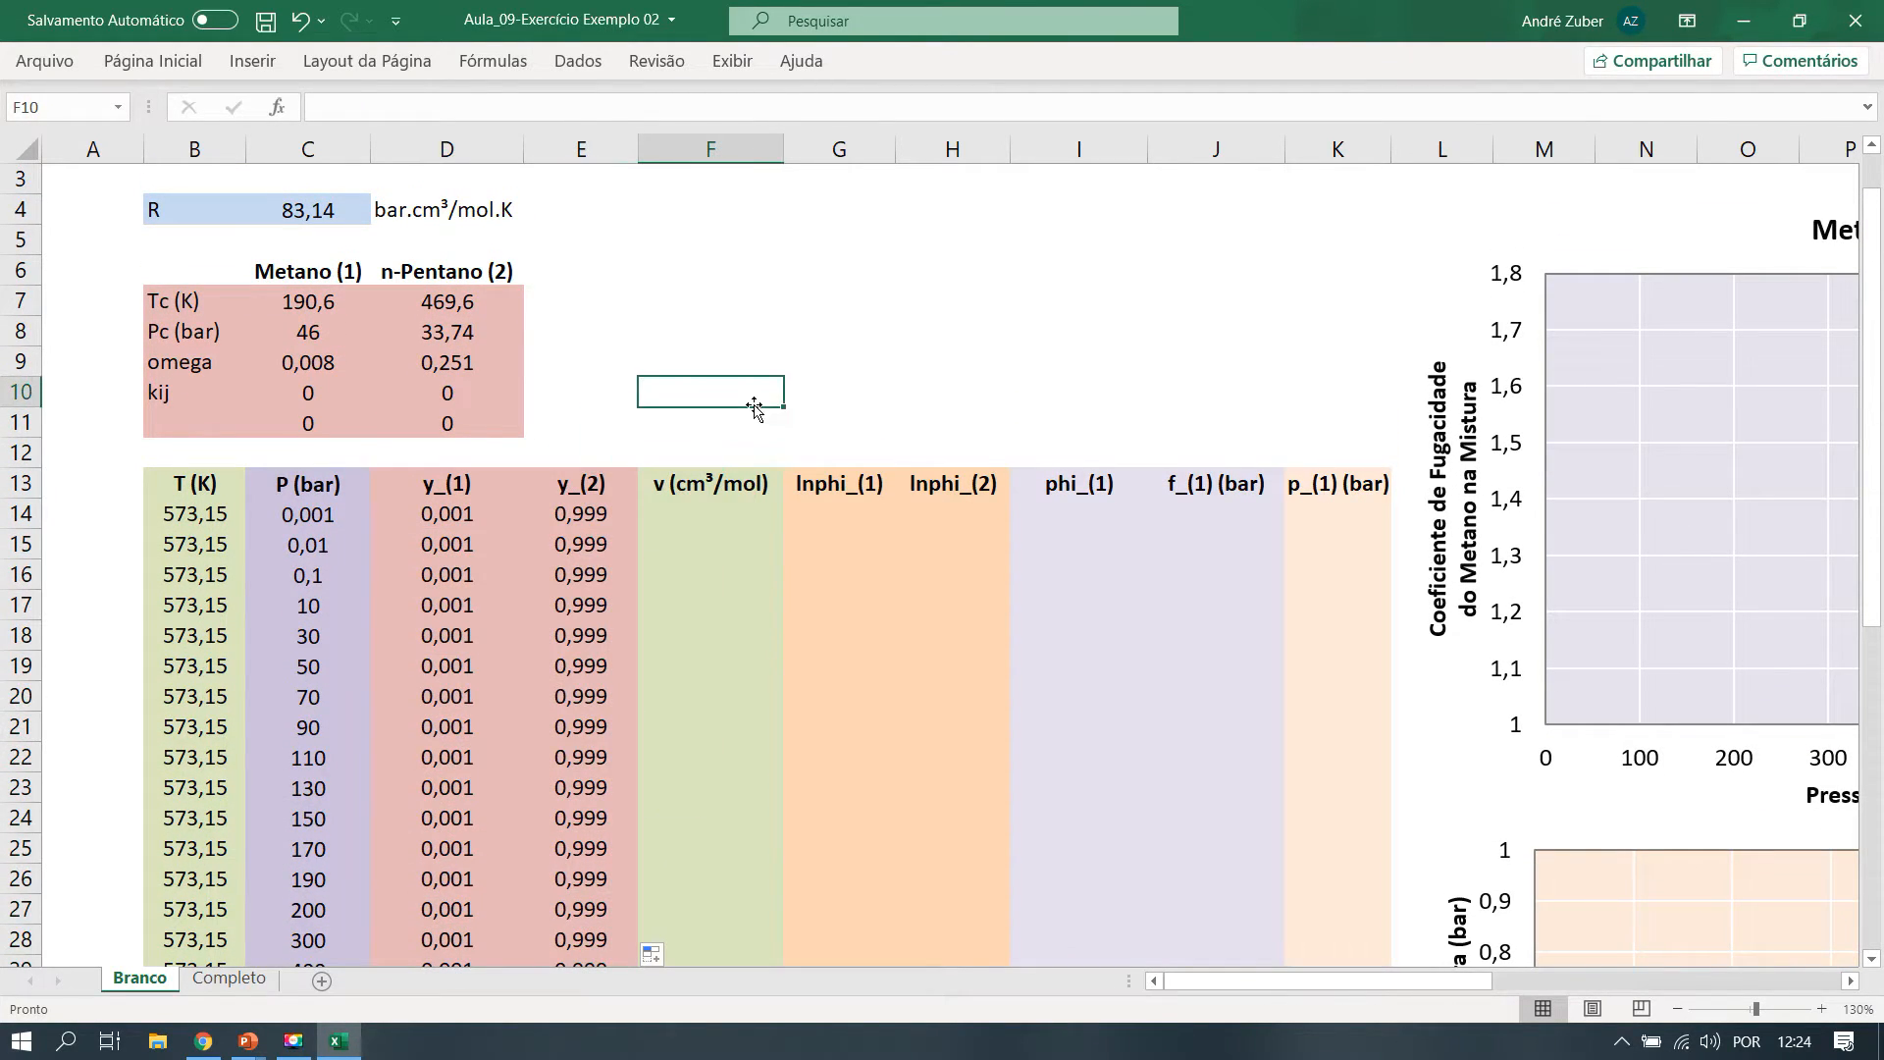
click(738, 519)
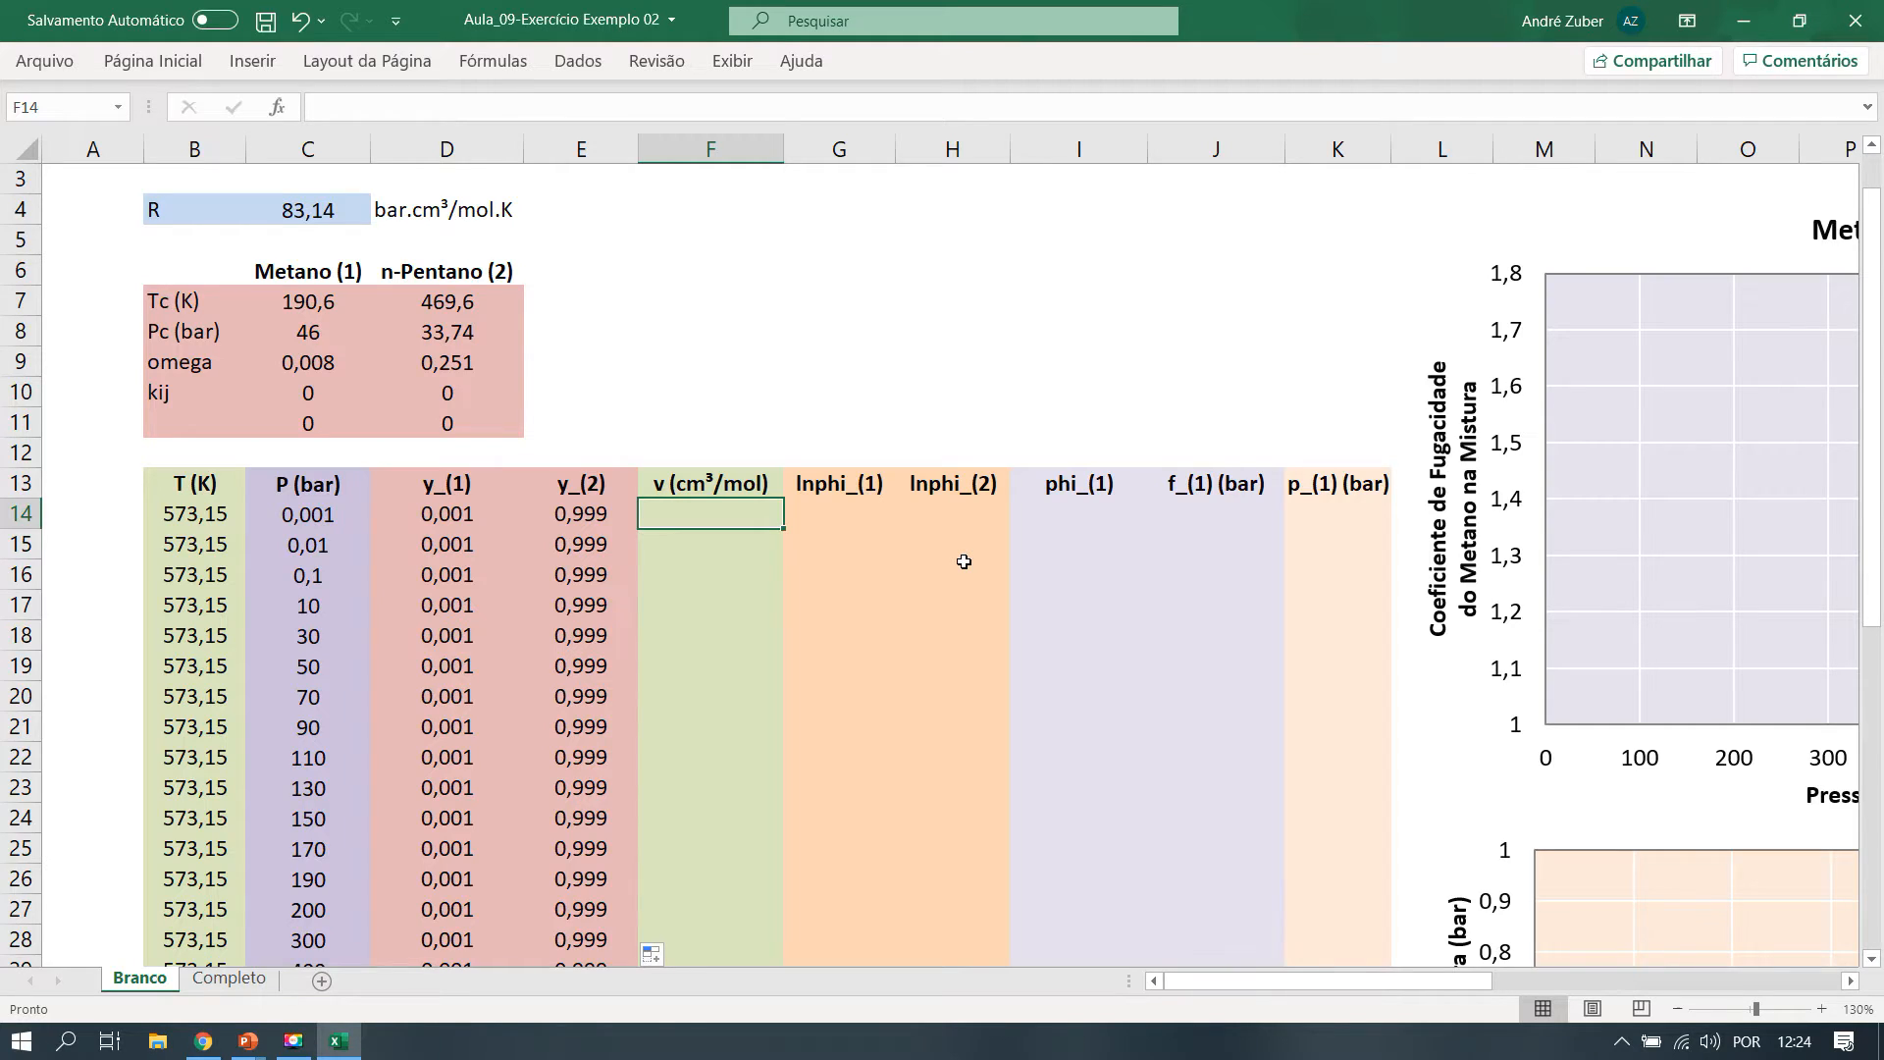
scroll(964, 562, up, 1)
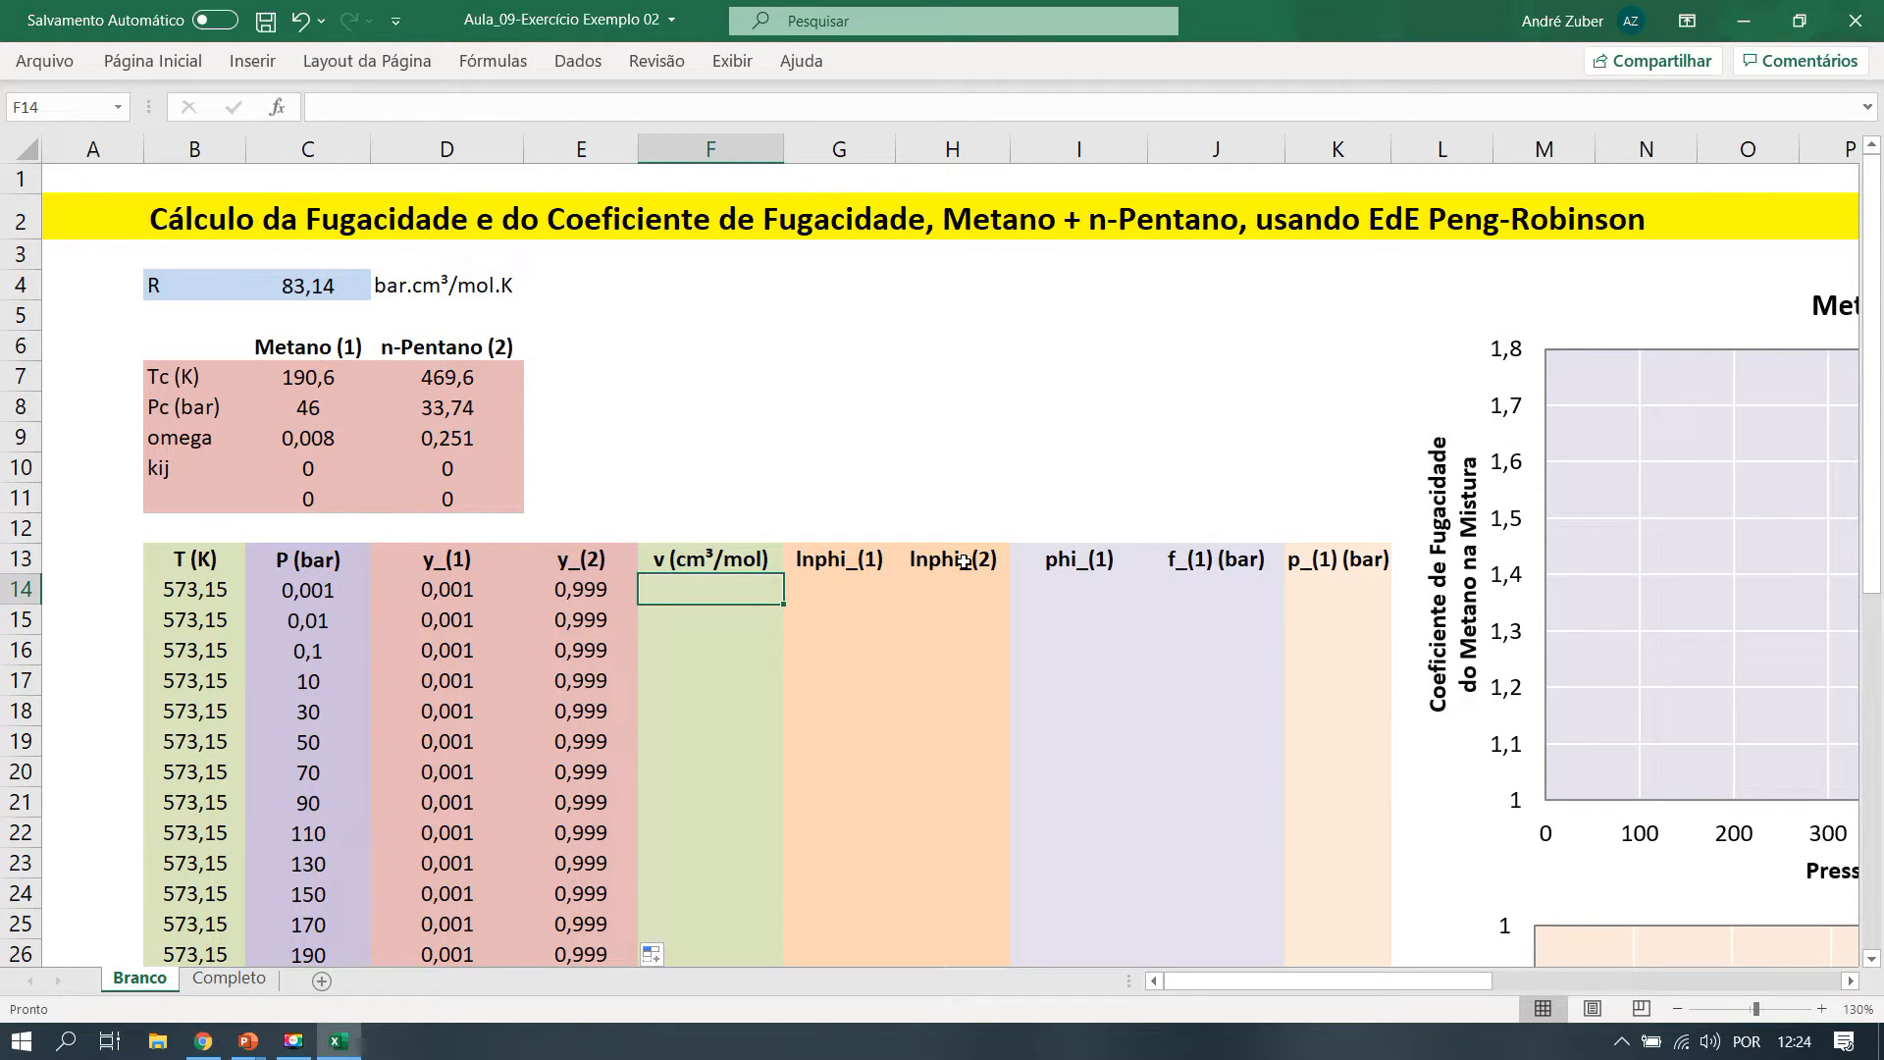
text(=)
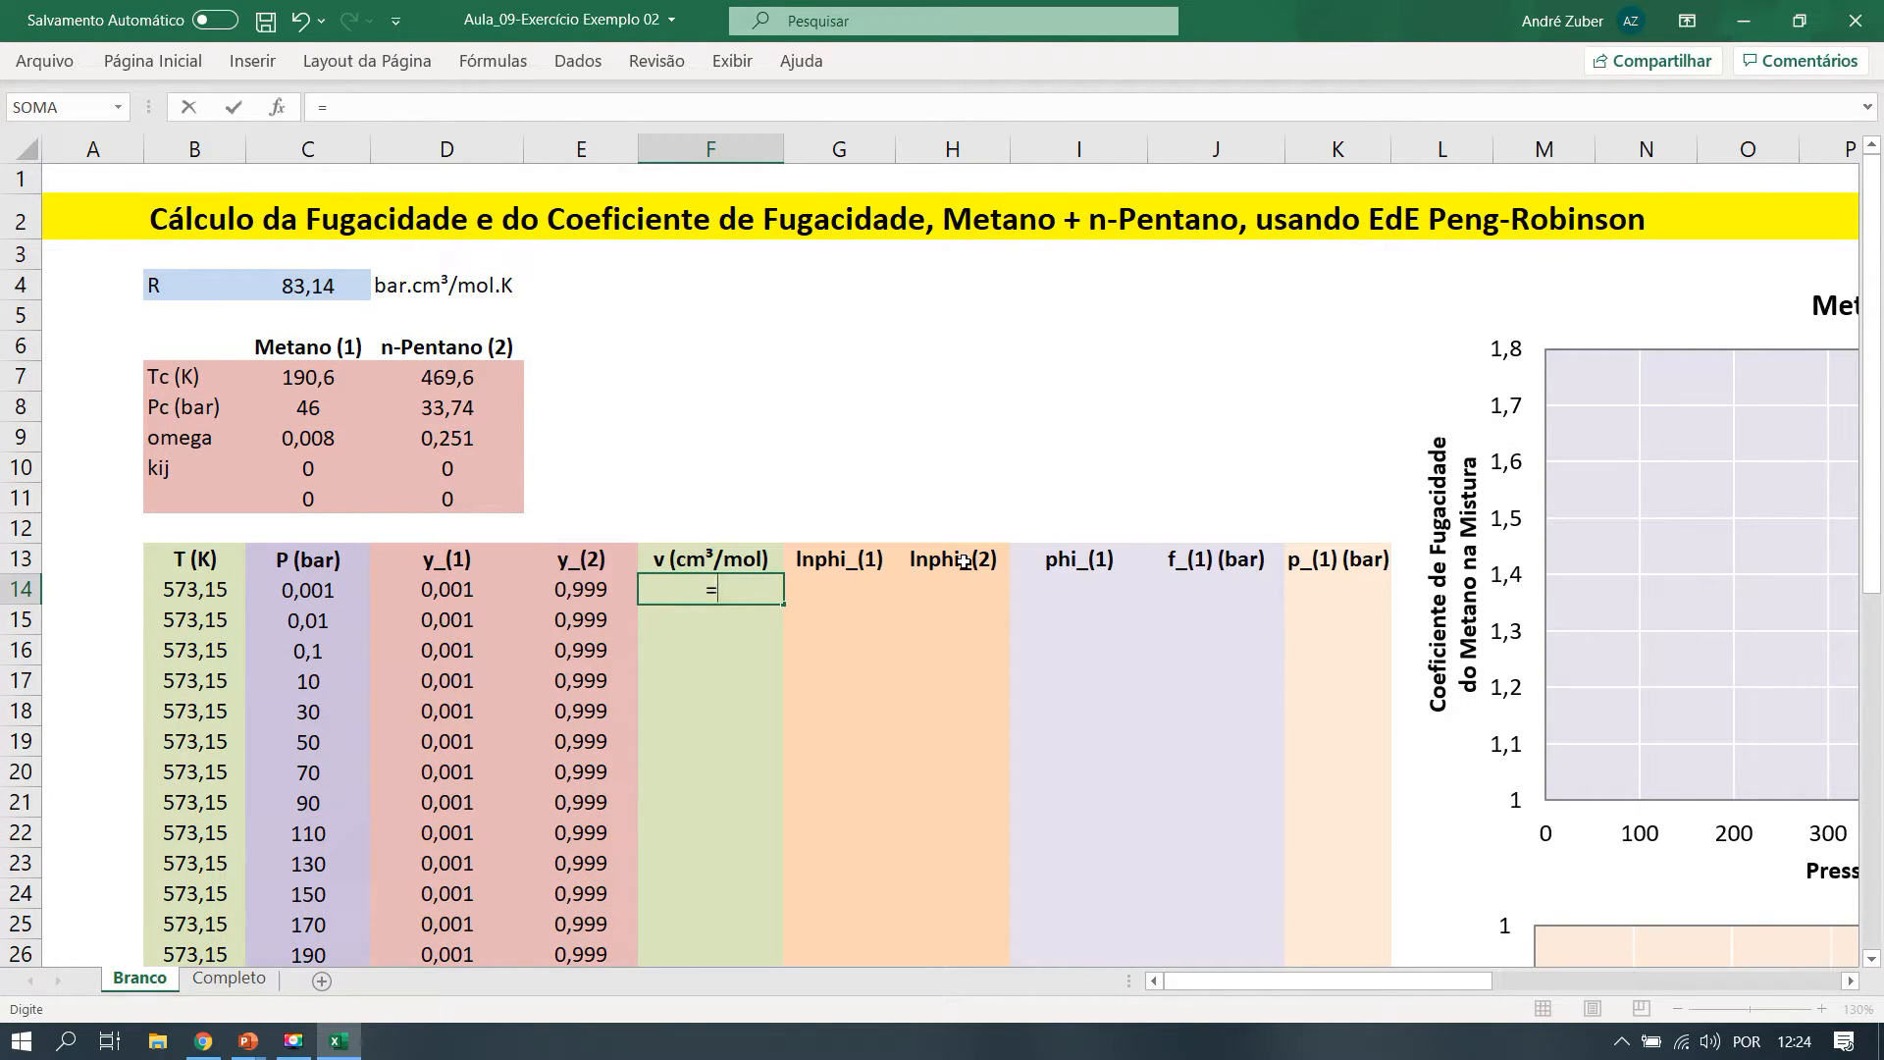
text(pr)
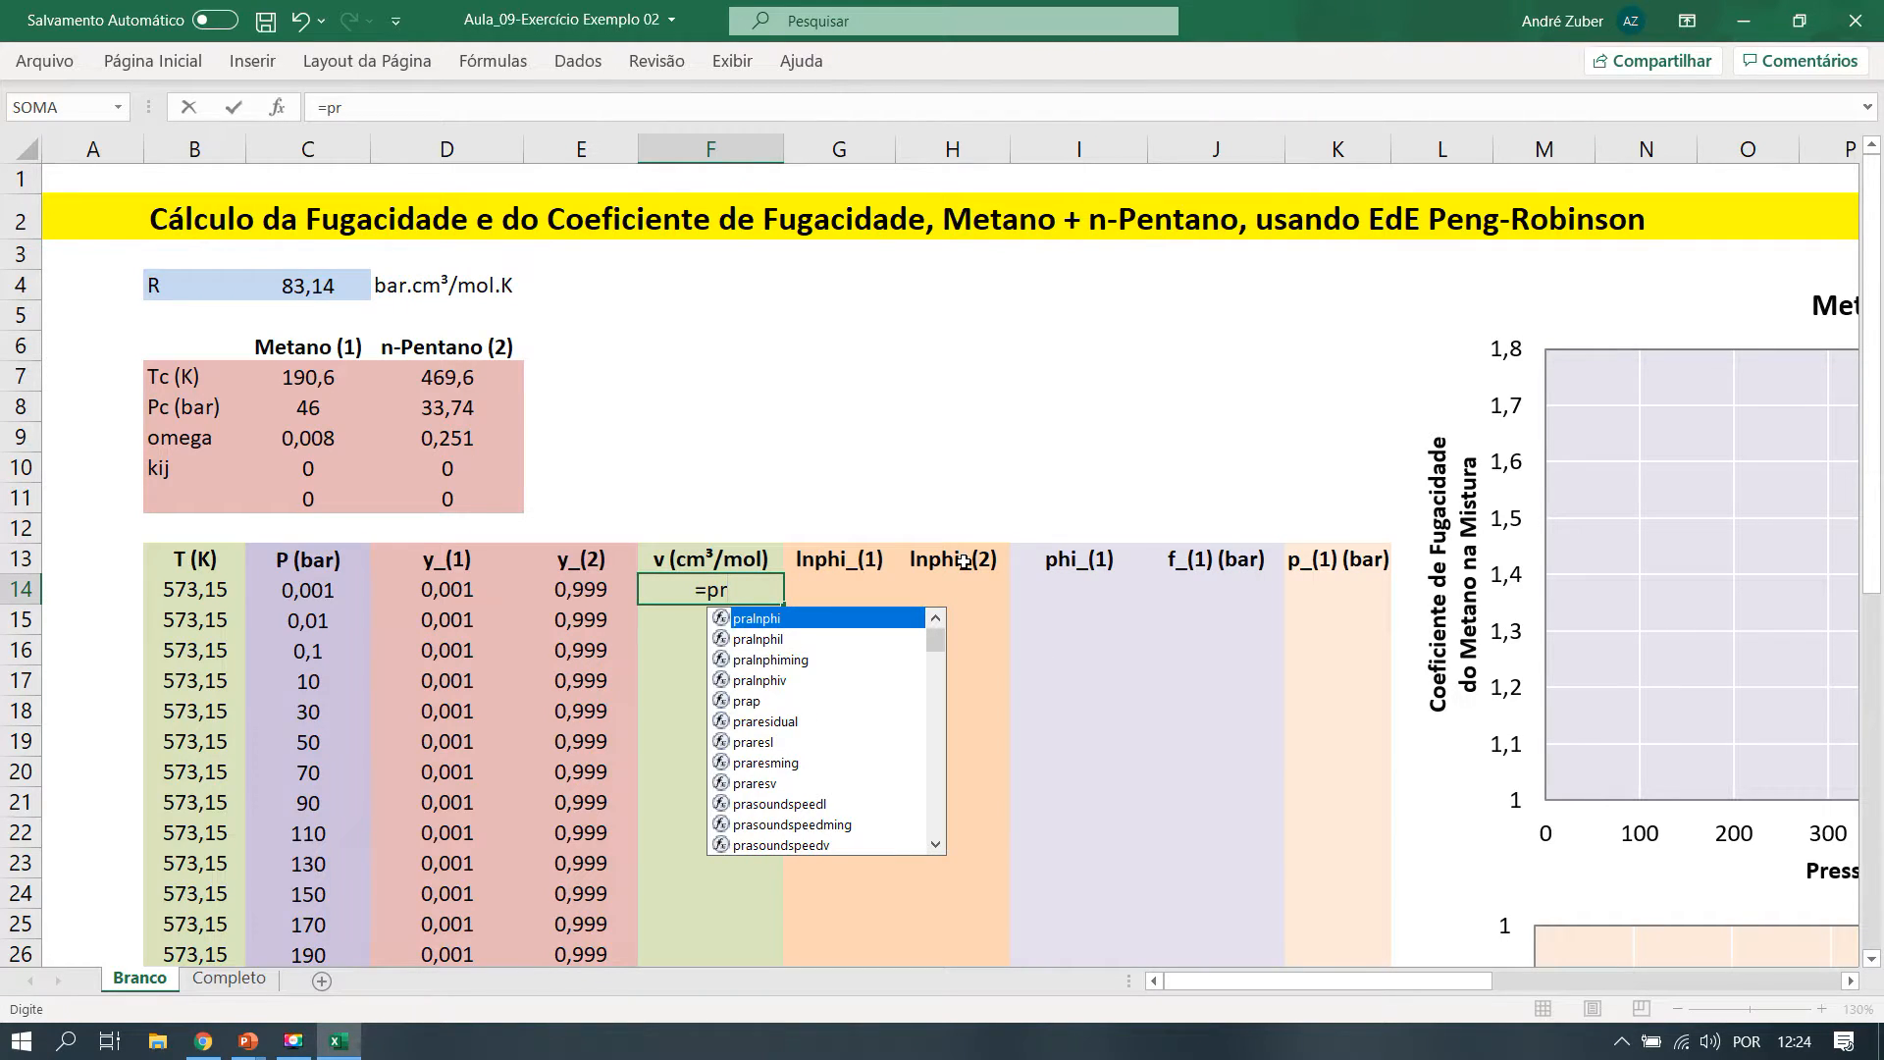
text(v)
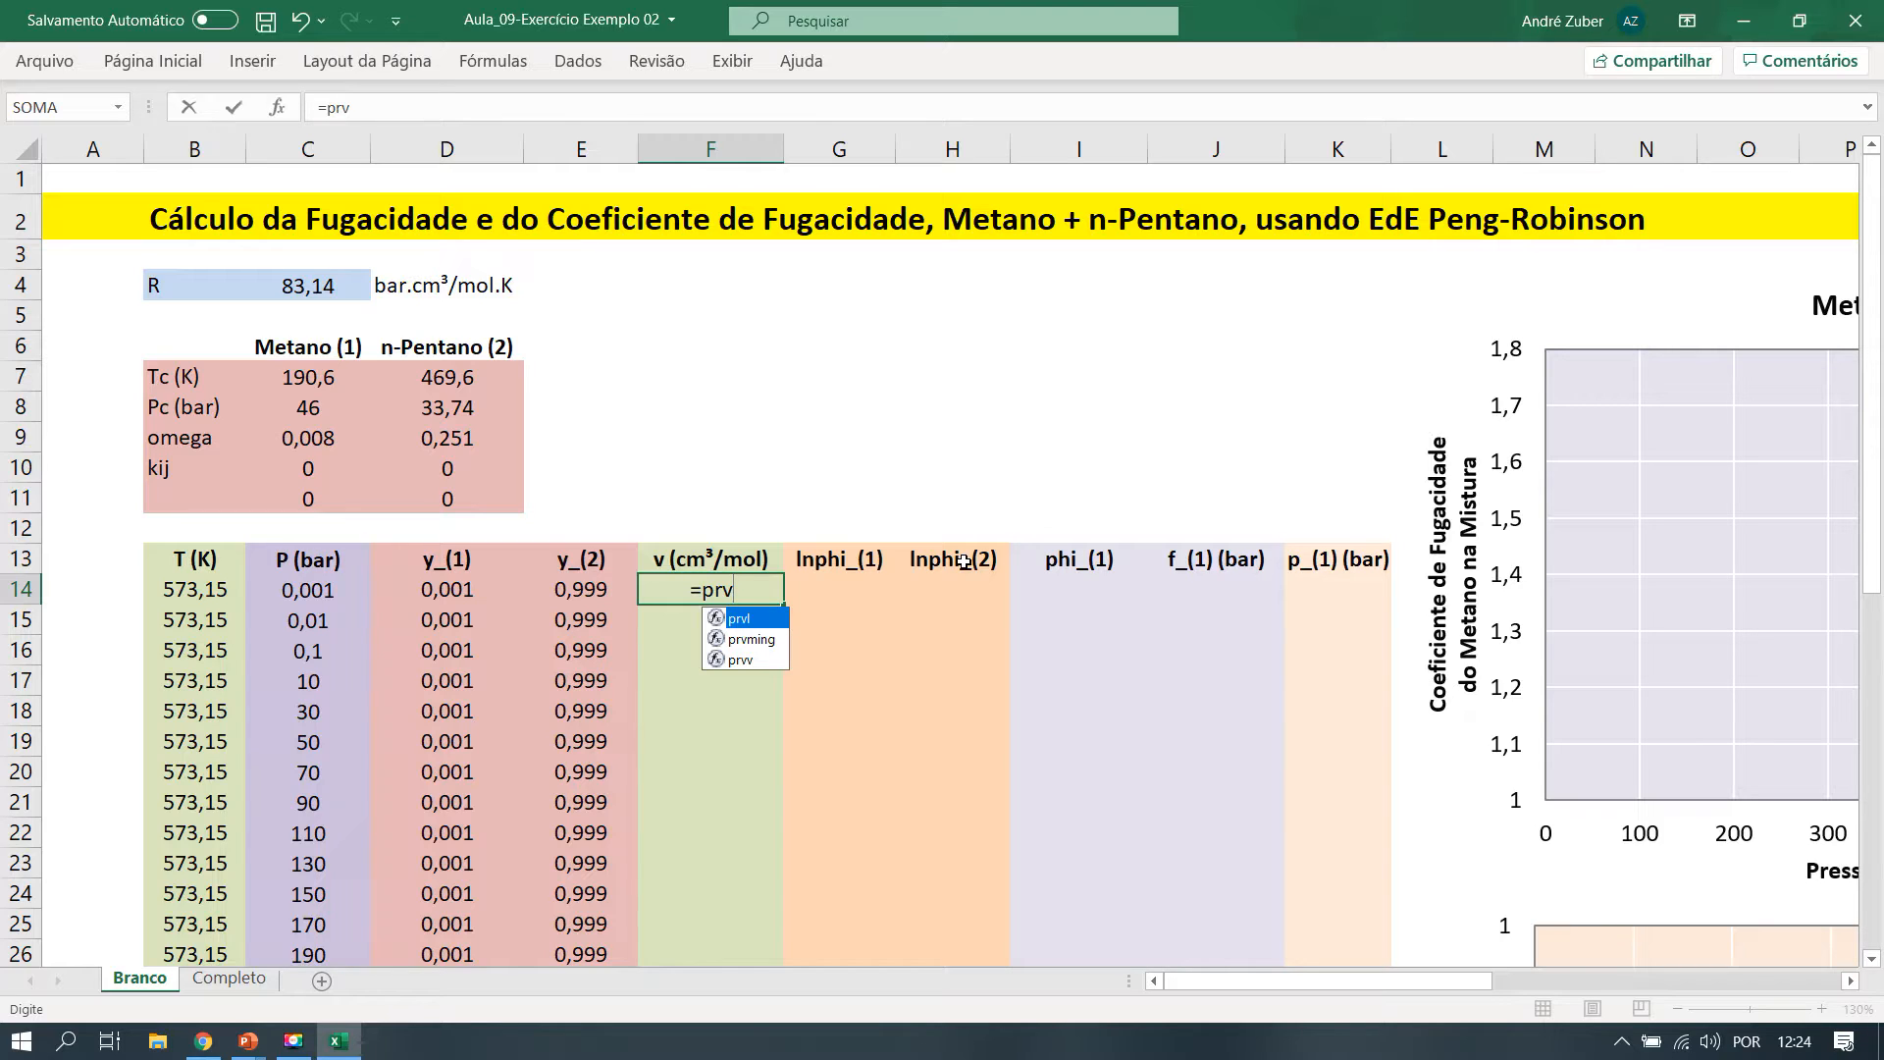
double_click(717, 640)
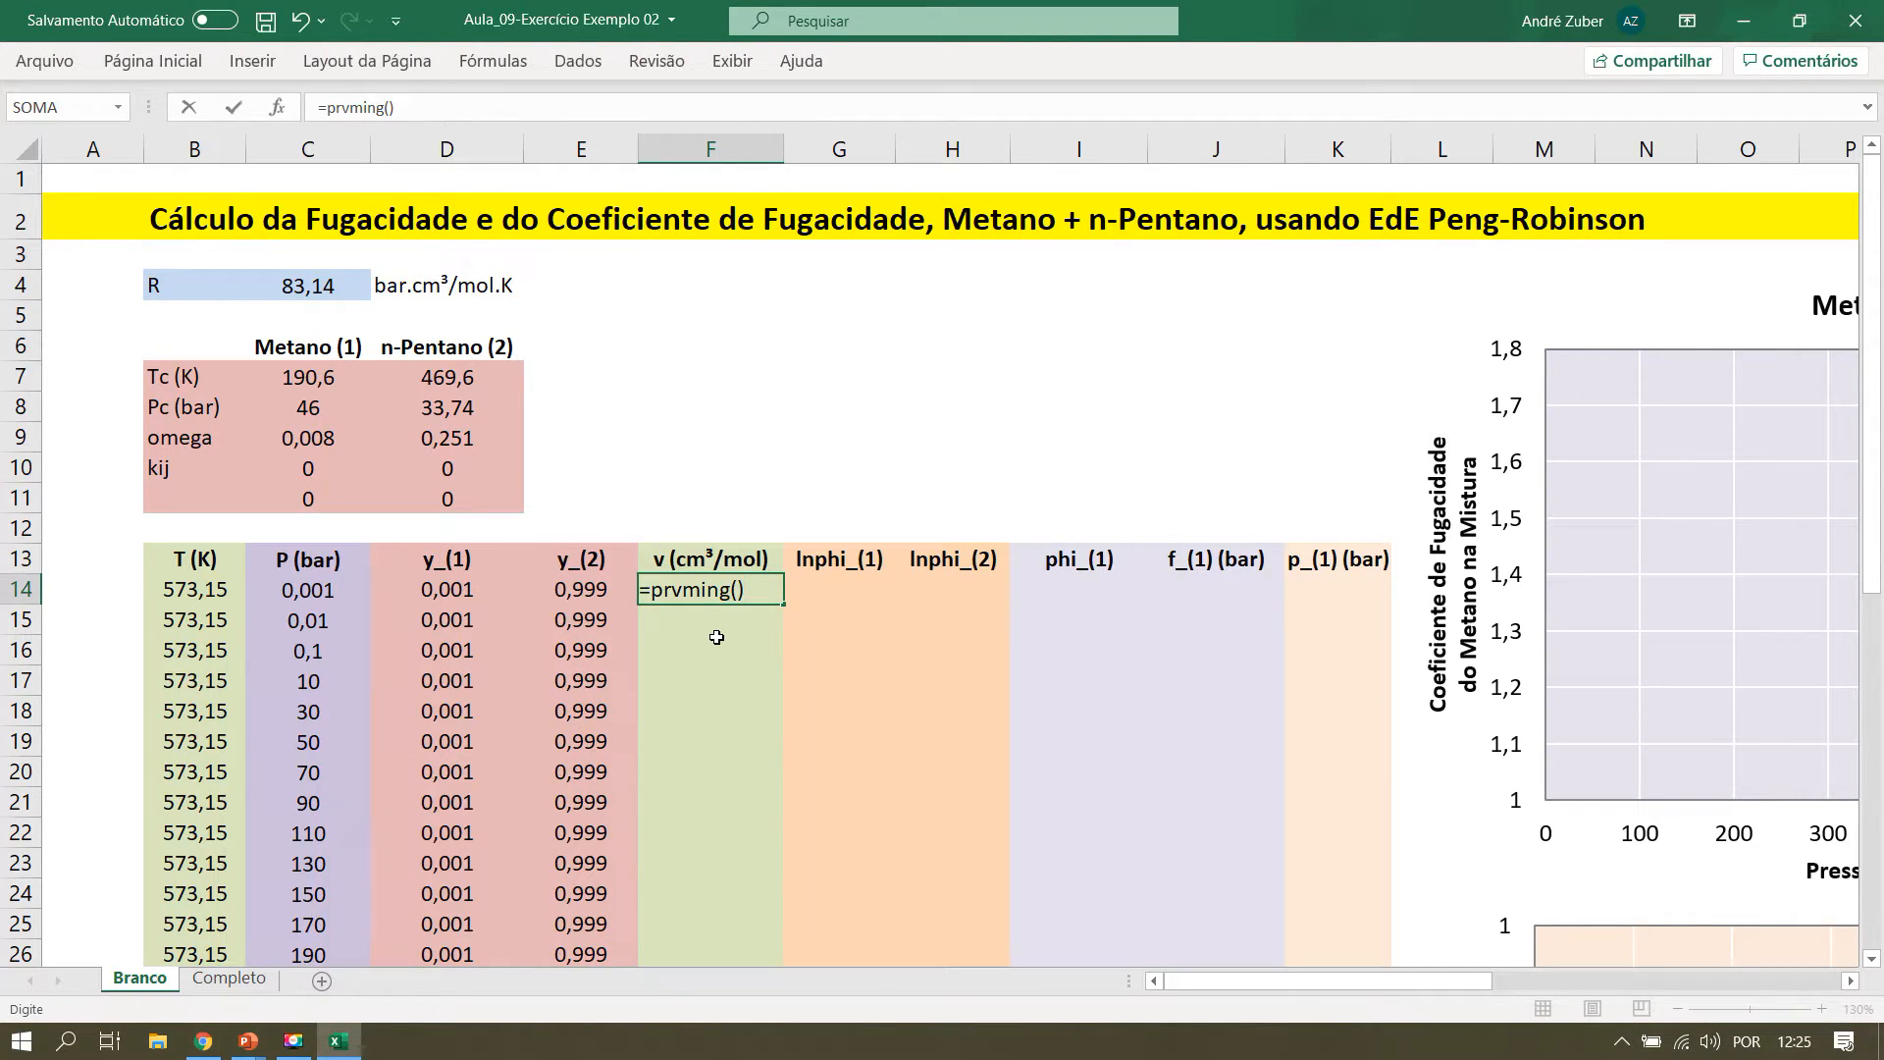
click(279, 108)
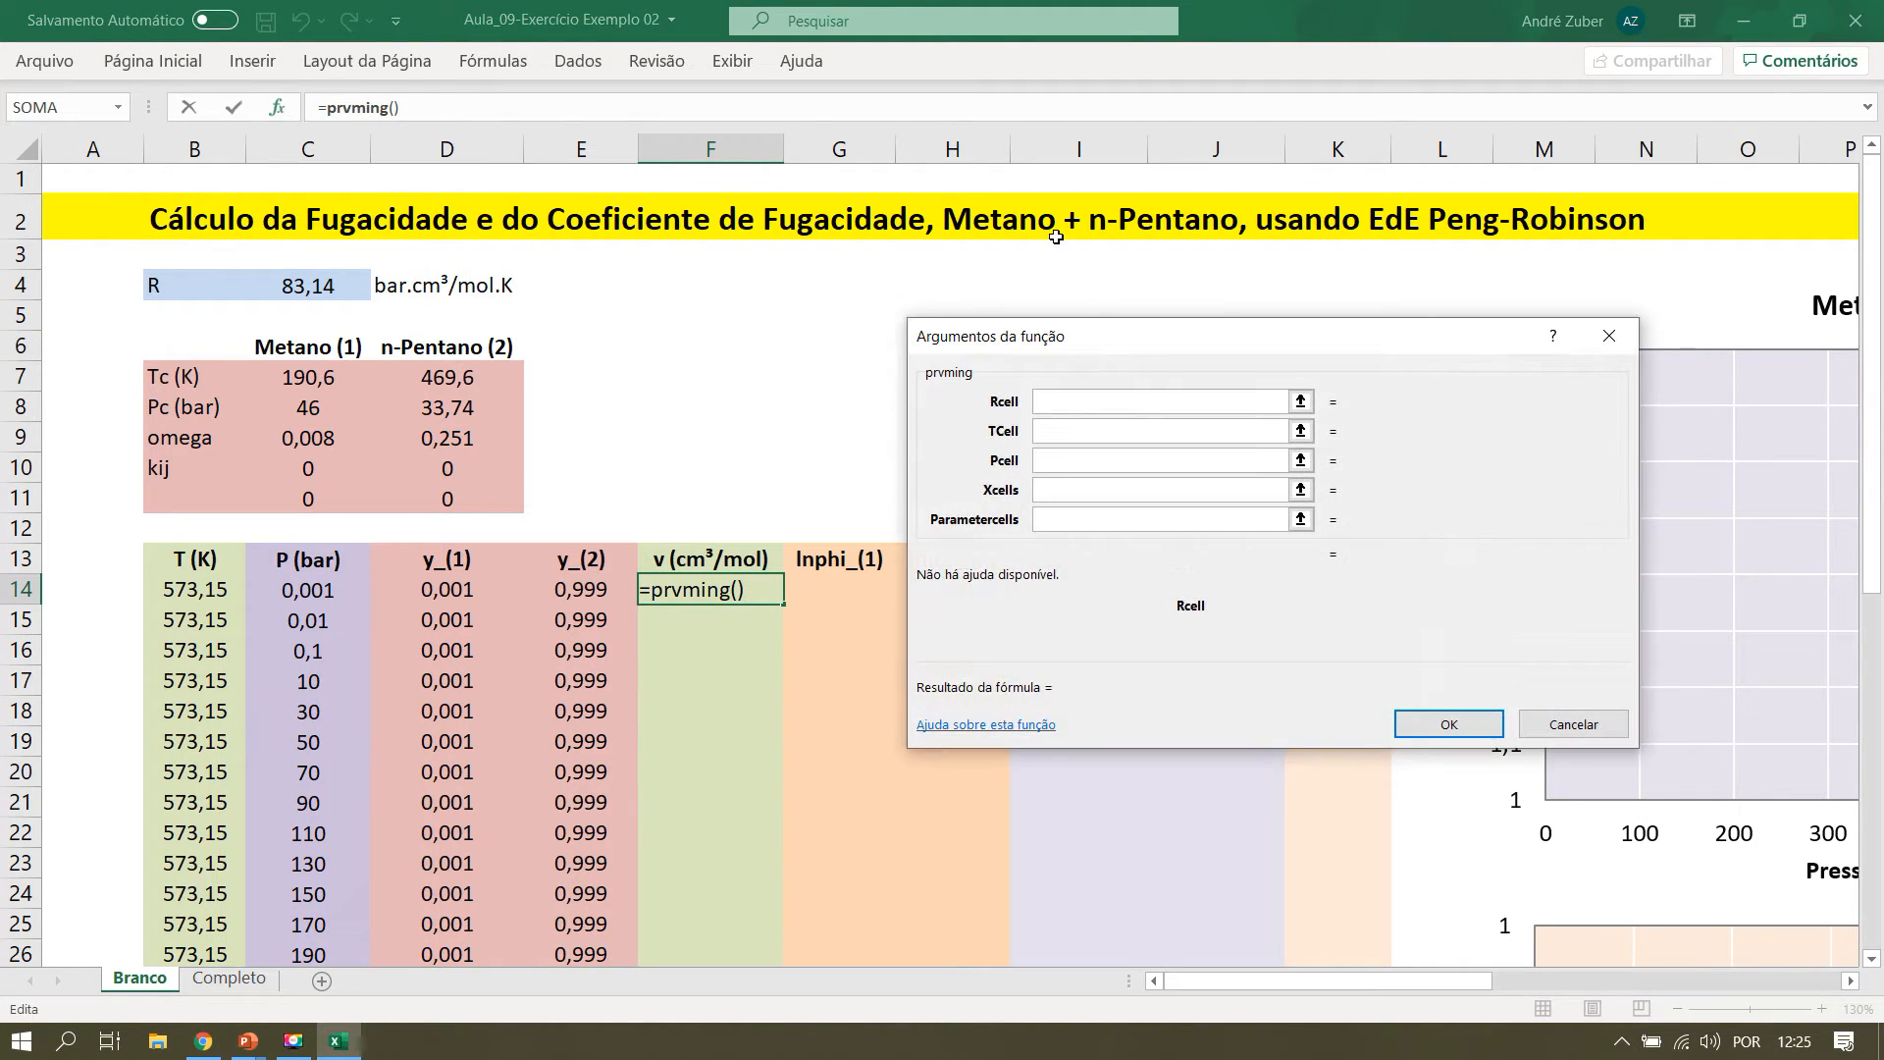
drag(1114, 341, 809, 314)
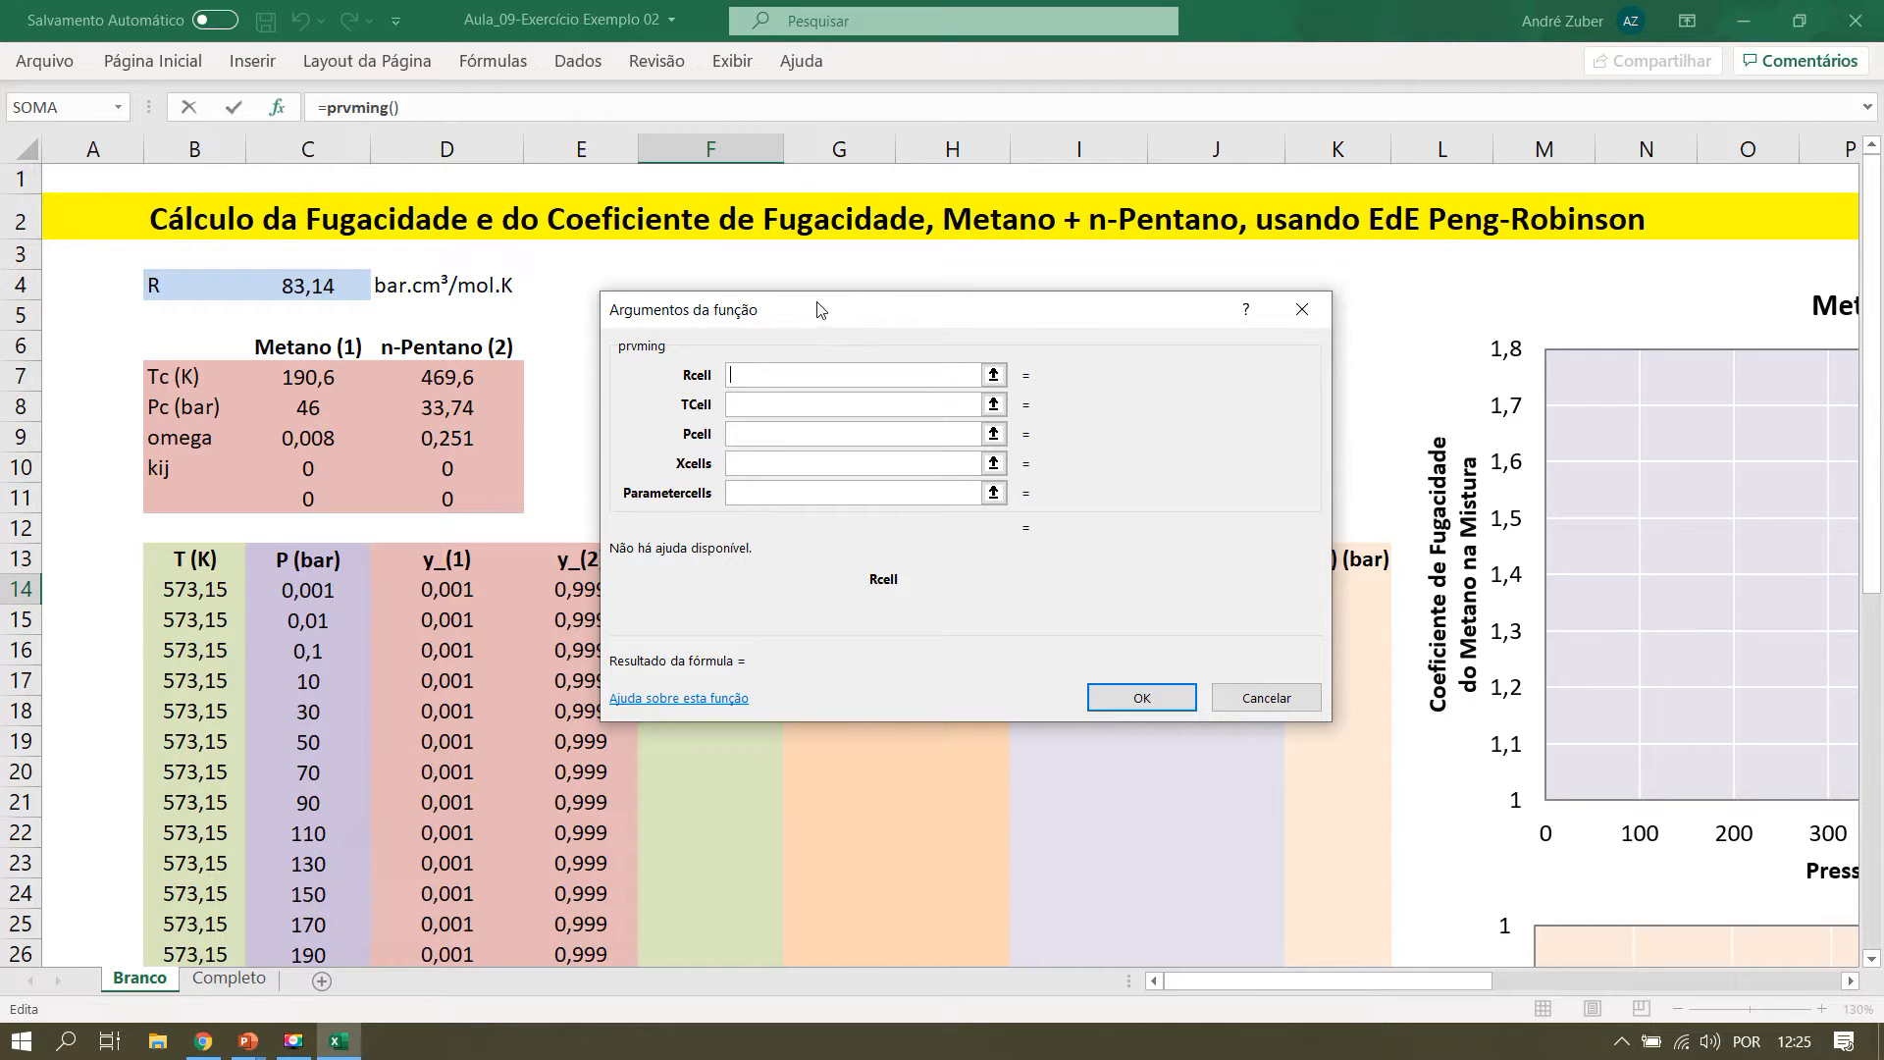
Set the Rcell argument of prvming to the gas constant as the absolute reference $C$4.
click(993, 375)
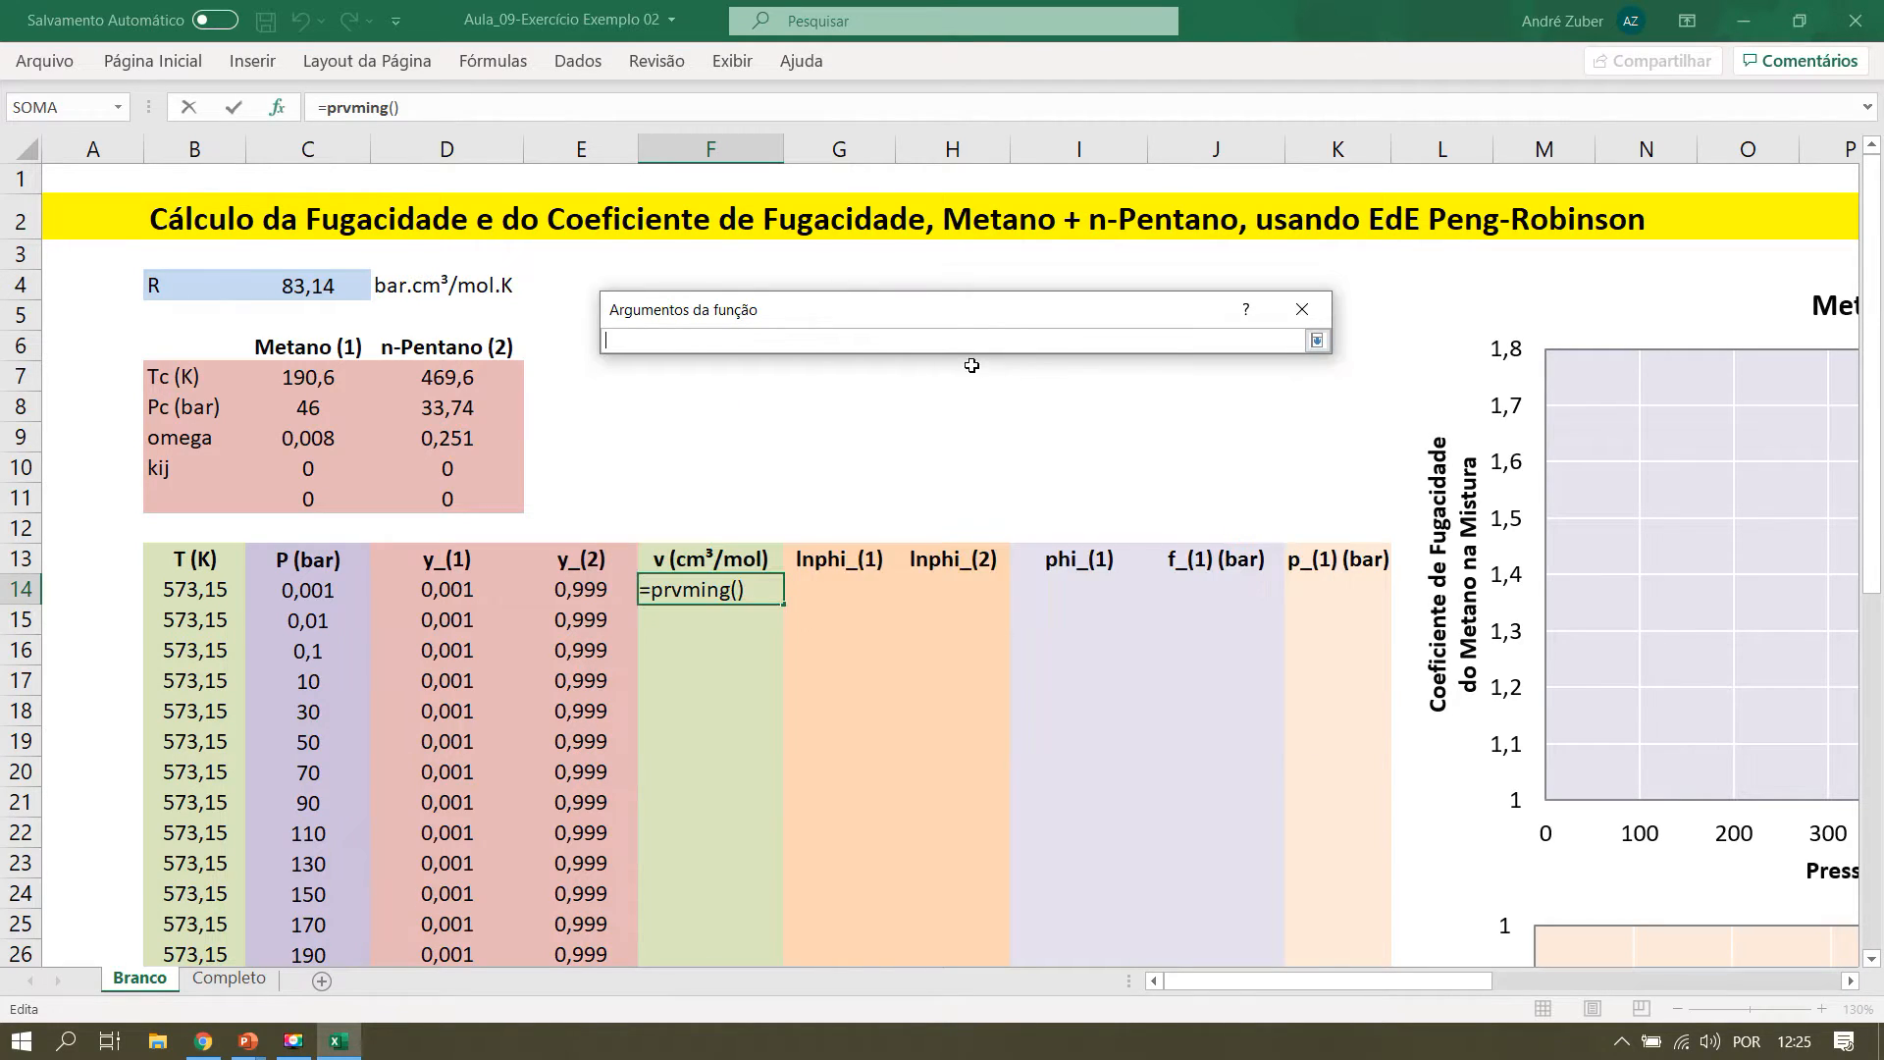
click(322, 285)
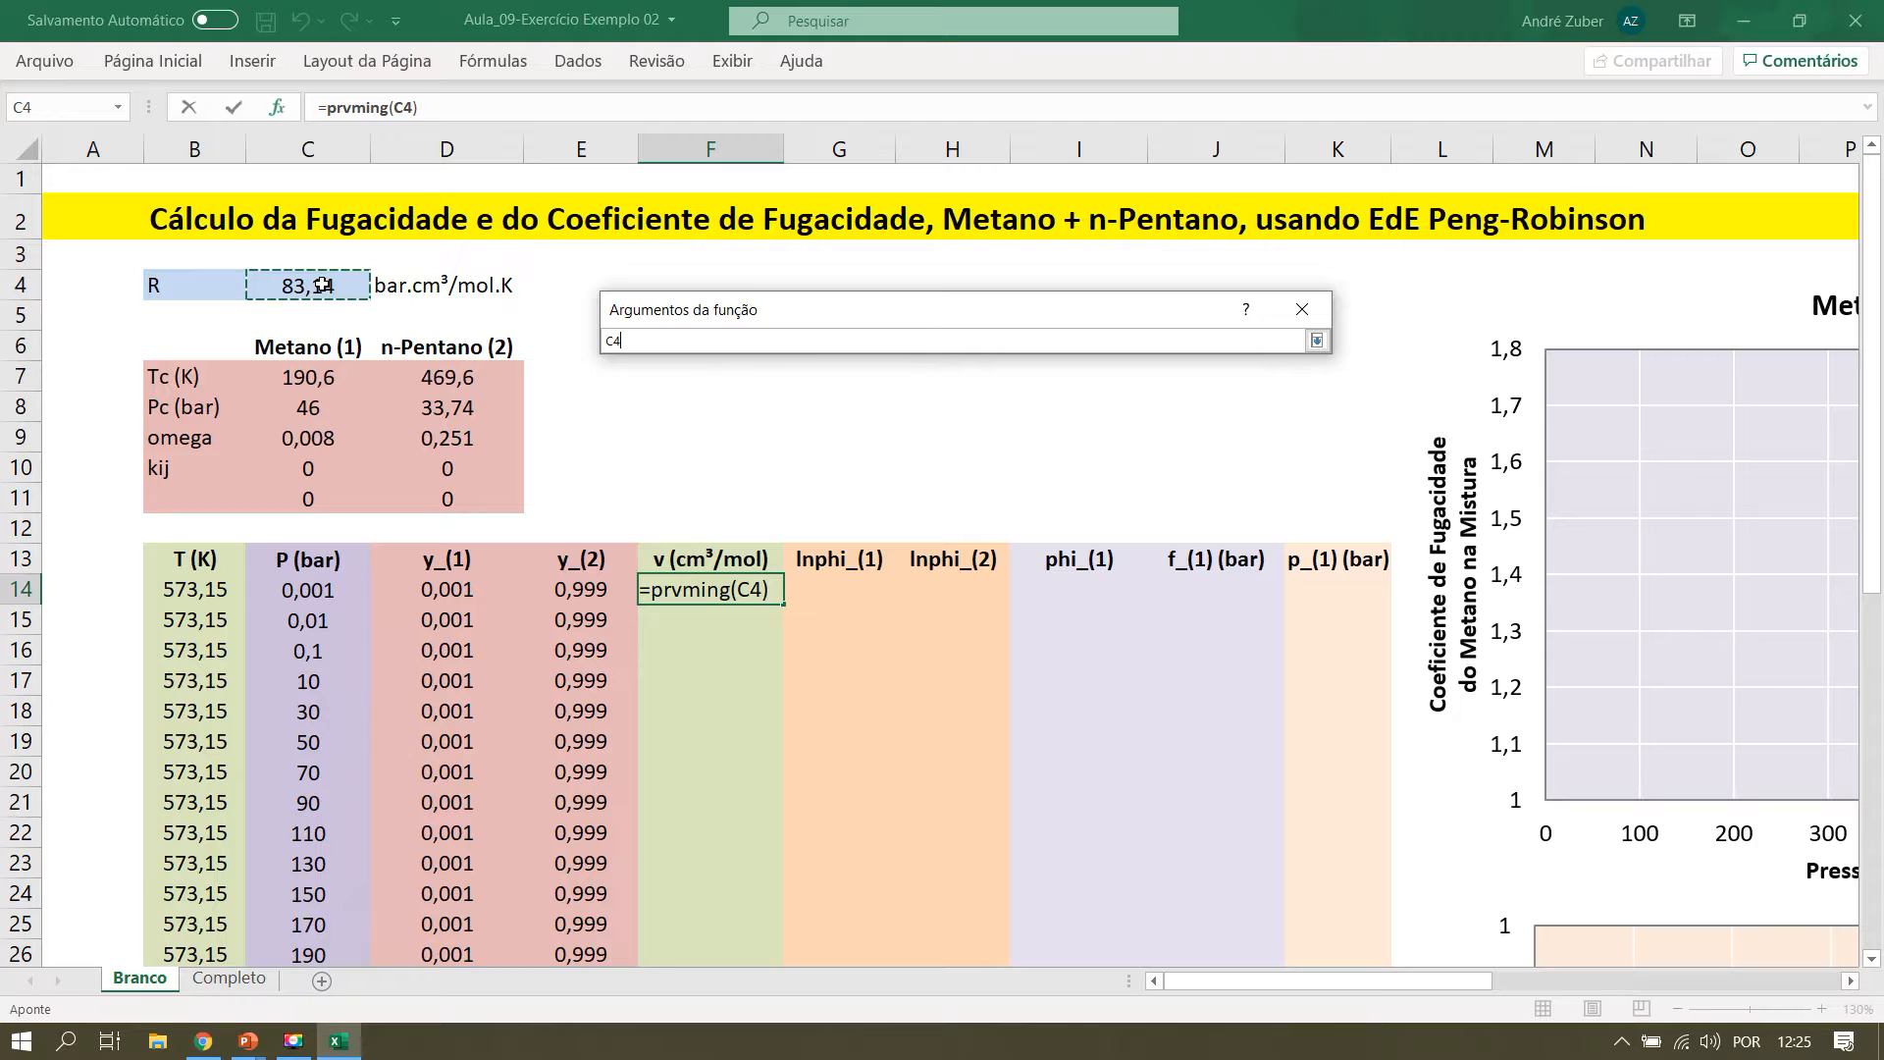
key(F4)
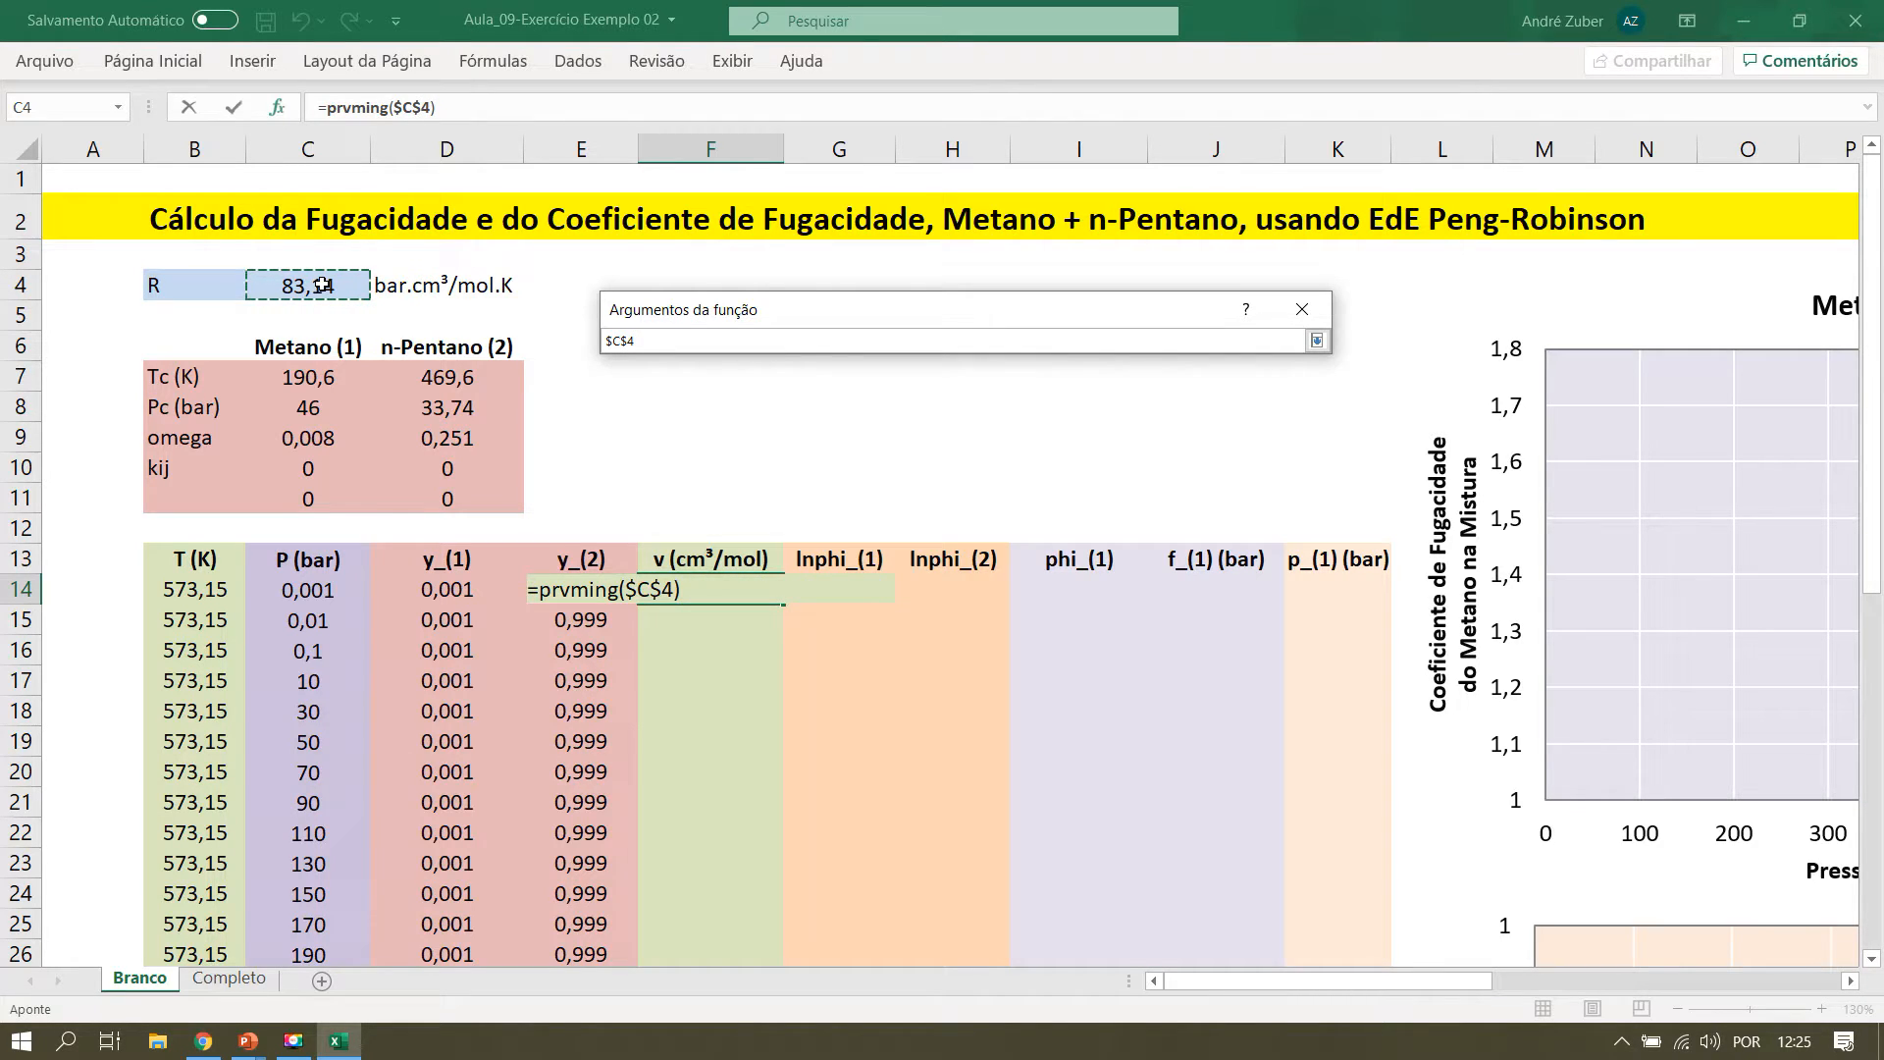
key(Return)
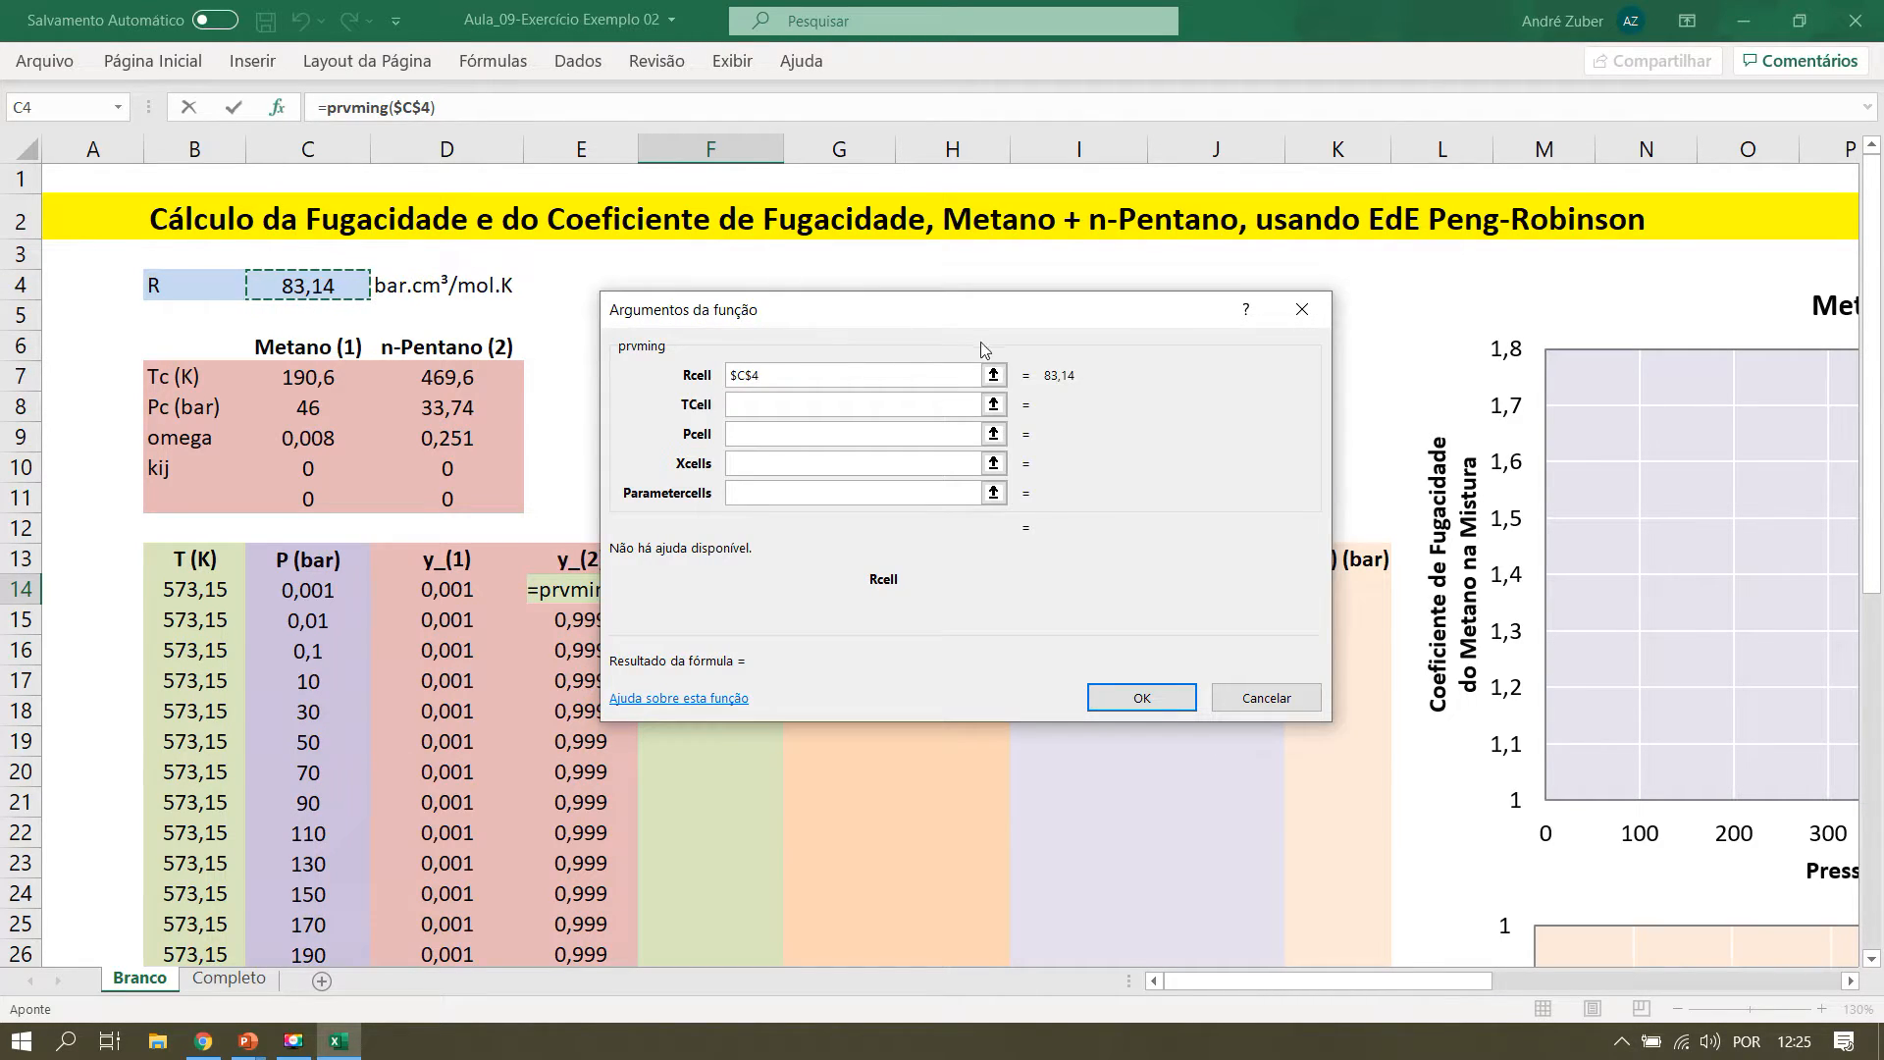
Set the TCell argument to the temperature in B14 and the Pcell argument to the pressure in C14.
click(993, 404)
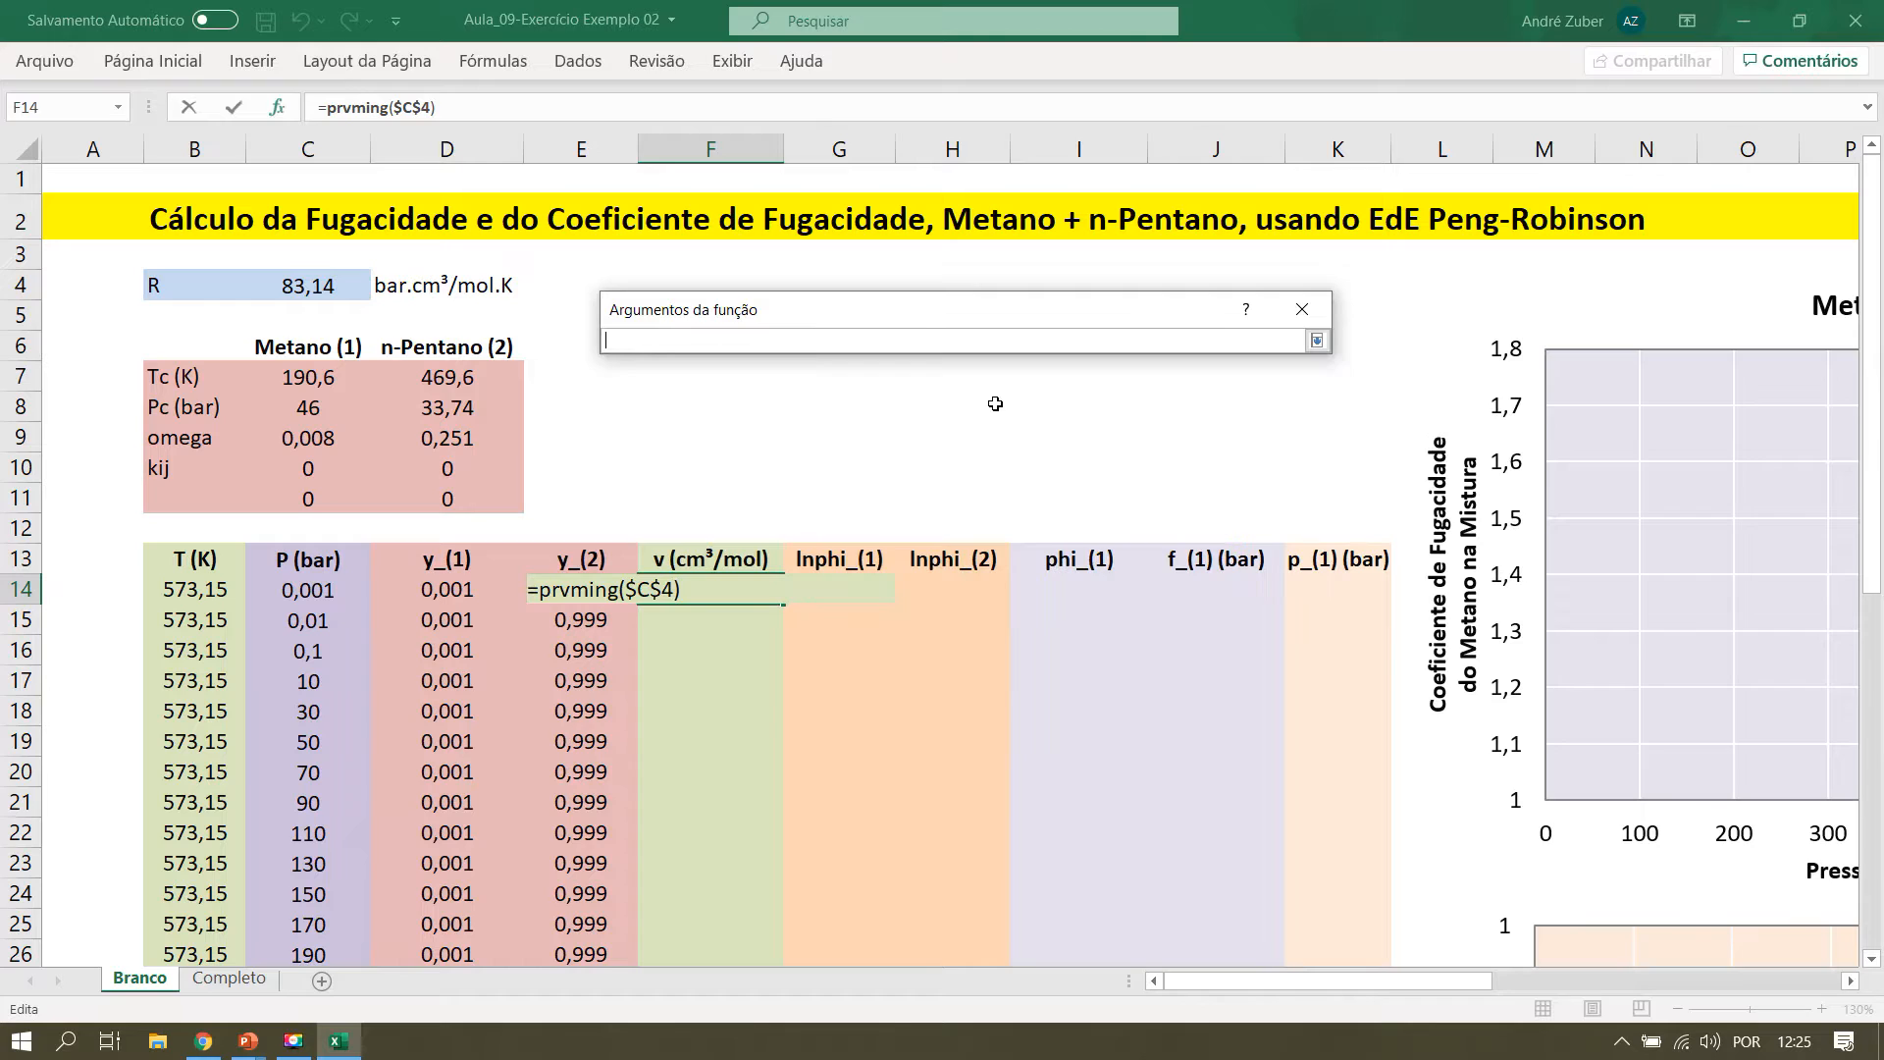
click(193, 594)
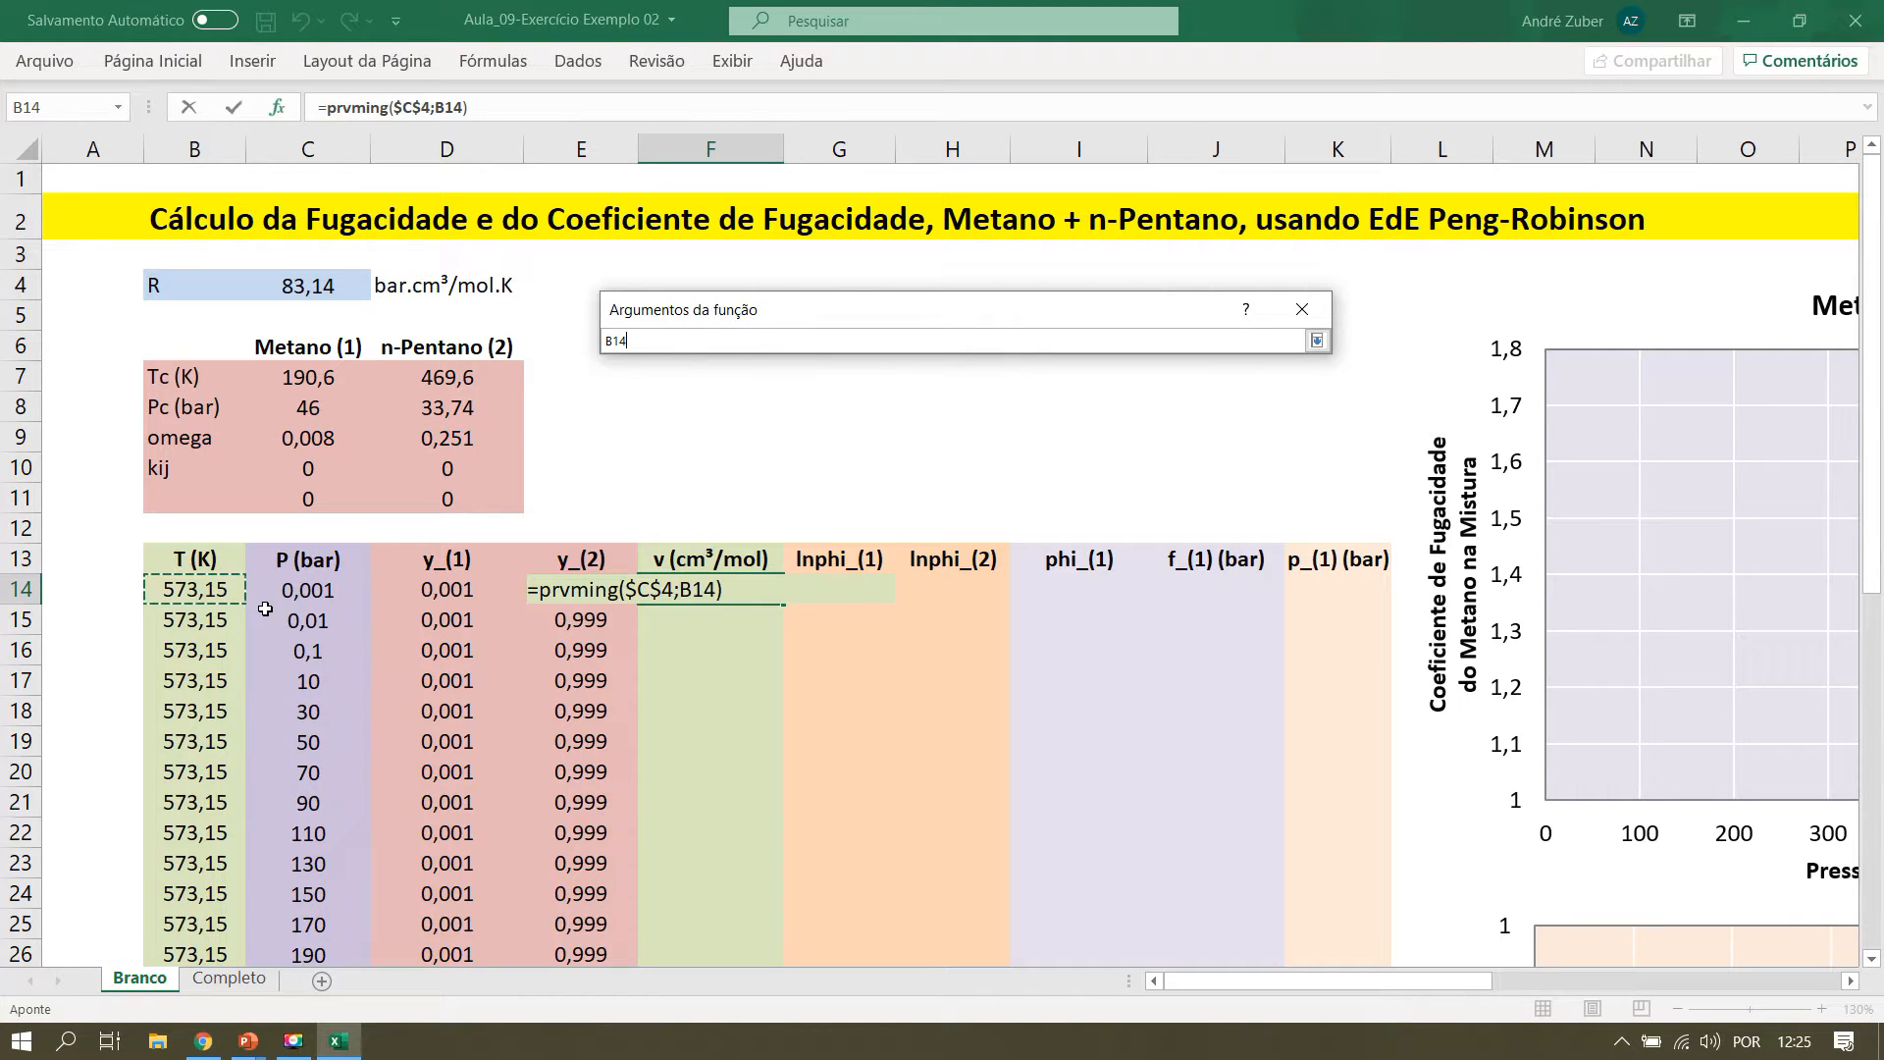
key(Return)
key(Tab)
click(331, 589)
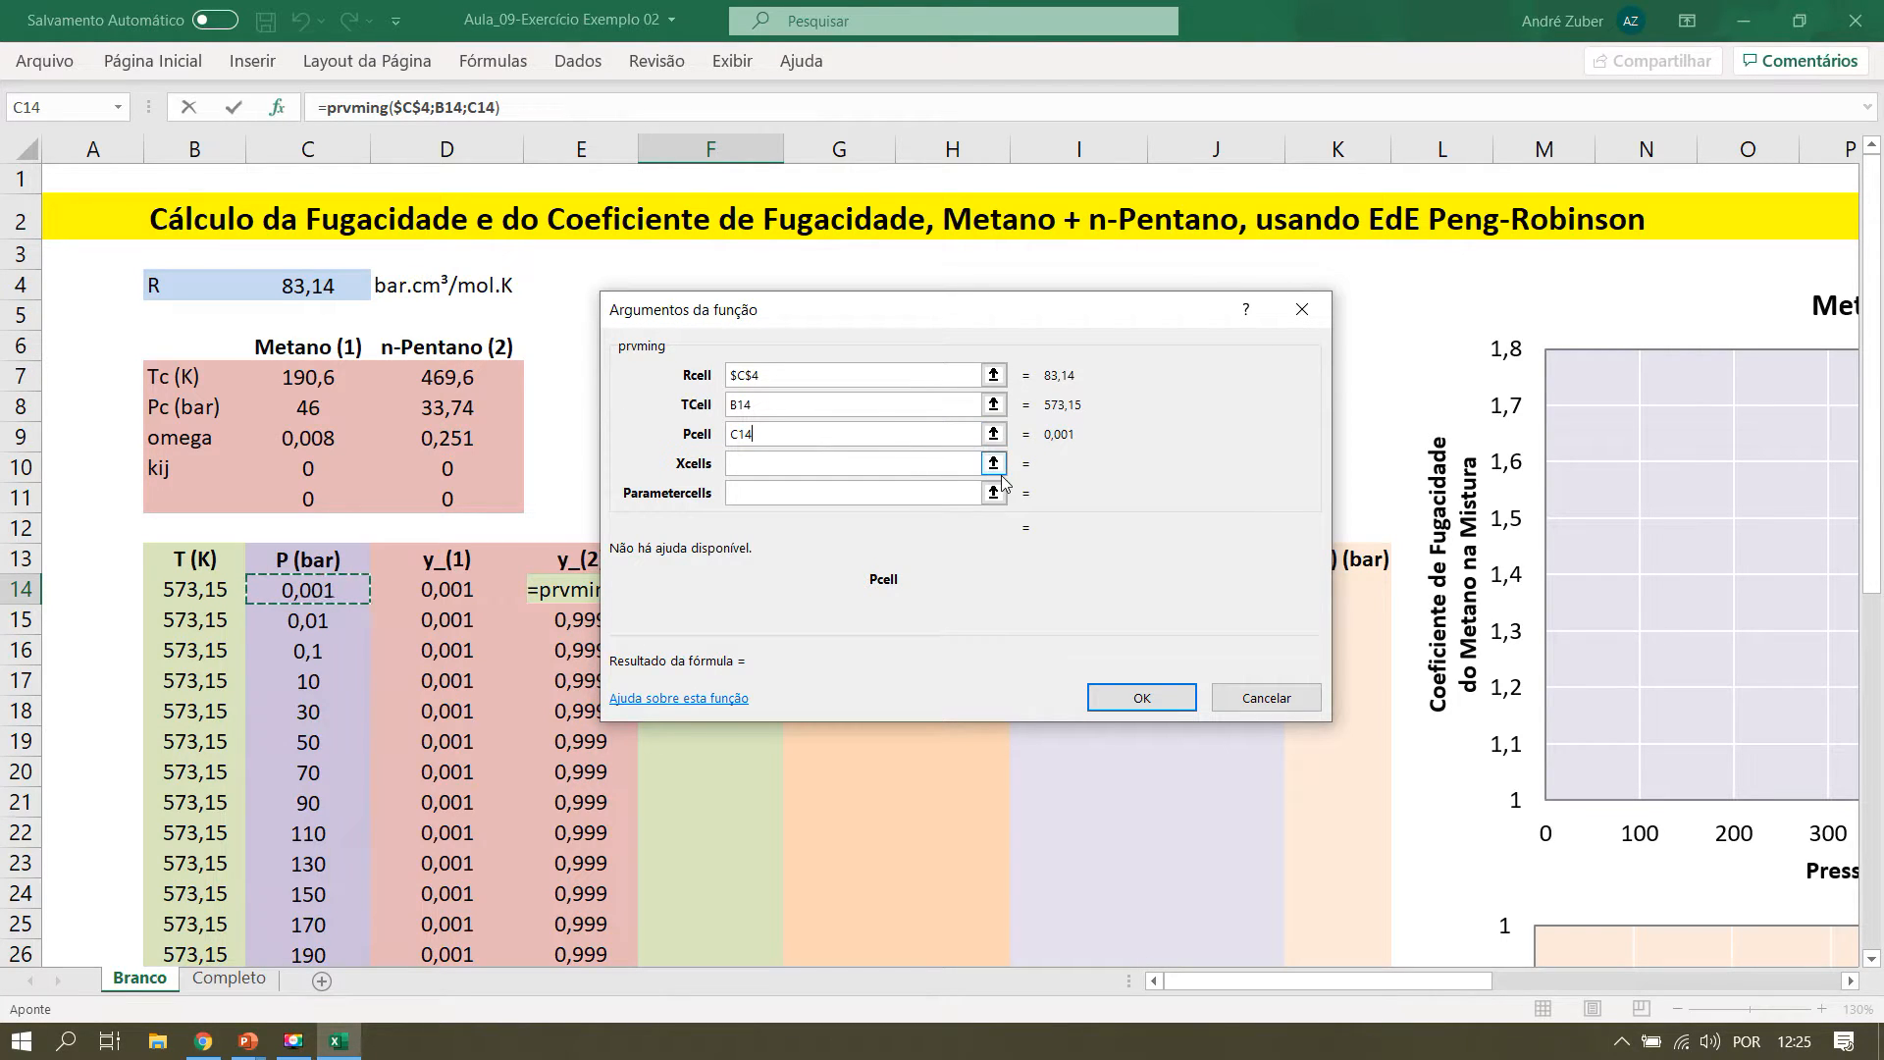
Set the Xcells argument to the two mole fractions in D14:E14.
click(994, 462)
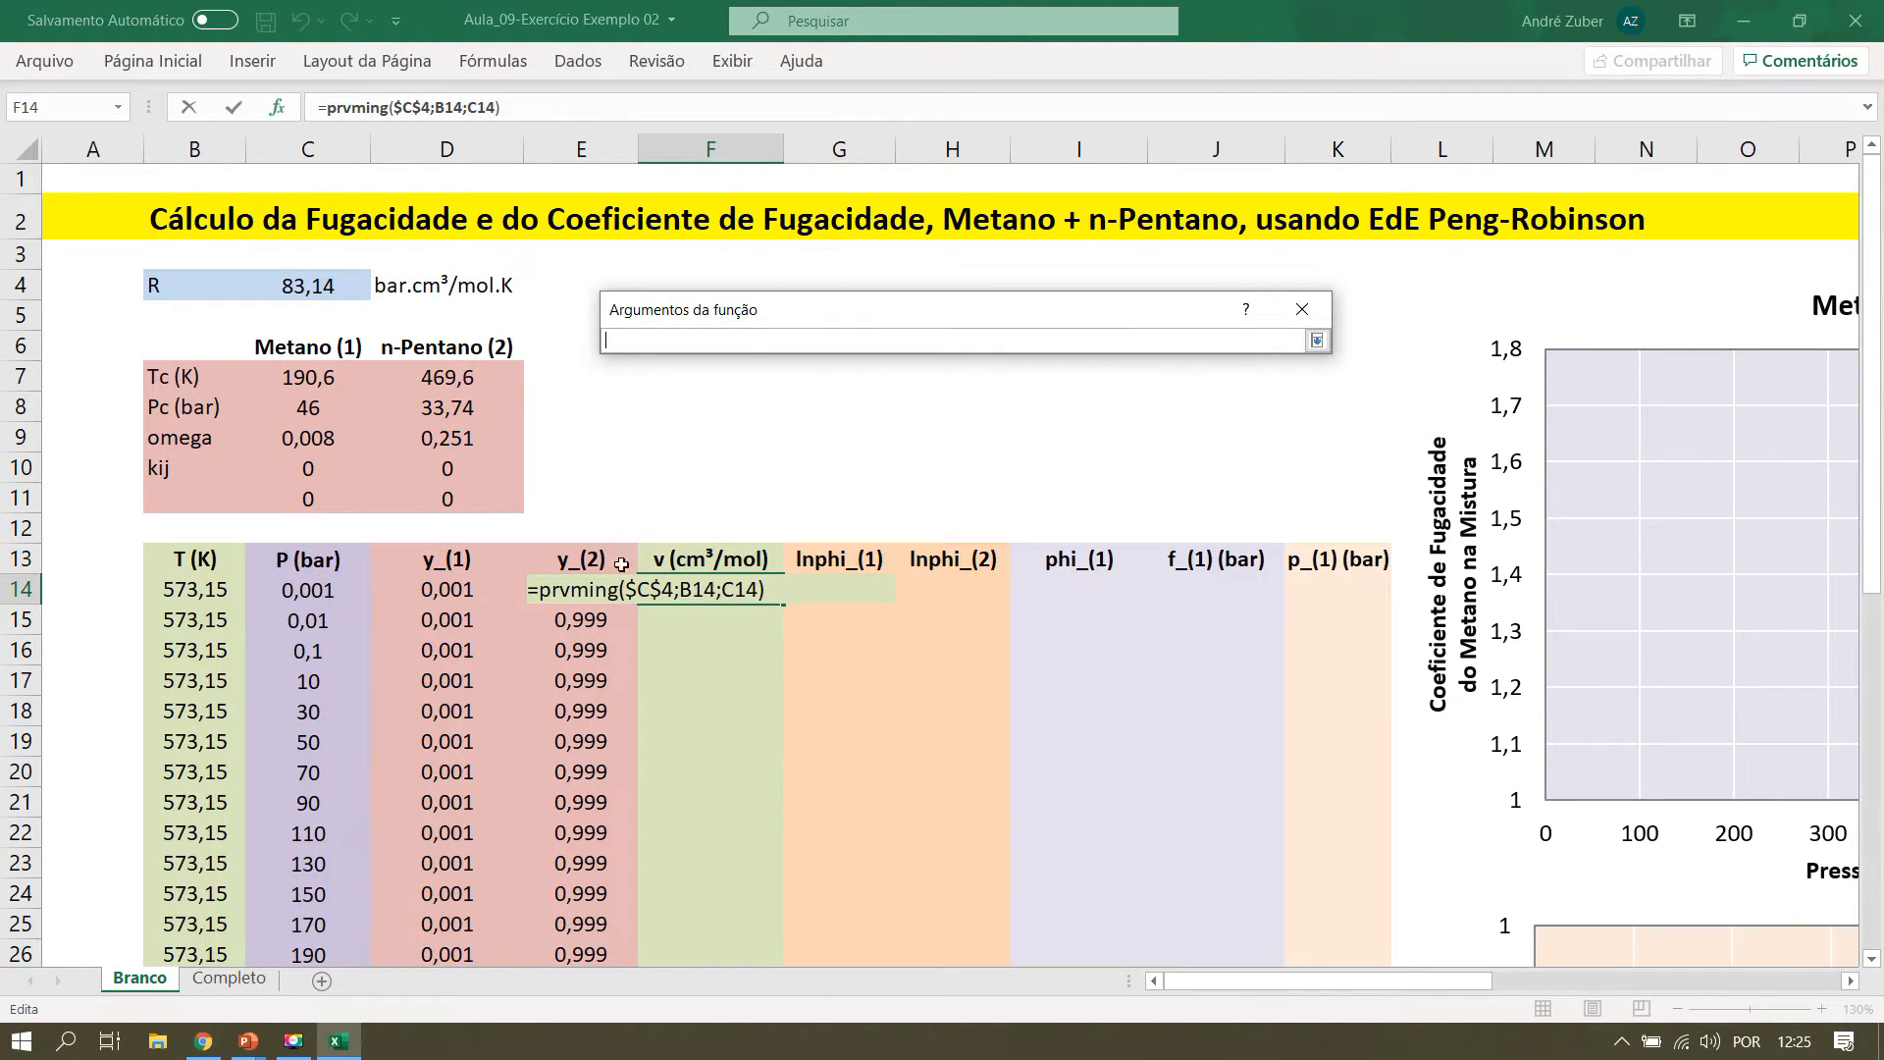
drag(425, 589, 579, 590)
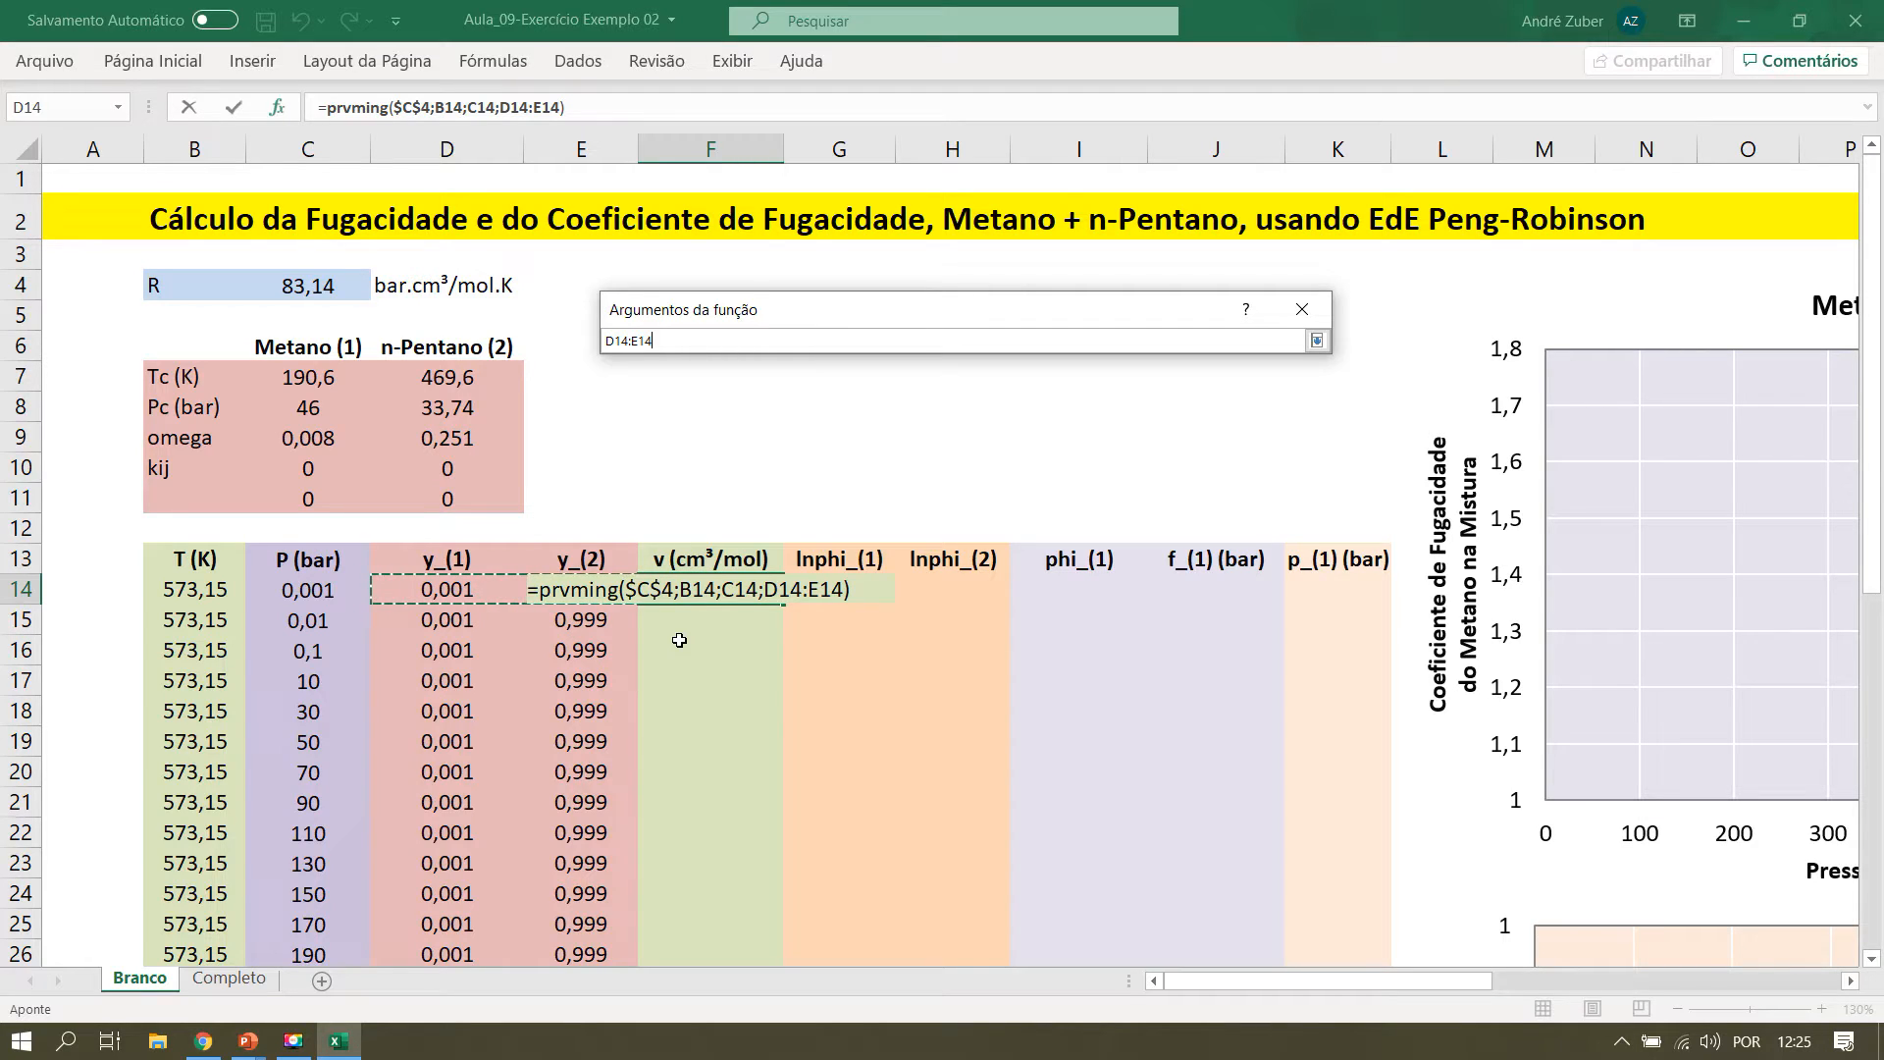
key(Return)
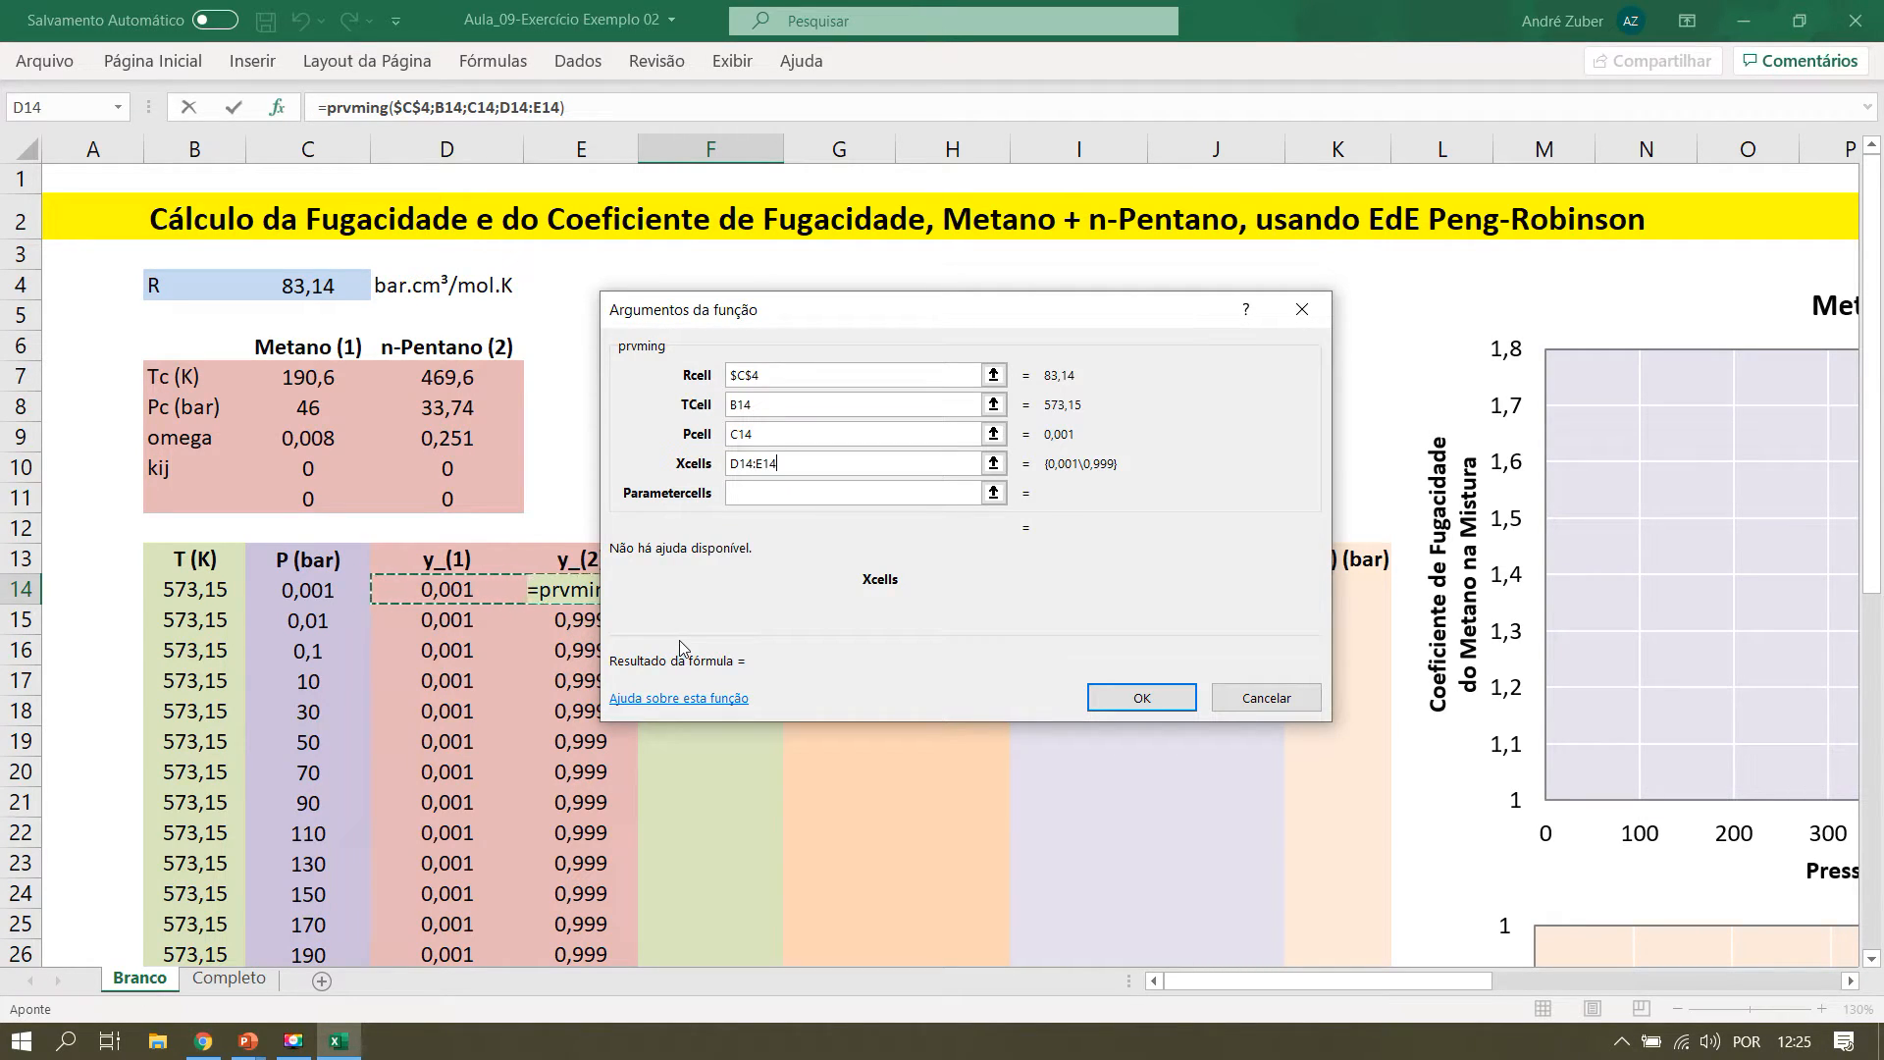
Set the Parametercells argument to the component parameters as the absolute range $C$7:$D$11 and complete the formula.
click(993, 494)
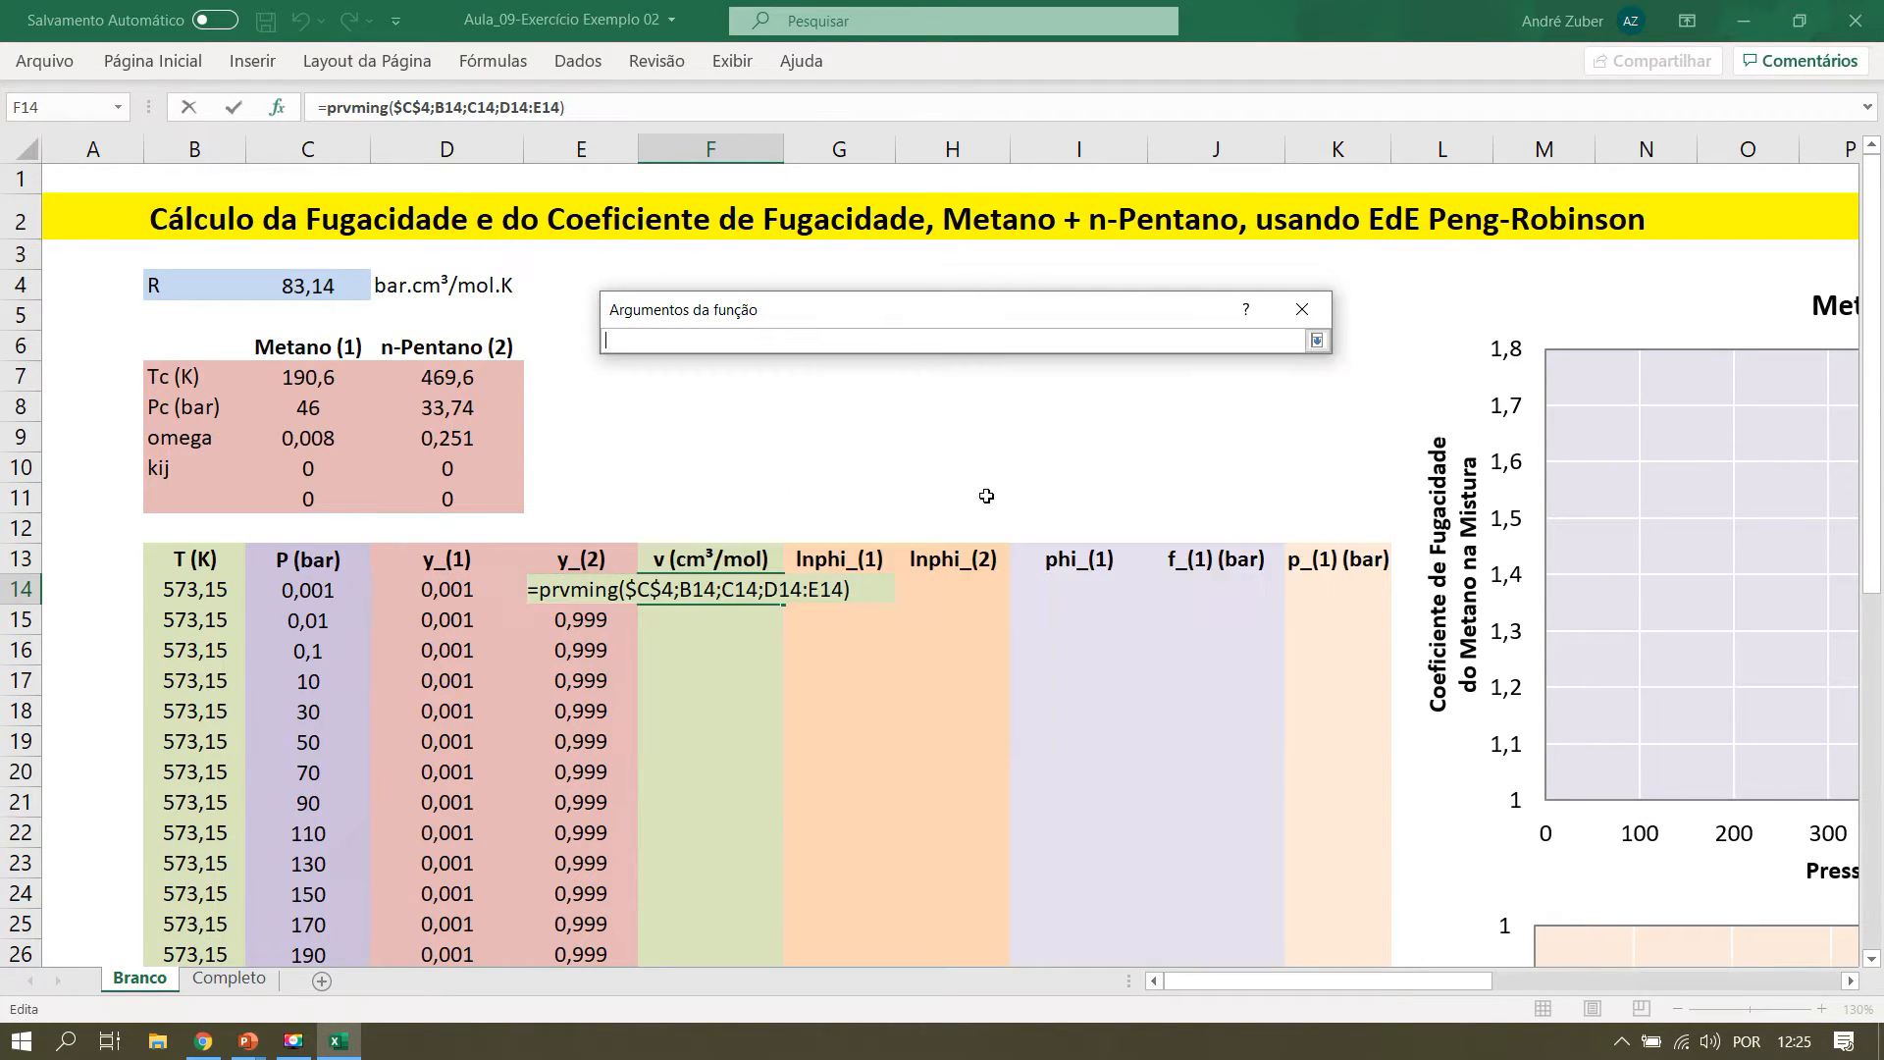
drag(295, 375, 488, 508)
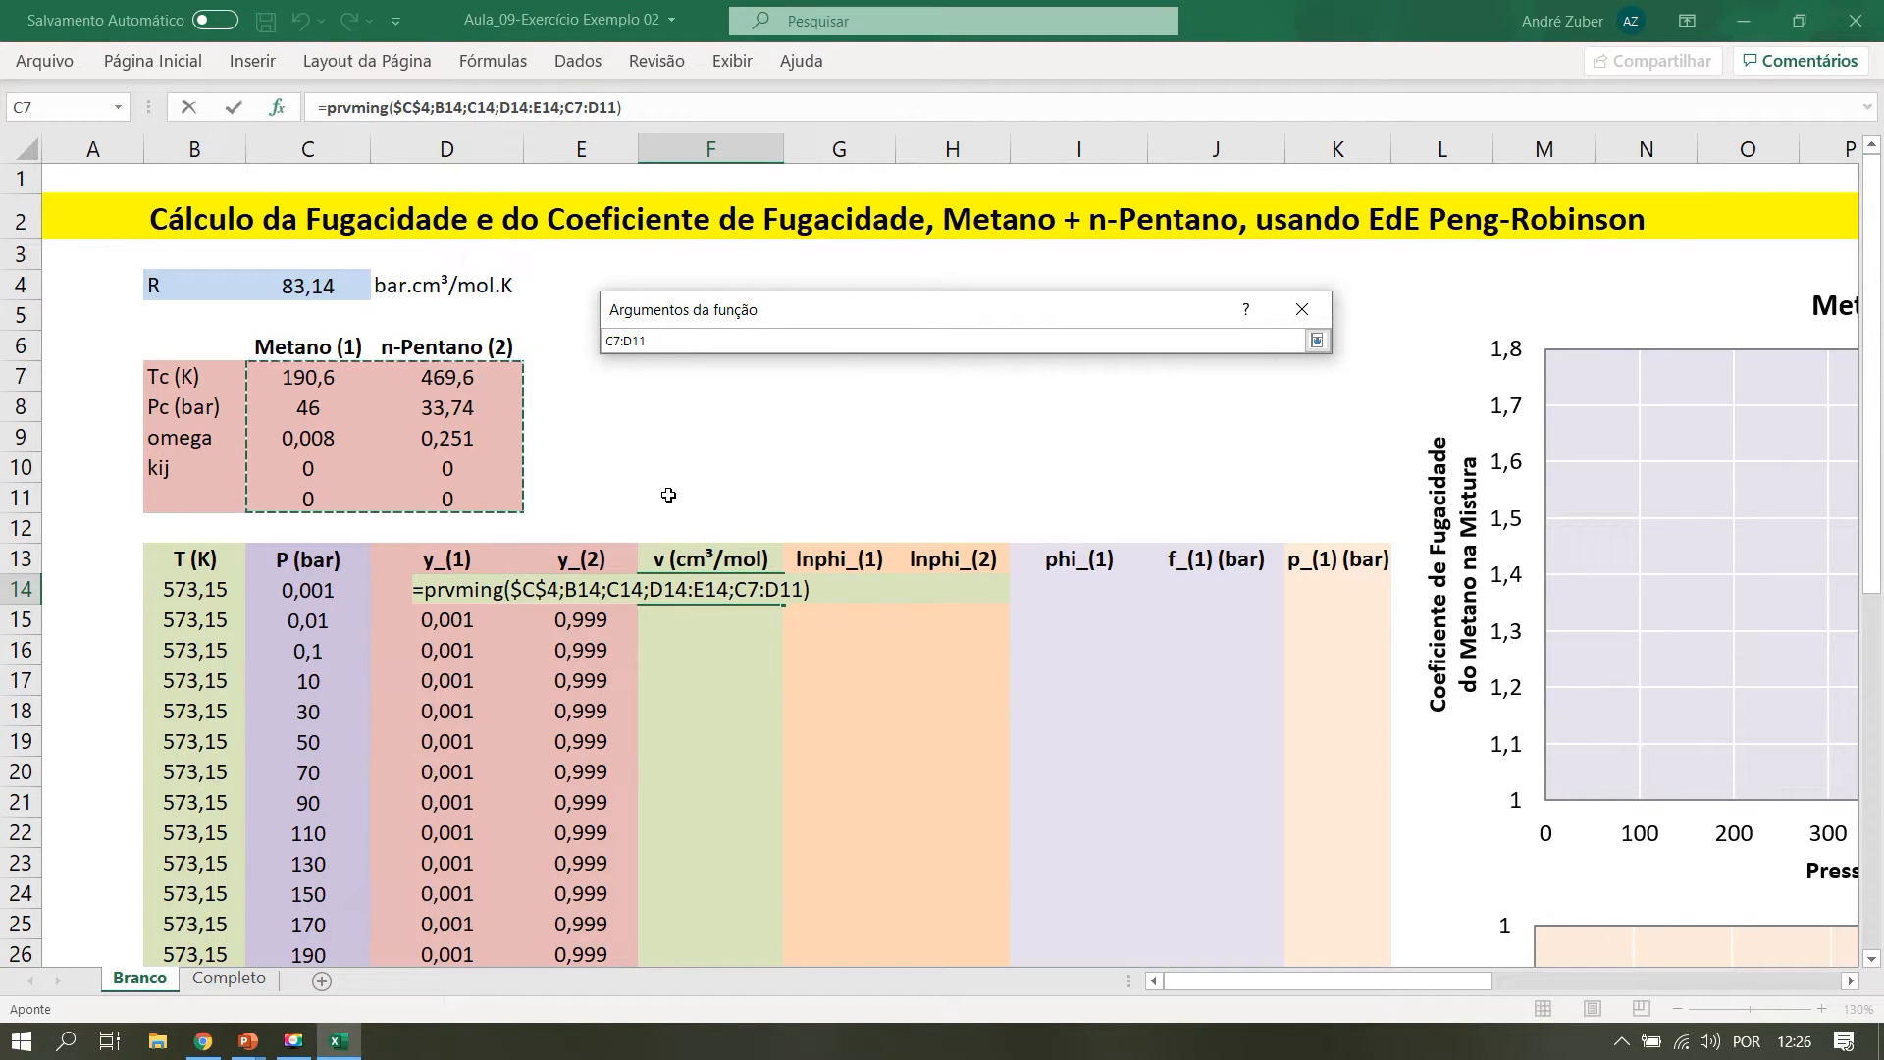
key(F4)
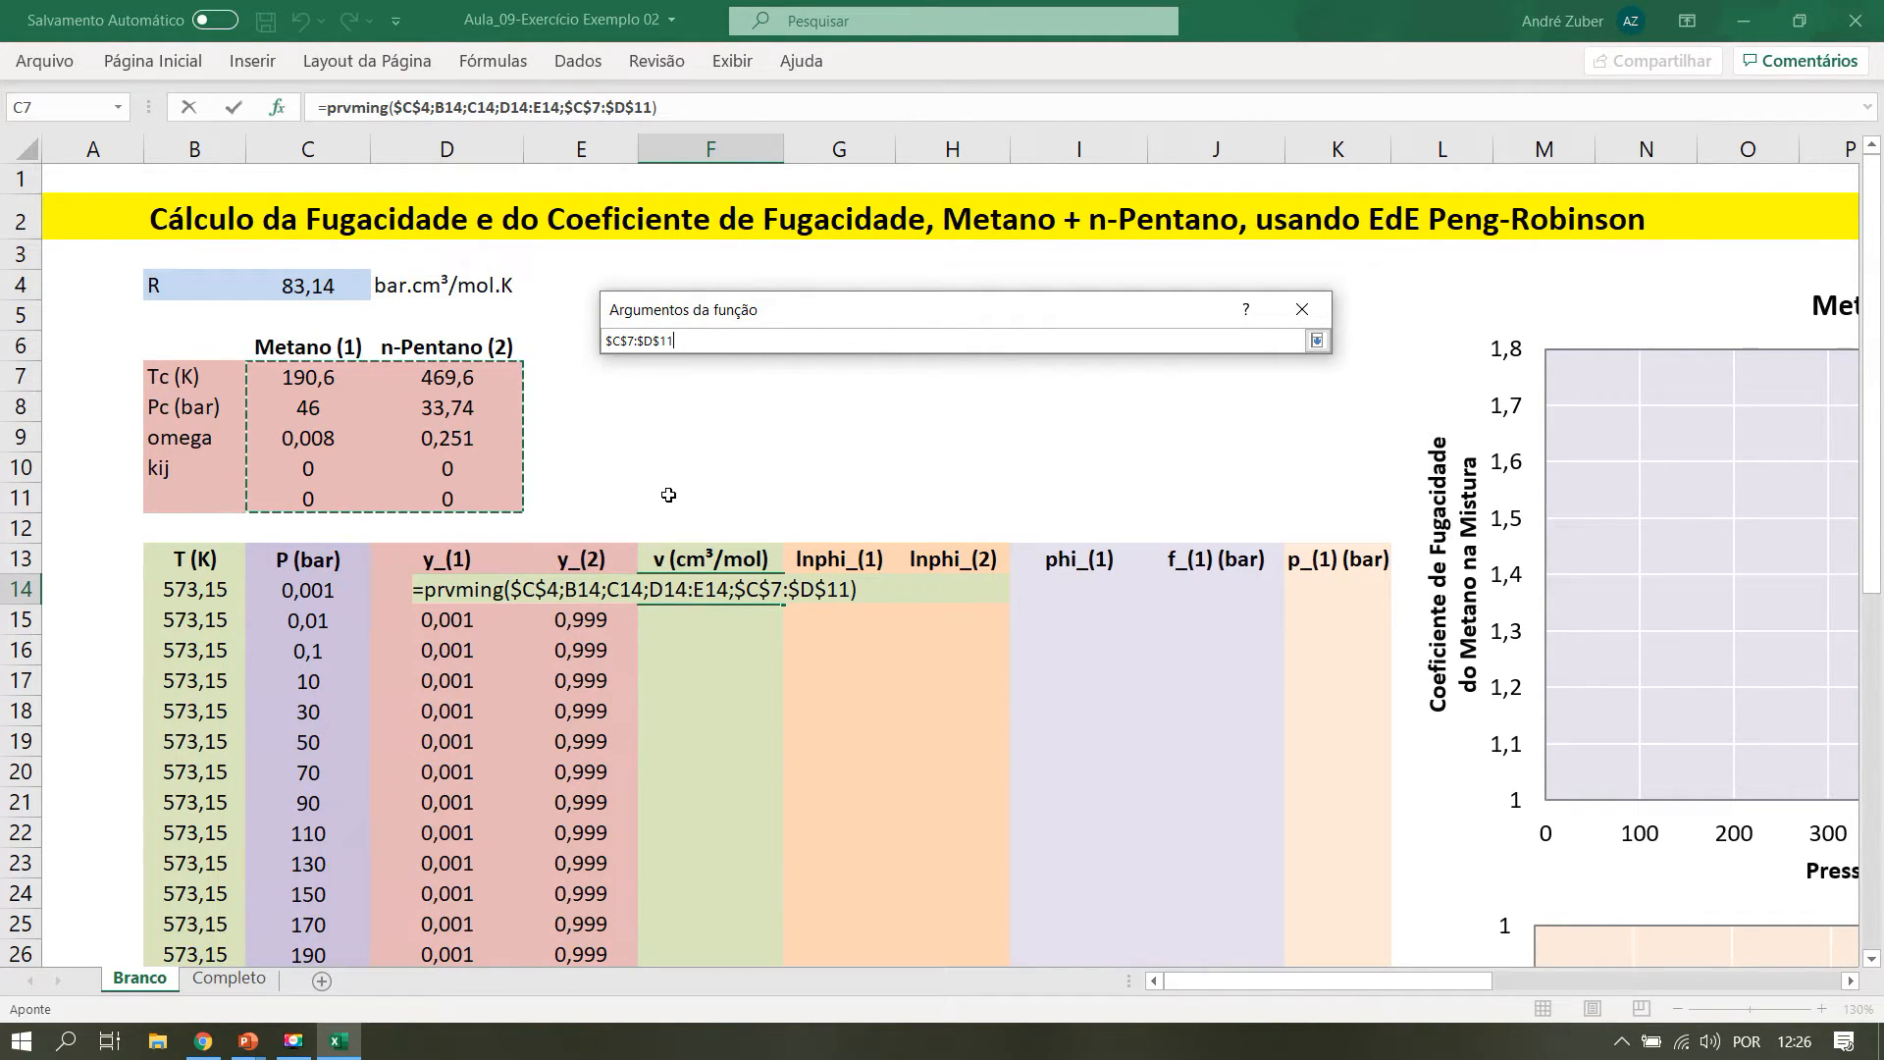
key(Return)
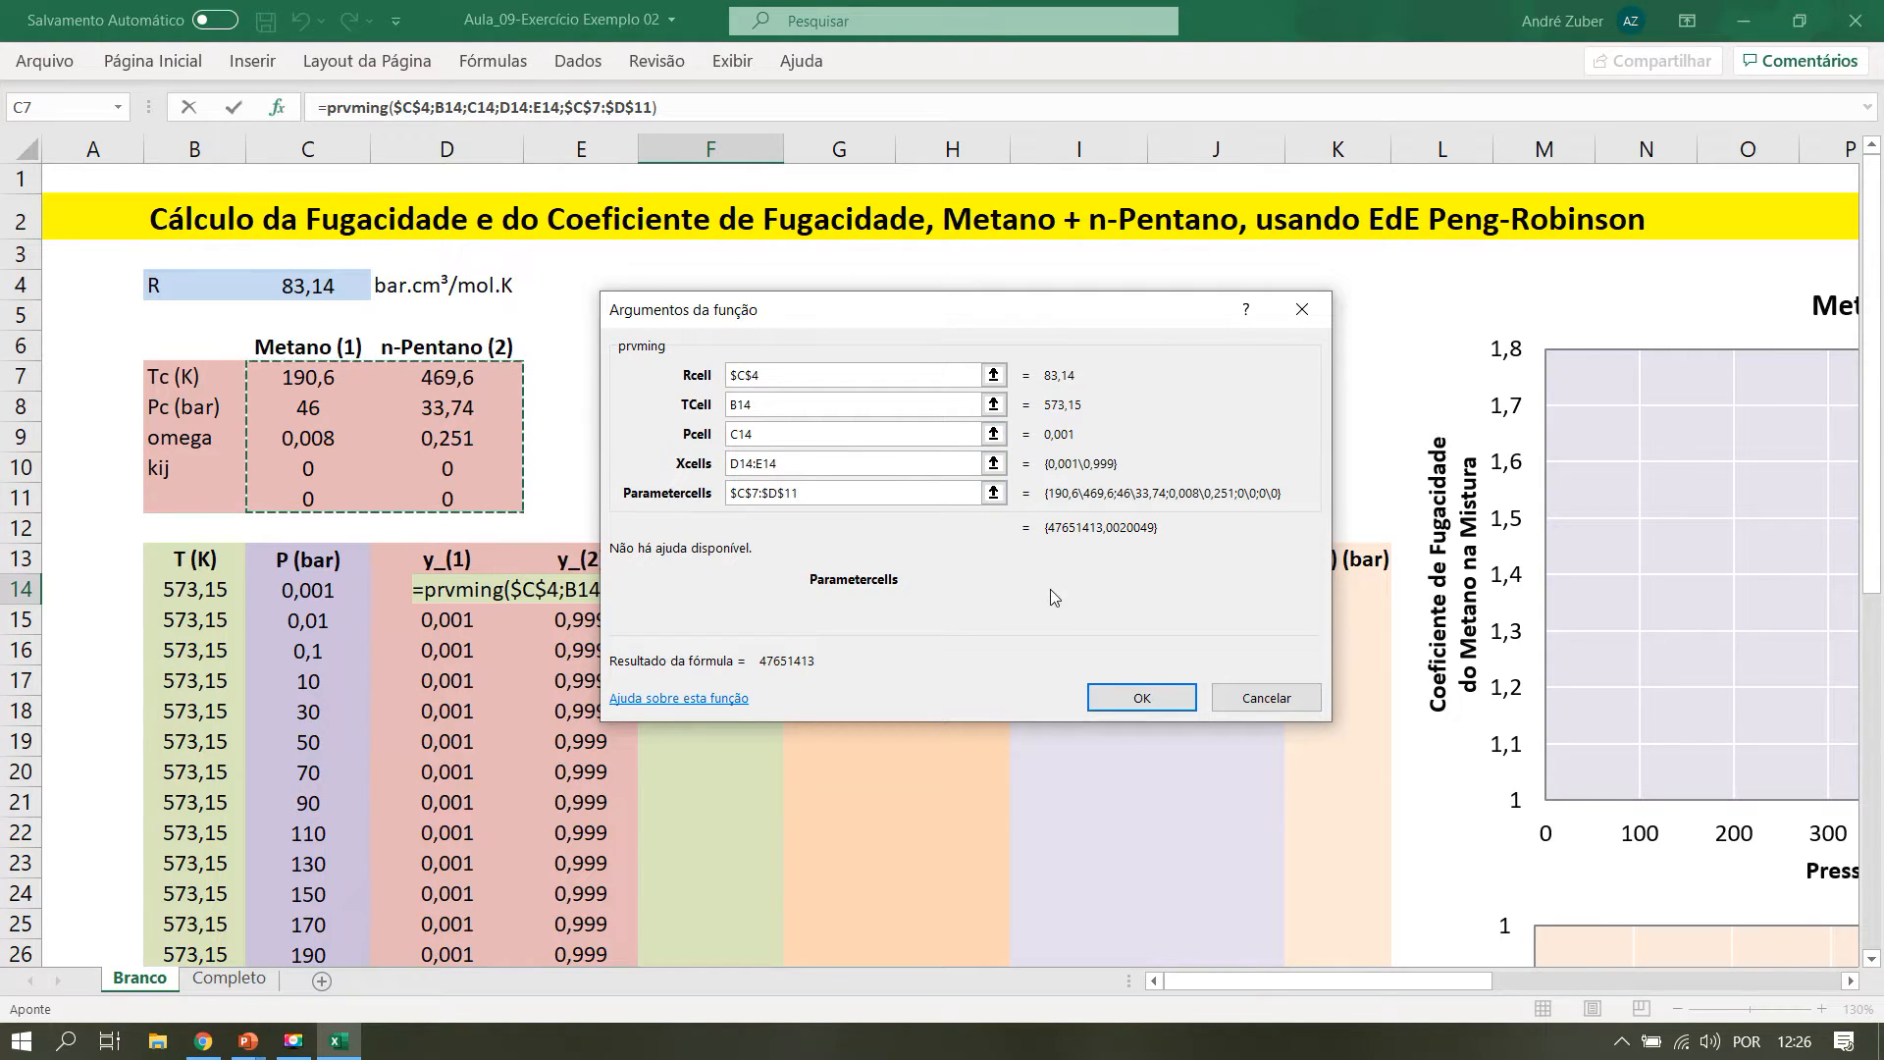
click(1142, 699)
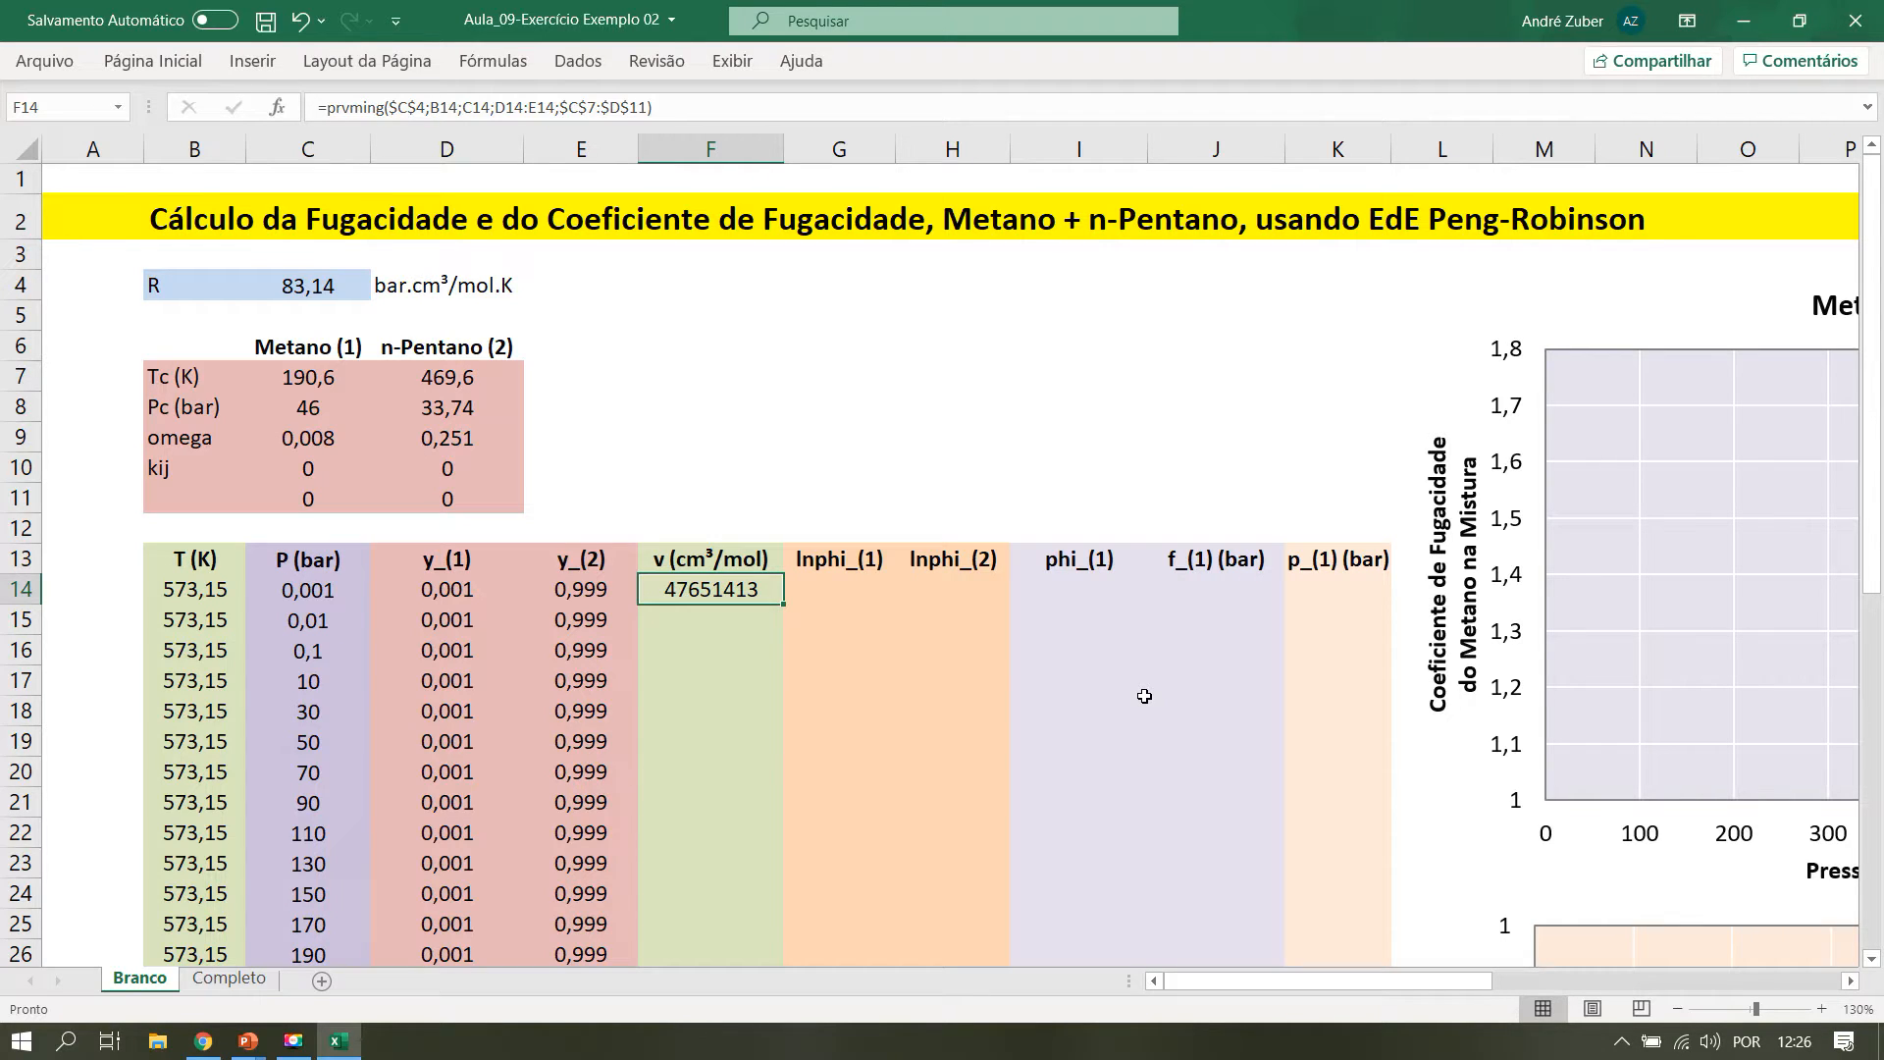
Copy the molar volume formula from F14 down to F32.
scroll(913, 622, down, 3)
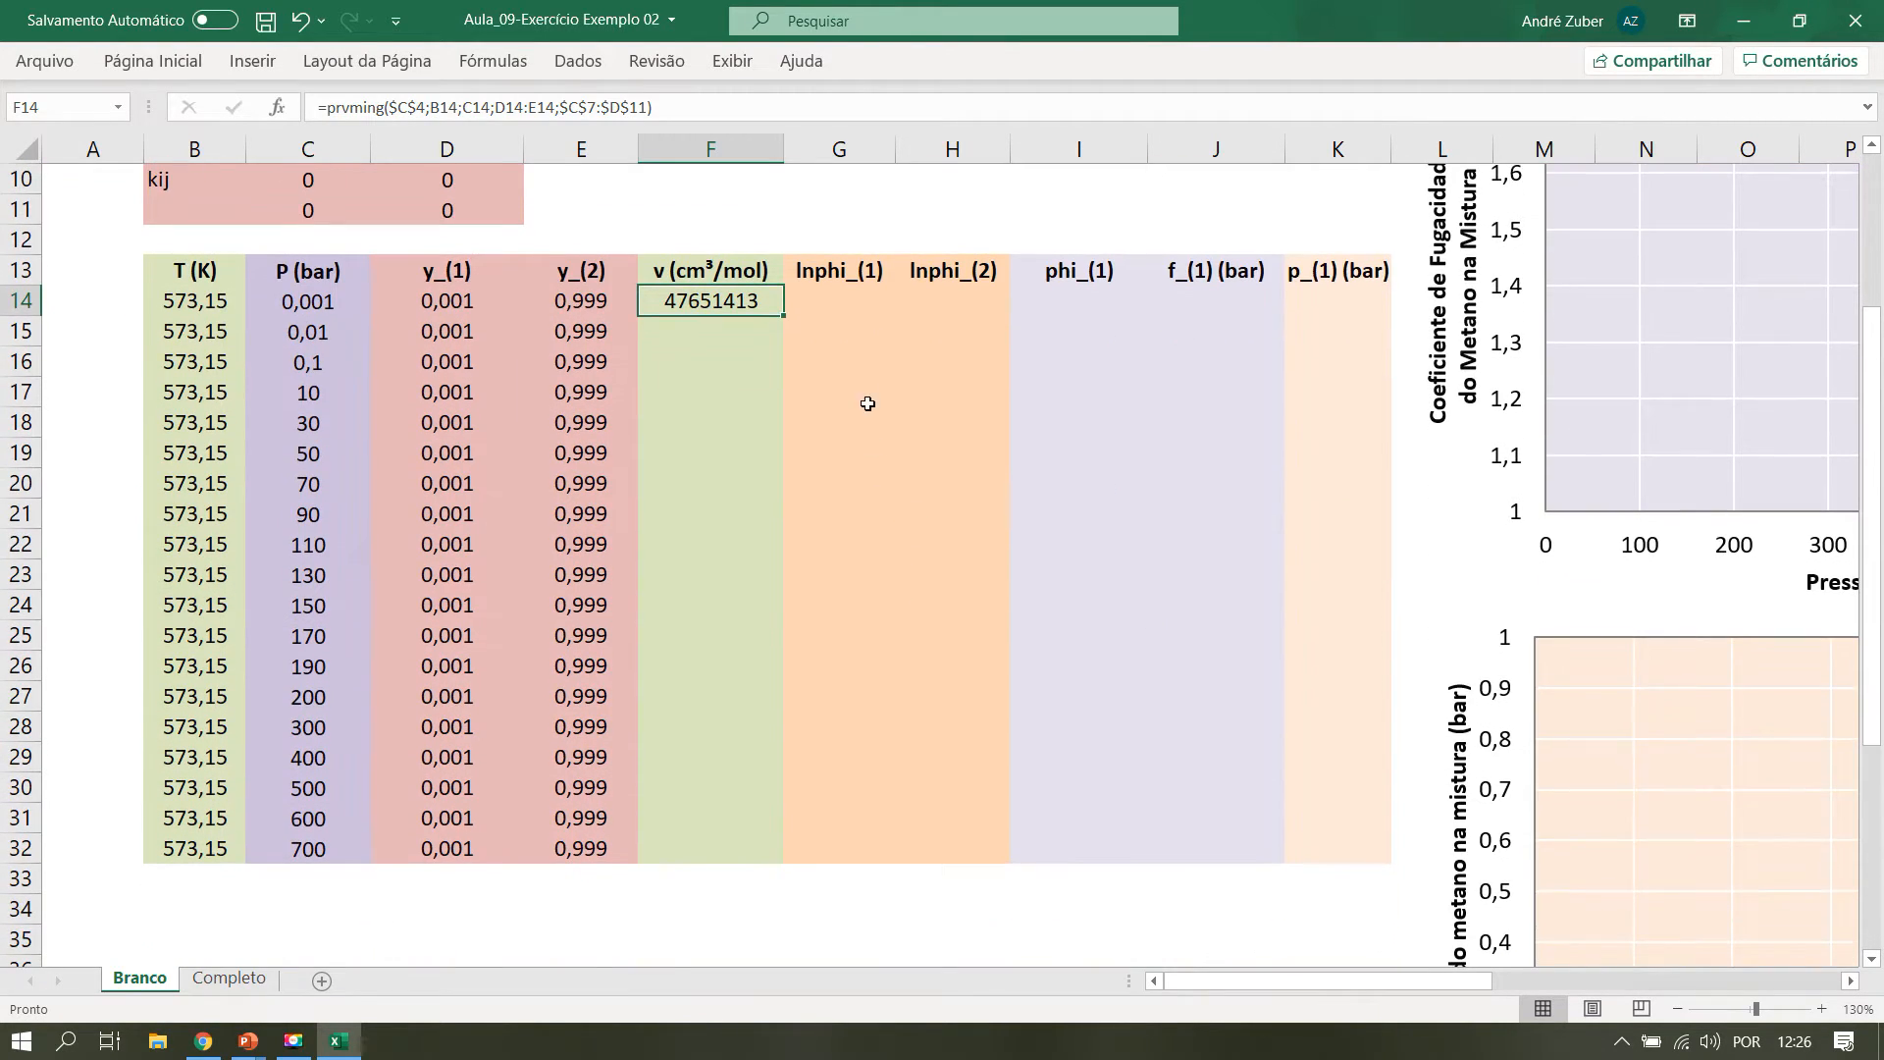
drag(788, 324, 757, 861)
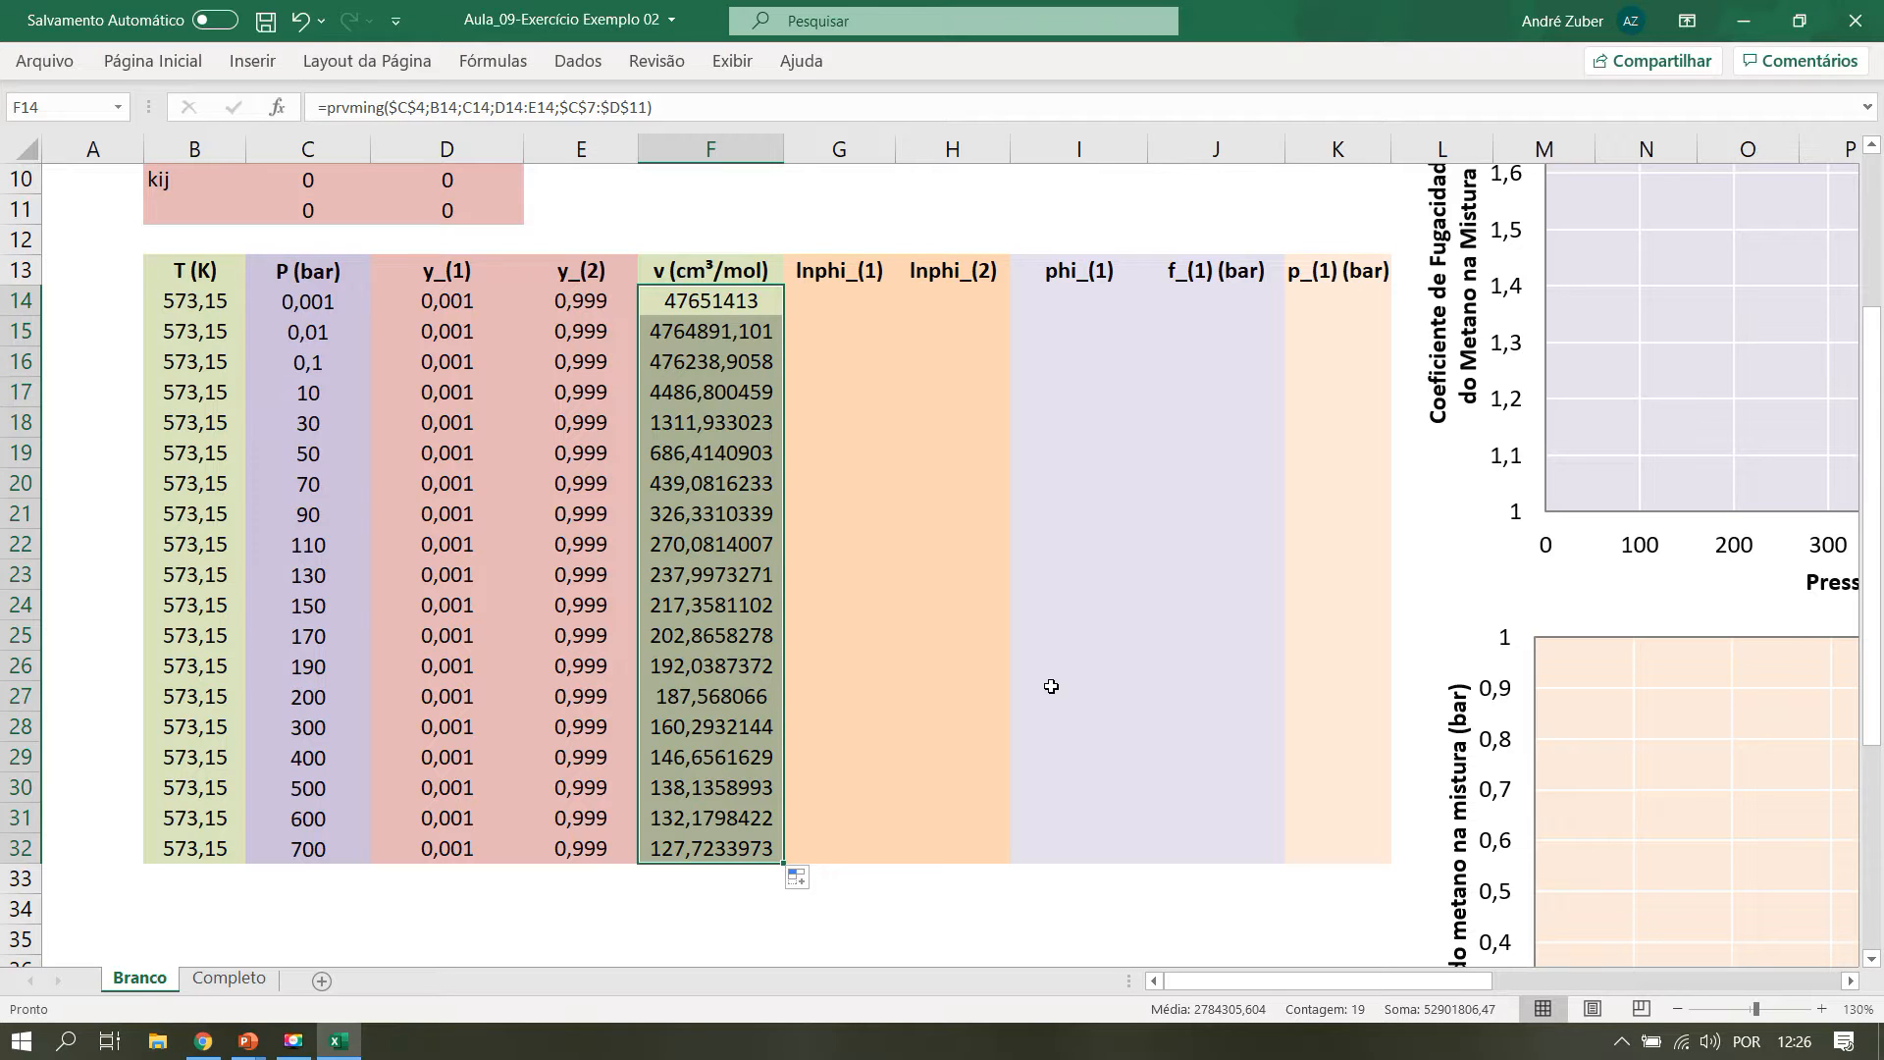
scroll(1051, 684, up, 2)
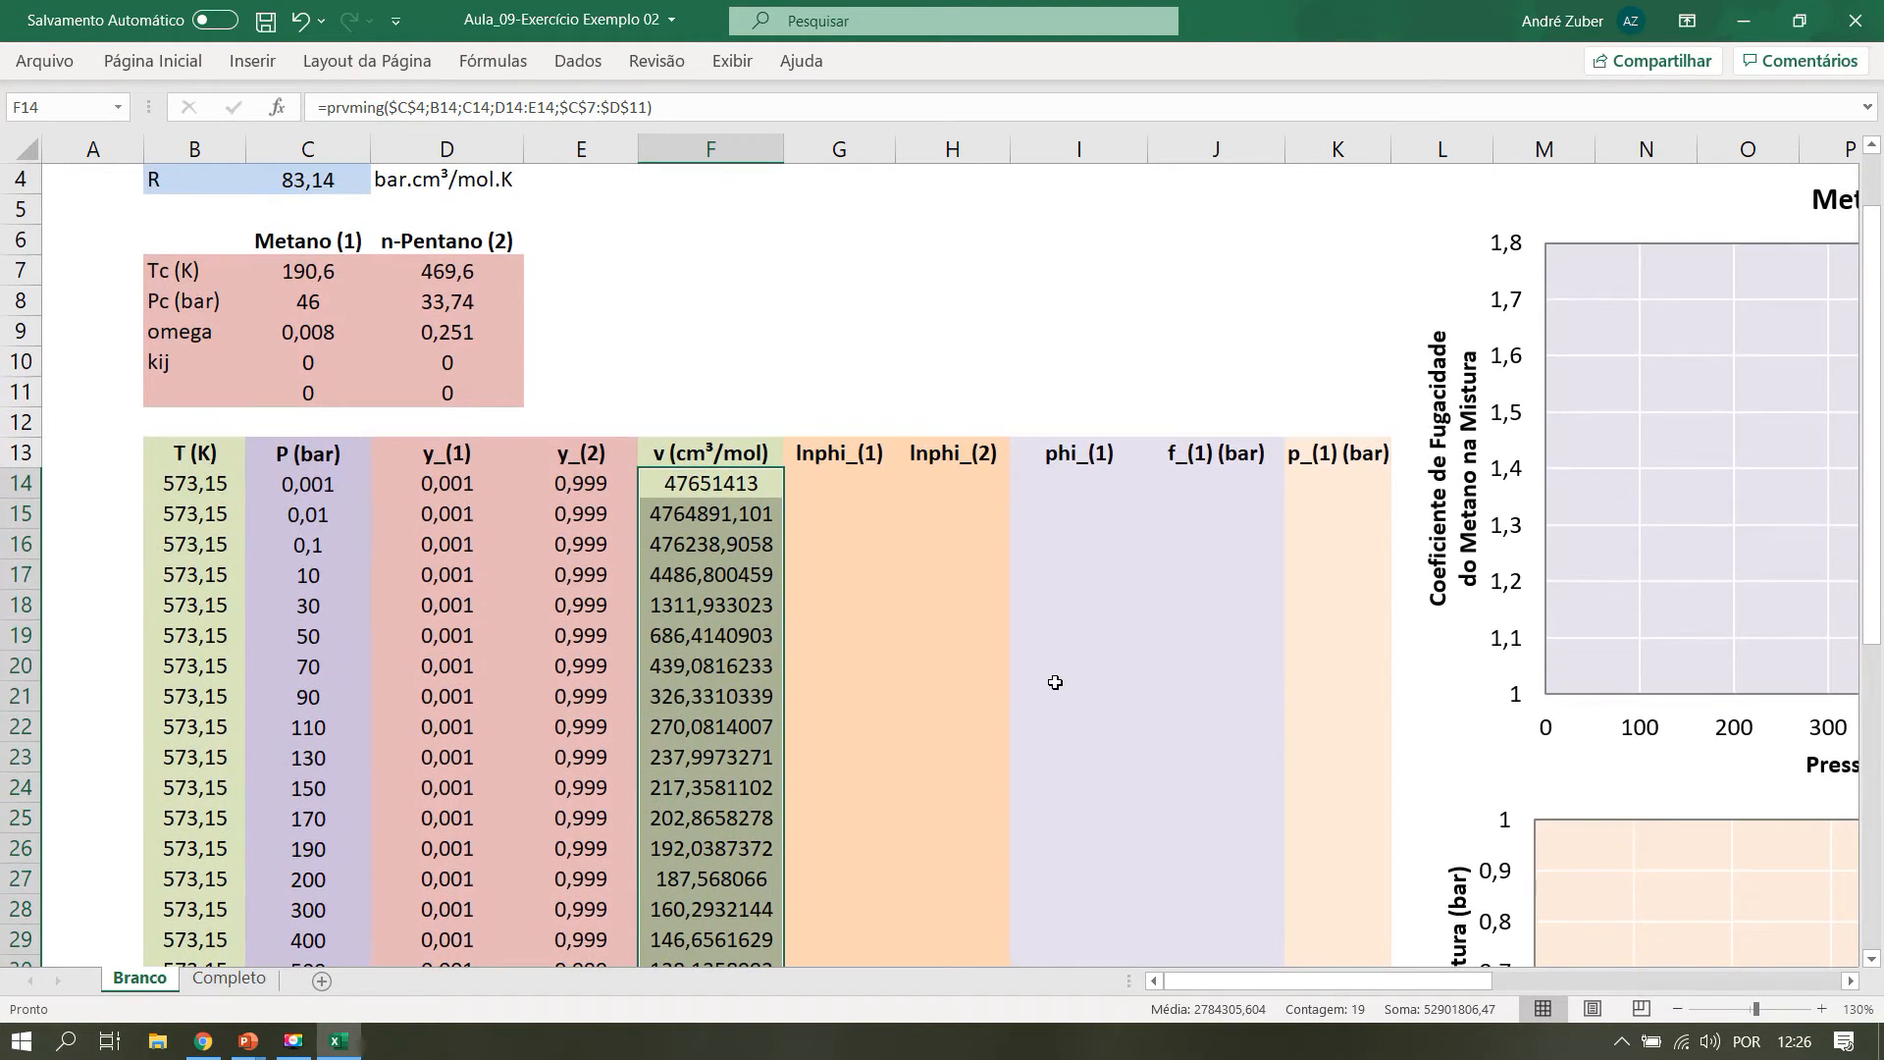
Start a prlnphiming() formula across G14:H14 for the logarithms of both fugacity coefficients.
click(864, 490)
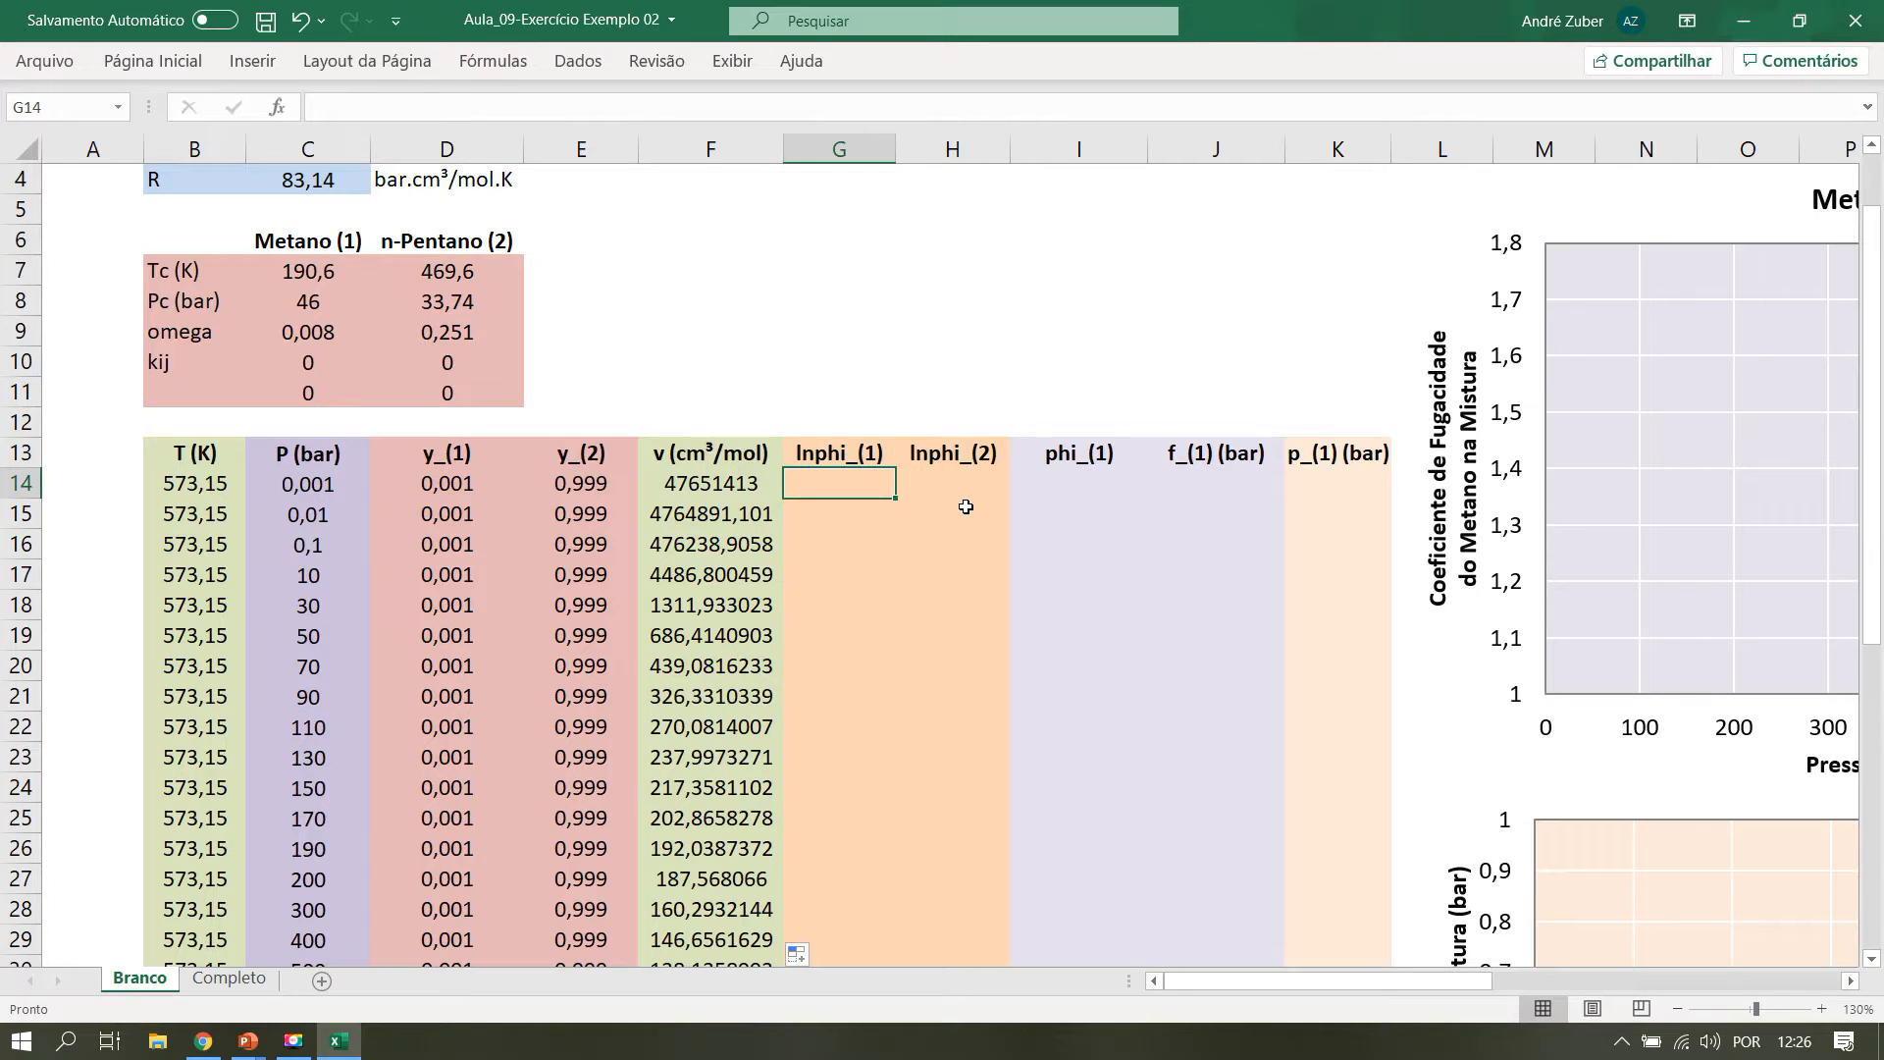
click(1778, 1005)
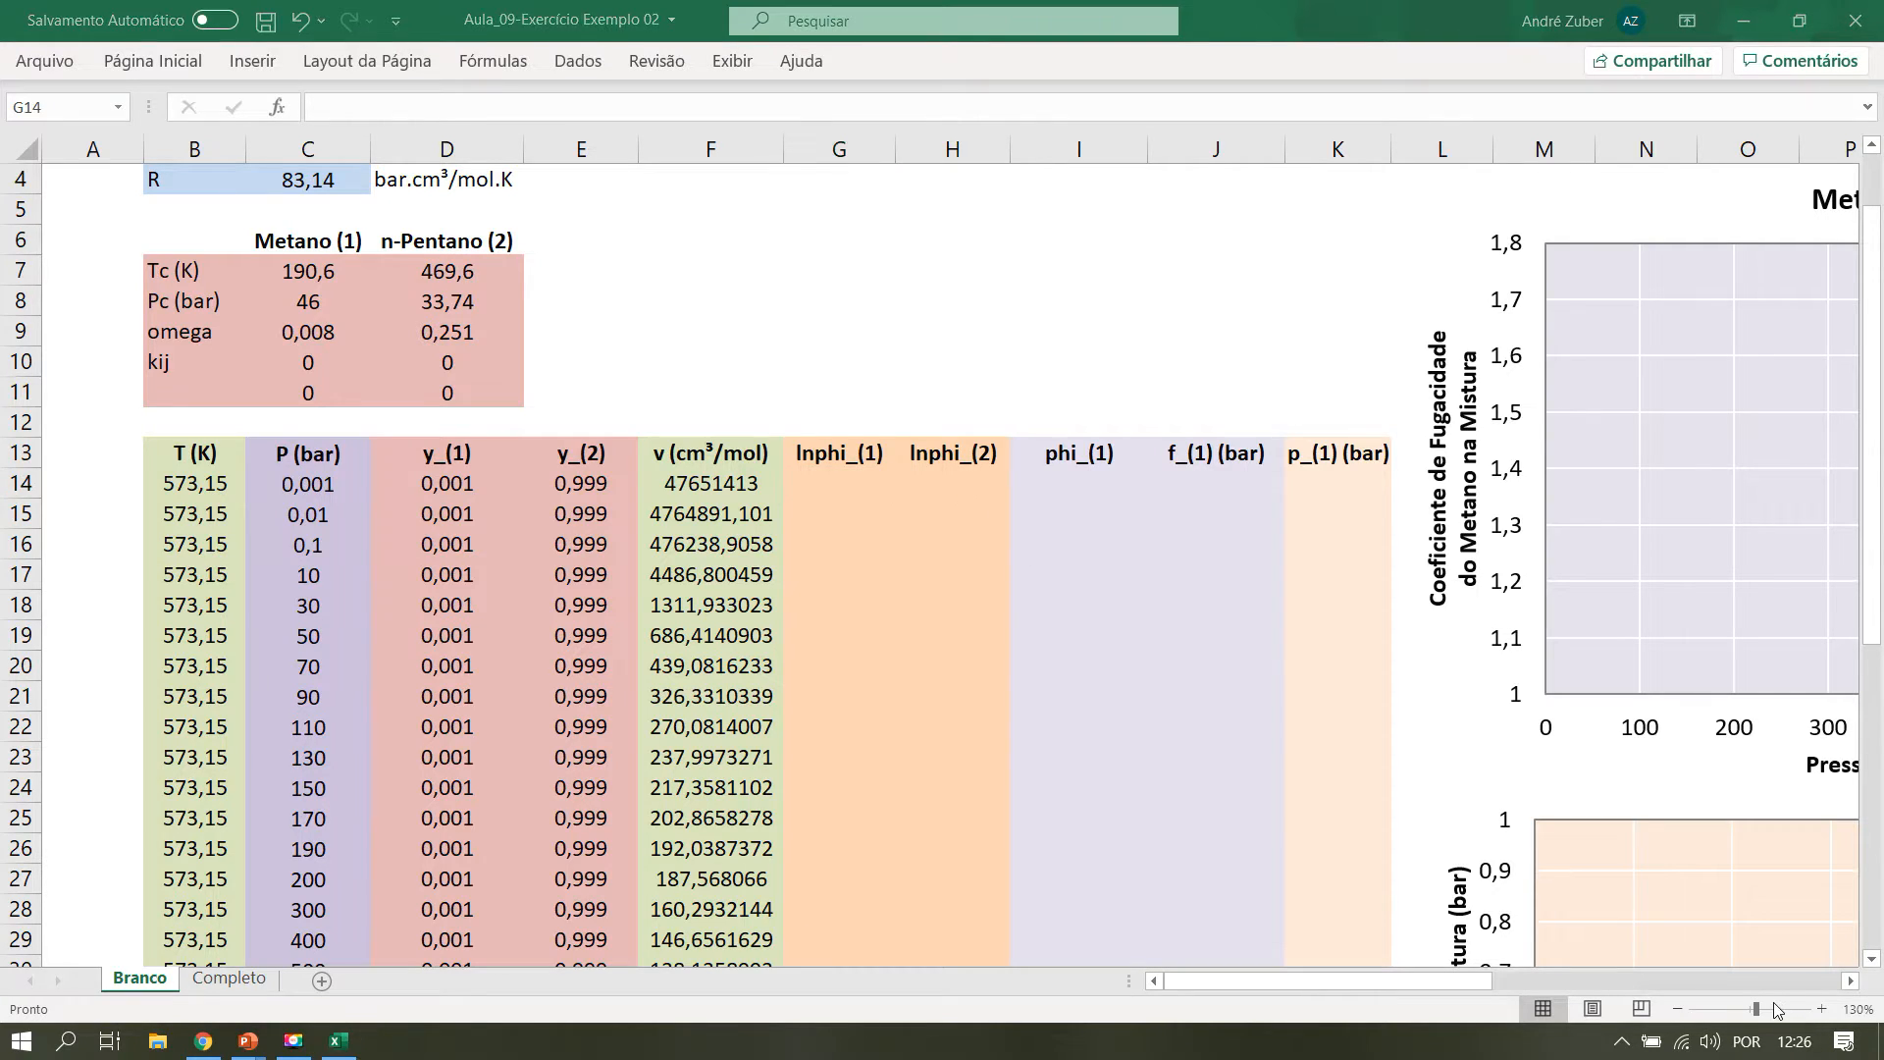
click(832, 481)
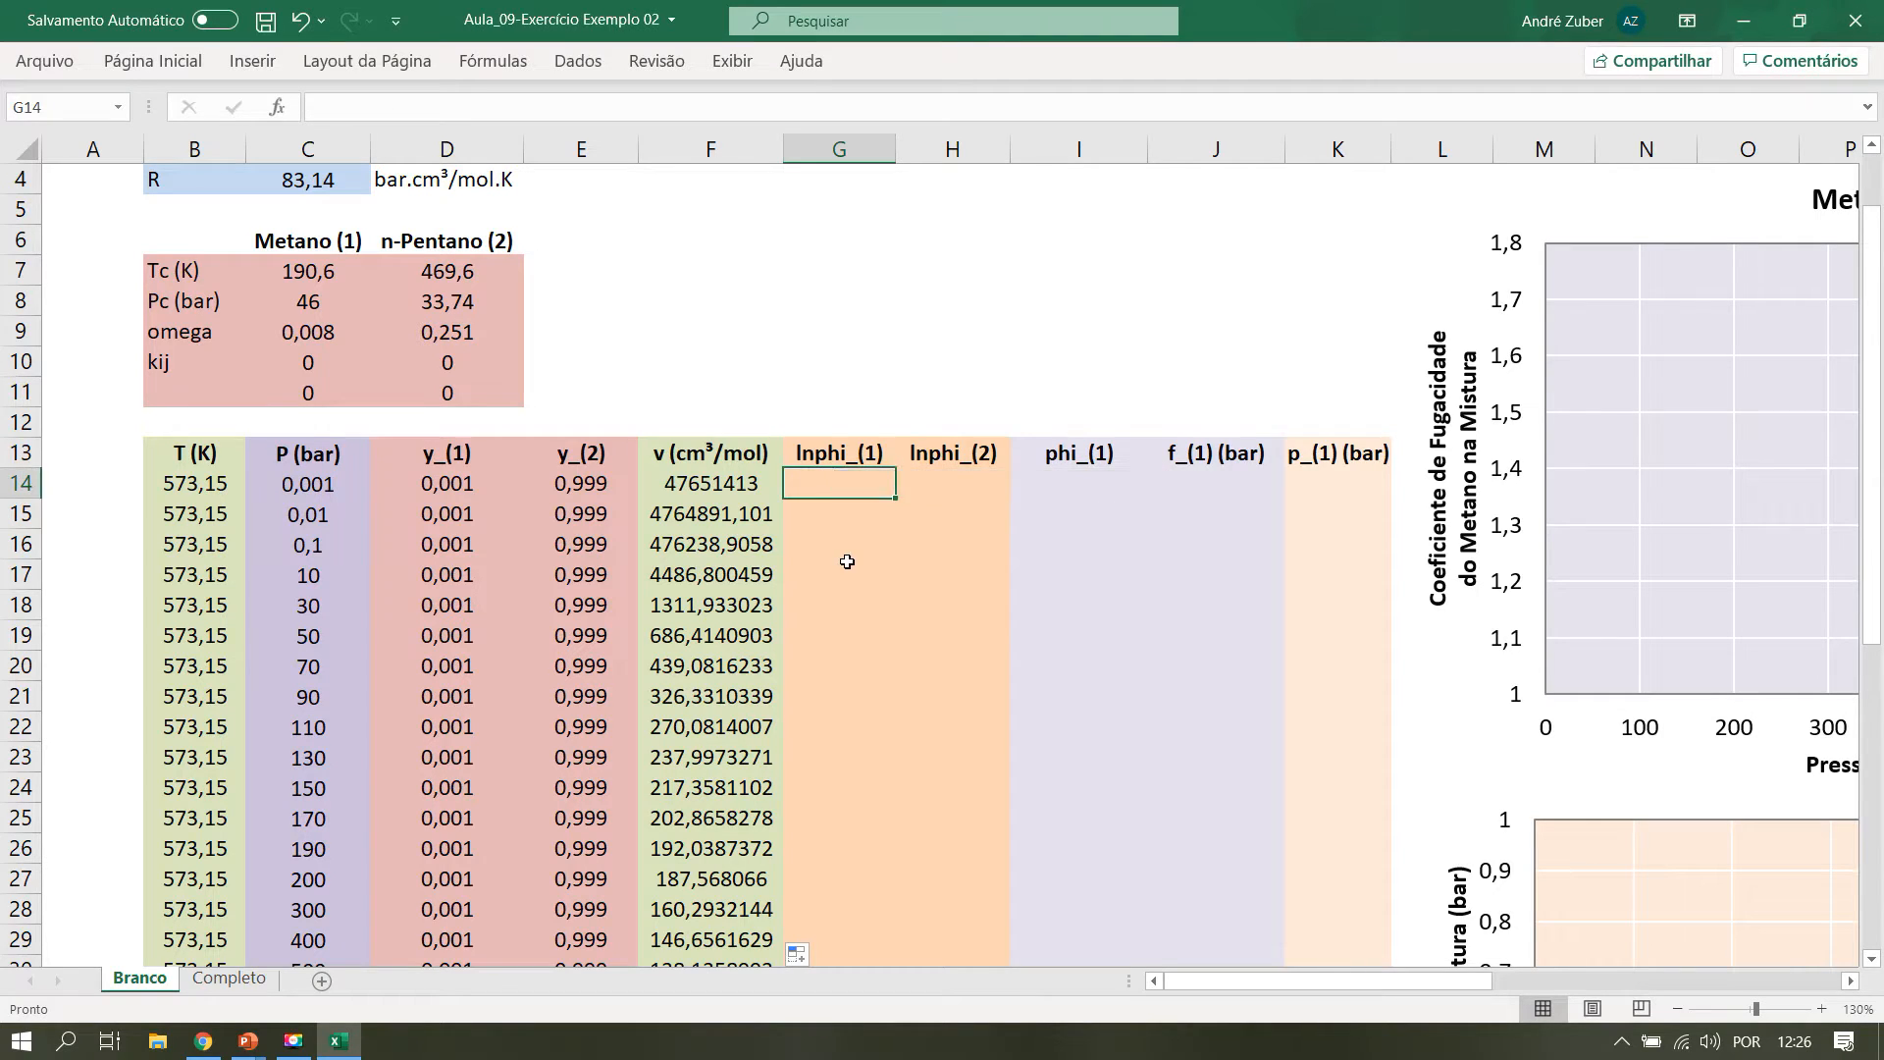
drag(845, 480, 980, 484)
click(367, 106)
text(=)
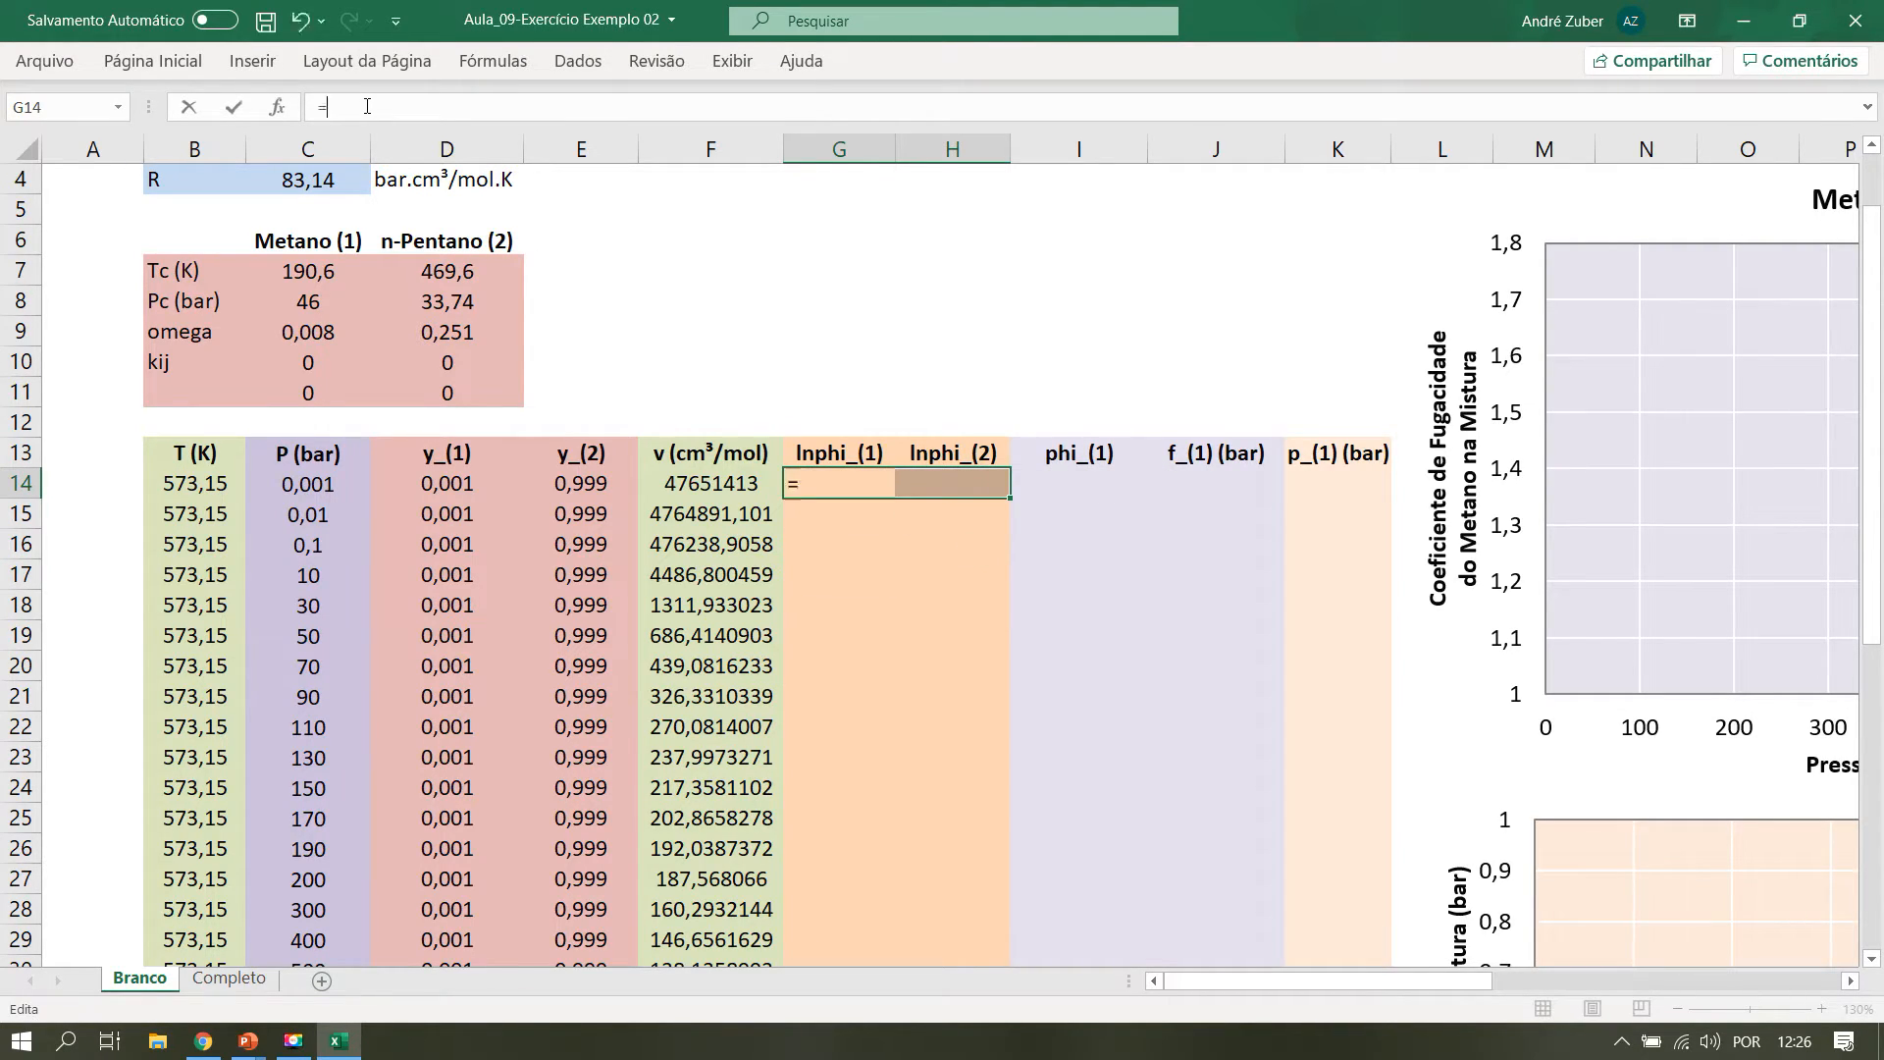
text(pr)
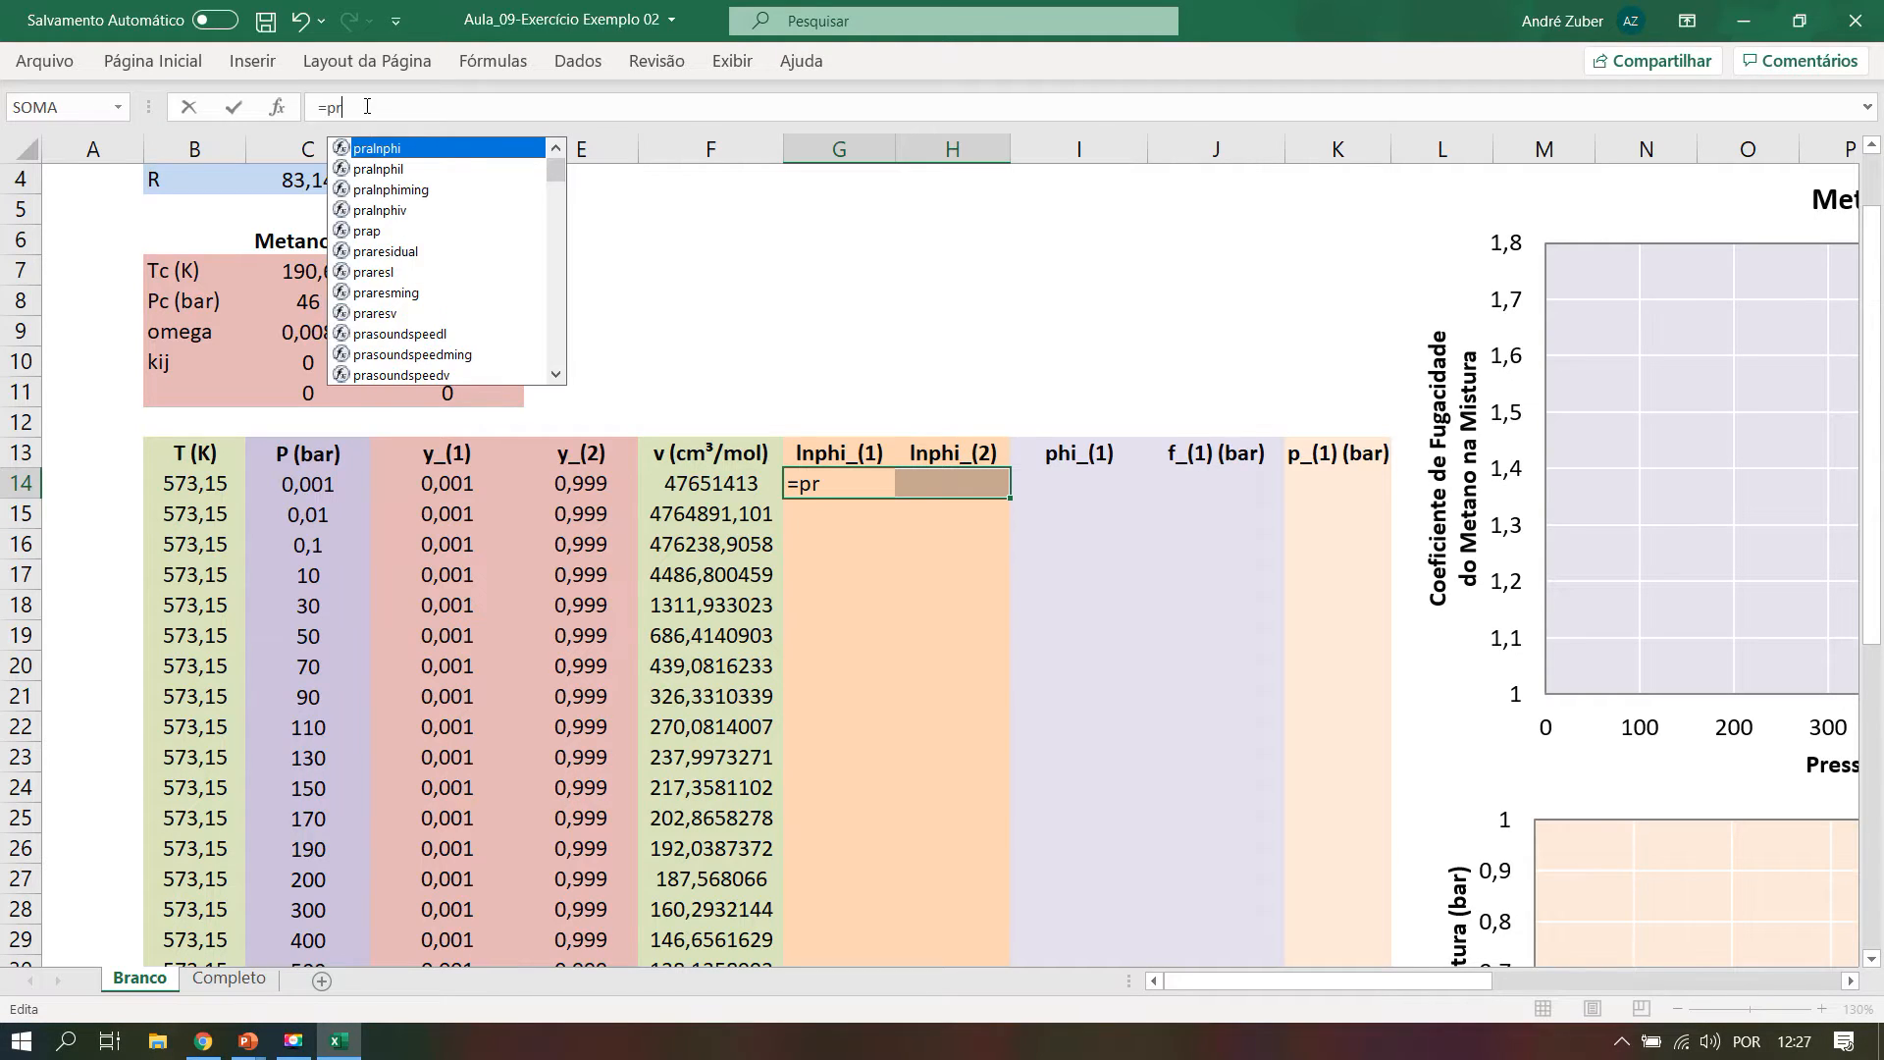
text(ln)
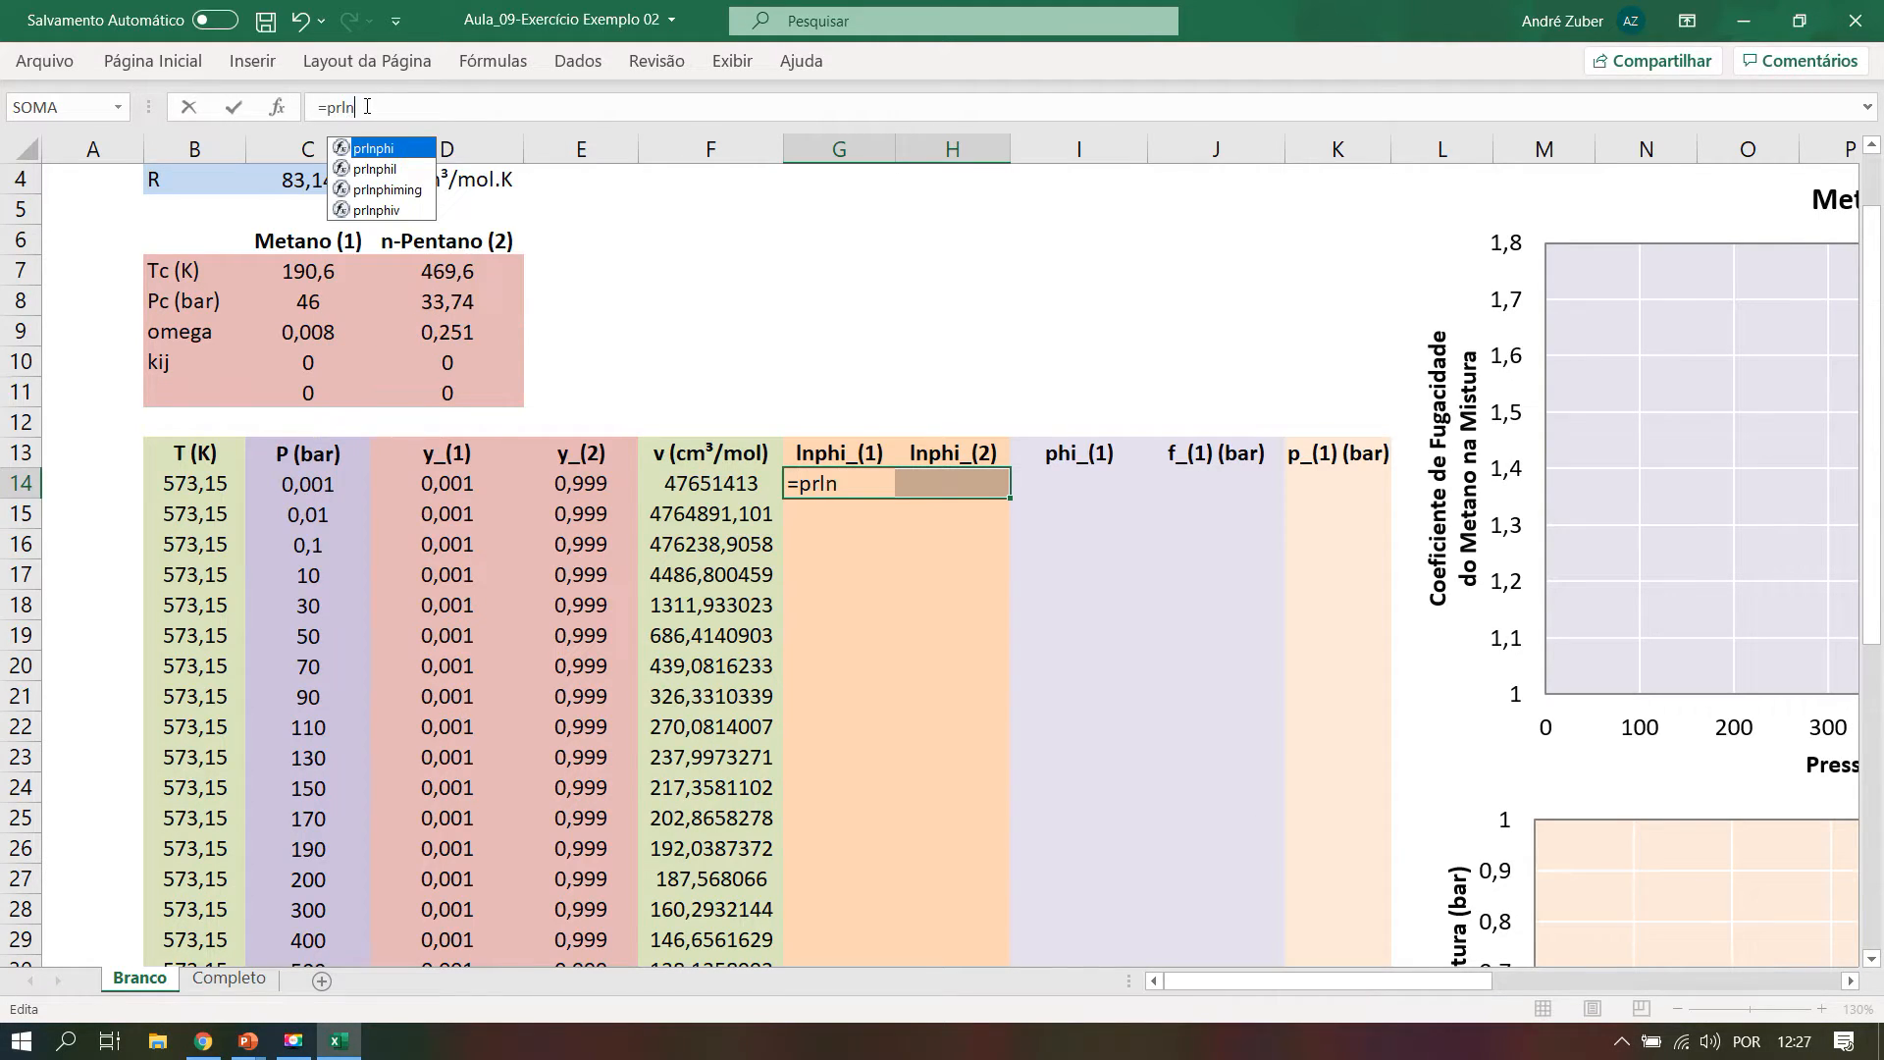
text(phi)
click(422, 199)
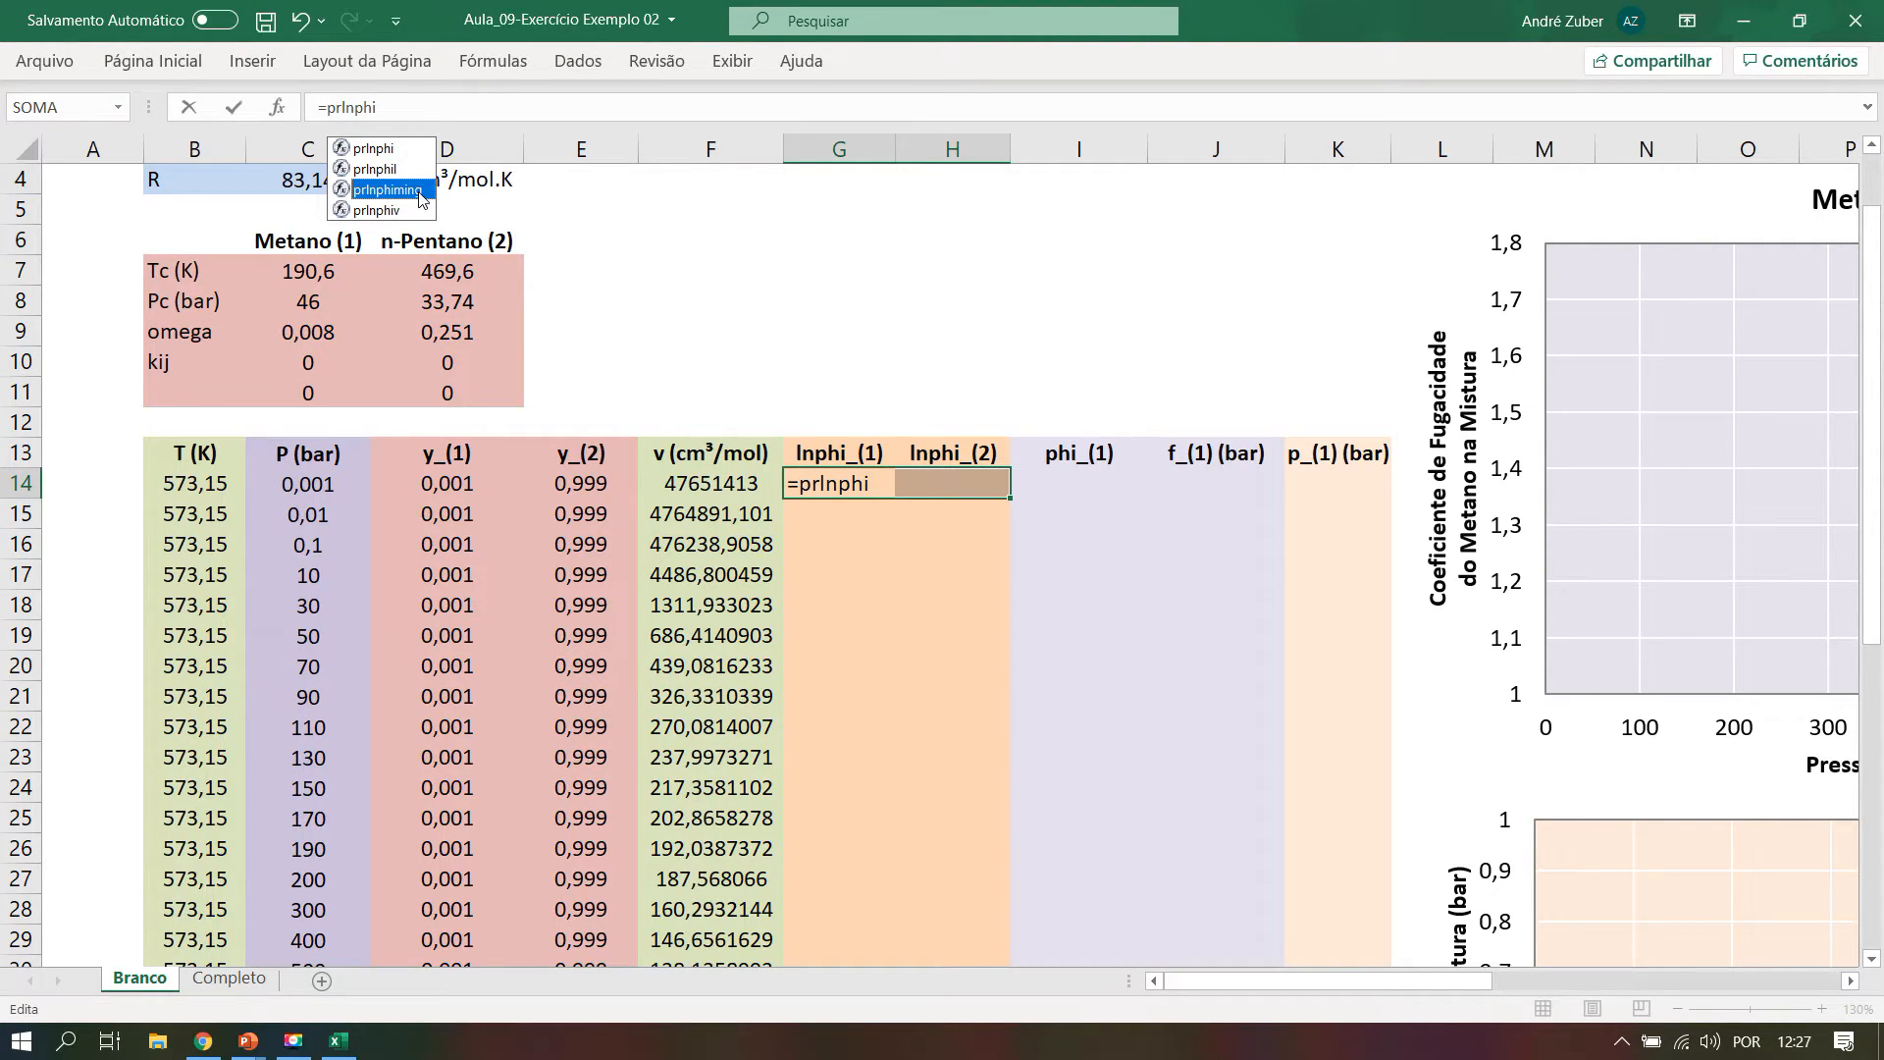
double_click(422, 189)
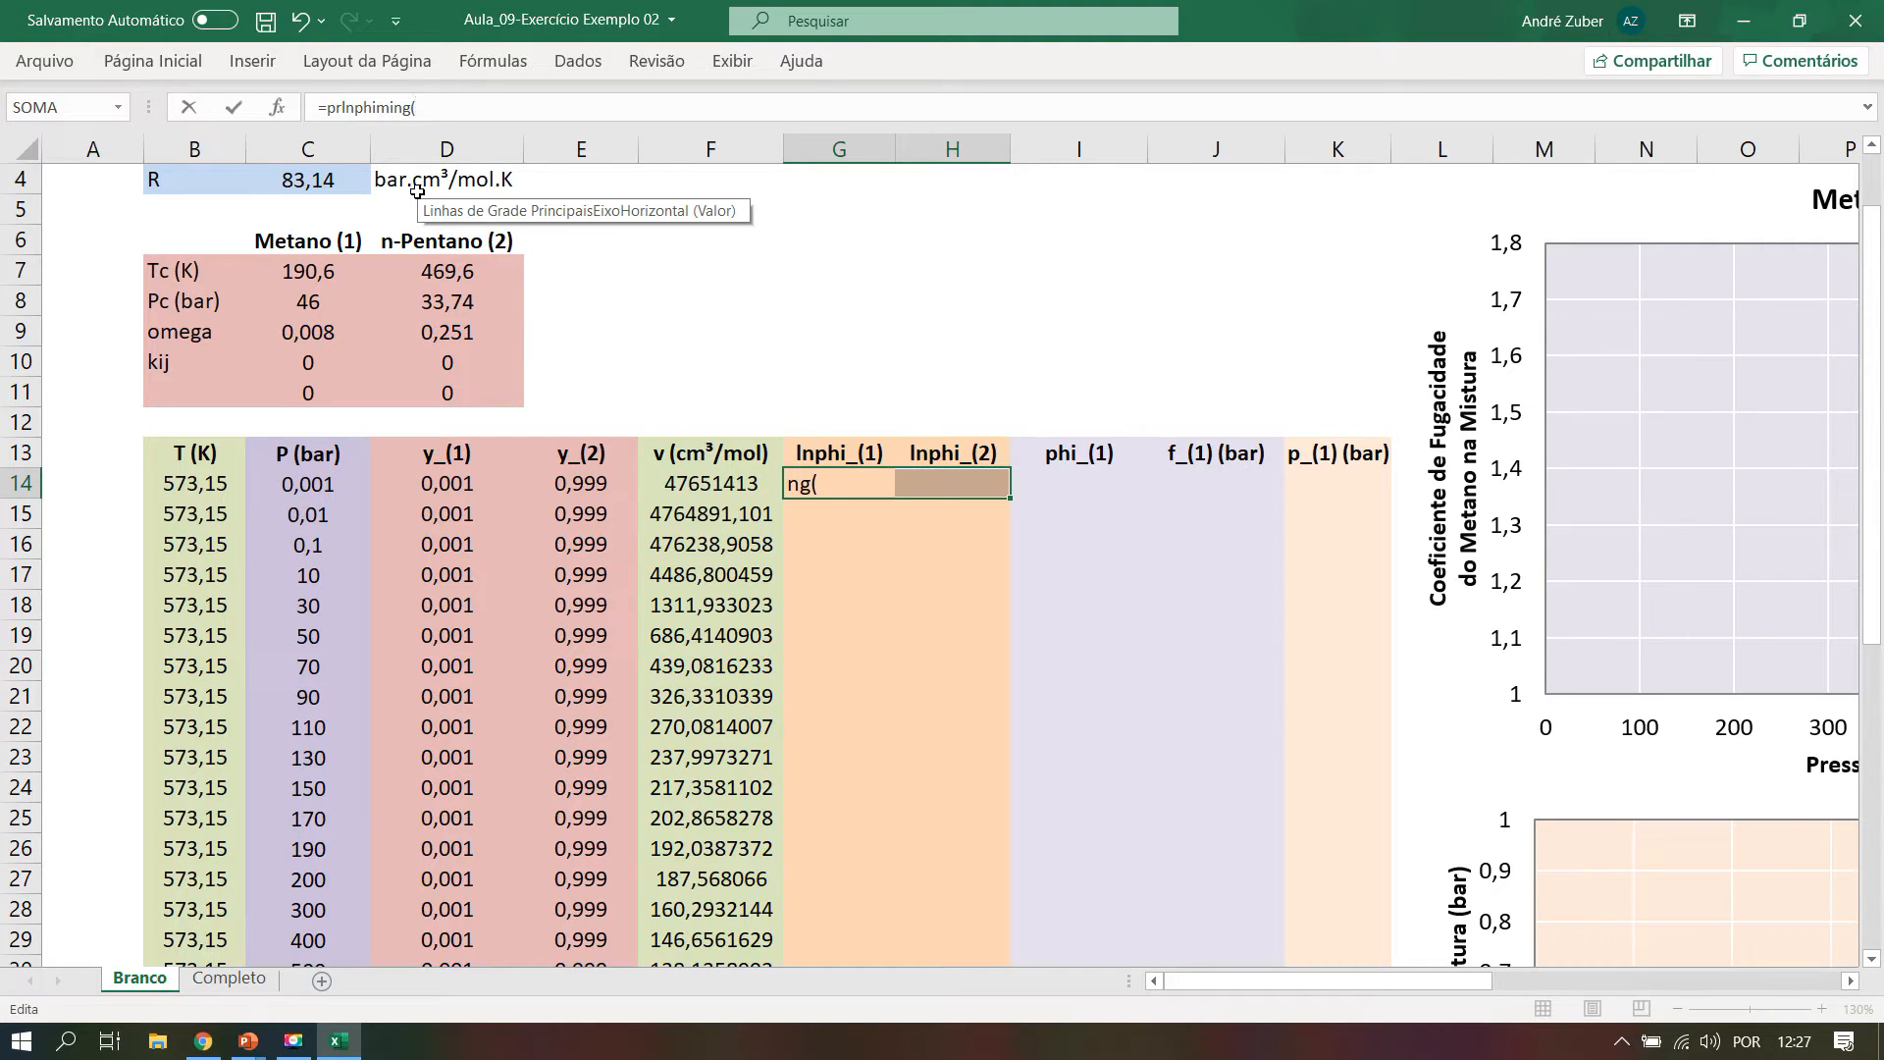
text())
Open the function's arguments and set Rcell to the gas constant as the absolute reference $C$4.
click(280, 110)
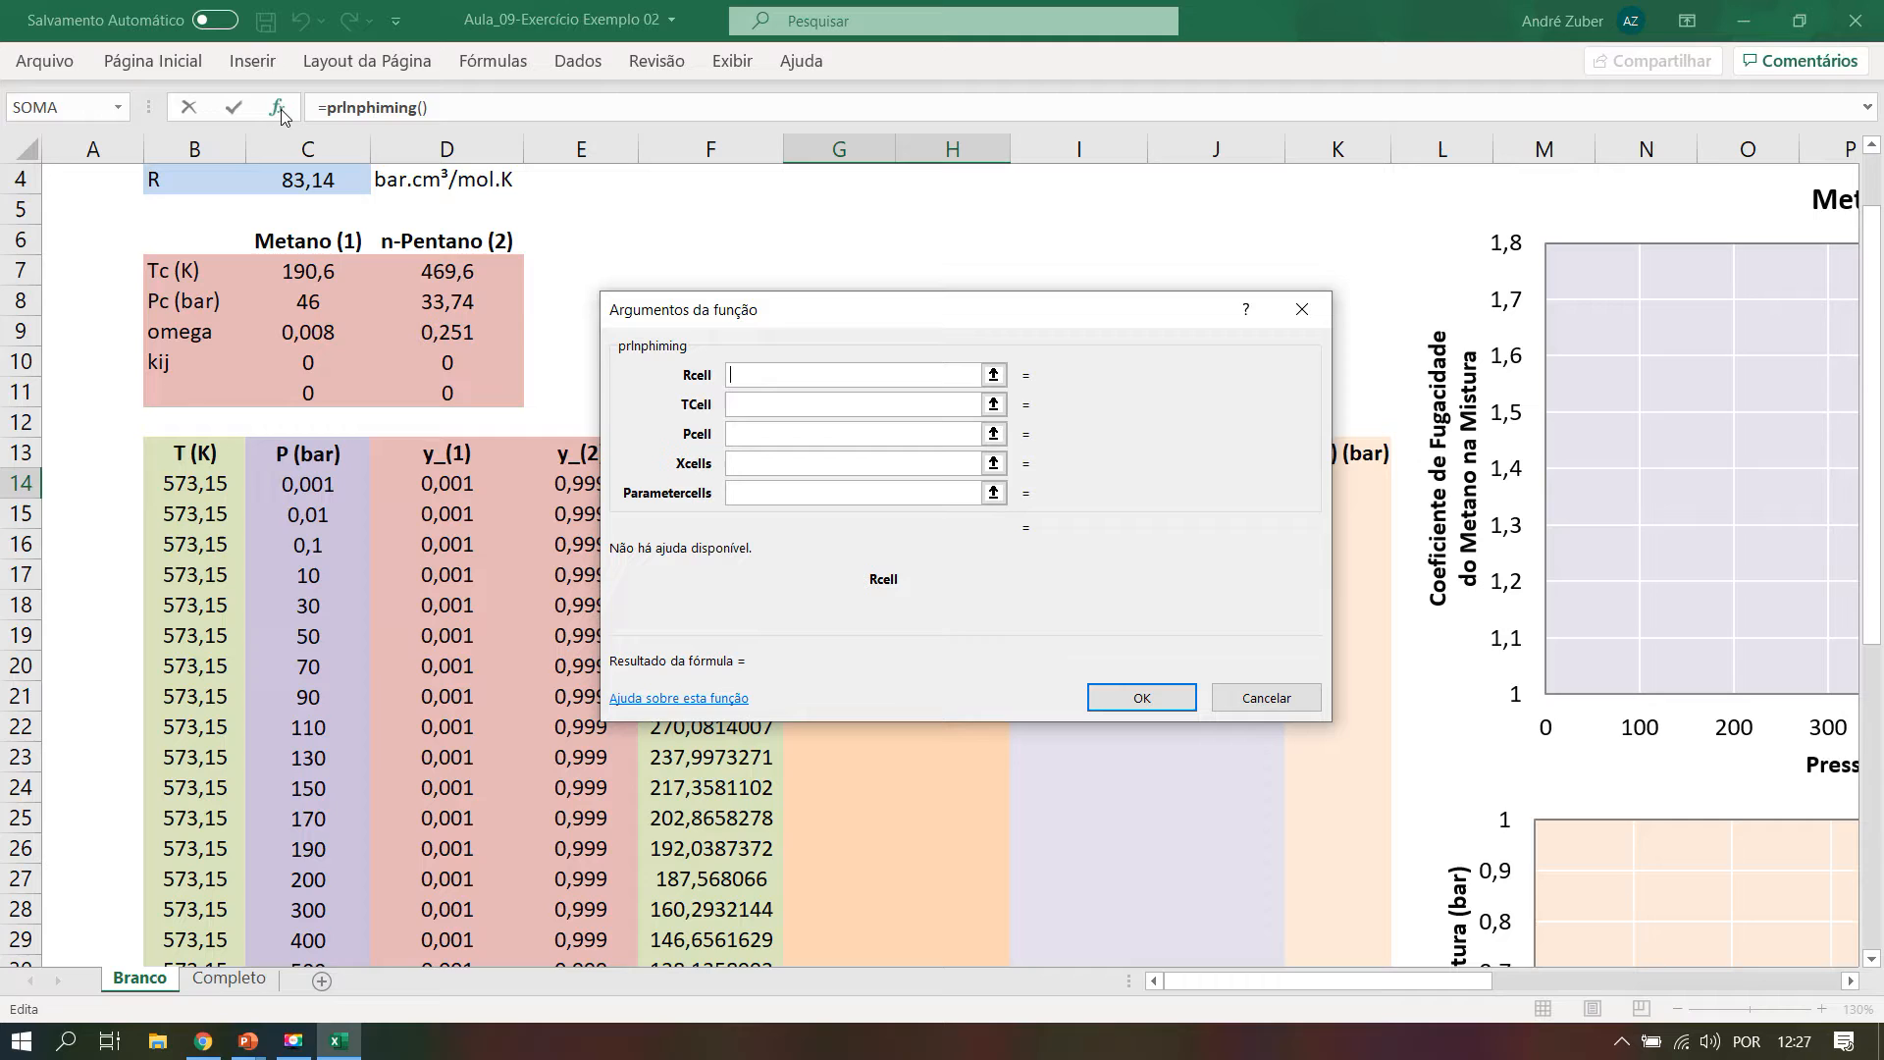
click(994, 374)
click(291, 179)
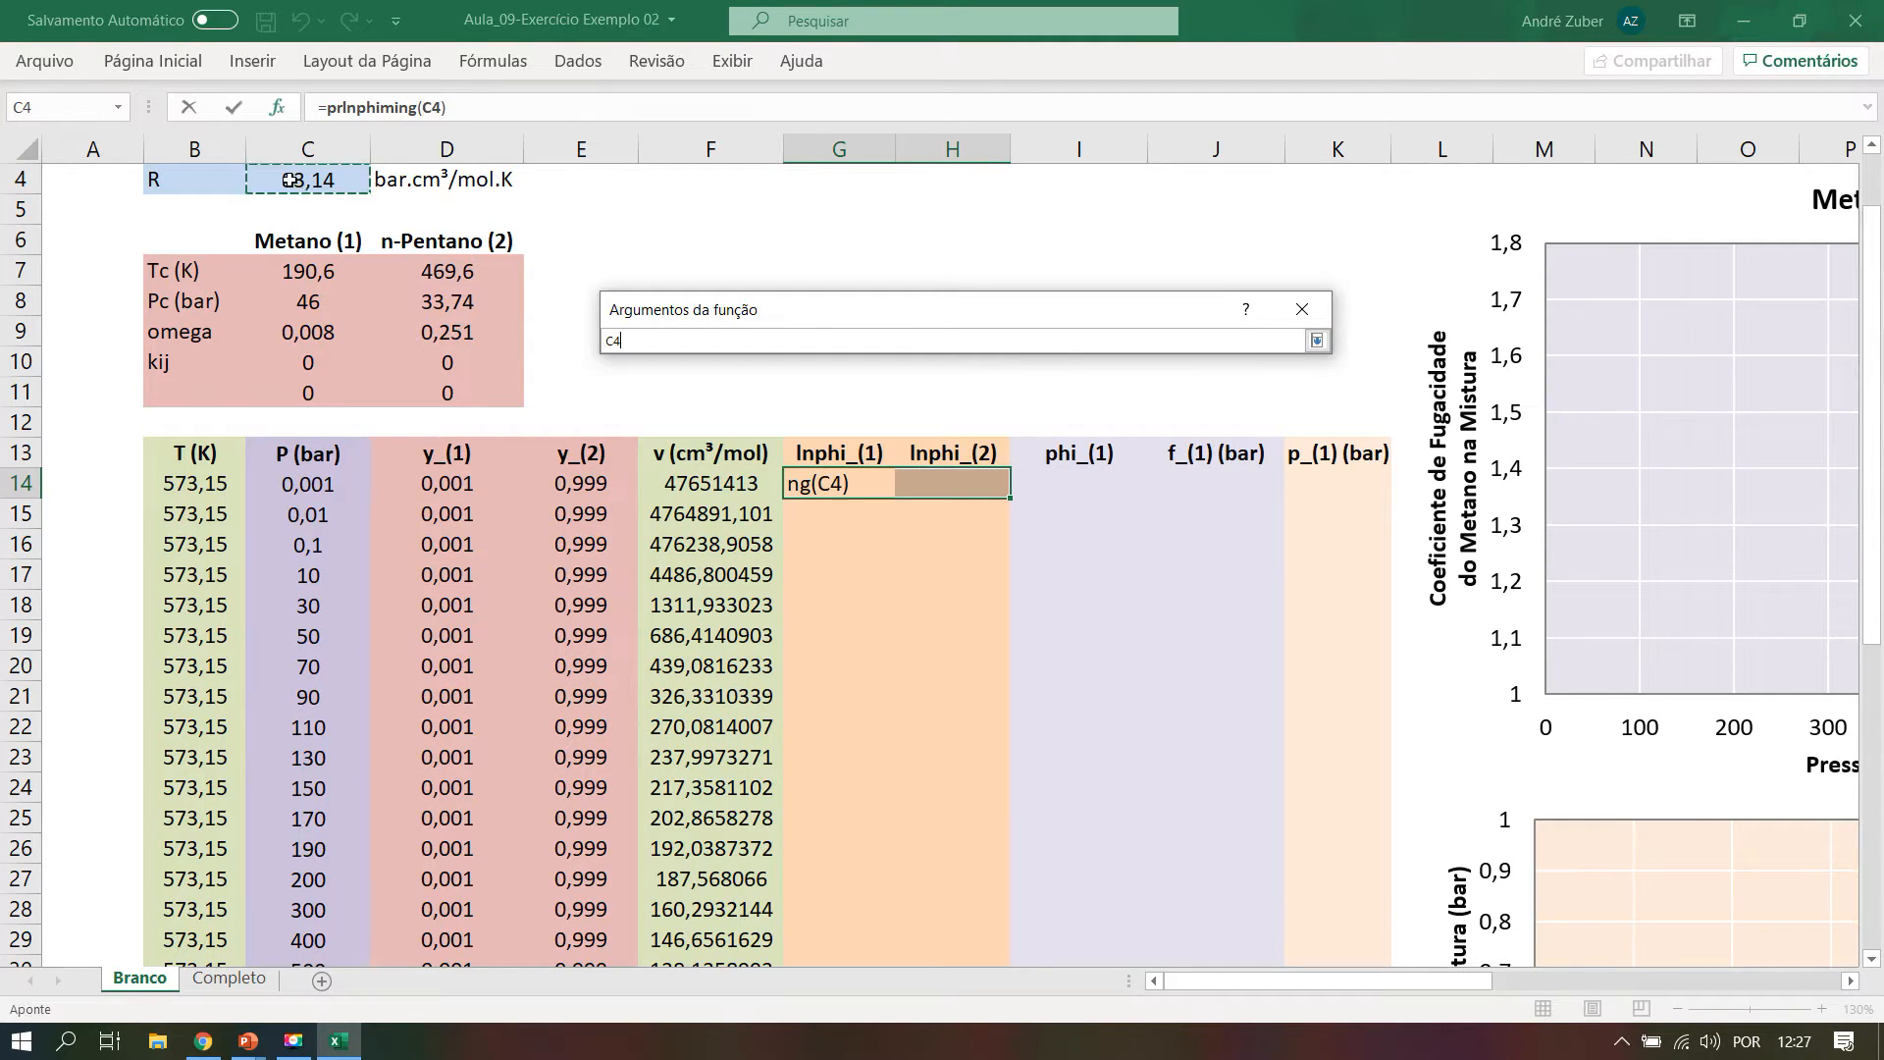
key(F4)
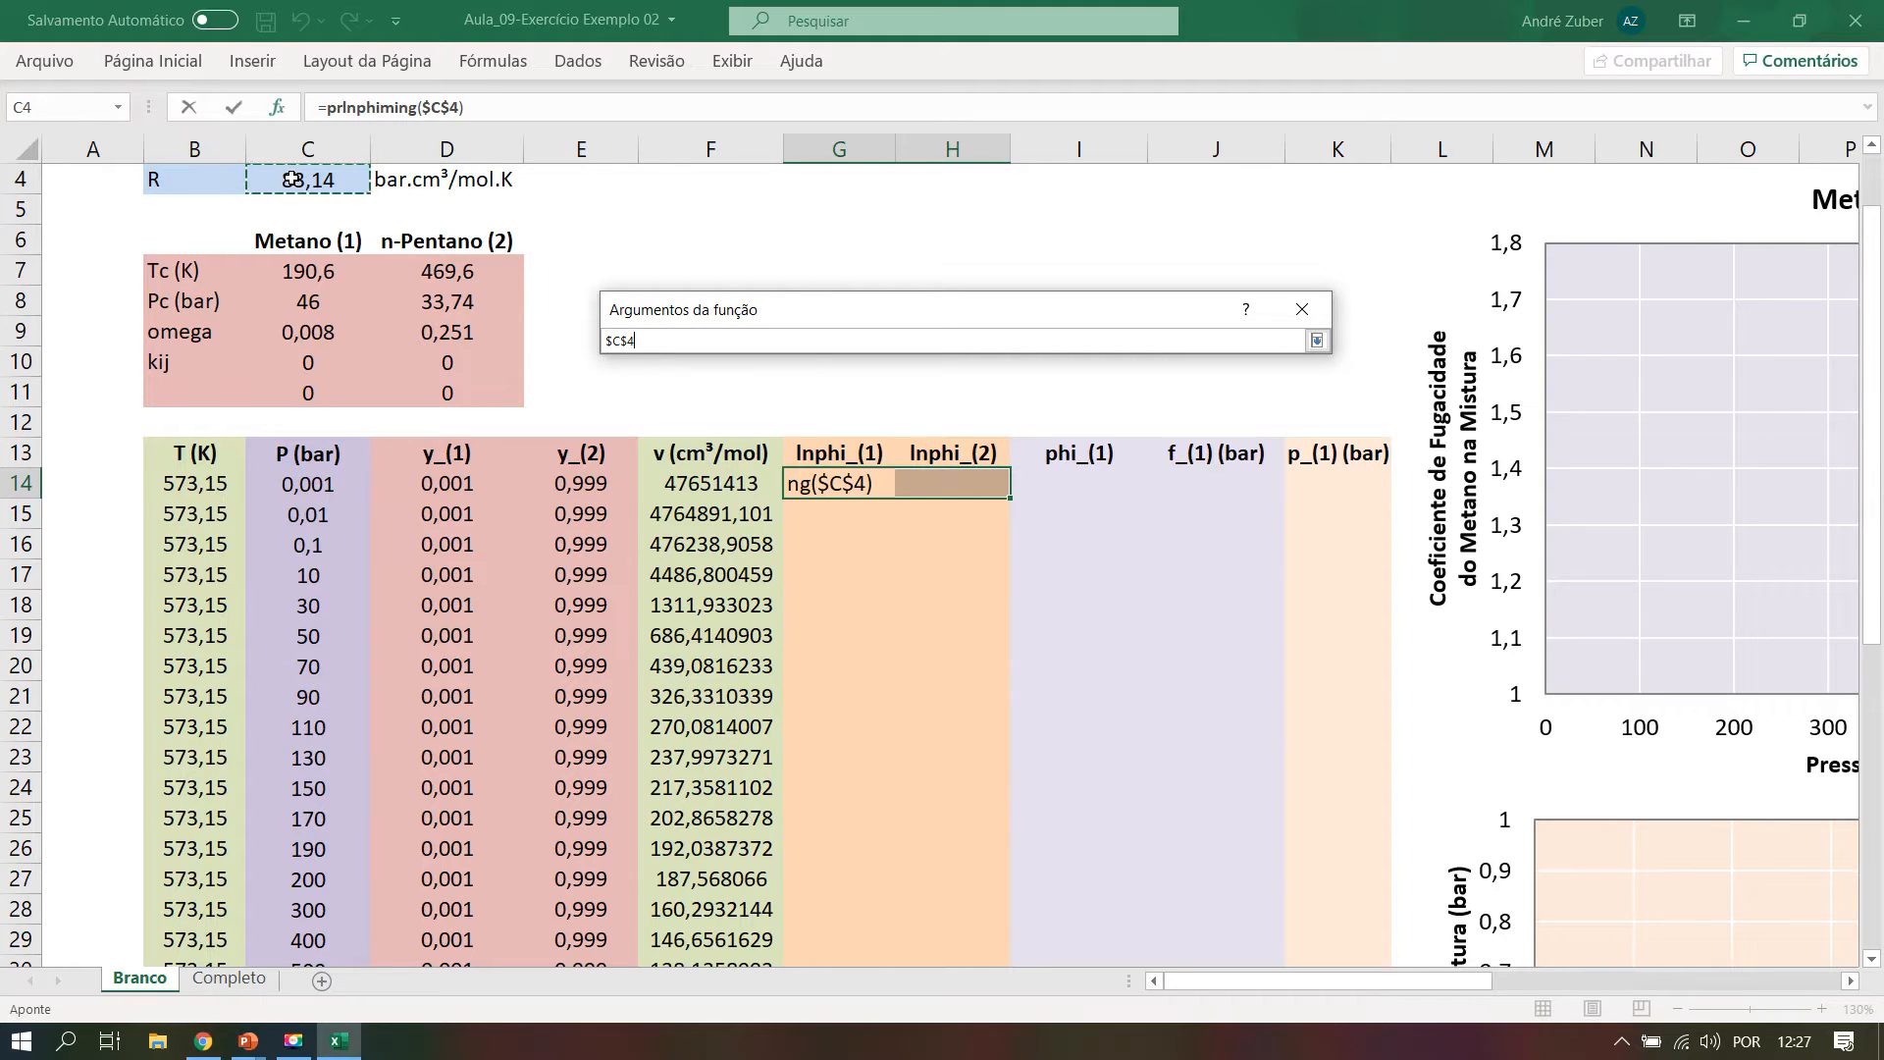
click(1316, 340)
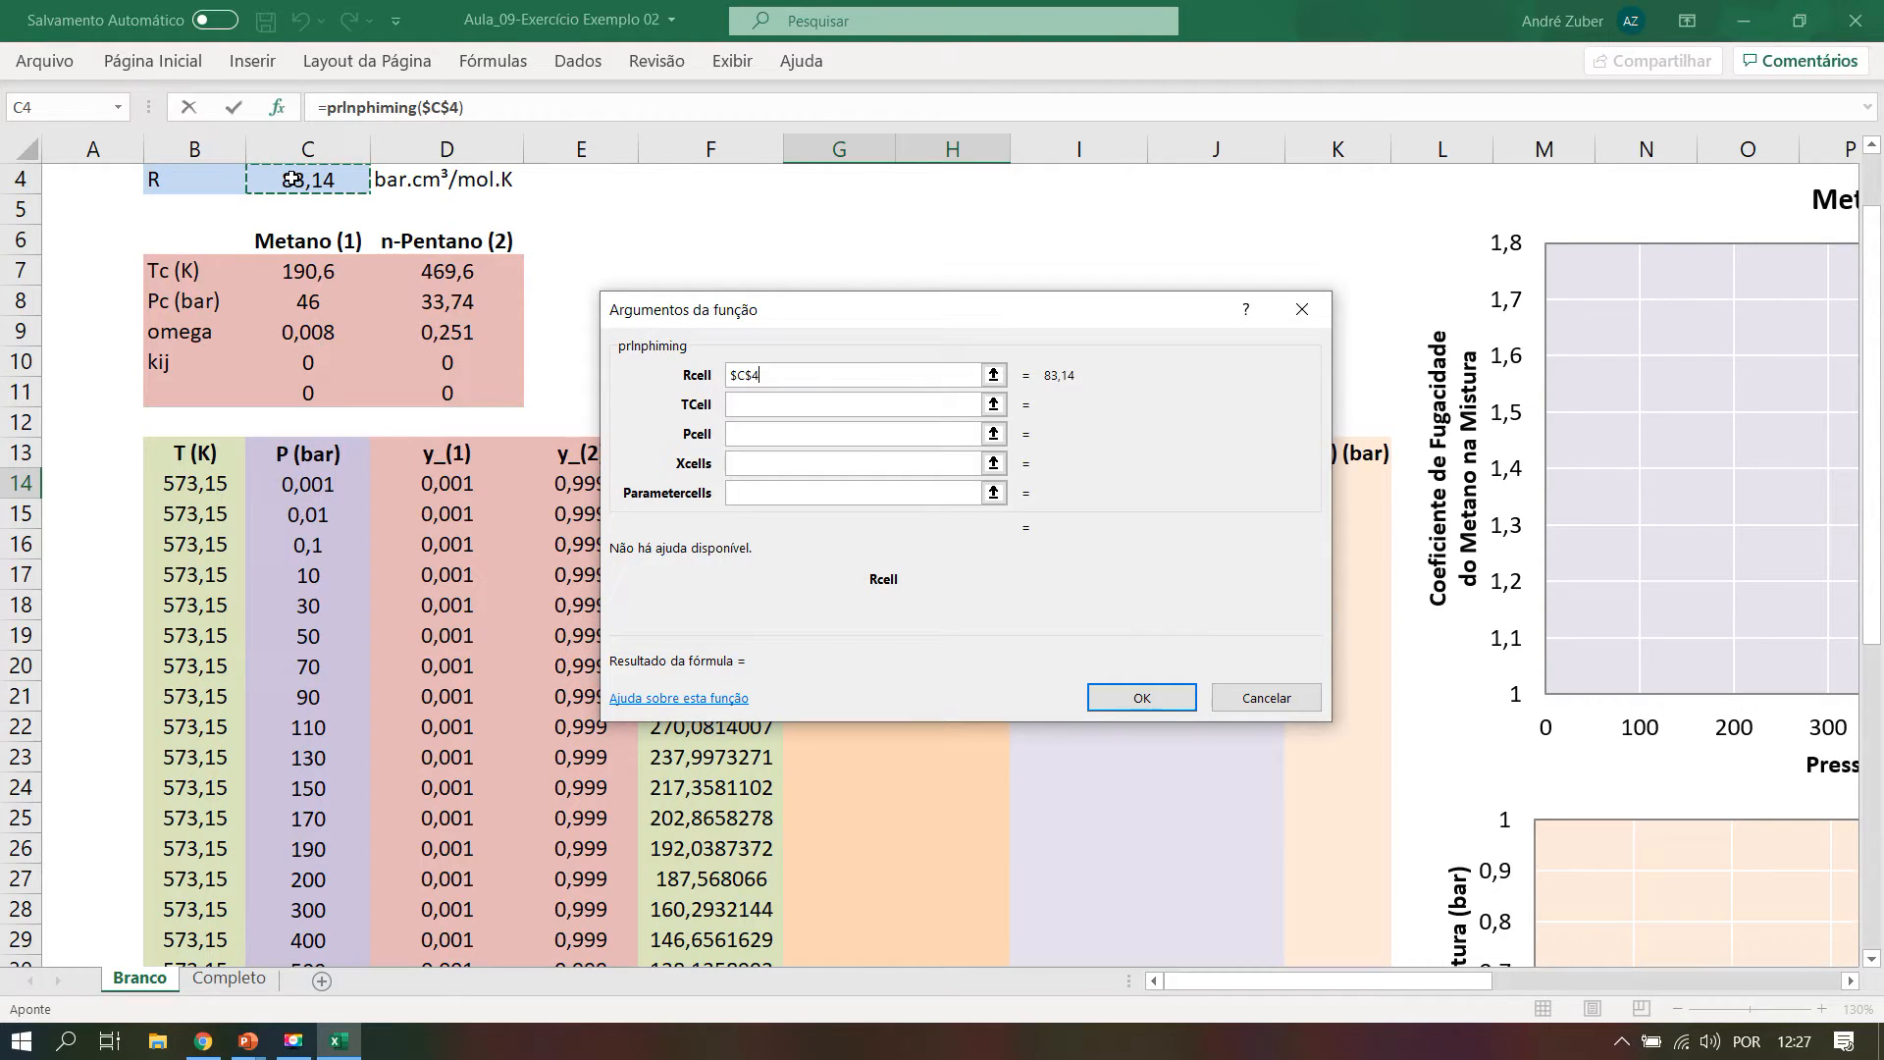
Set the TCell argument to the temperature in B14 and Pcell to the pressure in C14 for prlnphiming.
click(993, 404)
click(169, 485)
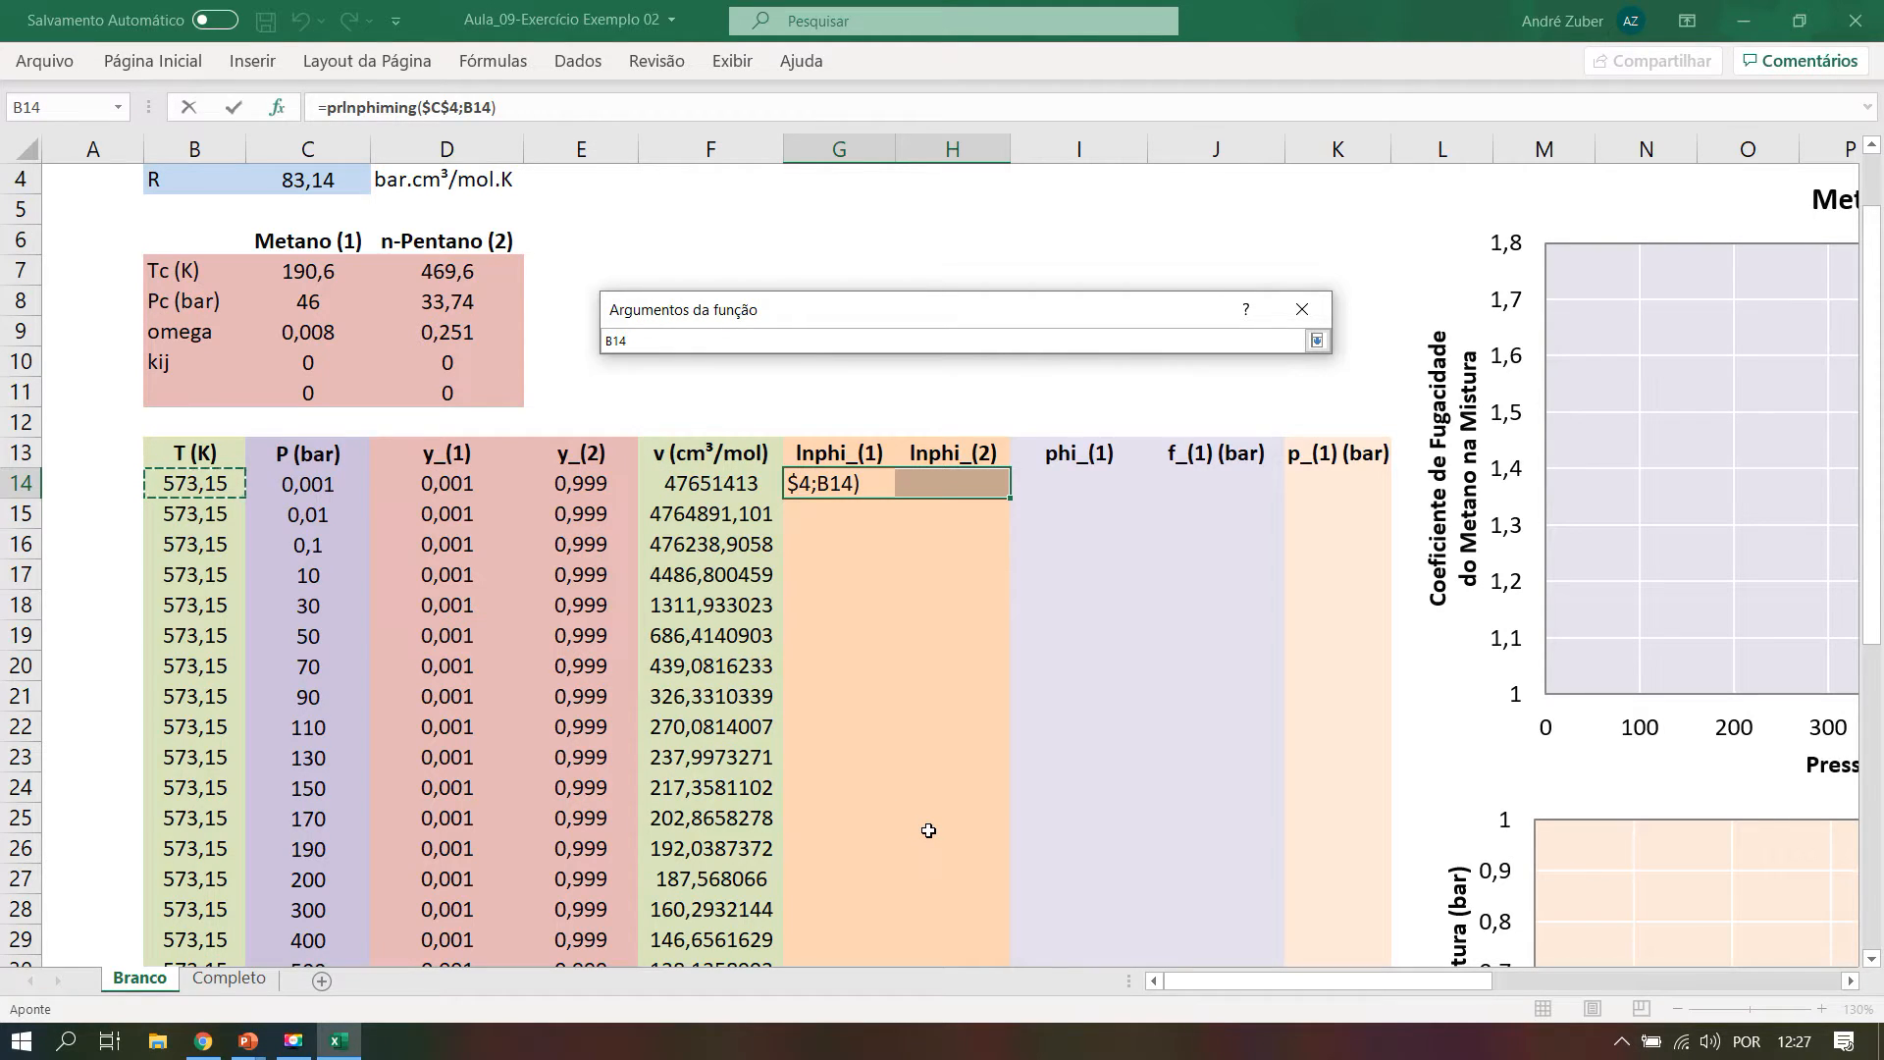
key(Return)
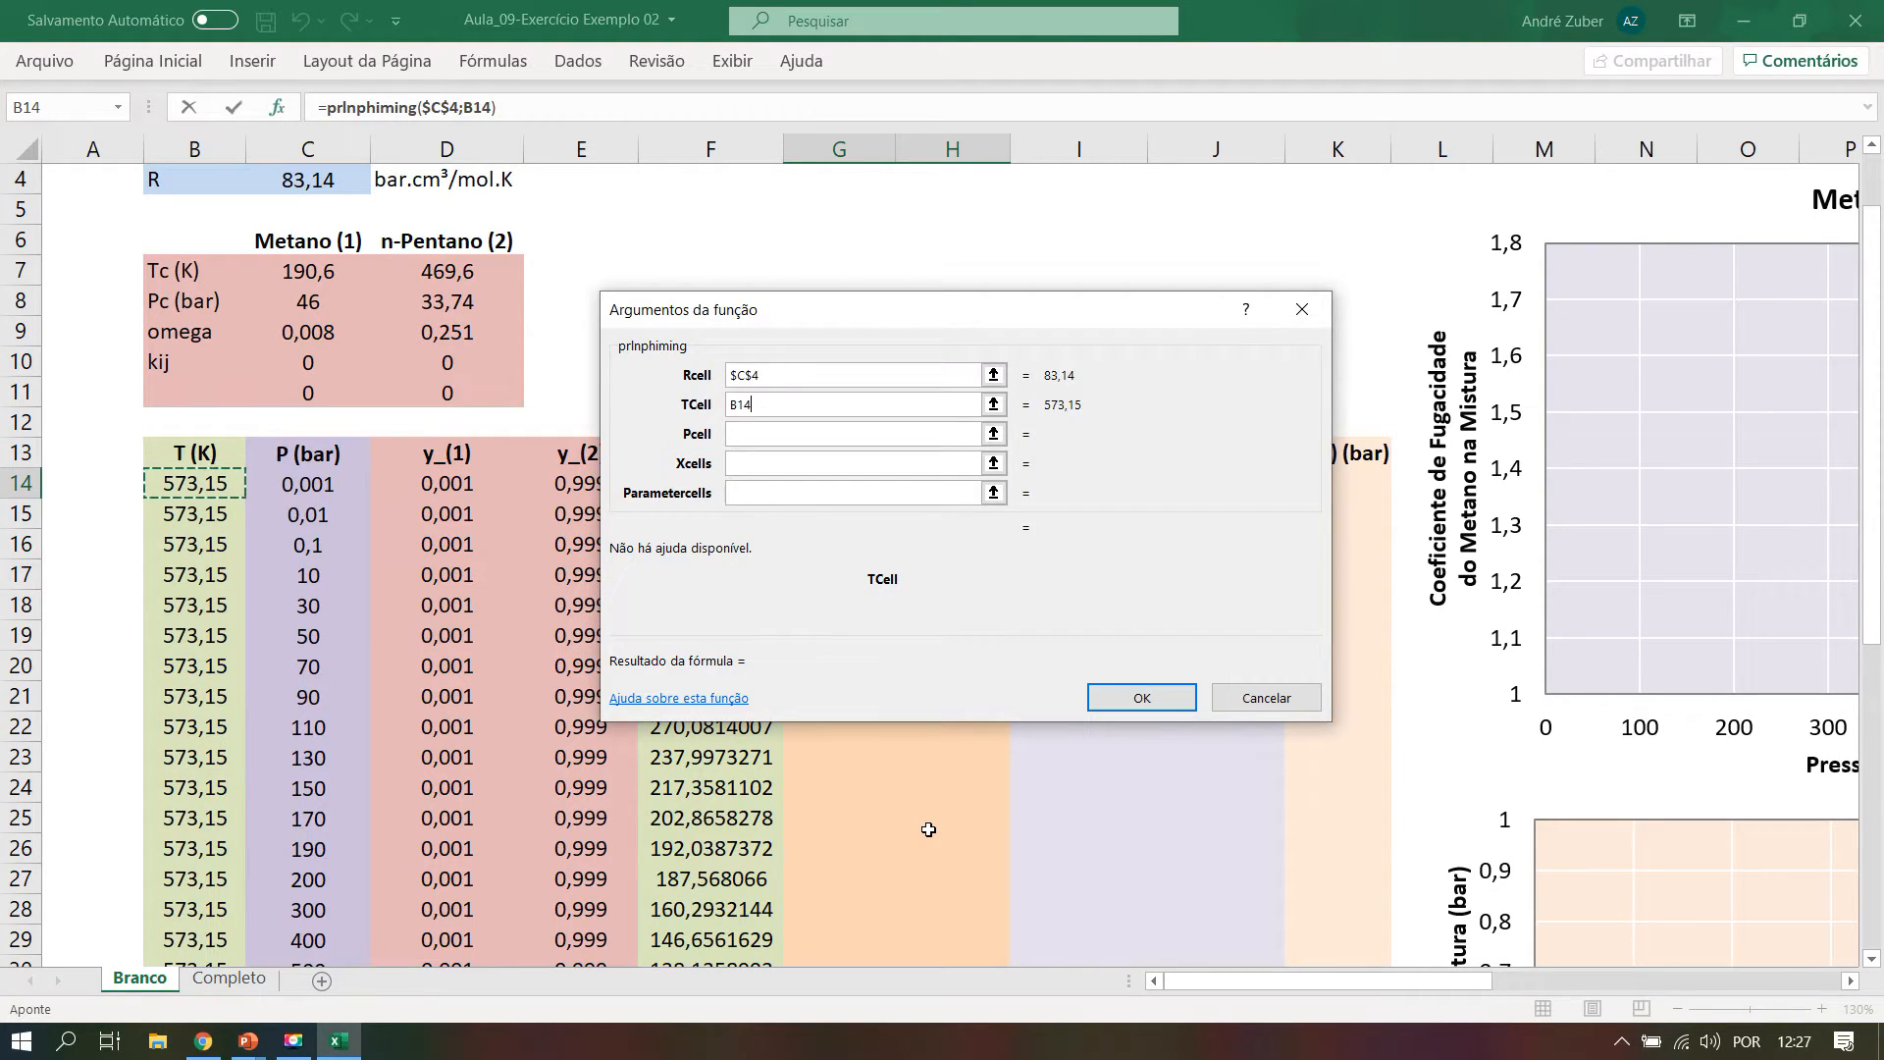
click(993, 434)
click(307, 484)
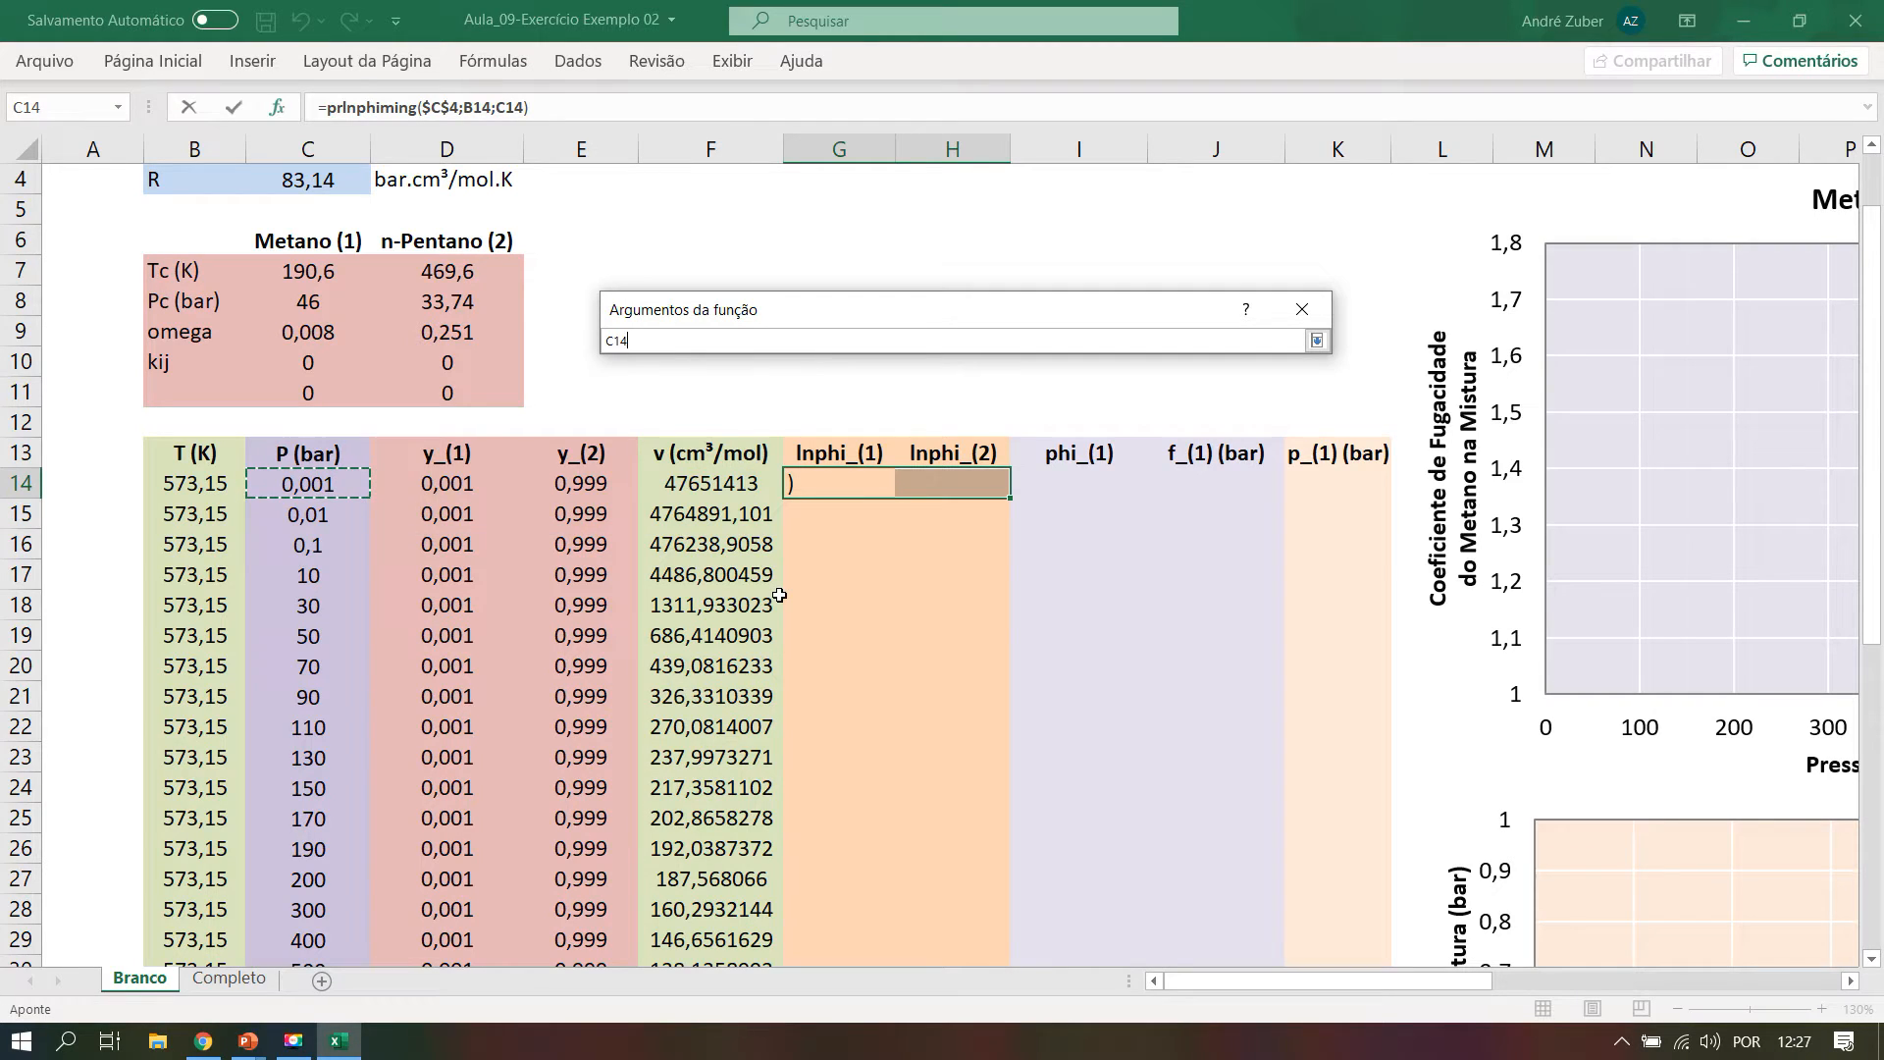
key(Return)
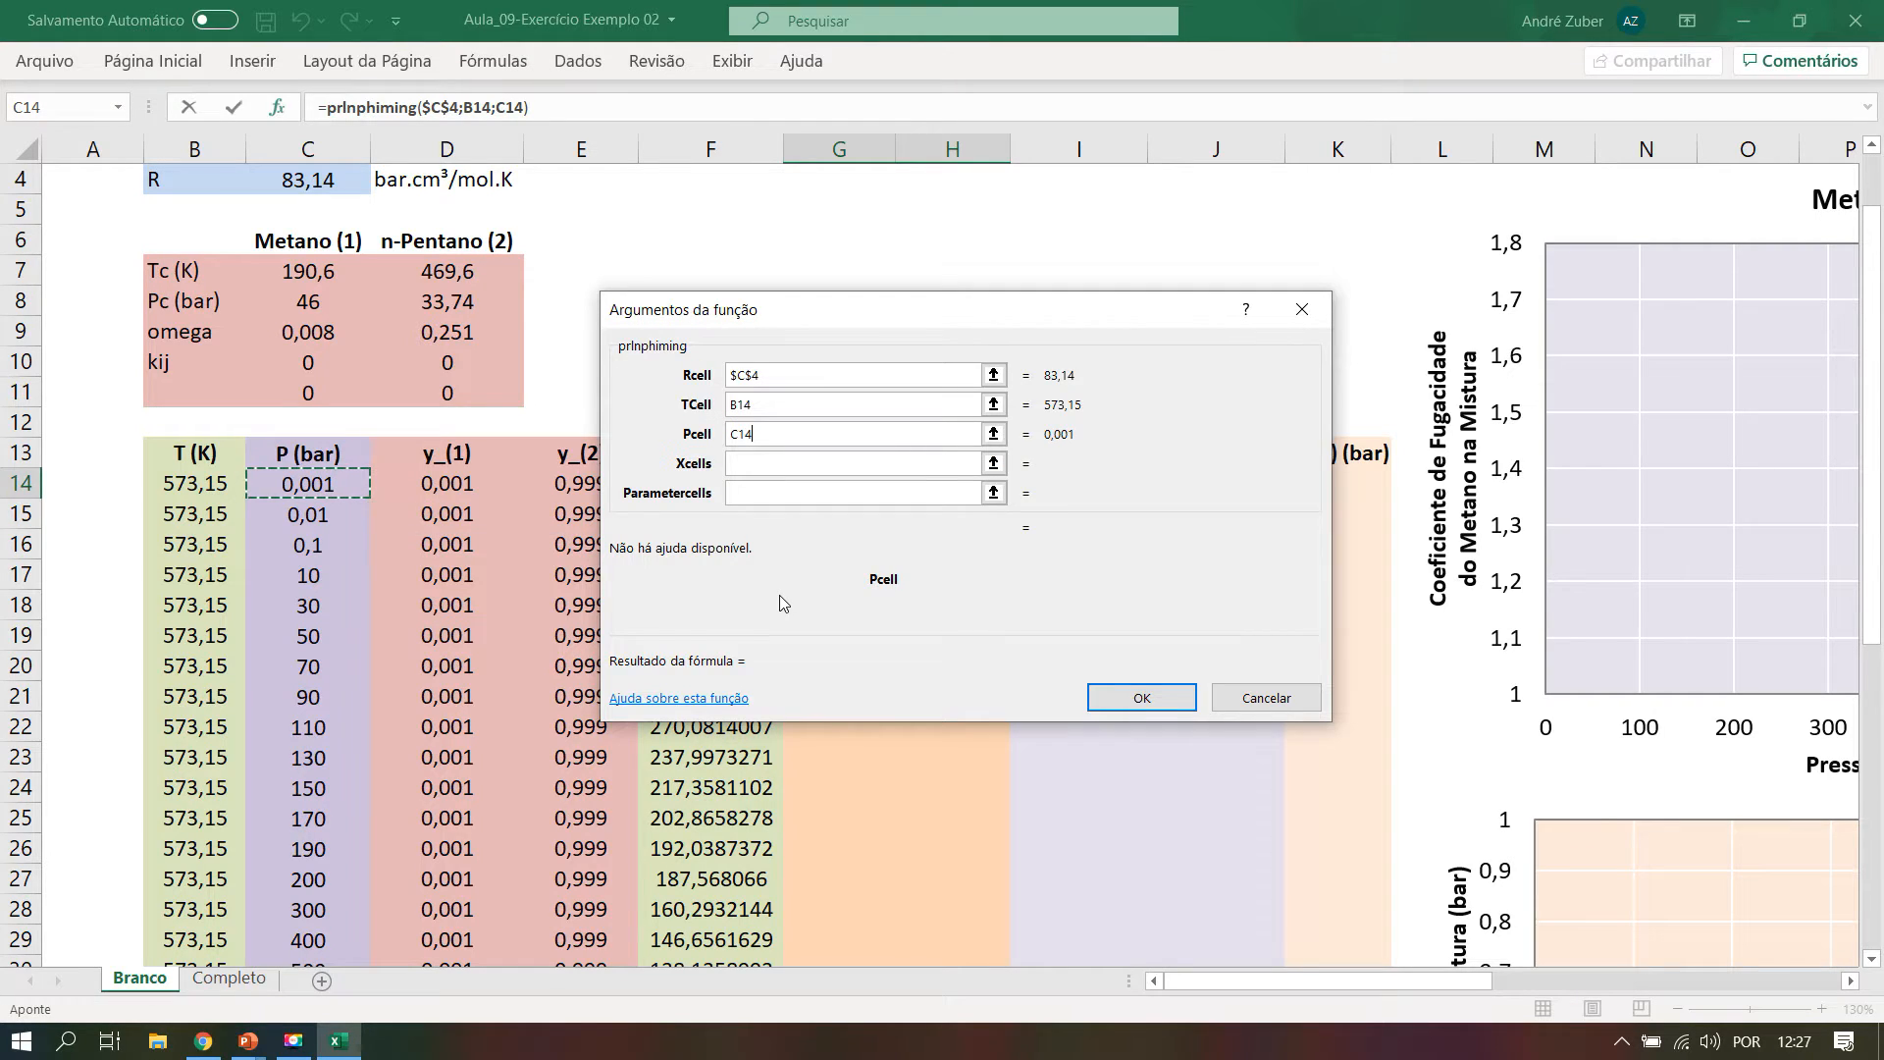
Set the prlnphiming function's Xcells argument to the mole fractions in D14:E14.
click(993, 464)
drag(450, 483, 581, 483)
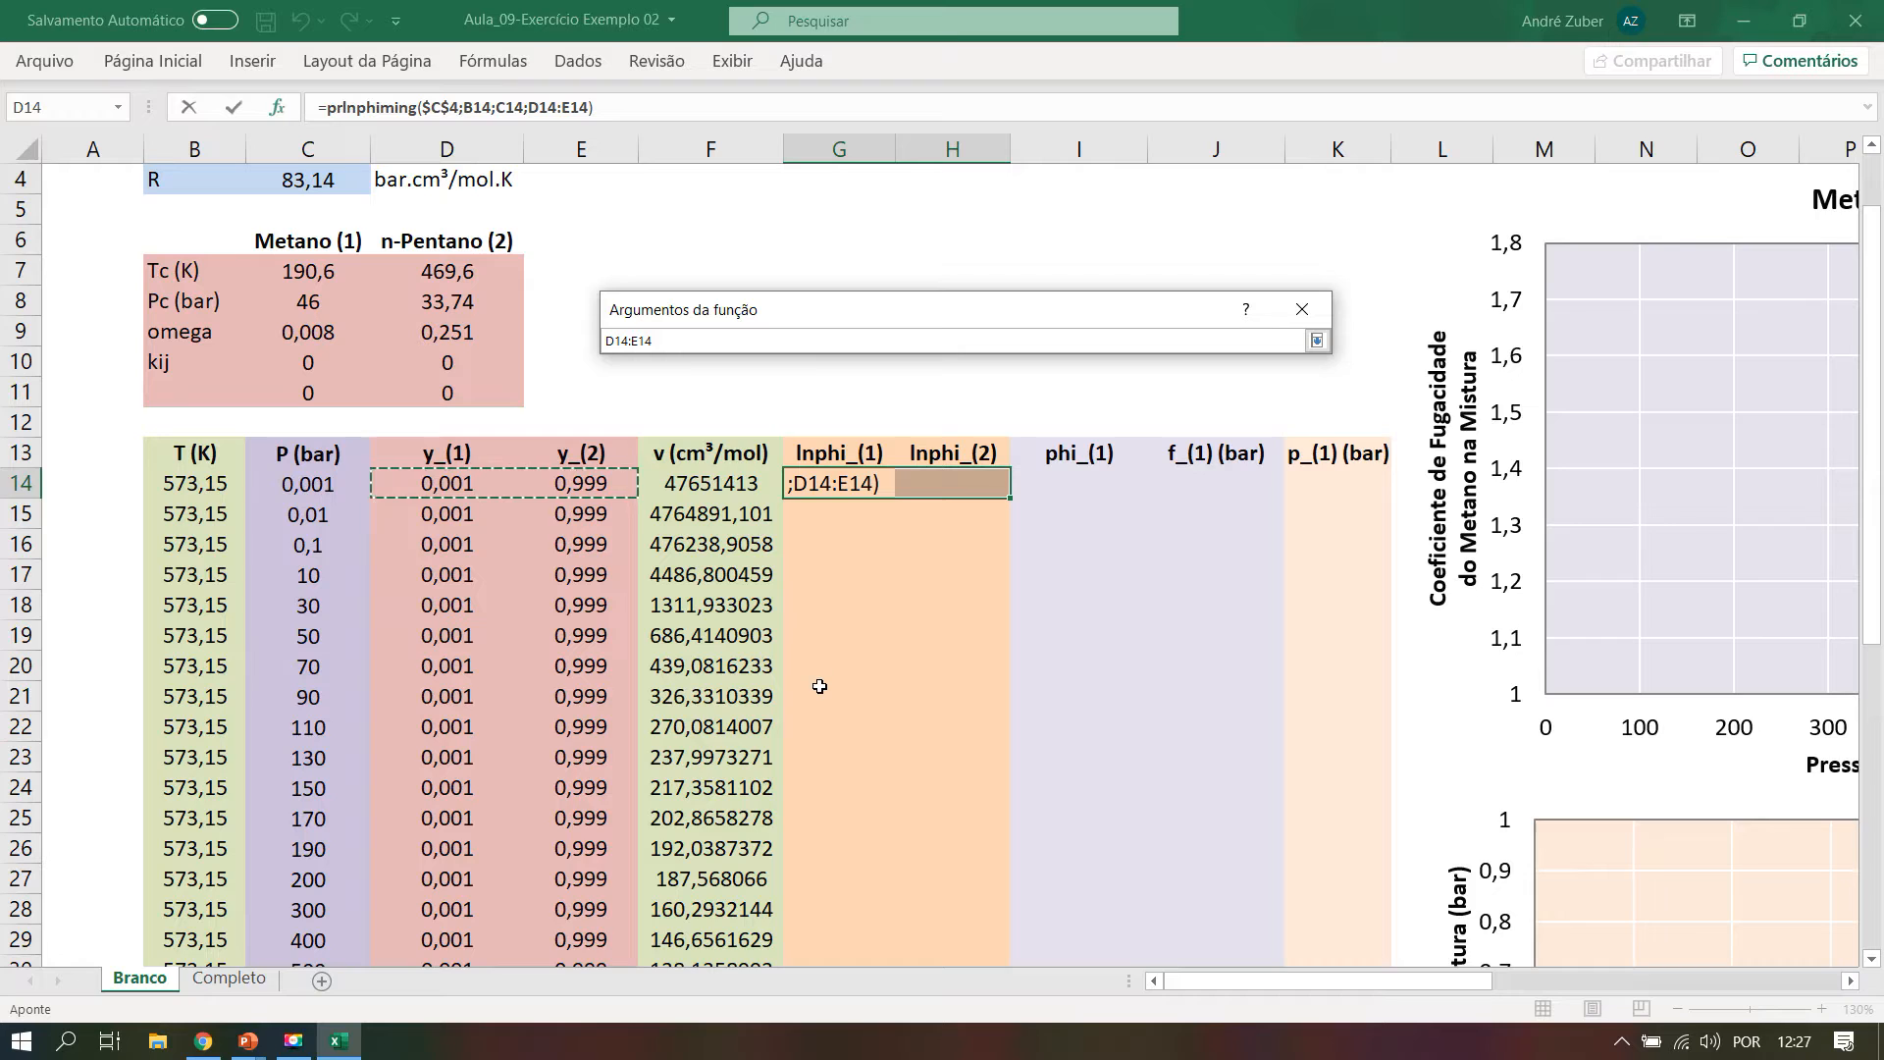
key(Return)
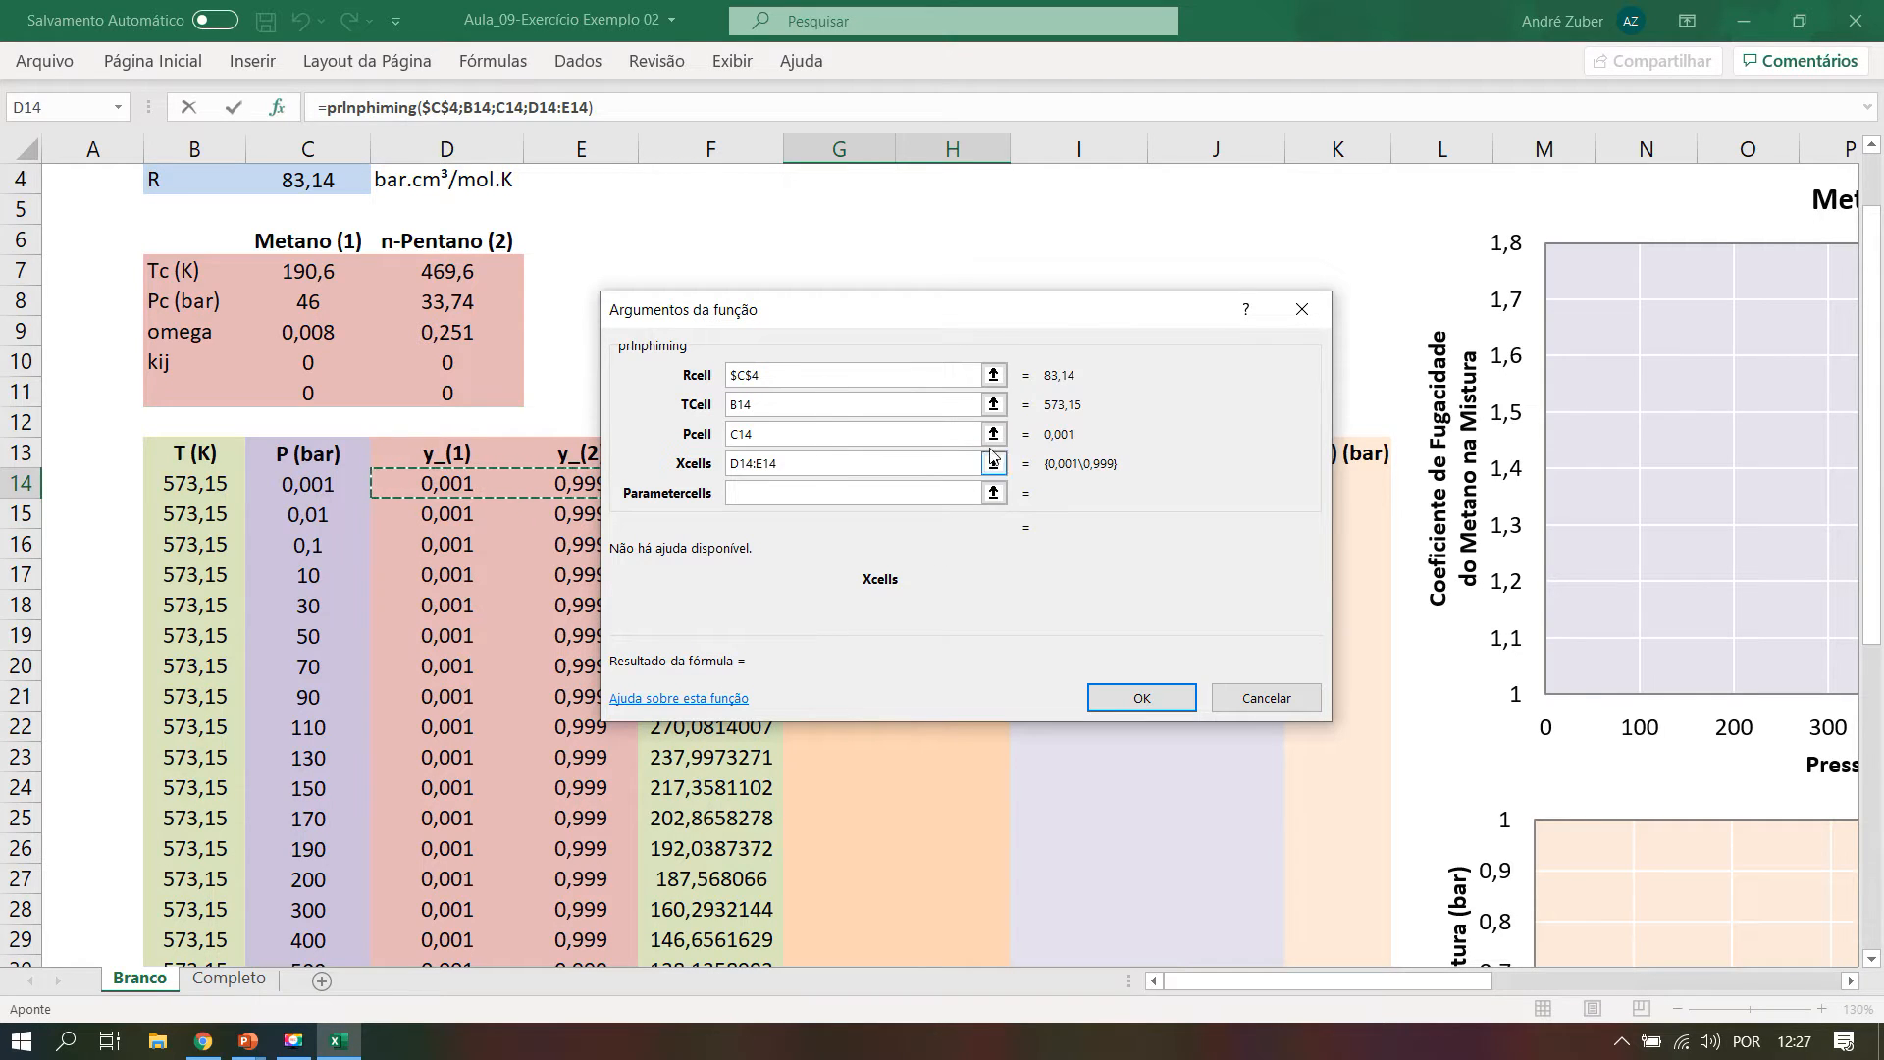
Set Parametercells to the component parameters as the absolute range $C$7:$D$11 and finish the prlnphiming formula.
click(993, 493)
drag(307, 272, 460, 392)
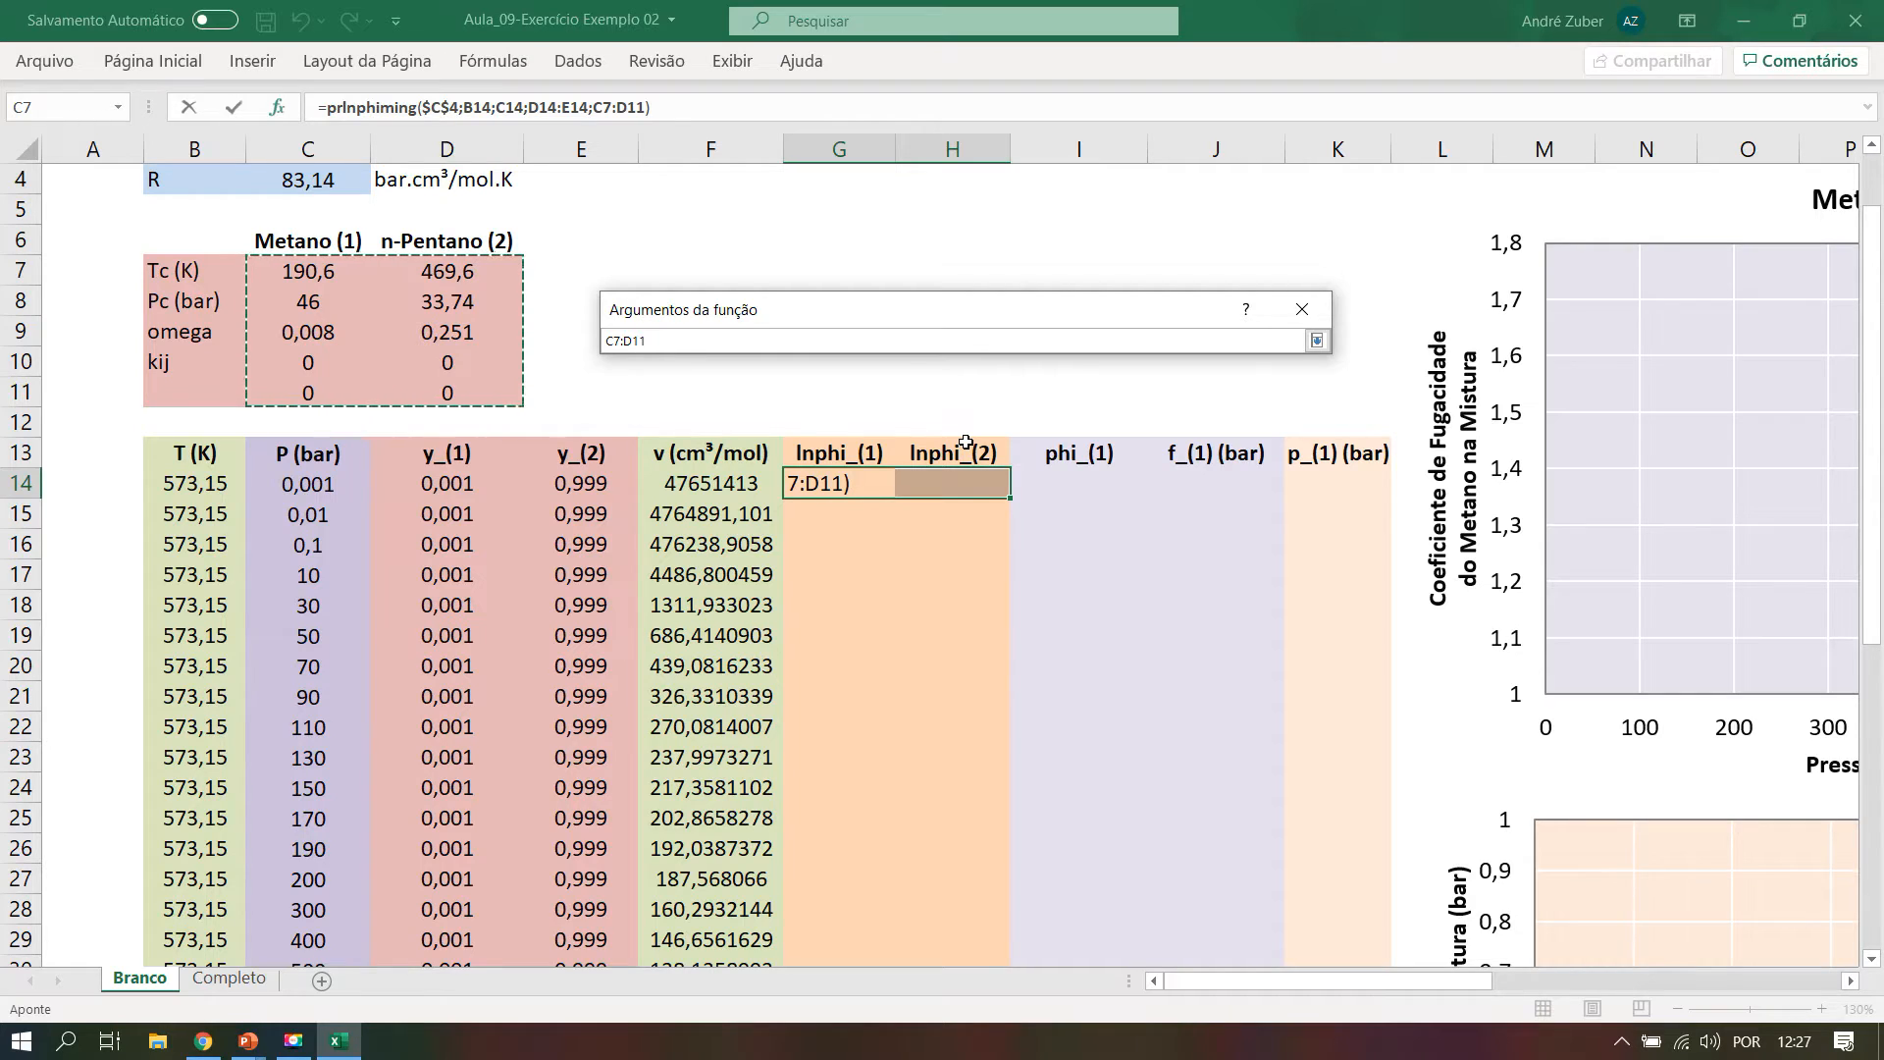
key(F4)
key(Return)
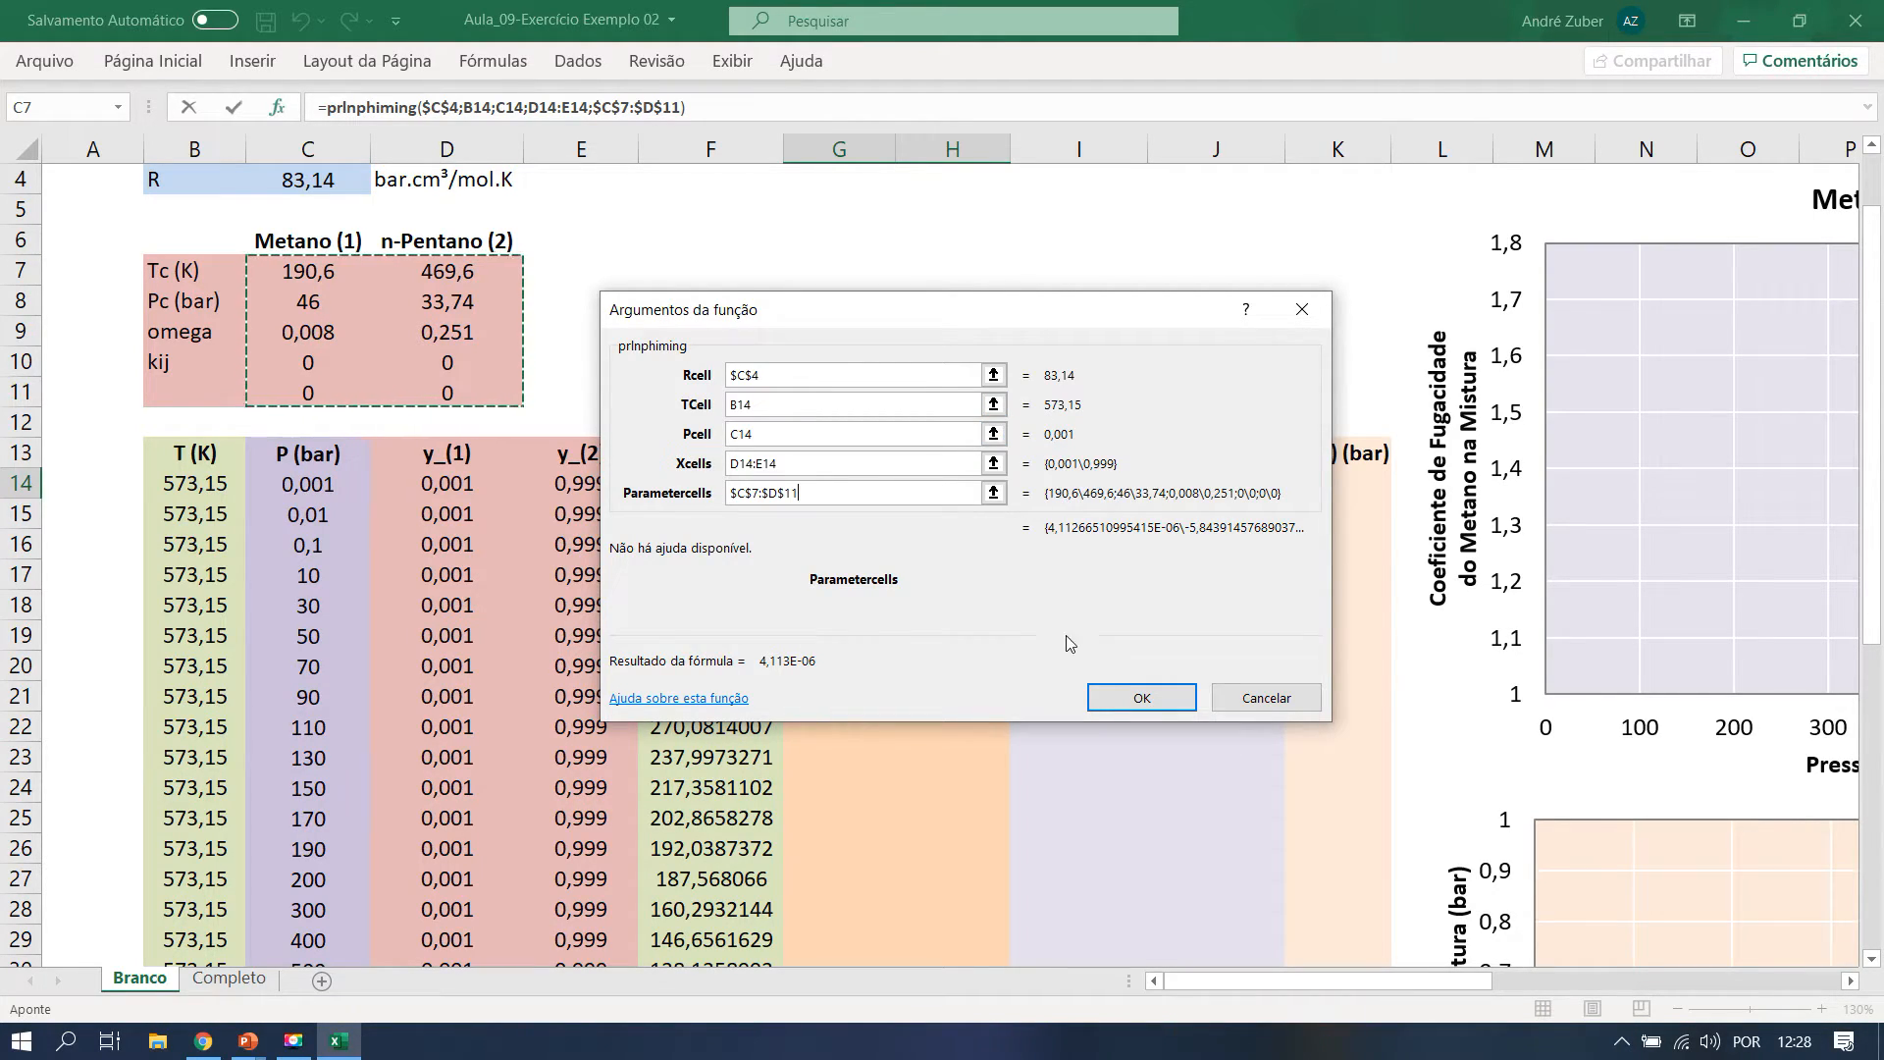
click(1162, 703)
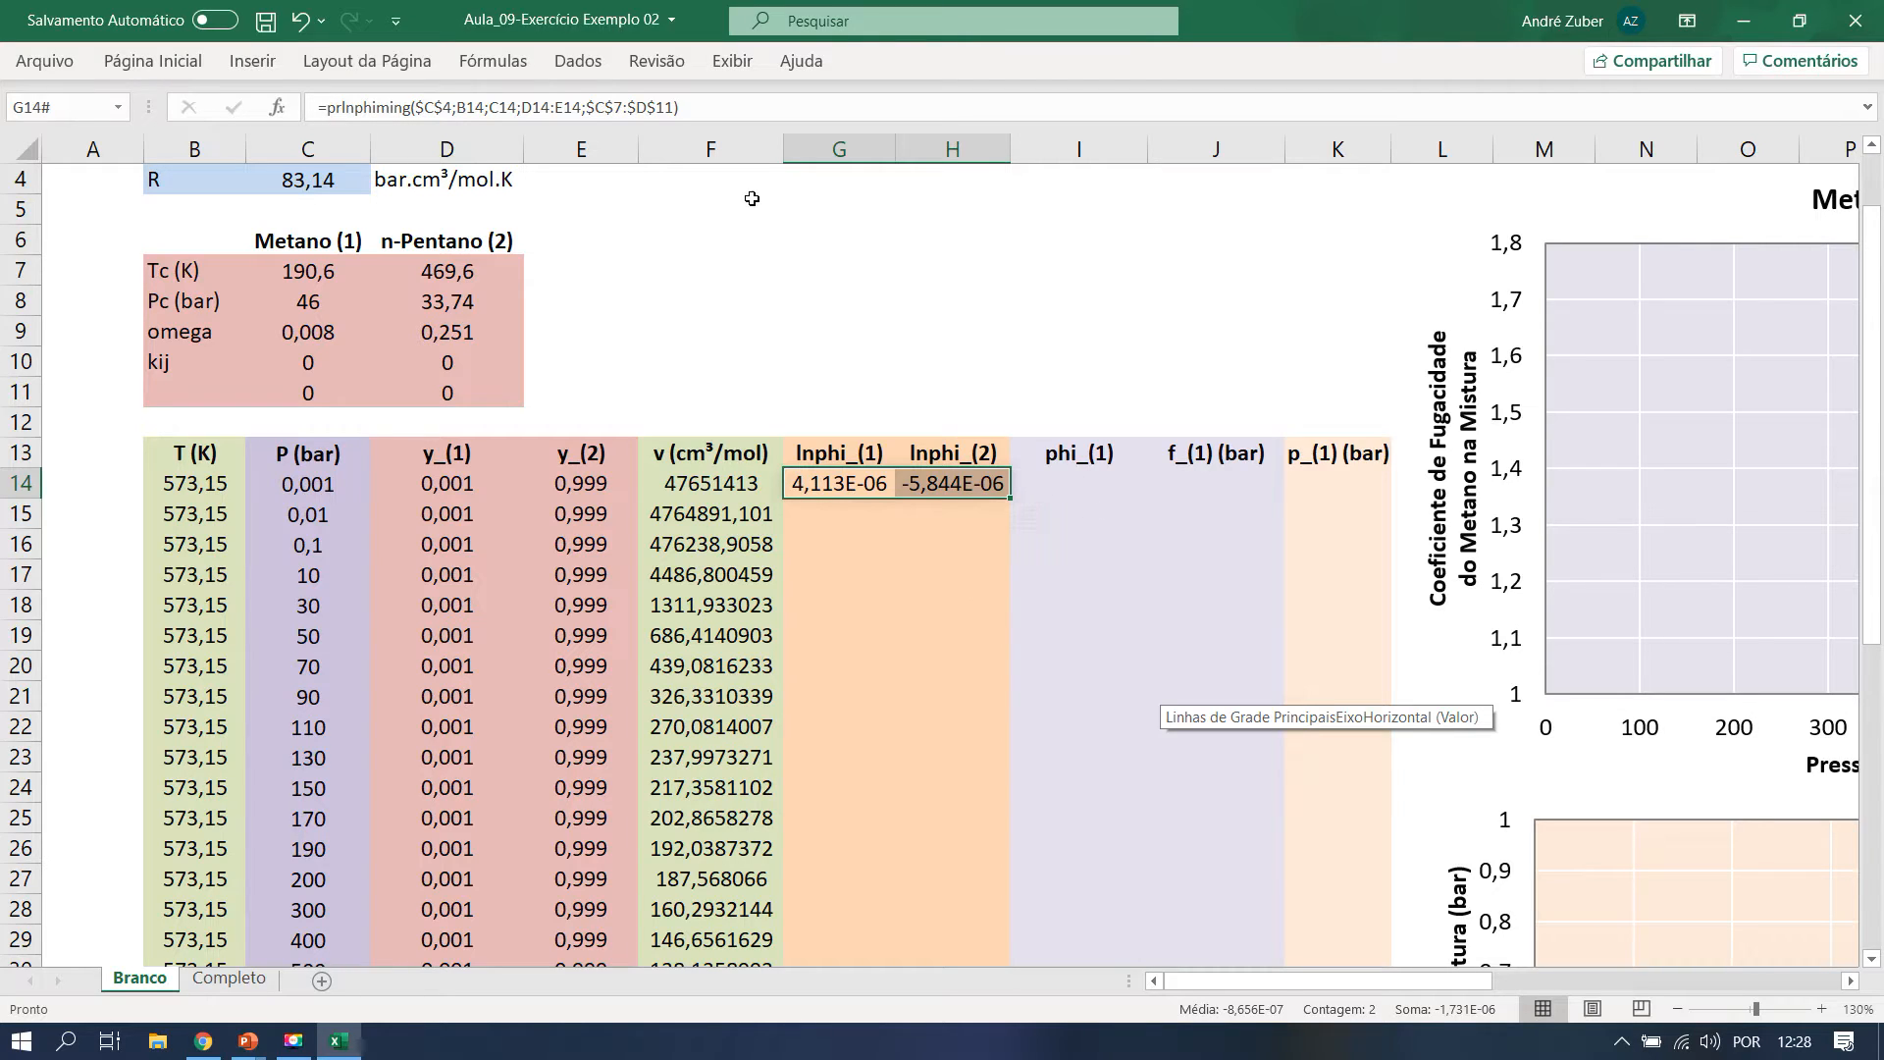
Re-enter the prlnphiming formula for G14:H14 and copy both cells down to row 32.
click(706, 106)
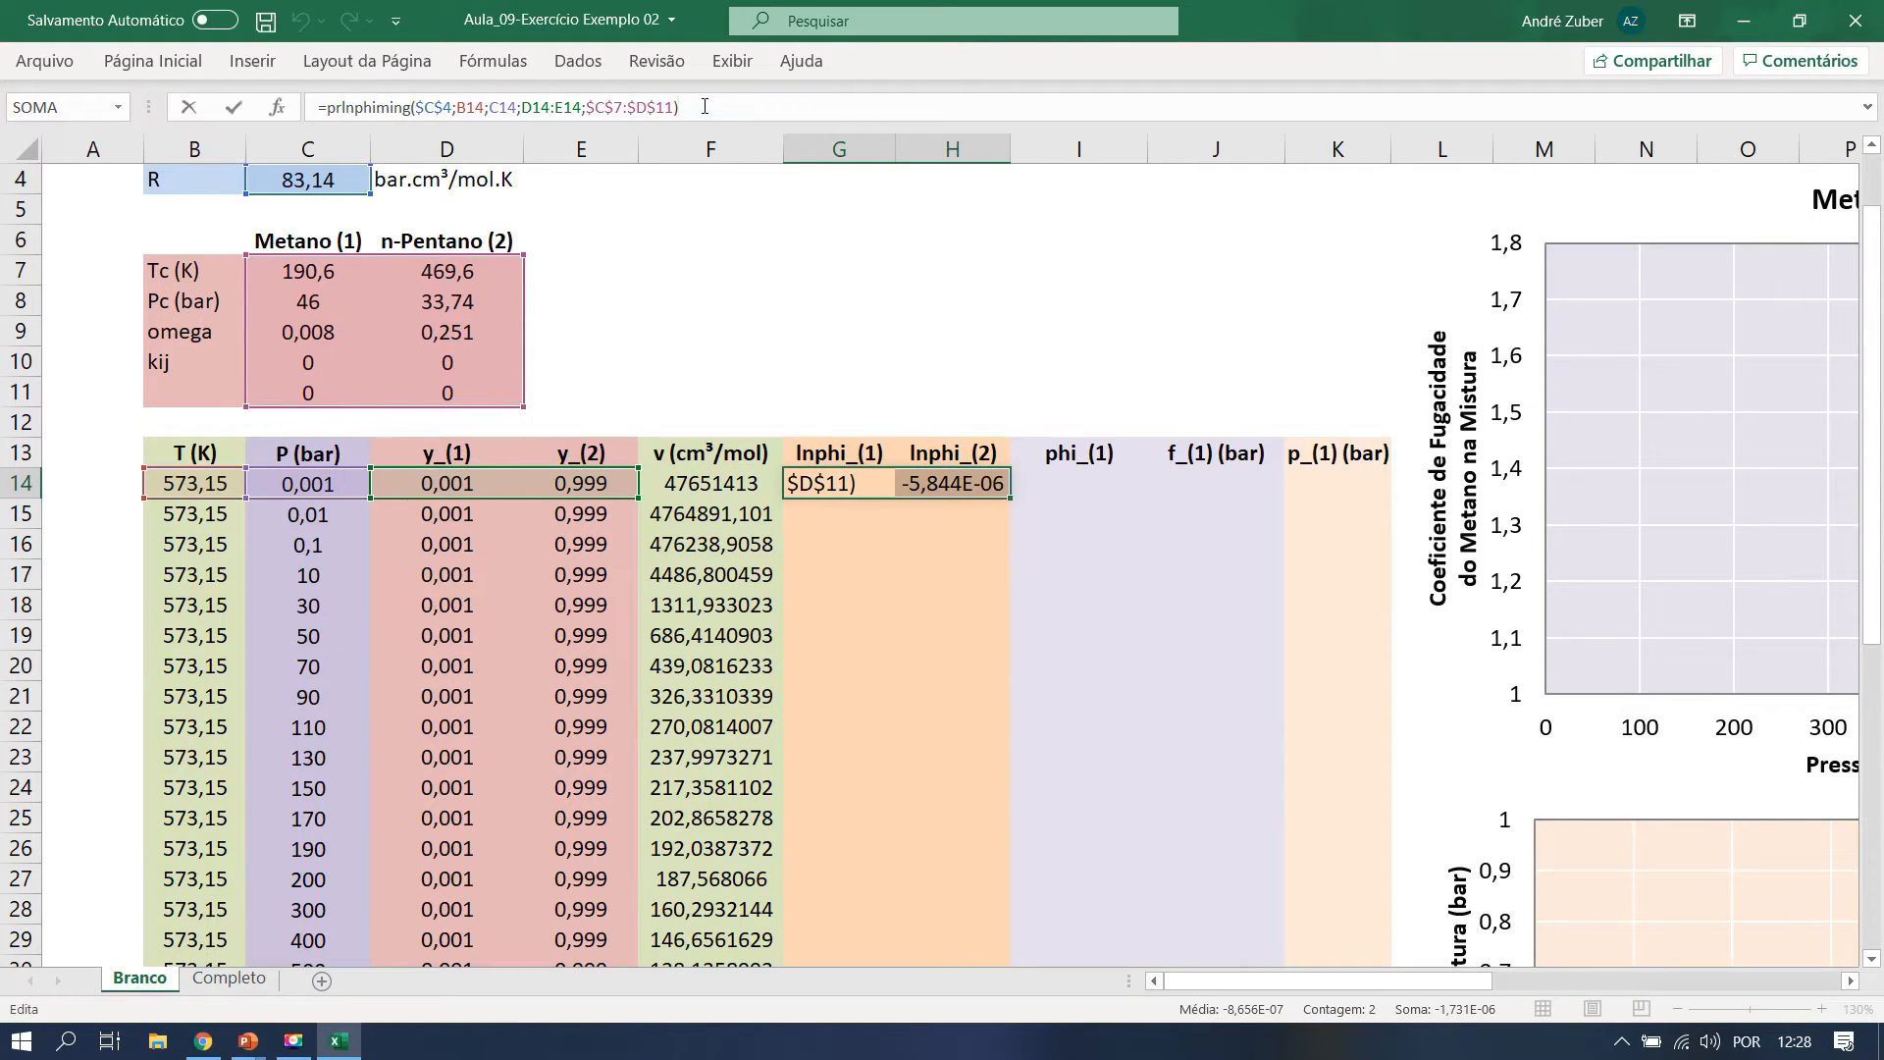
key(ctrl+Return)
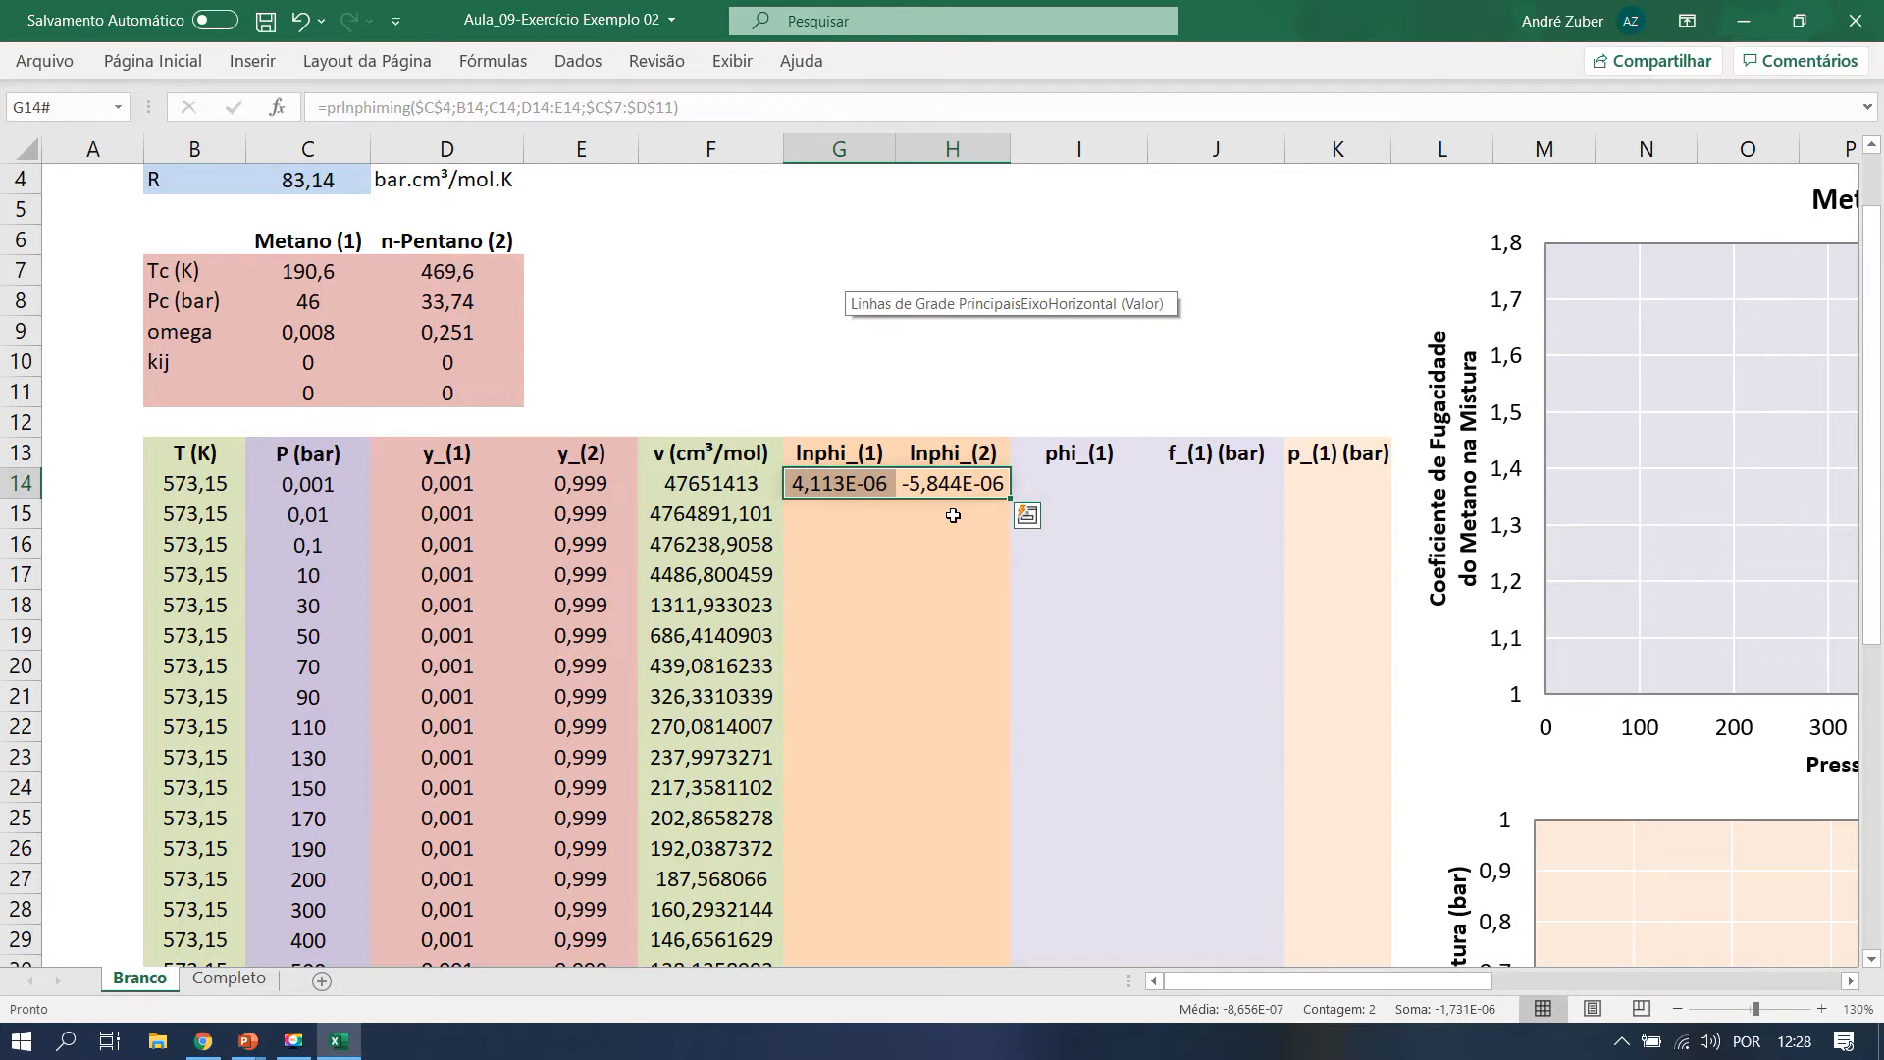
scroll(950, 506, down, 1)
drag(1010, 405, 1016, 922)
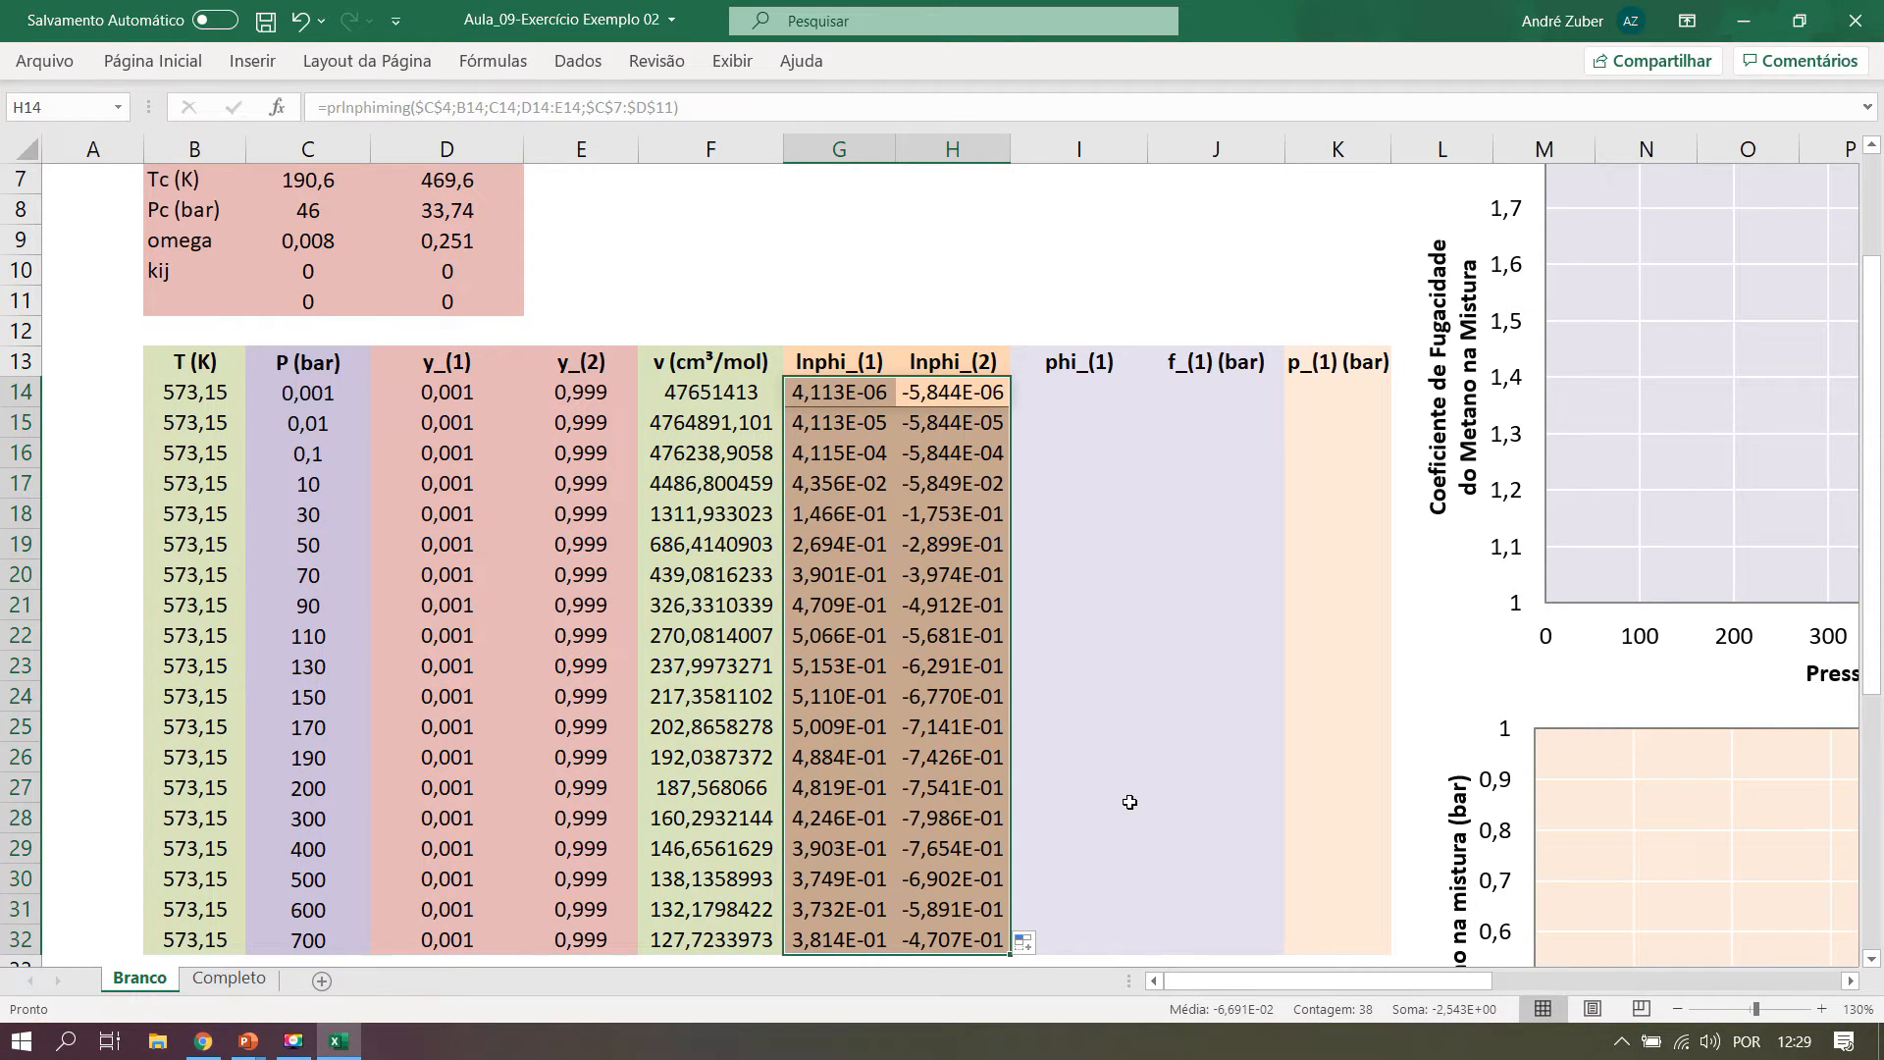
click(1065, 330)
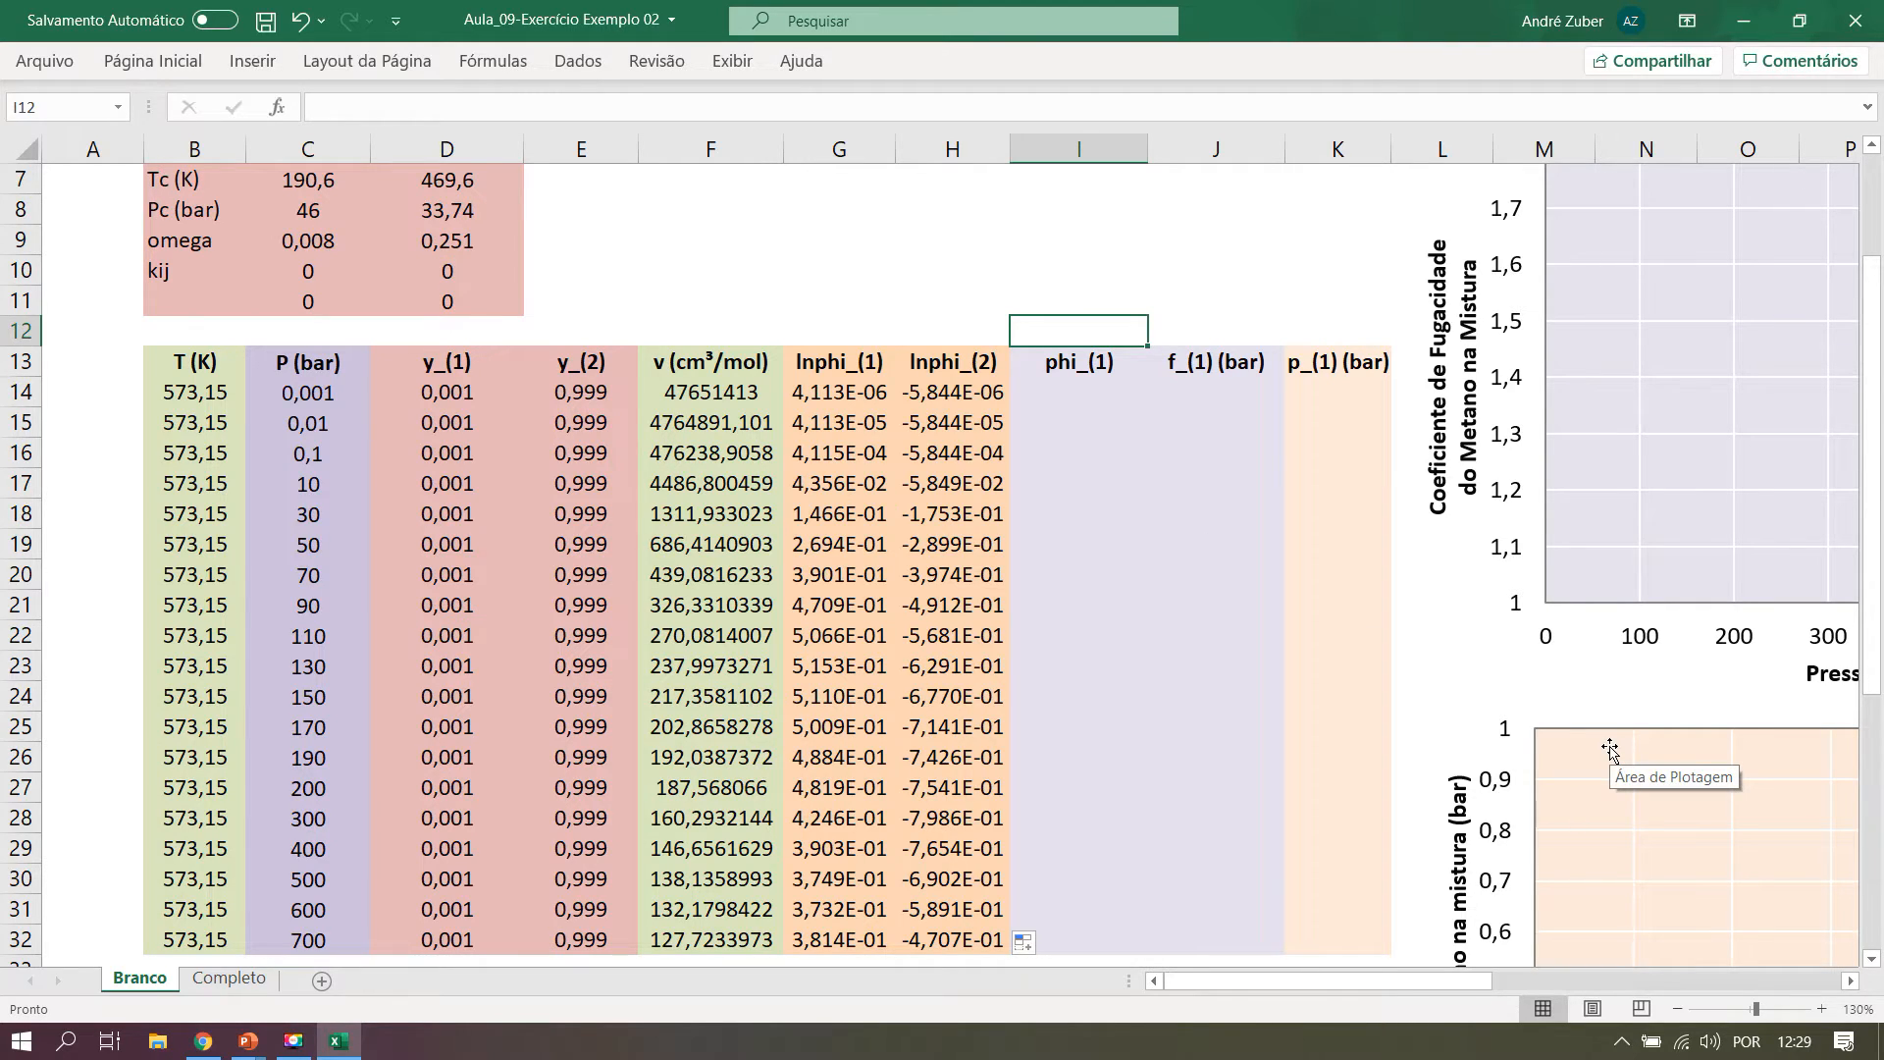
click(848, 391)
key(shift+Right)
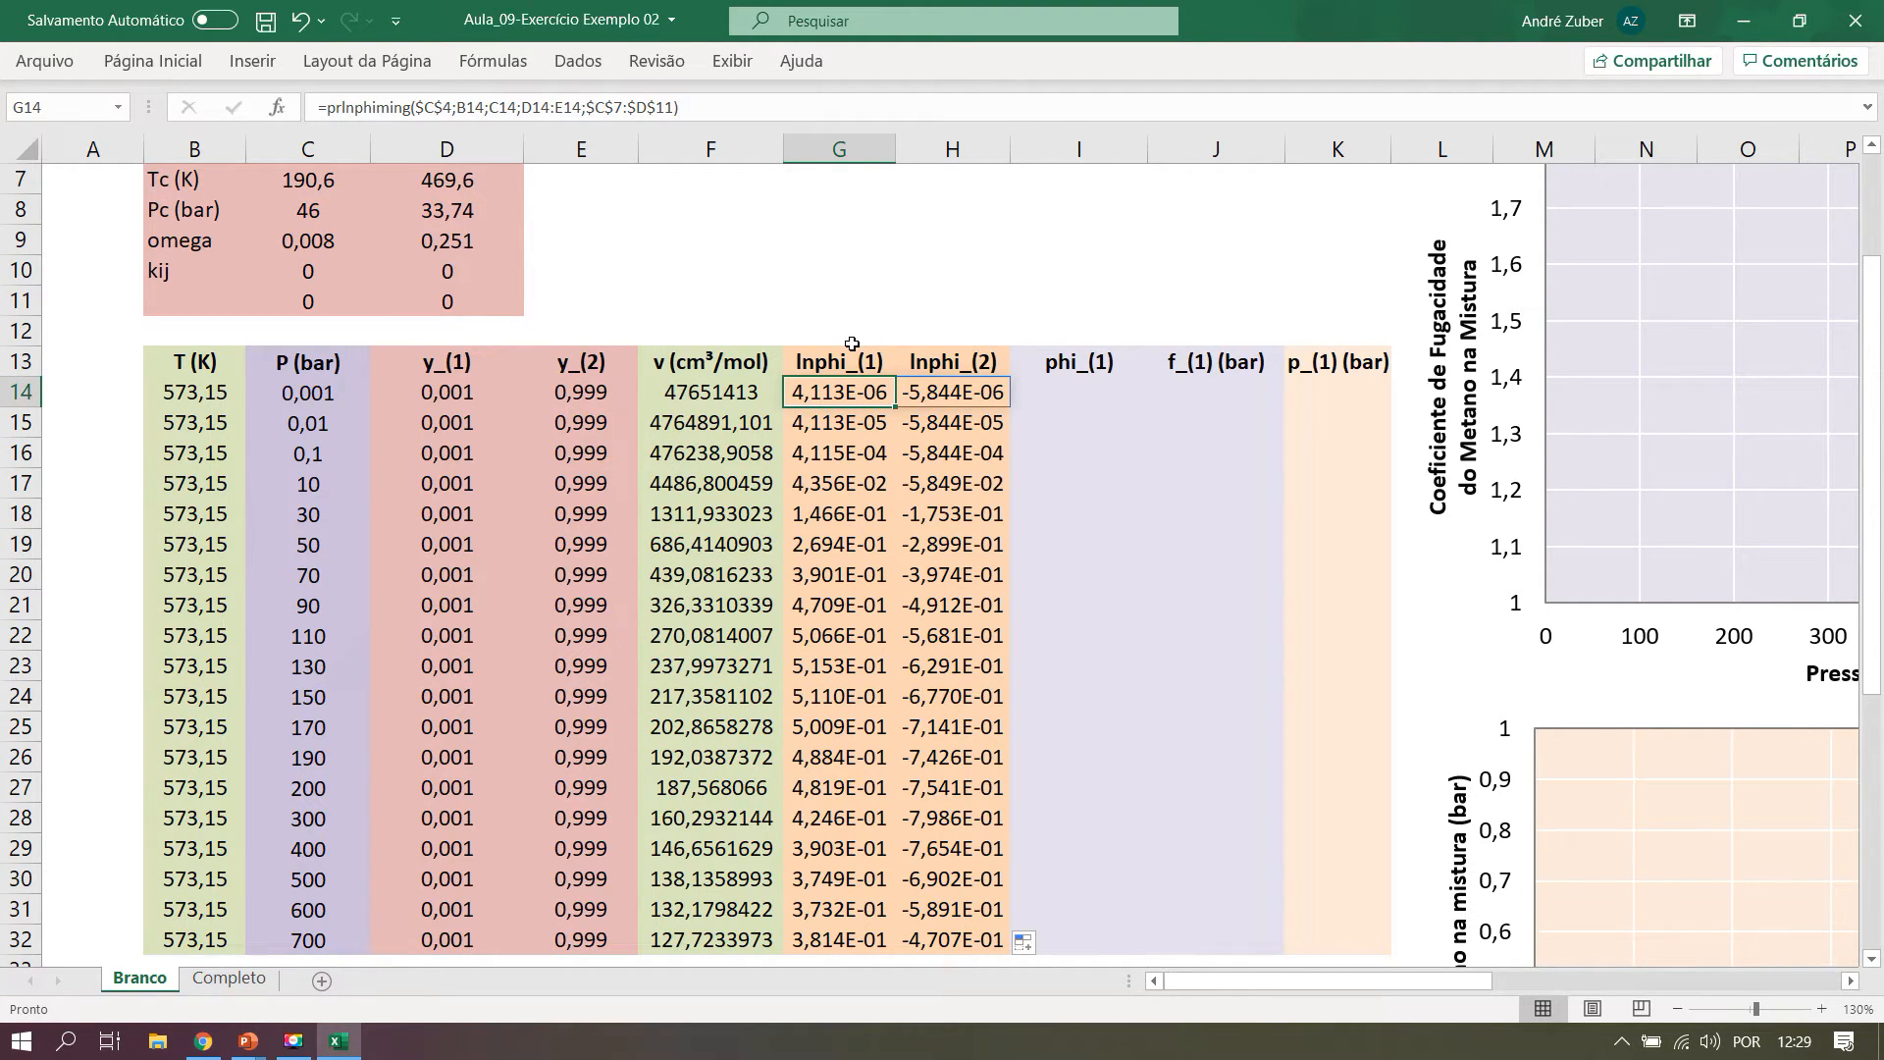
click(1080, 391)
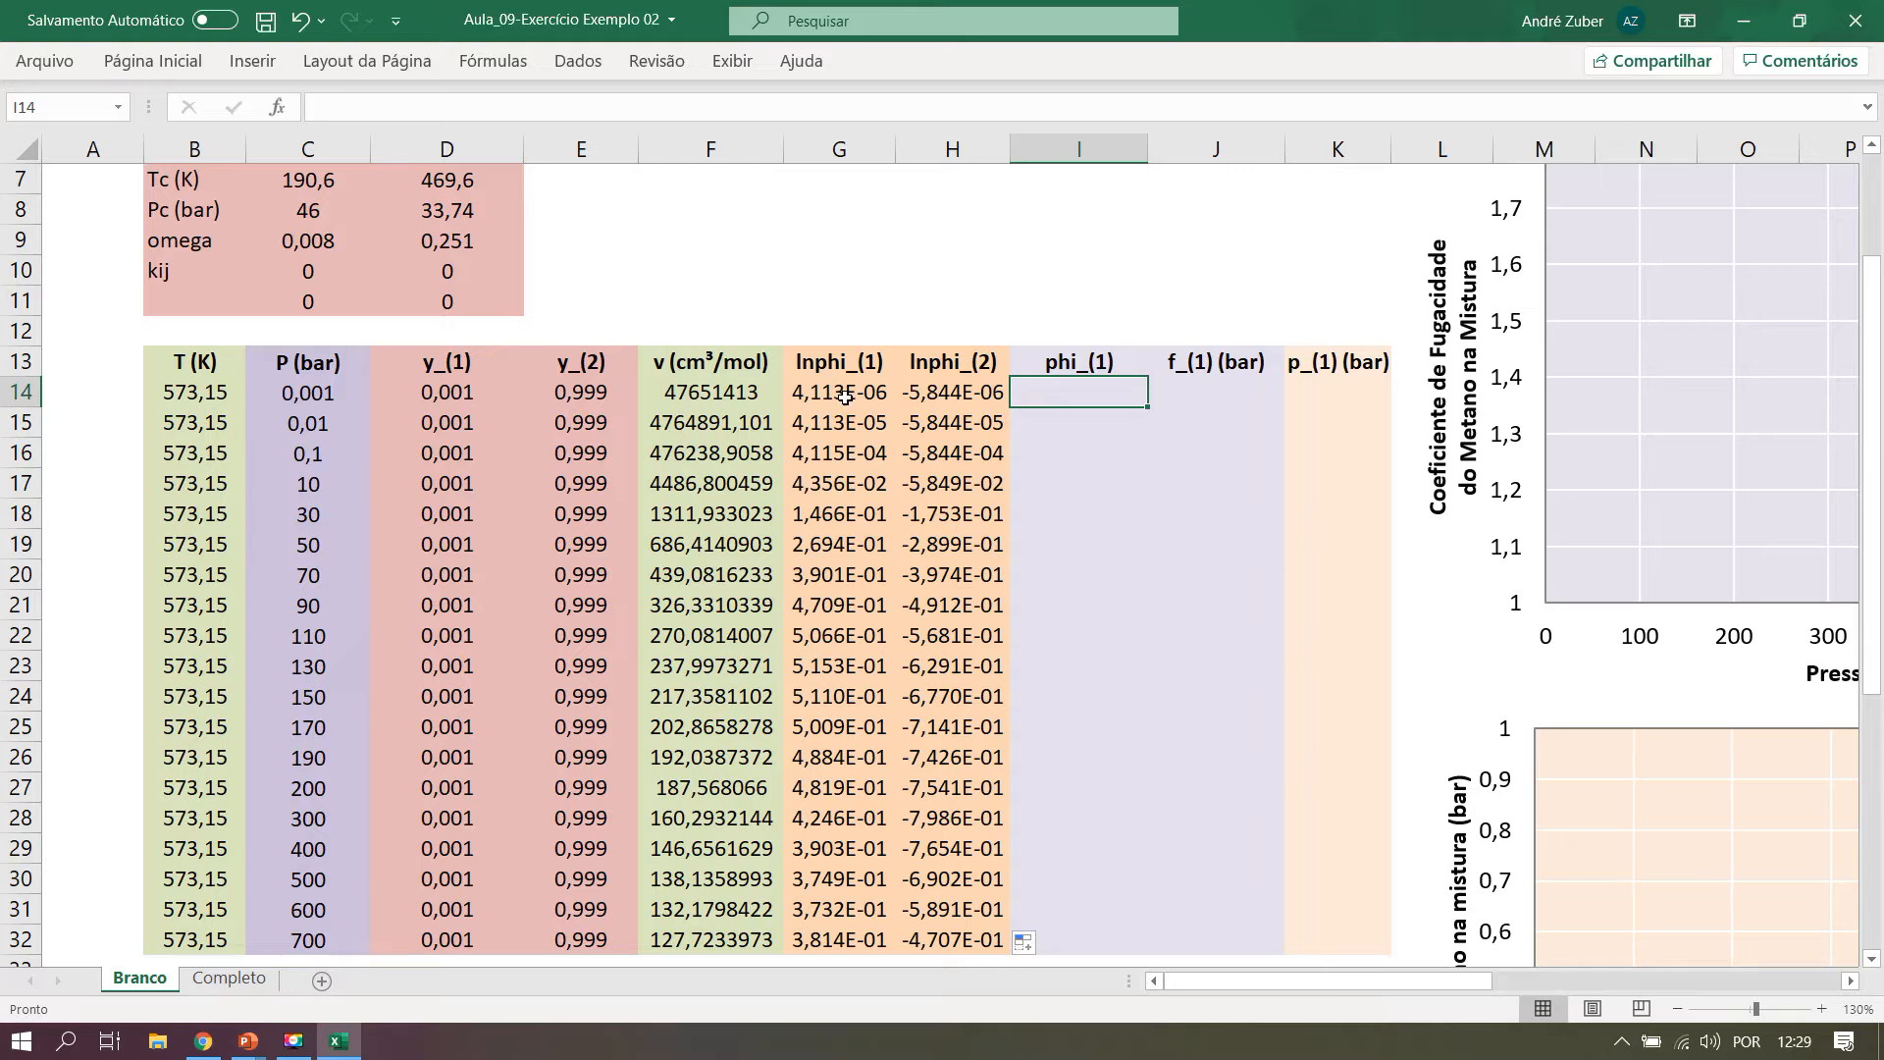
drag(845, 397, 942, 395)
Calculate methane's fugacity coefficient in I14 with =EXP(G14) and copy the formula down to I32.
click(1084, 395)
text(=)
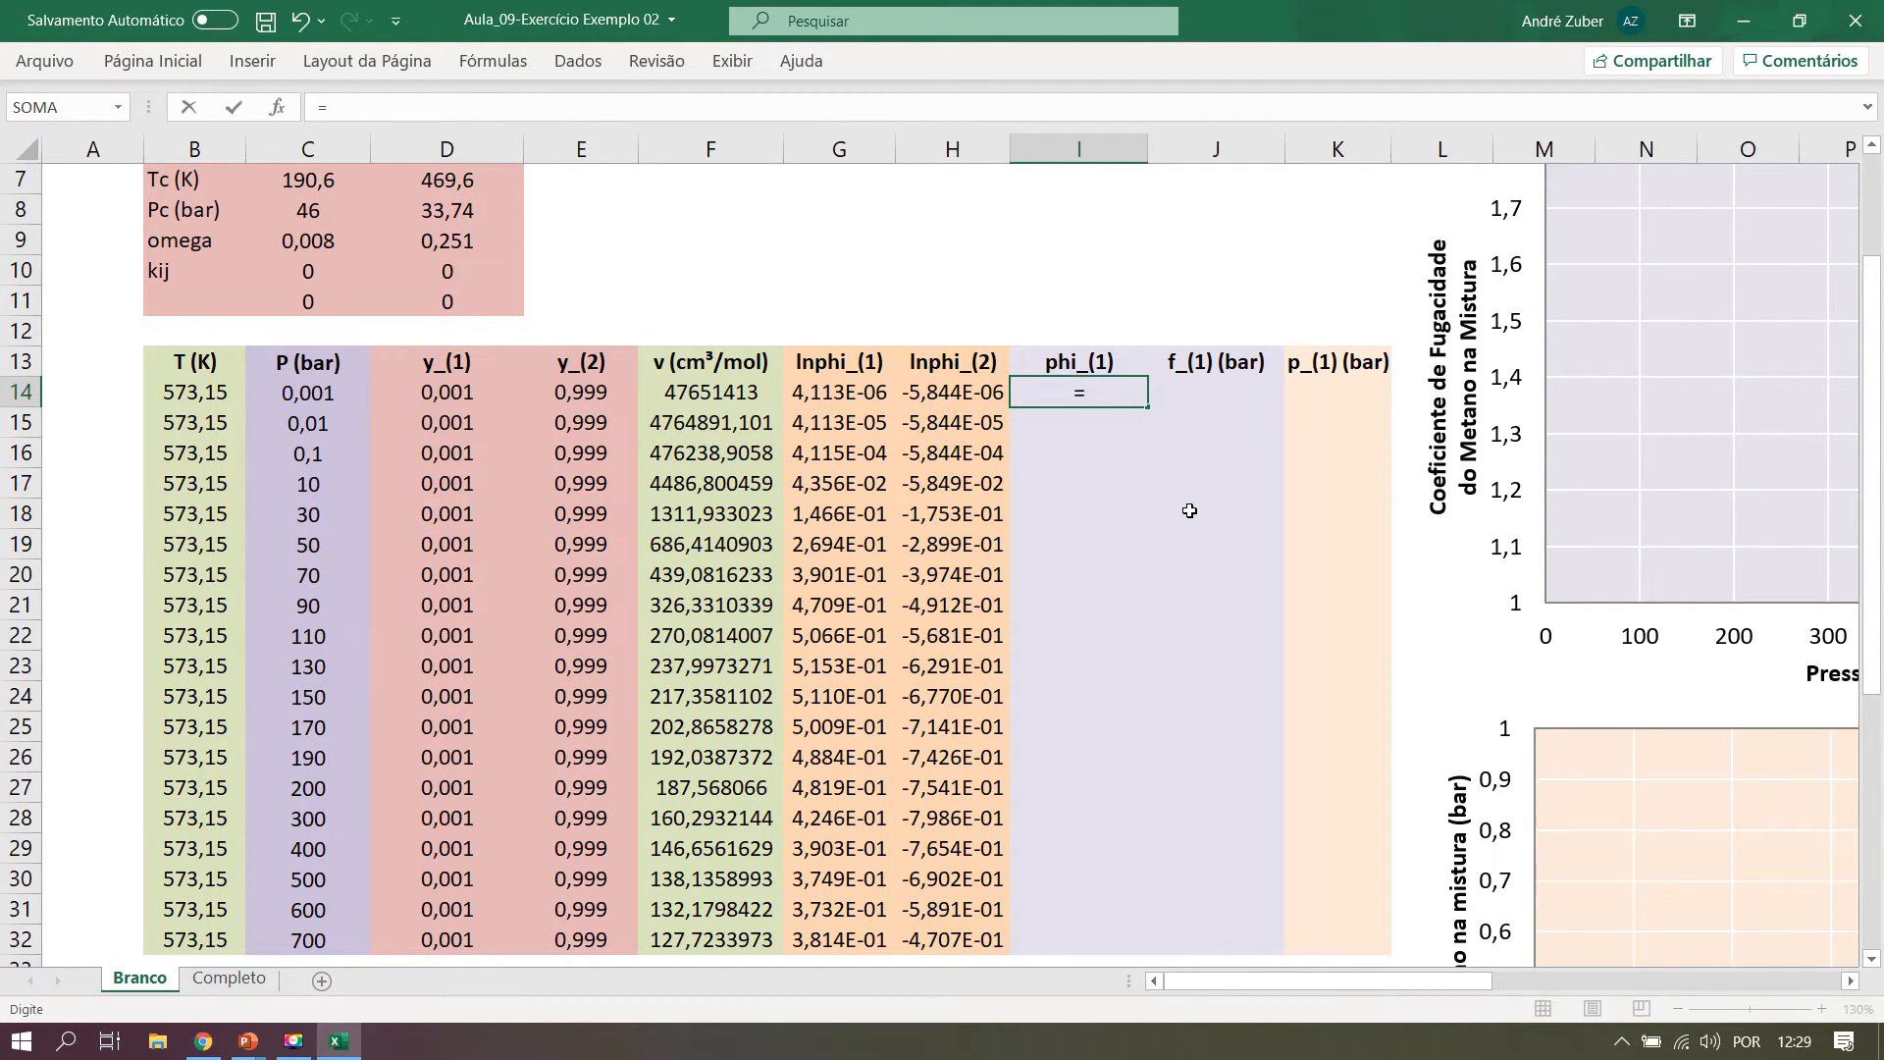
text(exp()
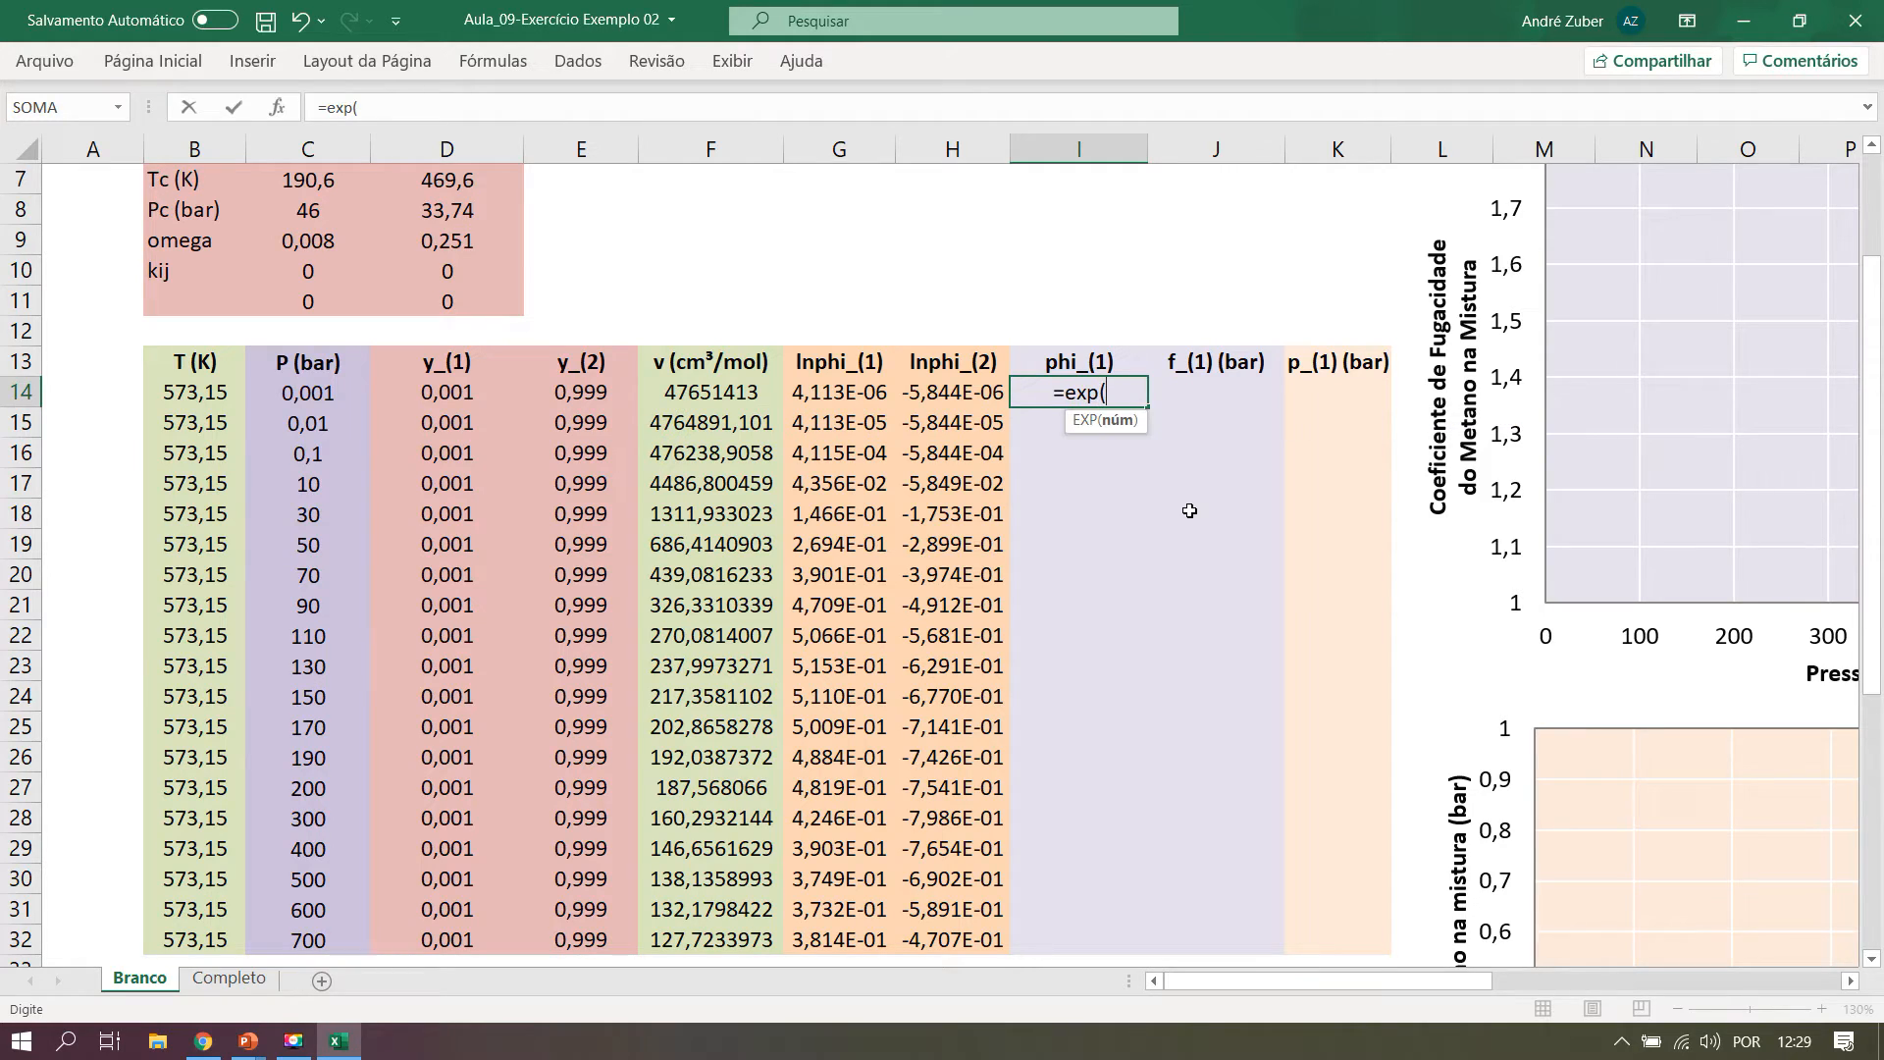
click(860, 388)
text())
key(Return)
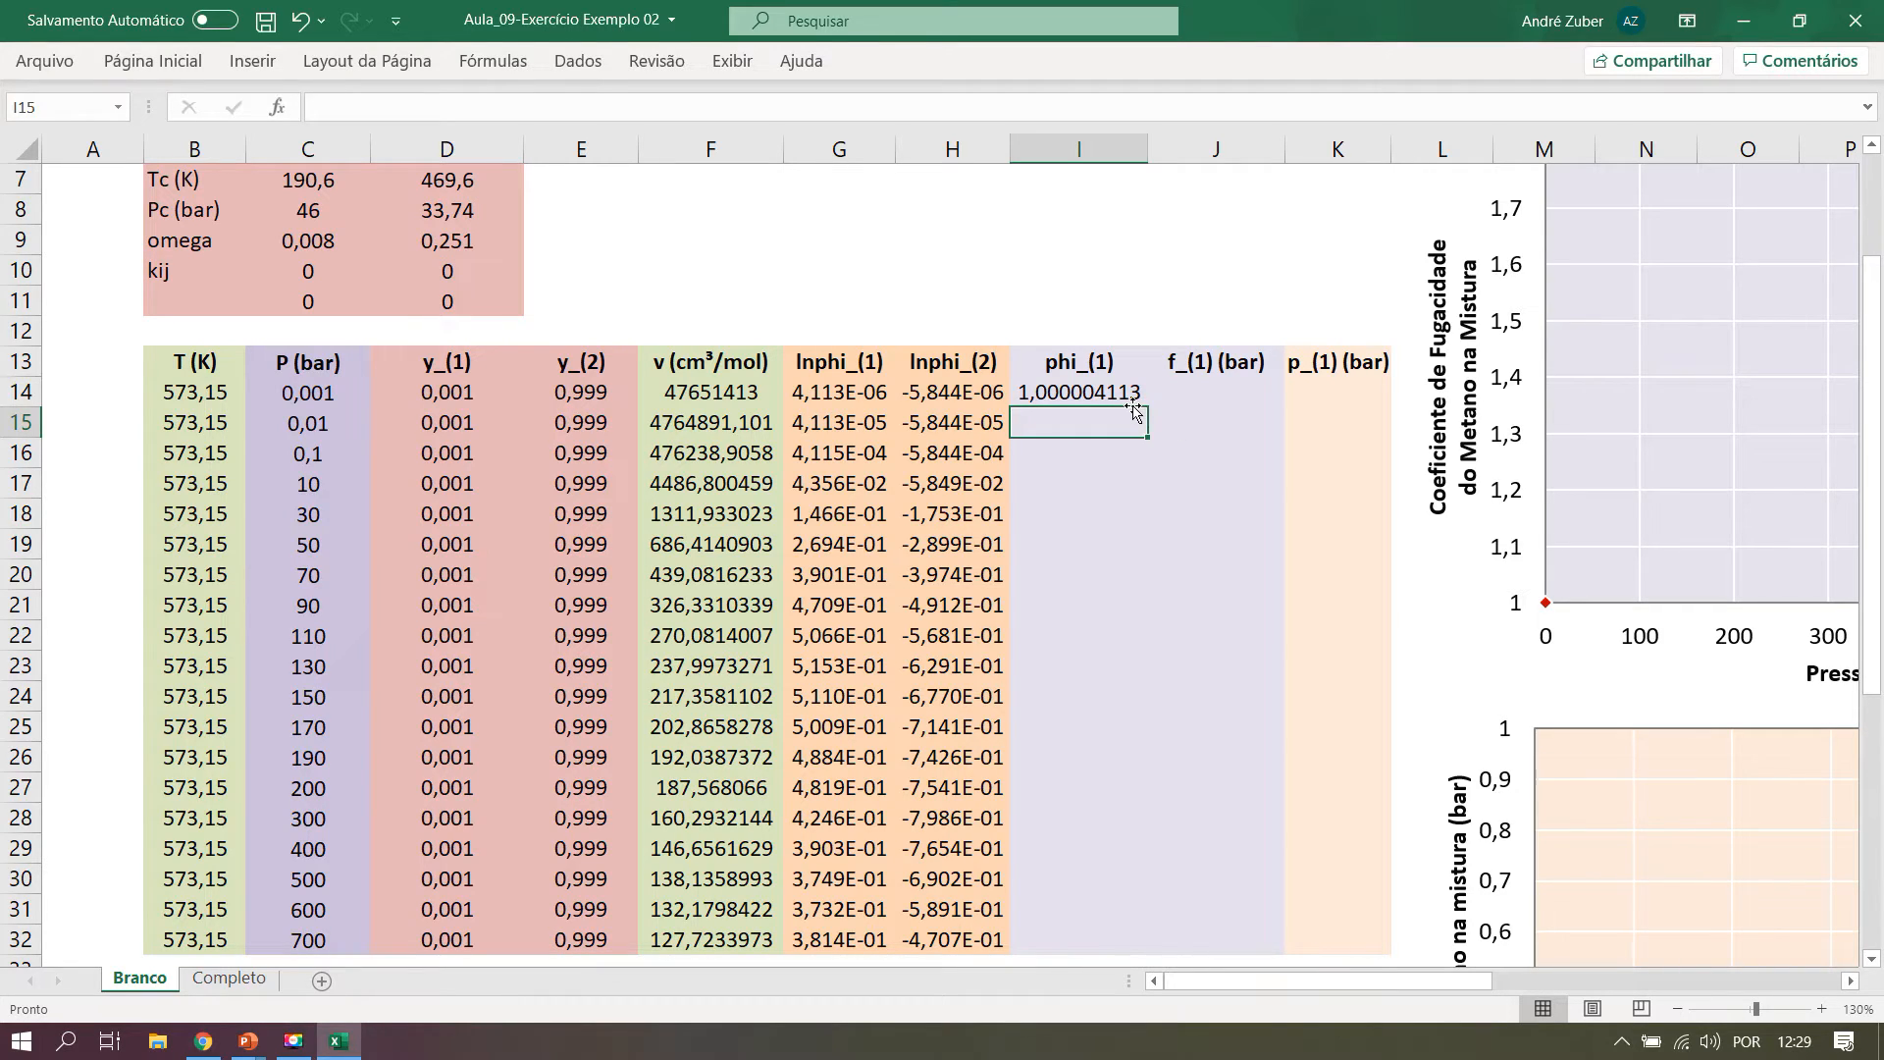
click(1107, 391)
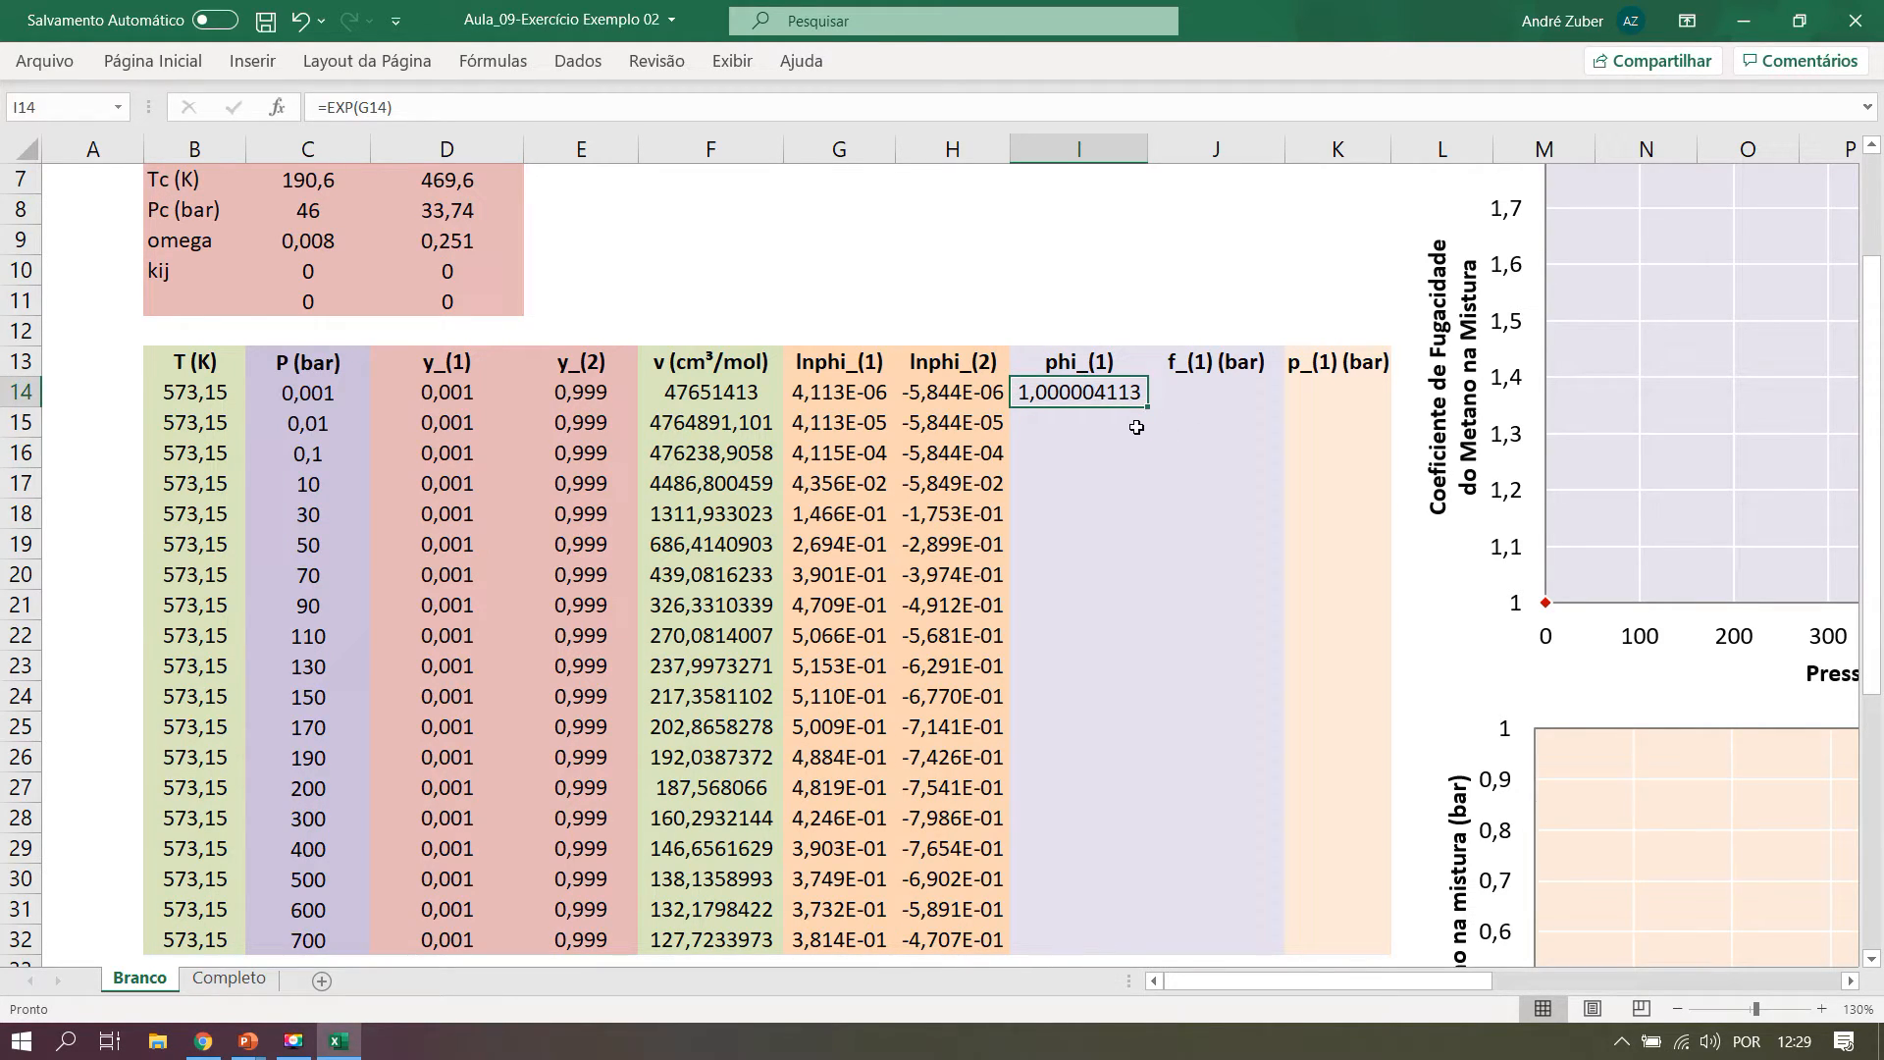
drag(1146, 407, 1115, 957)
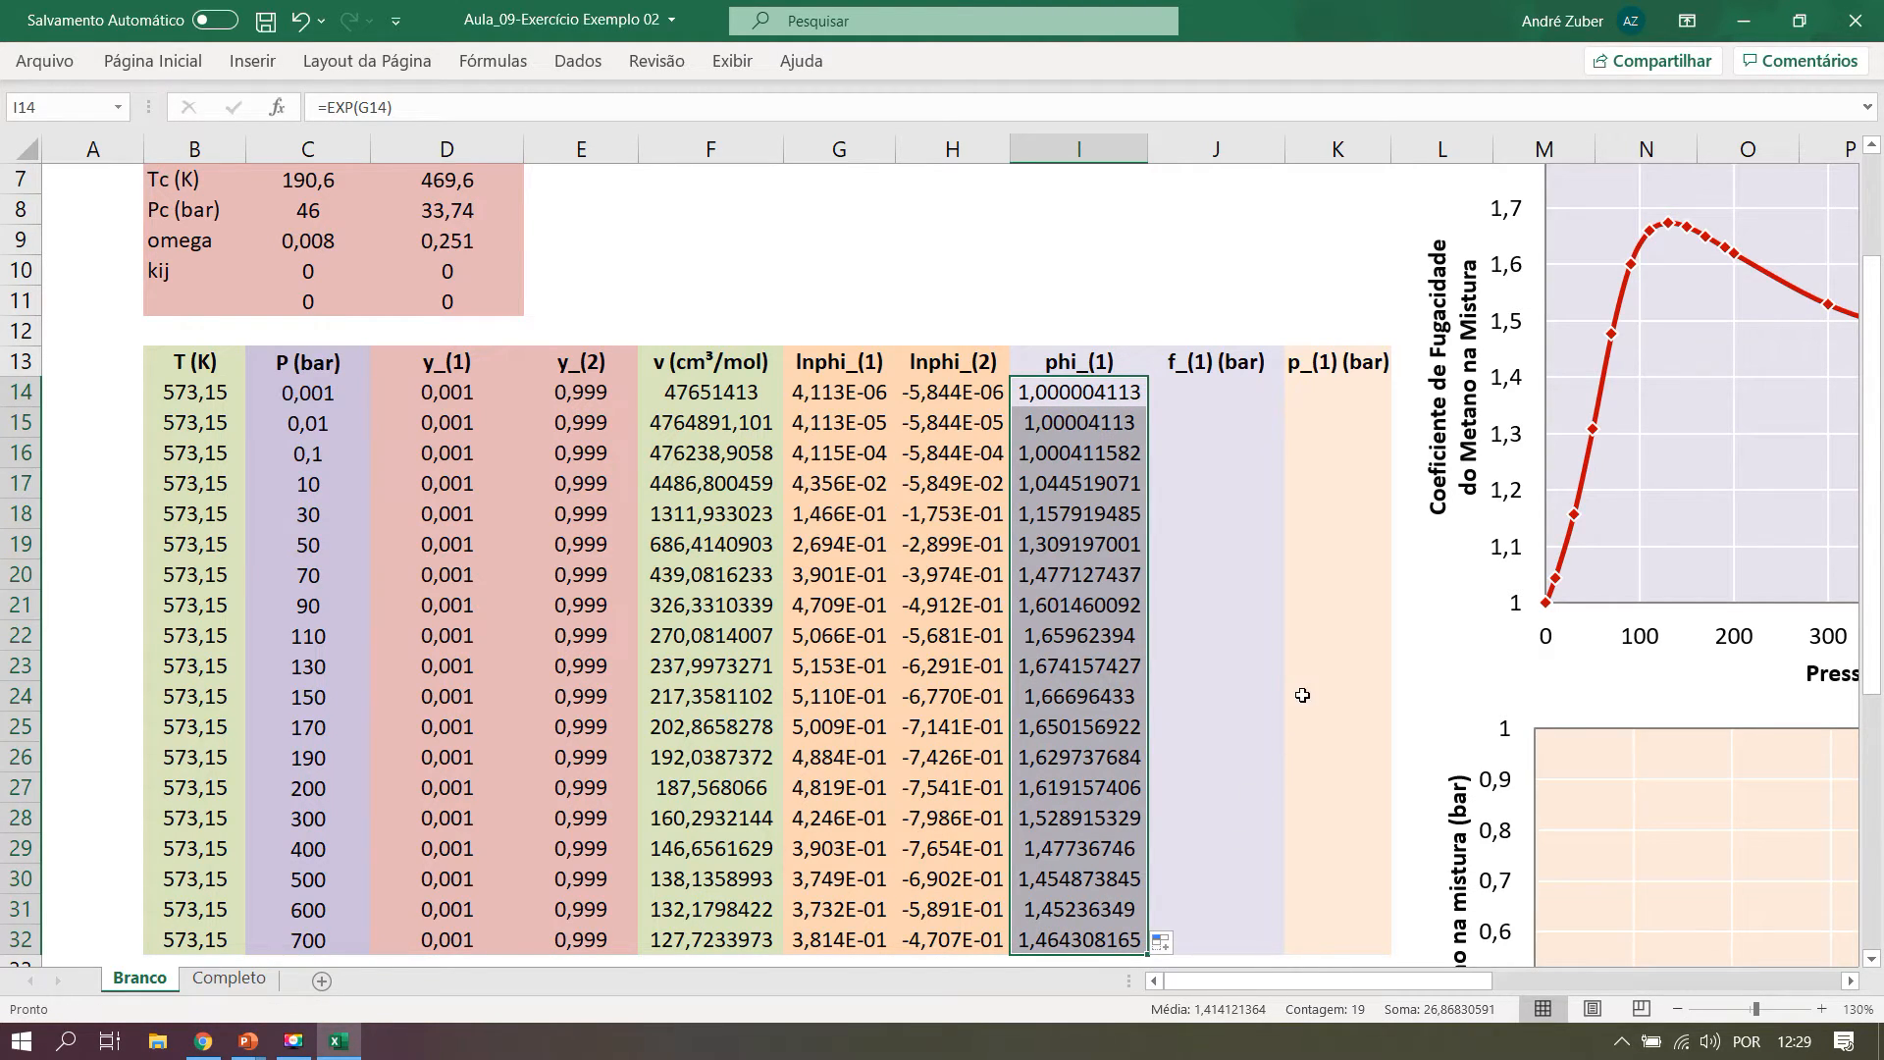
Examine the chart of methane's fugacity coefficient in the mixture against pressure.
drag(1462, 976, 1553, 980)
scroll(1317, 761, up, 1)
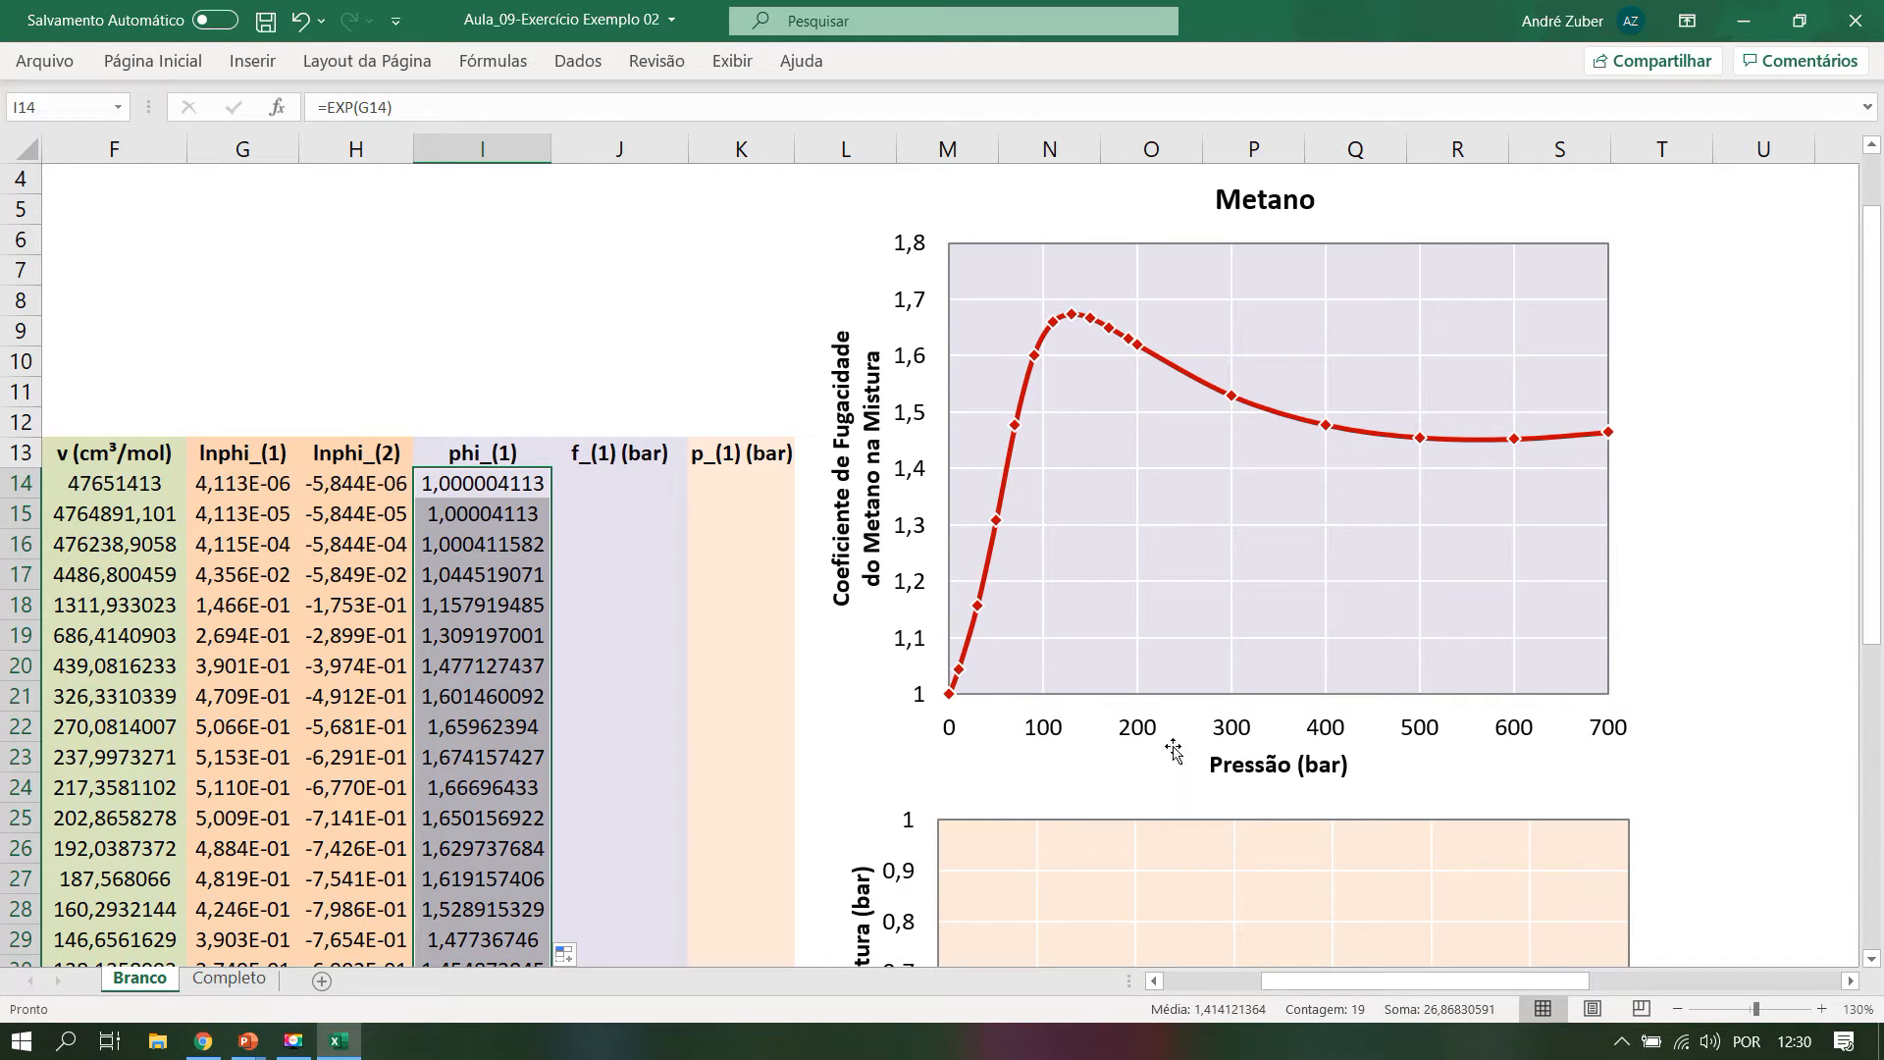
click(1682, 546)
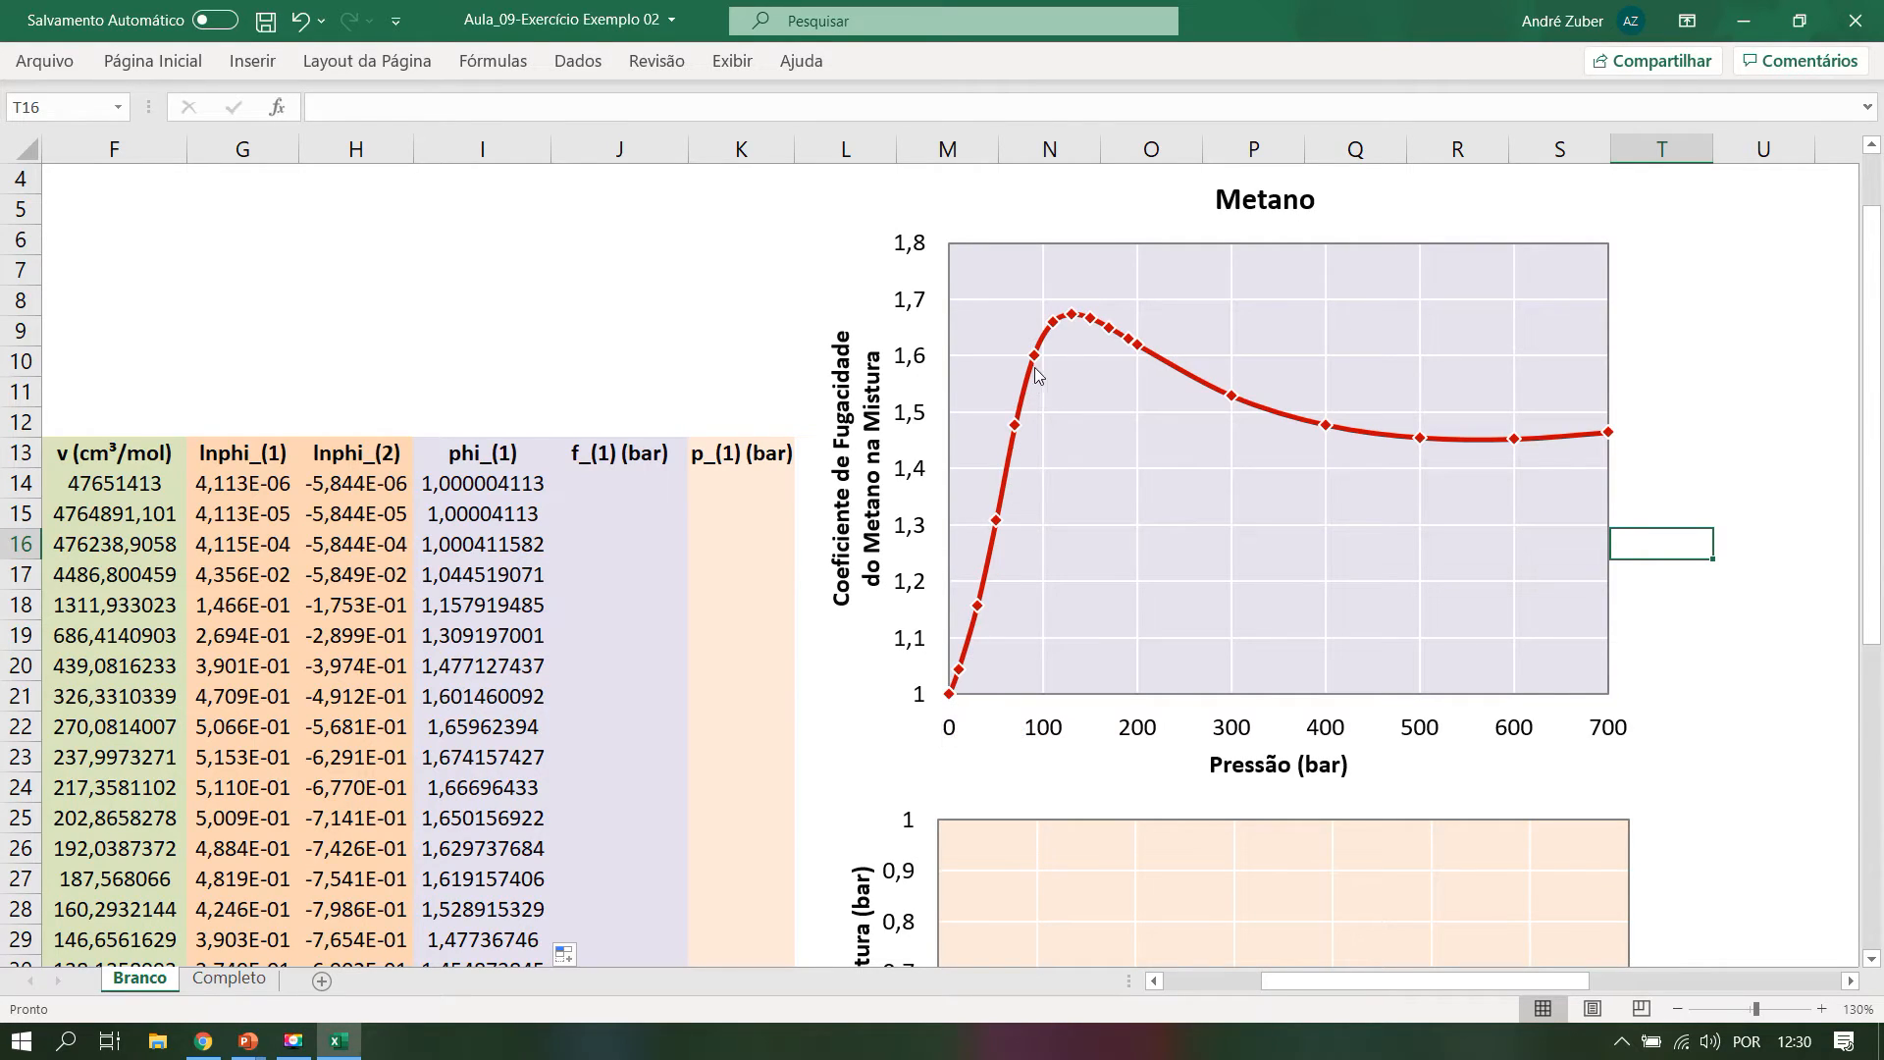
mouse_move(1069, 323)
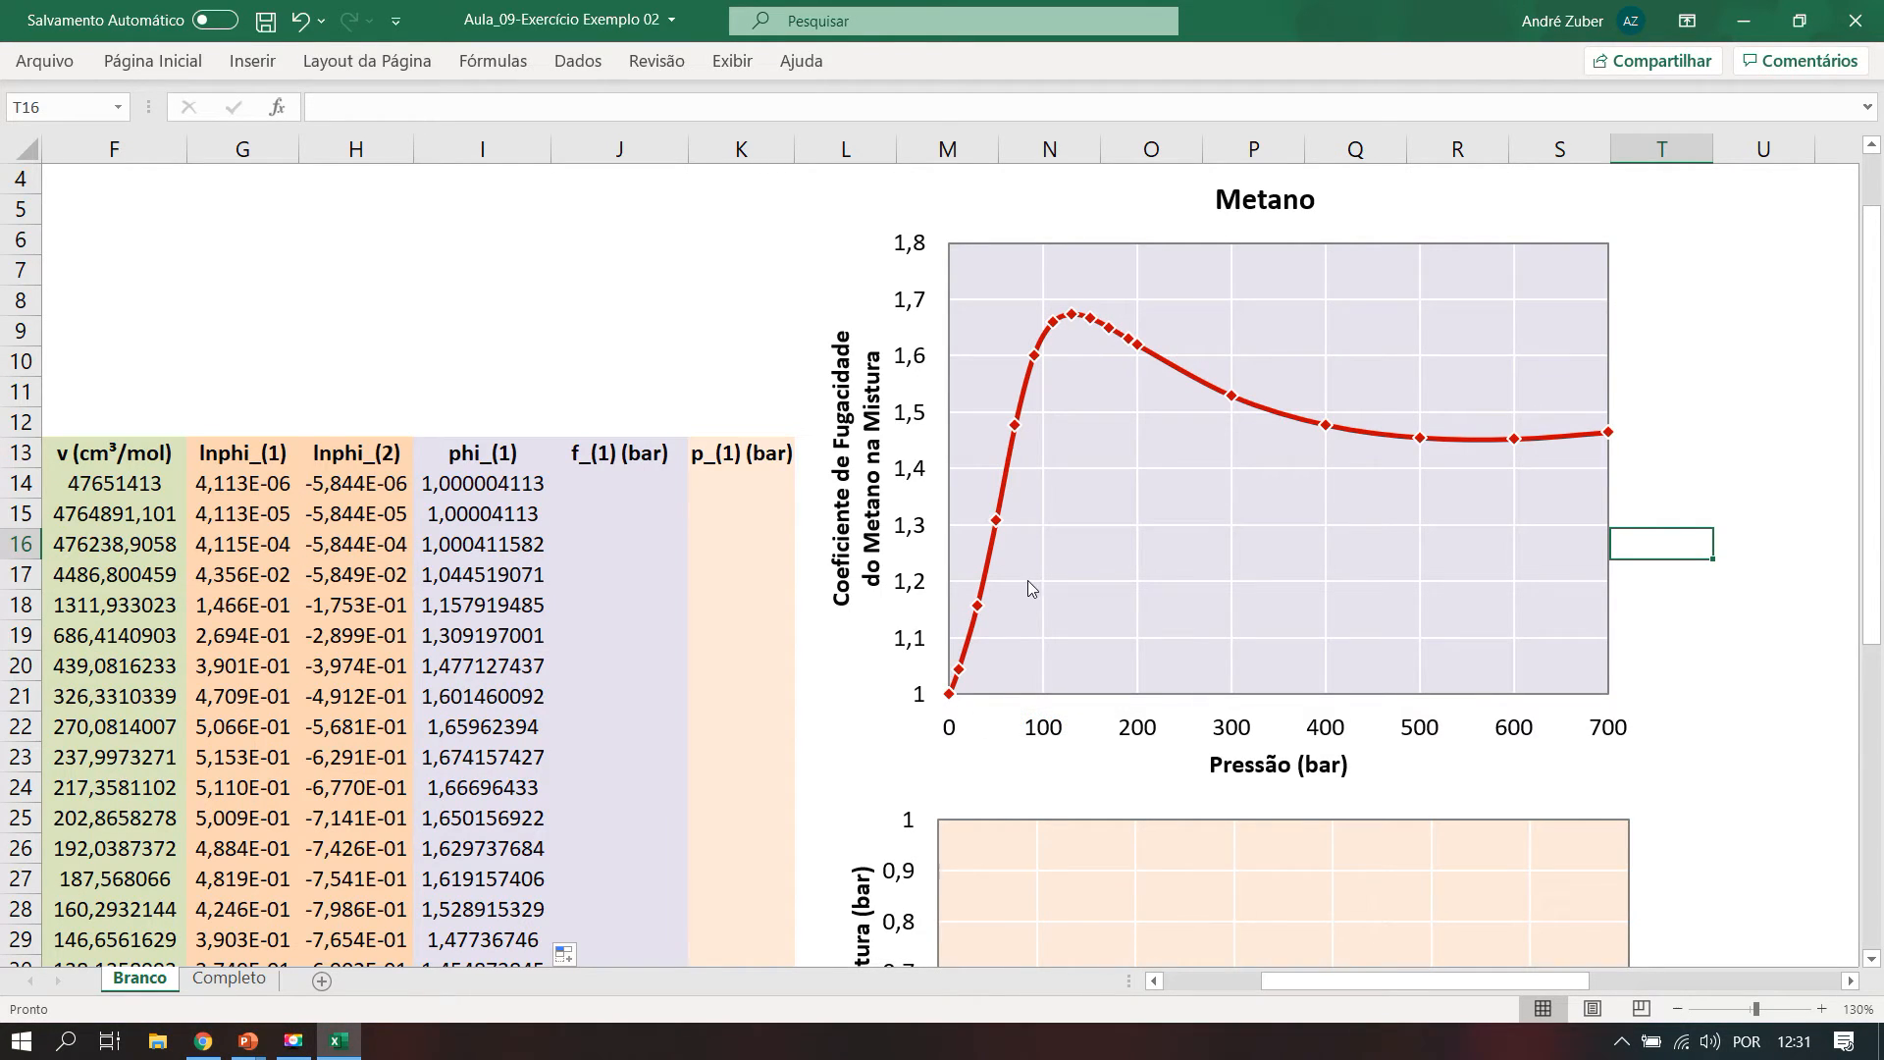
Calculate methane's fugacity in J14 with the formula =I14*D14*C14.
scroll(1029, 589, down, 1)
click(539, 394)
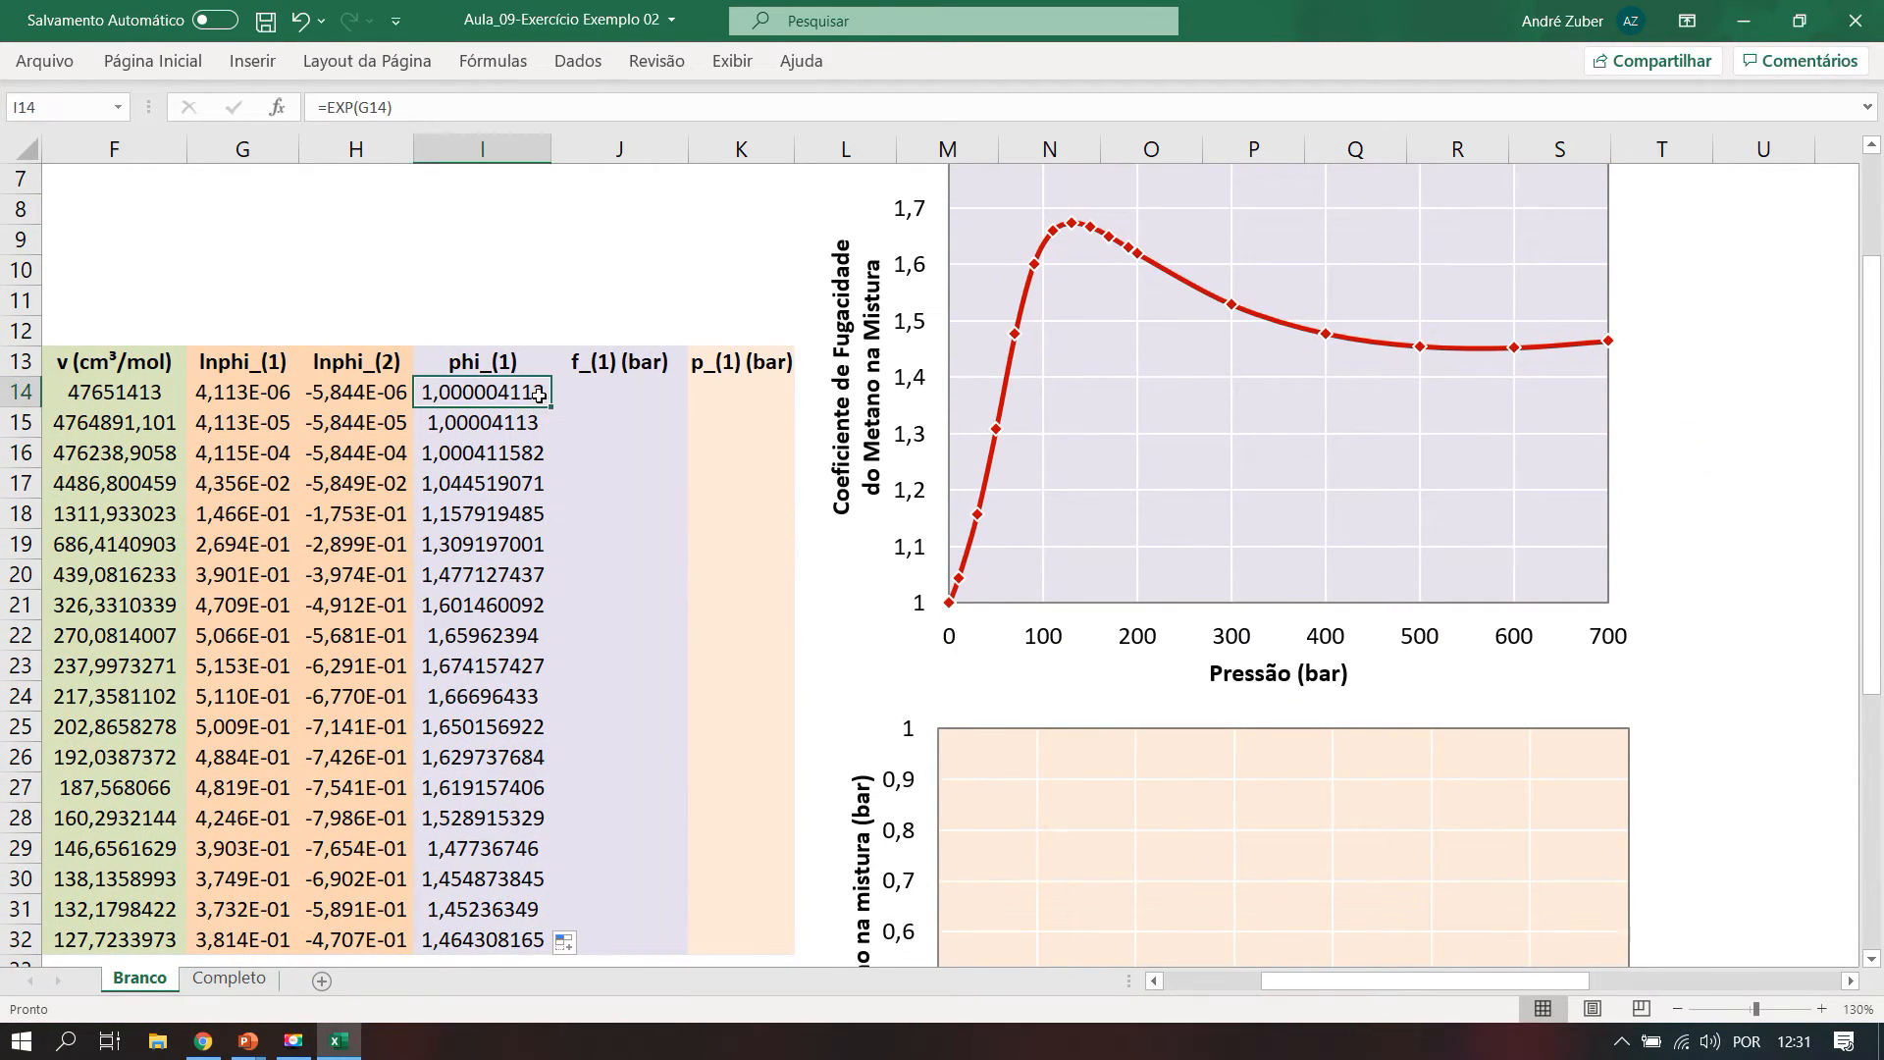
click(615, 390)
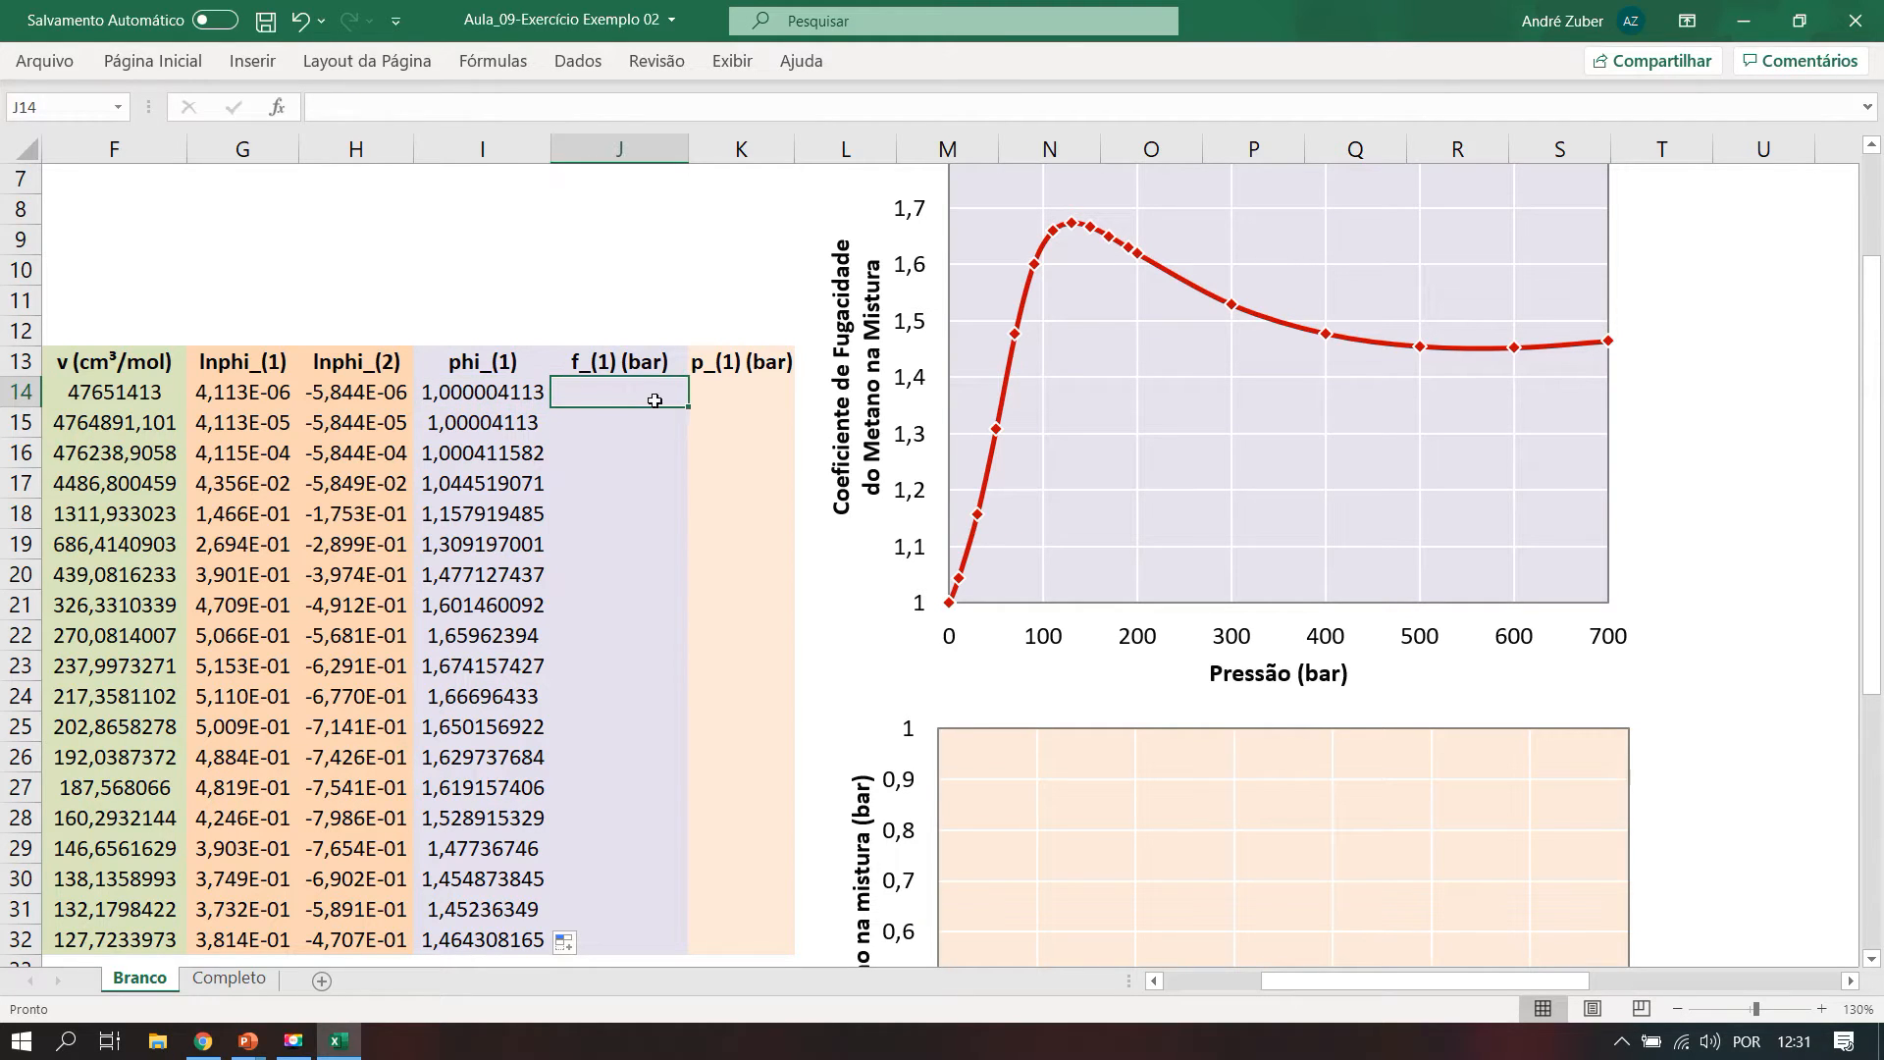
drag(1425, 983, 1361, 973)
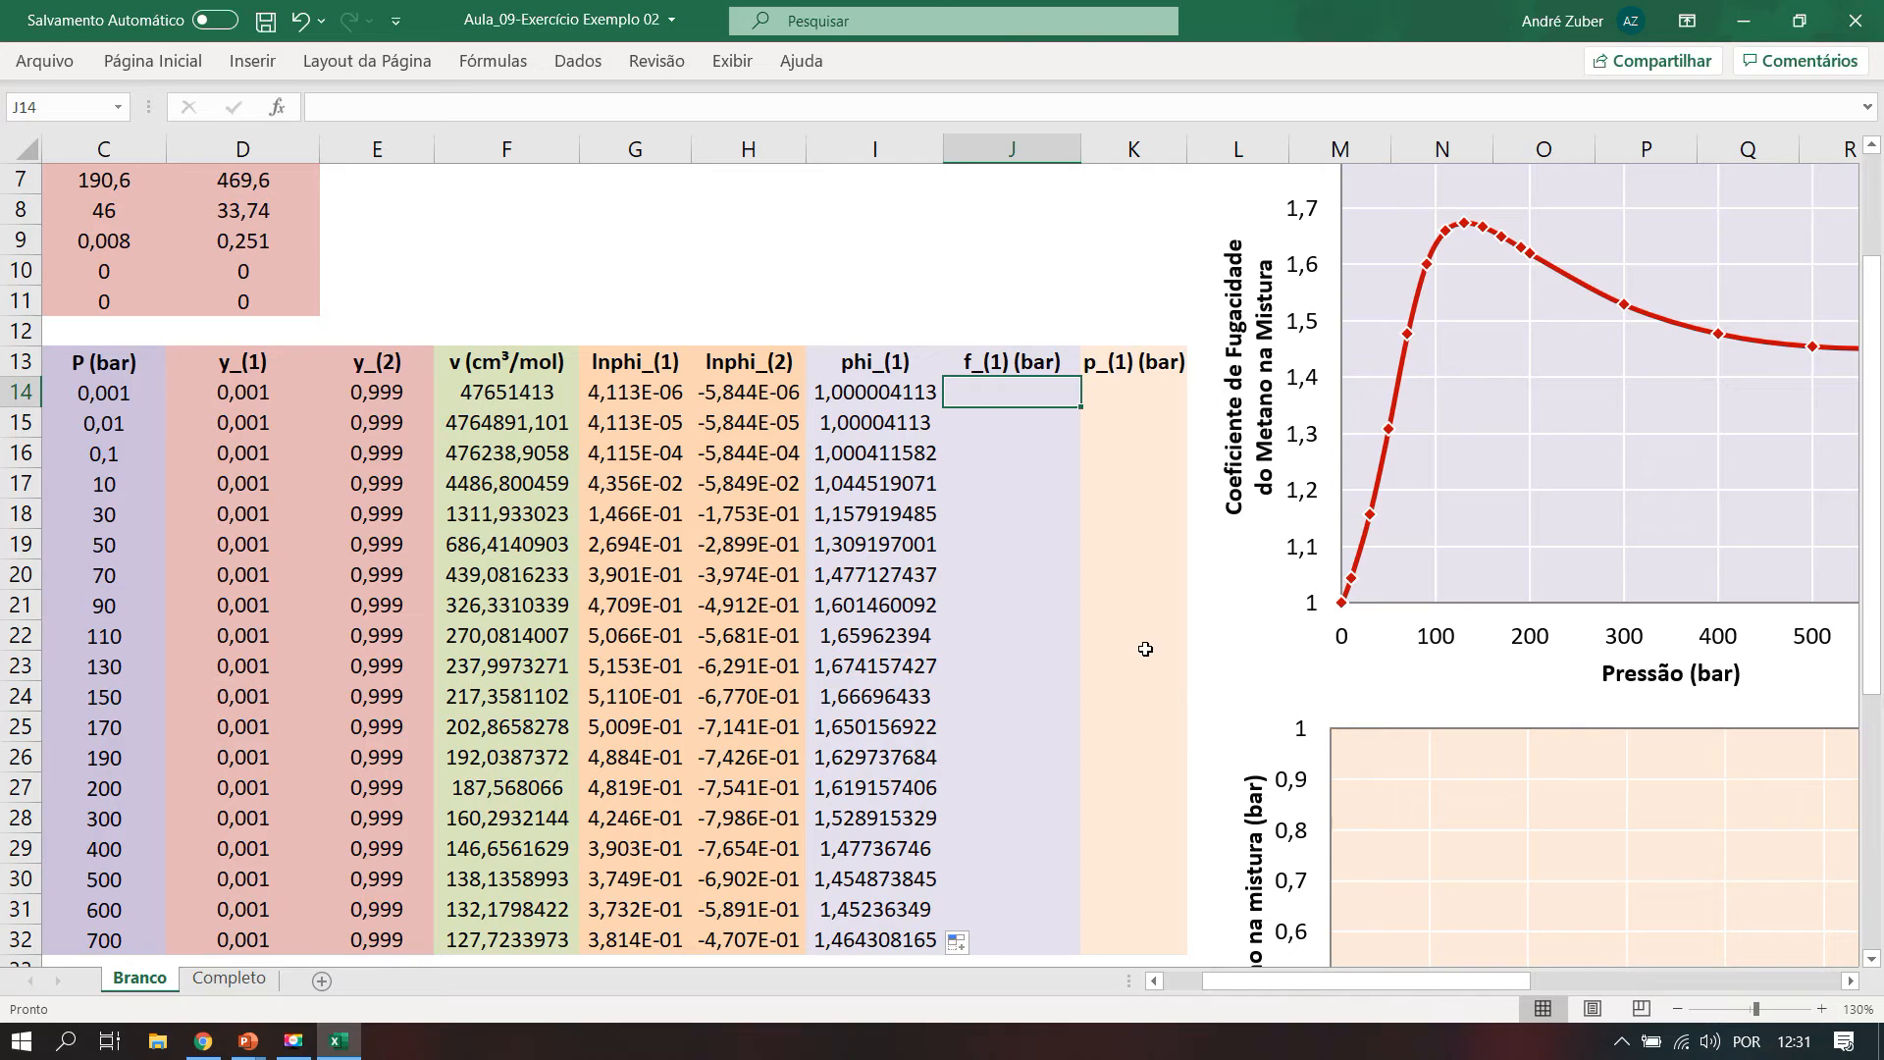
text(=)
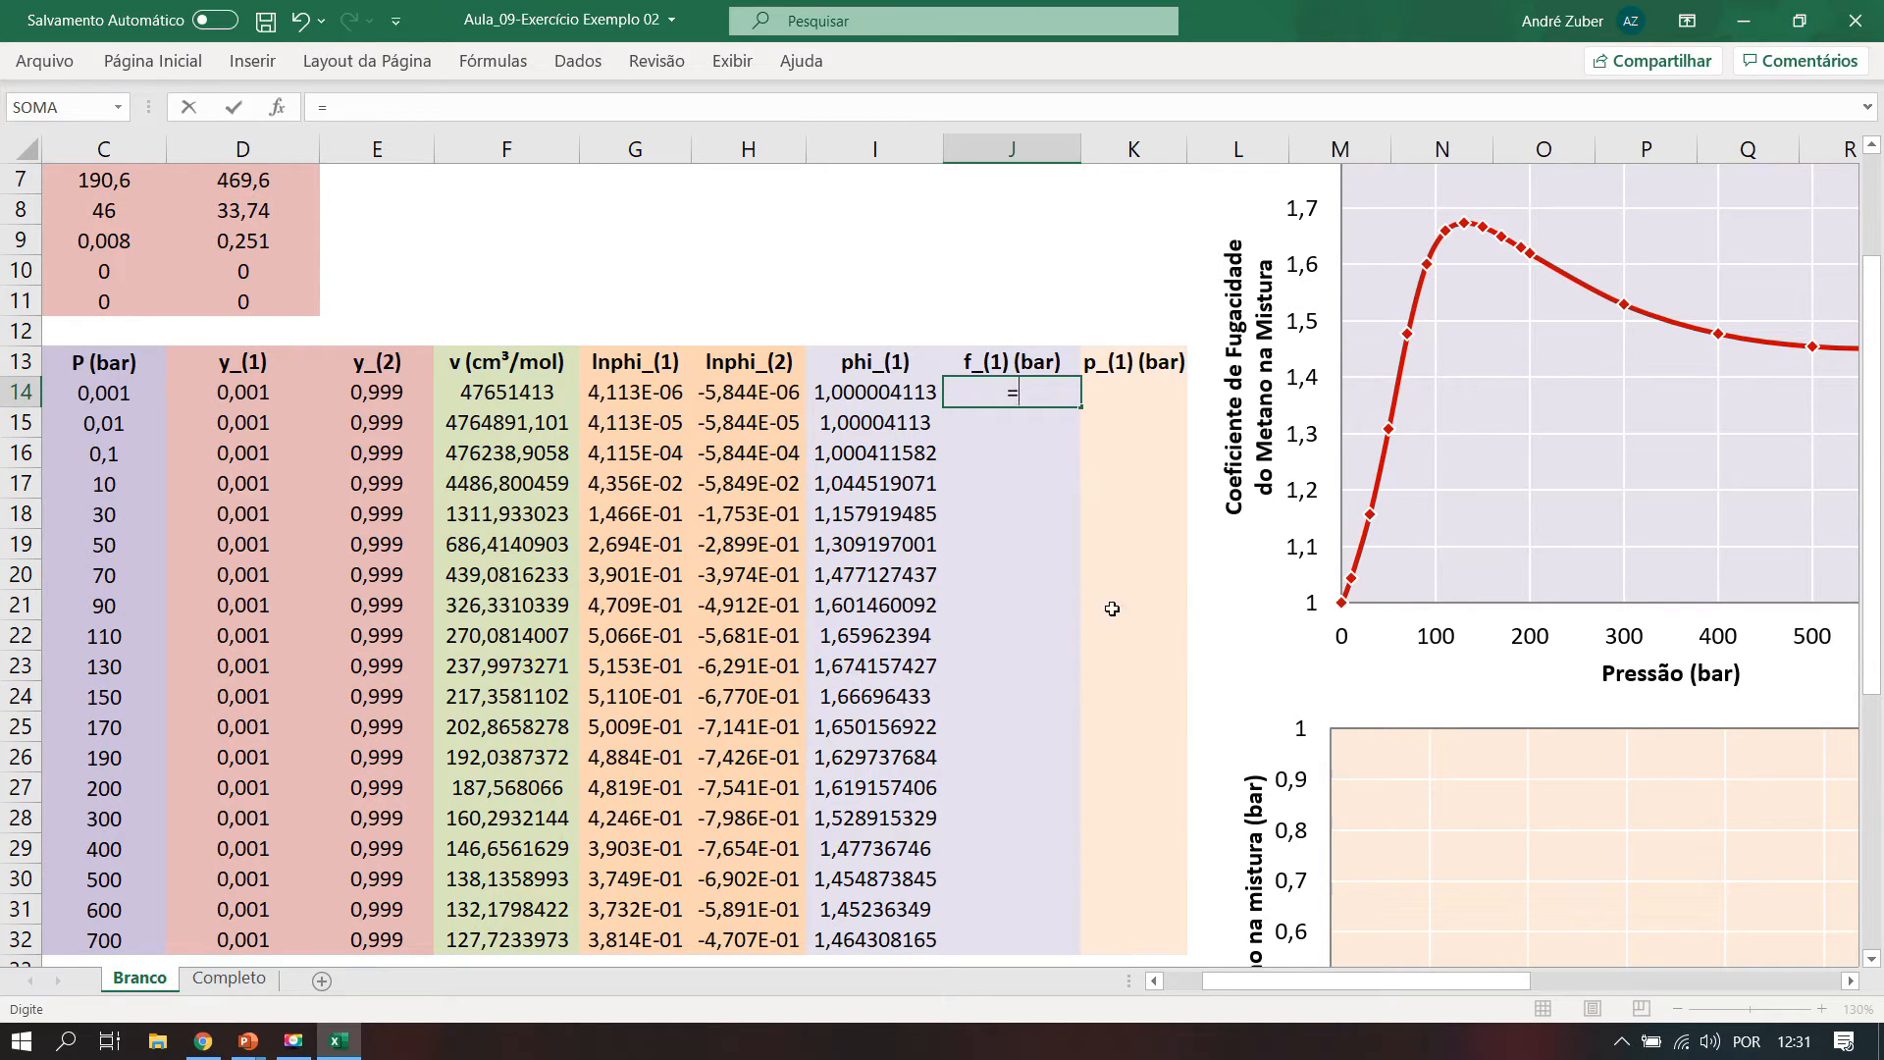
click(855, 388)
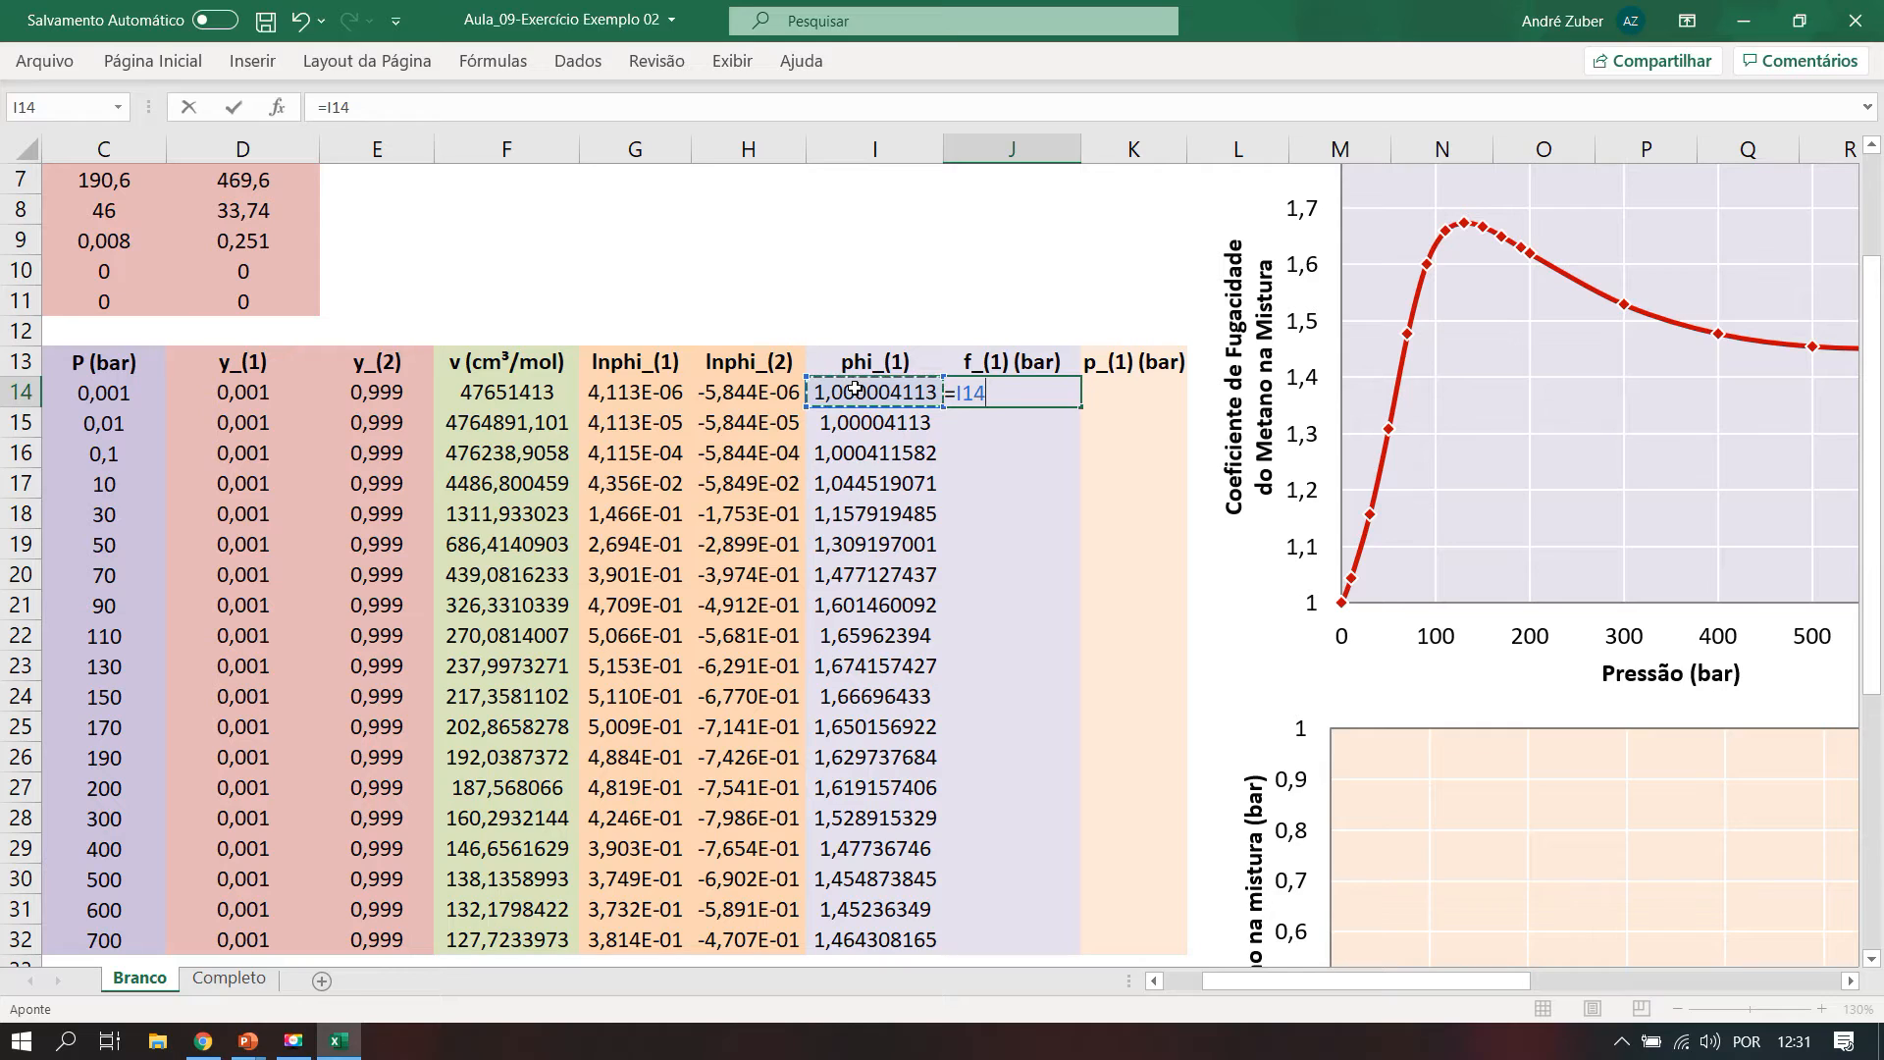
text(*)
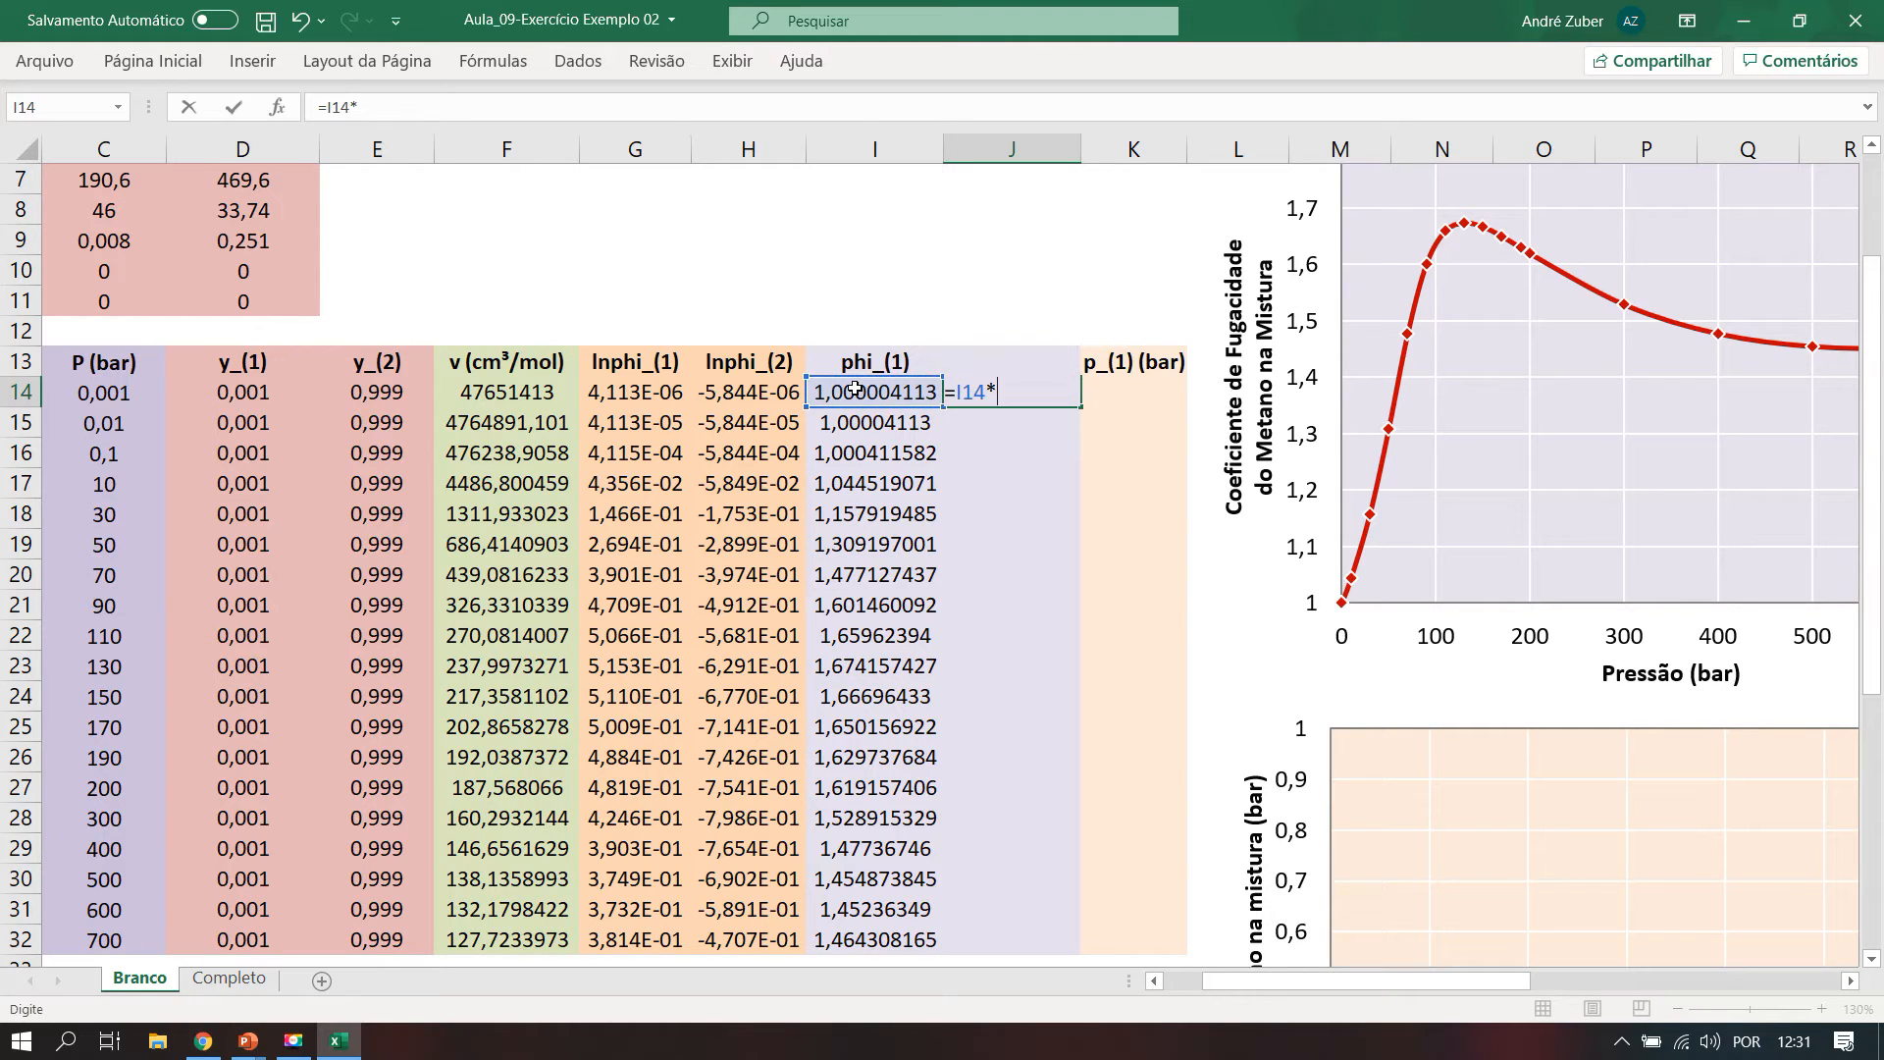
click(254, 392)
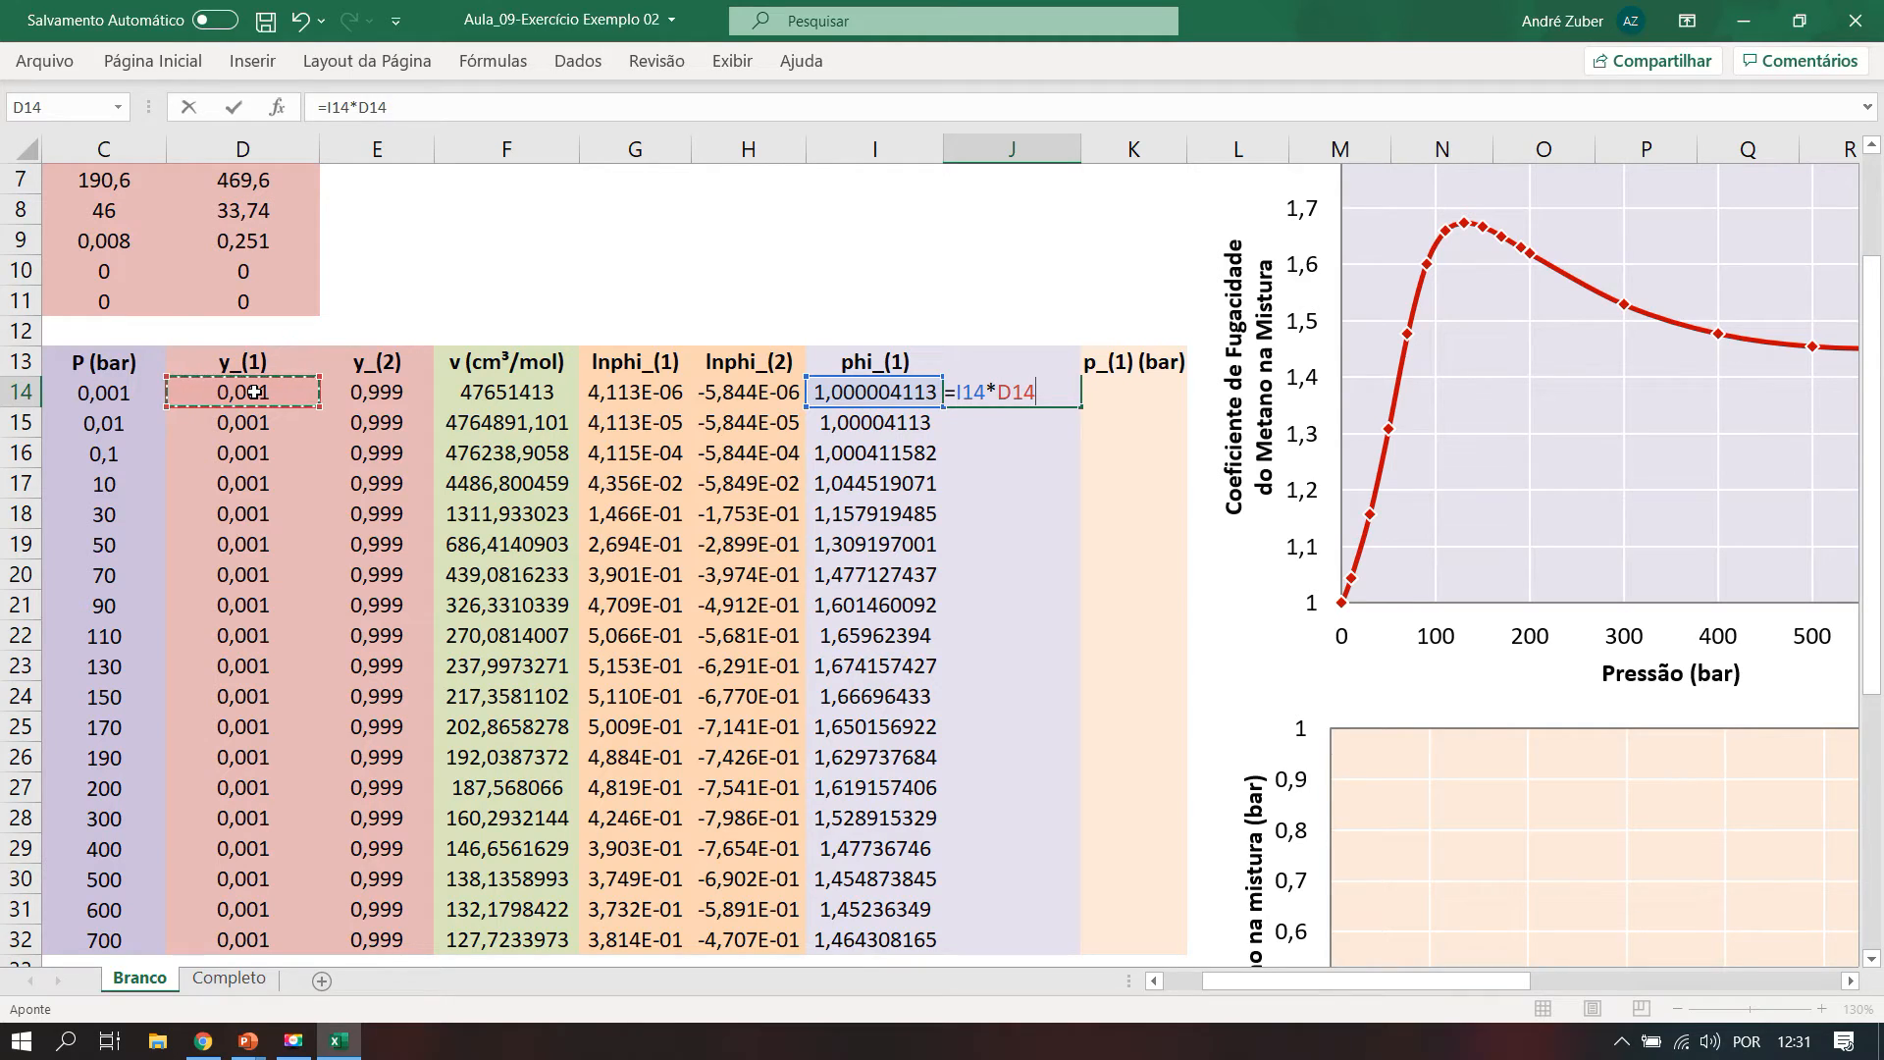
text(*)
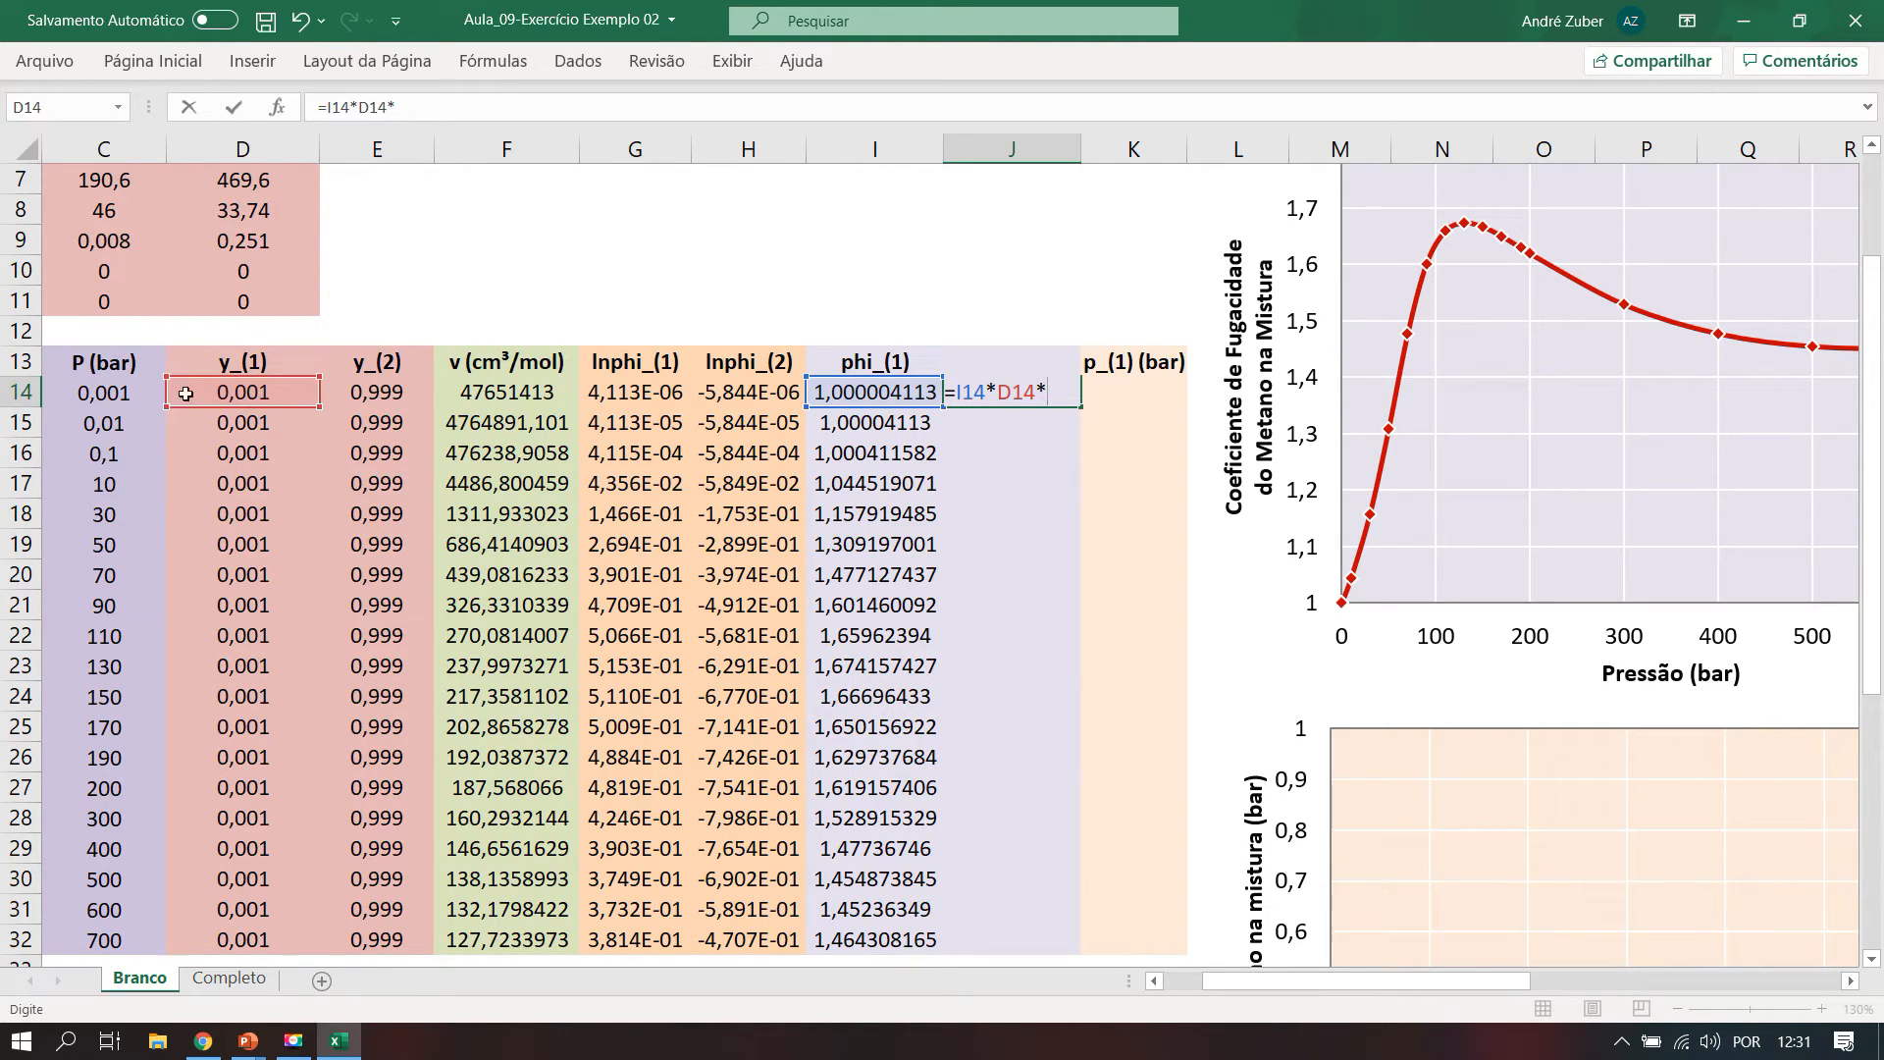
click(89, 392)
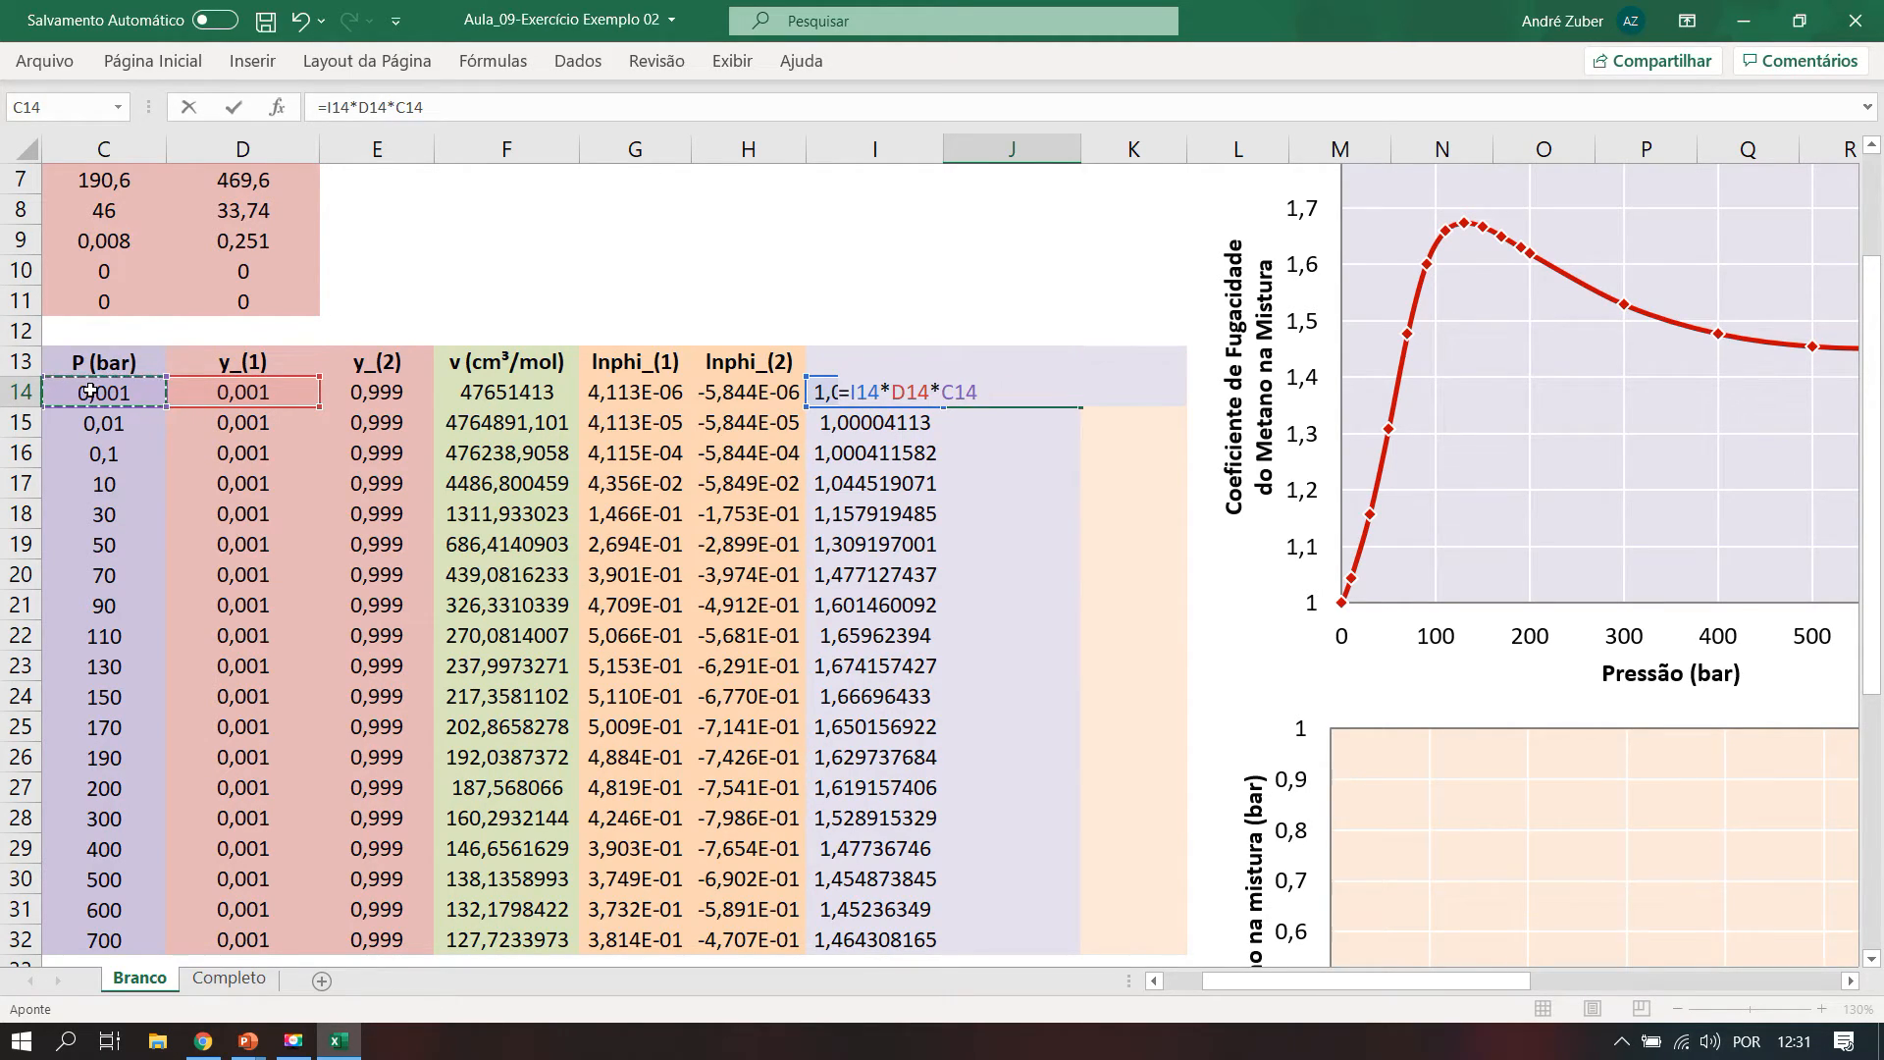
key(Return)
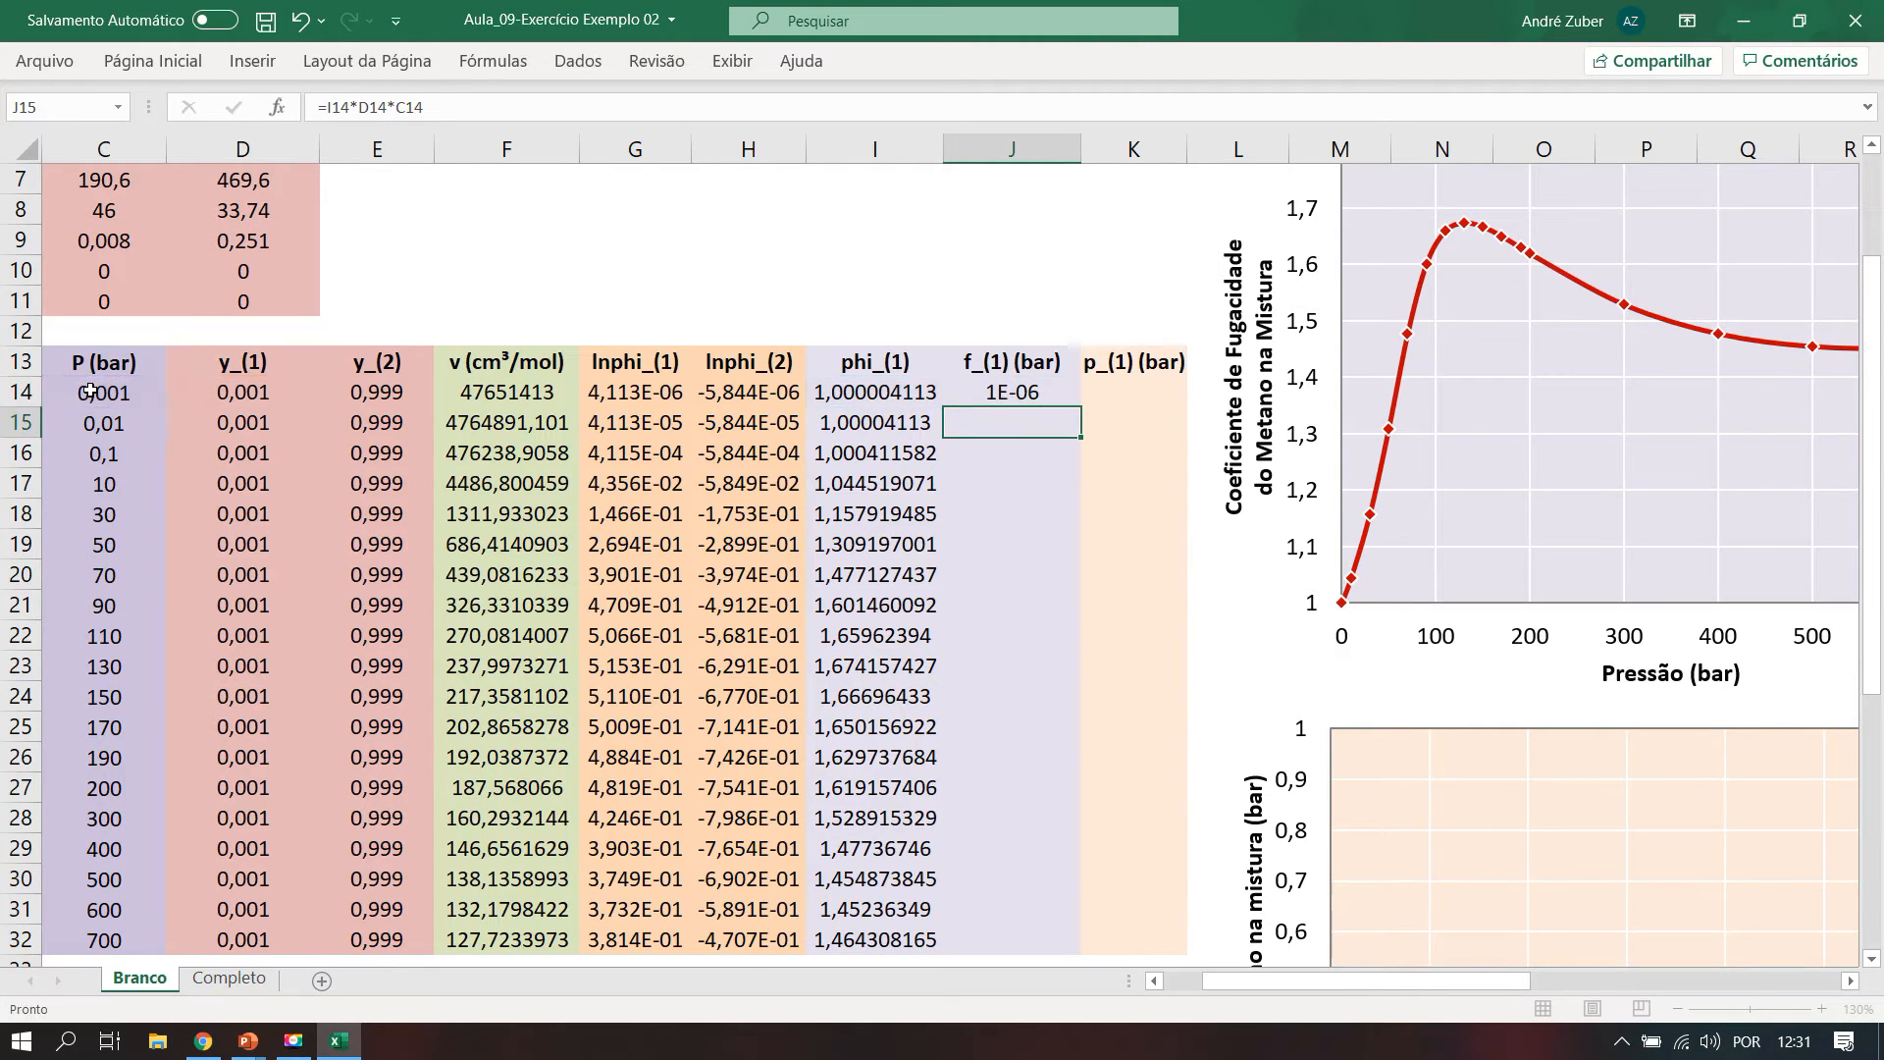
Copy the methane fugacity formula from J14 down to J32 and view the fugacity chart against pressure.
click(1068, 396)
drag(1082, 411, 1040, 900)
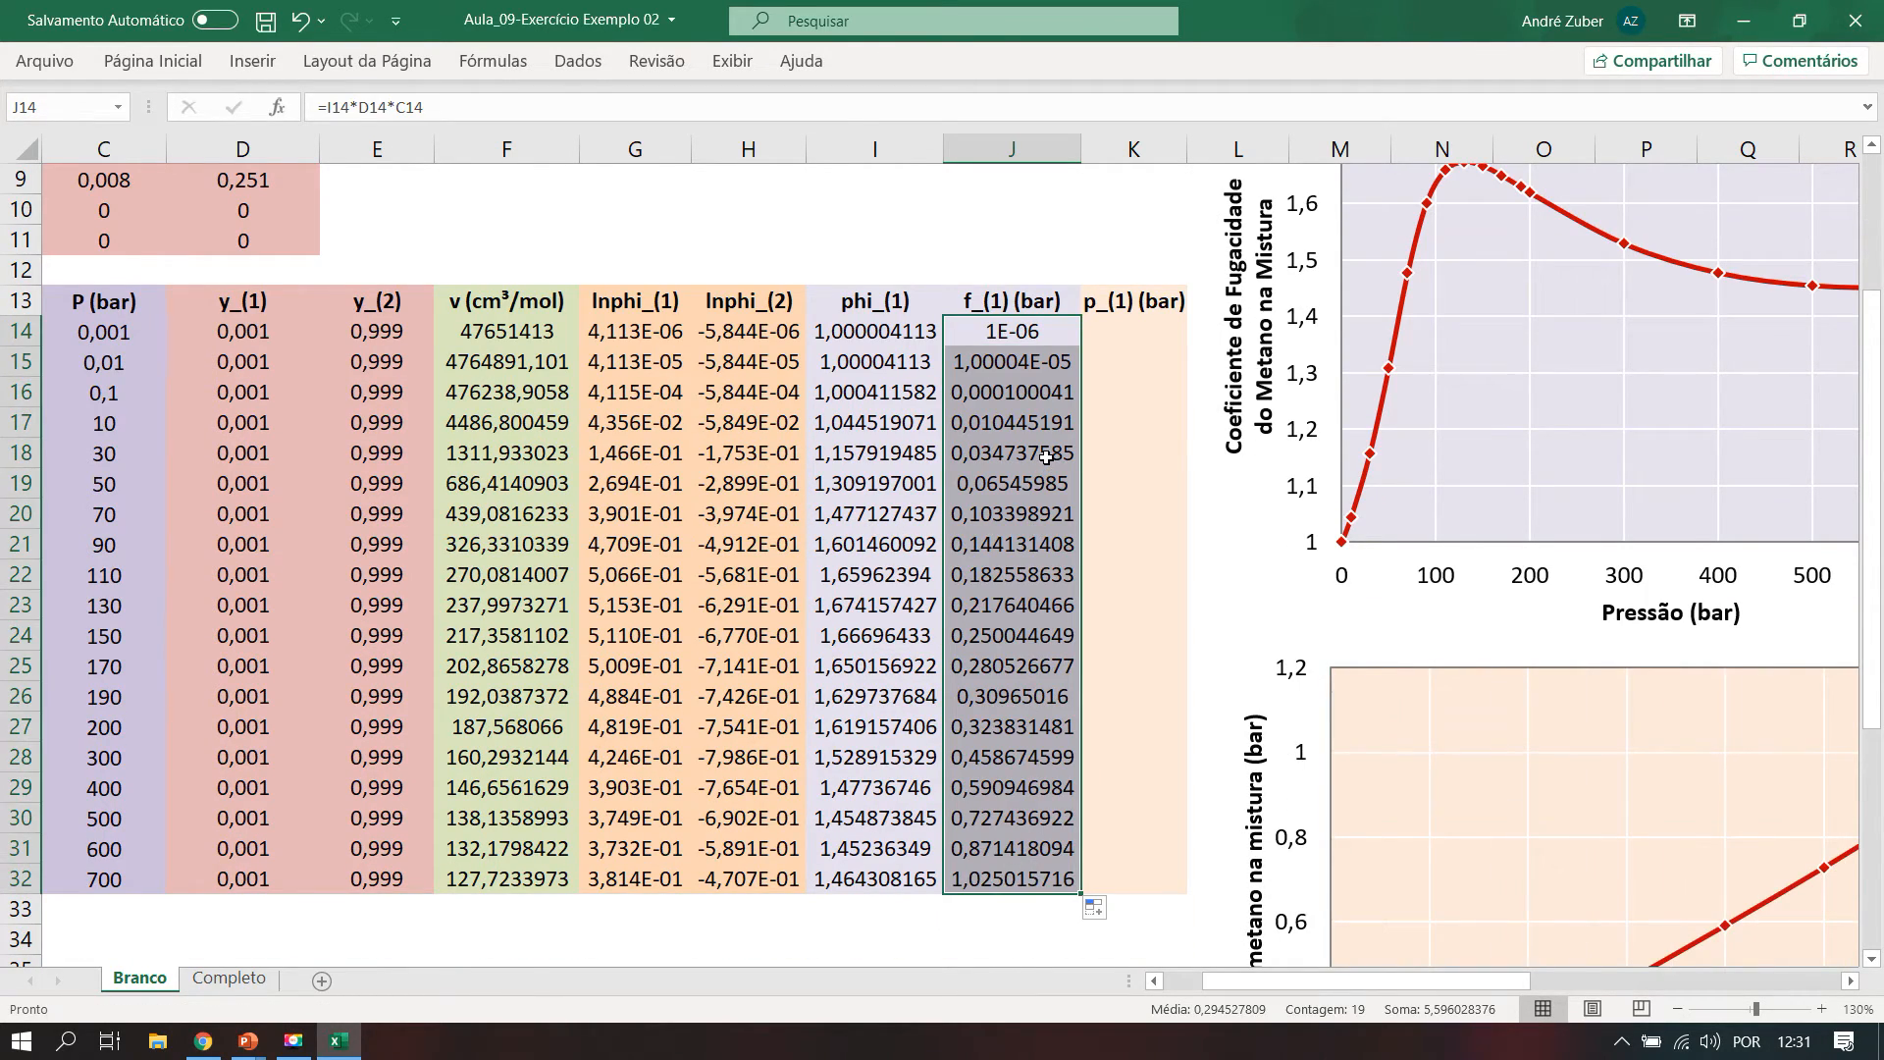
scroll(1344, 467, down, 1)
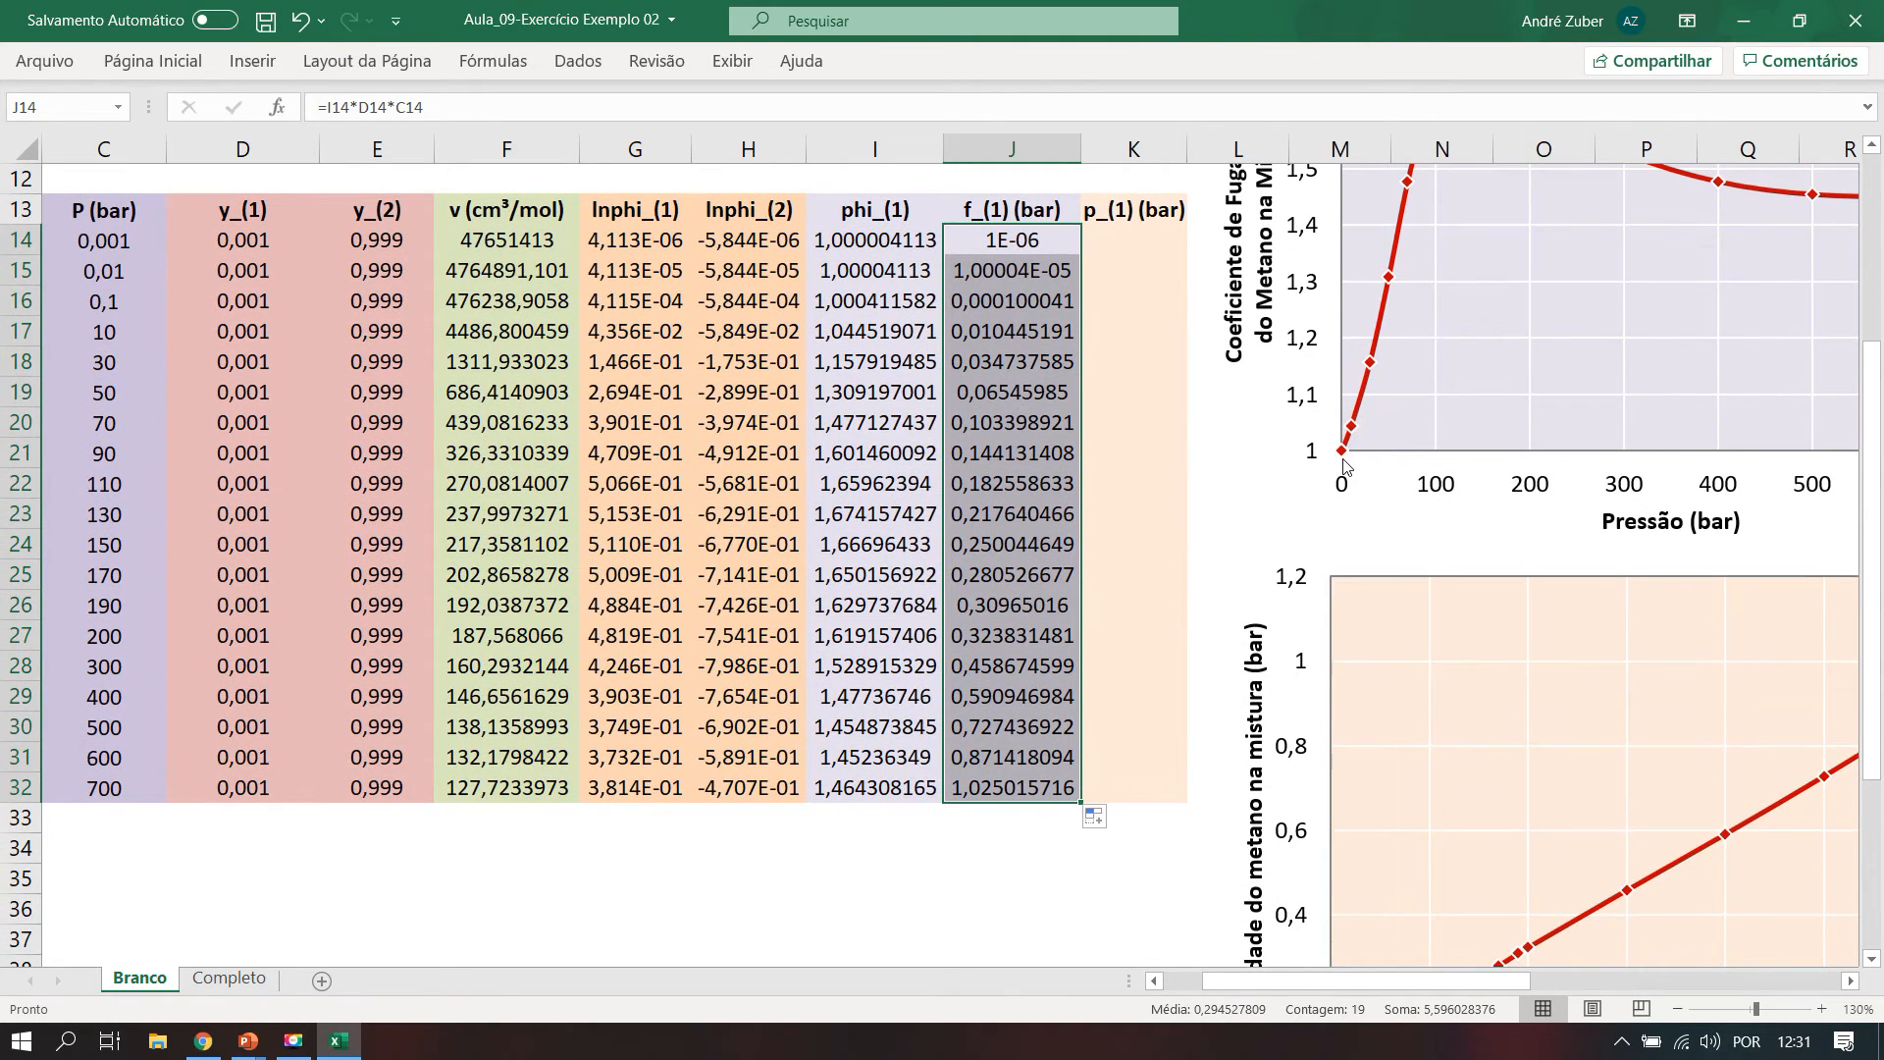
scroll(1344, 467, down, 3)
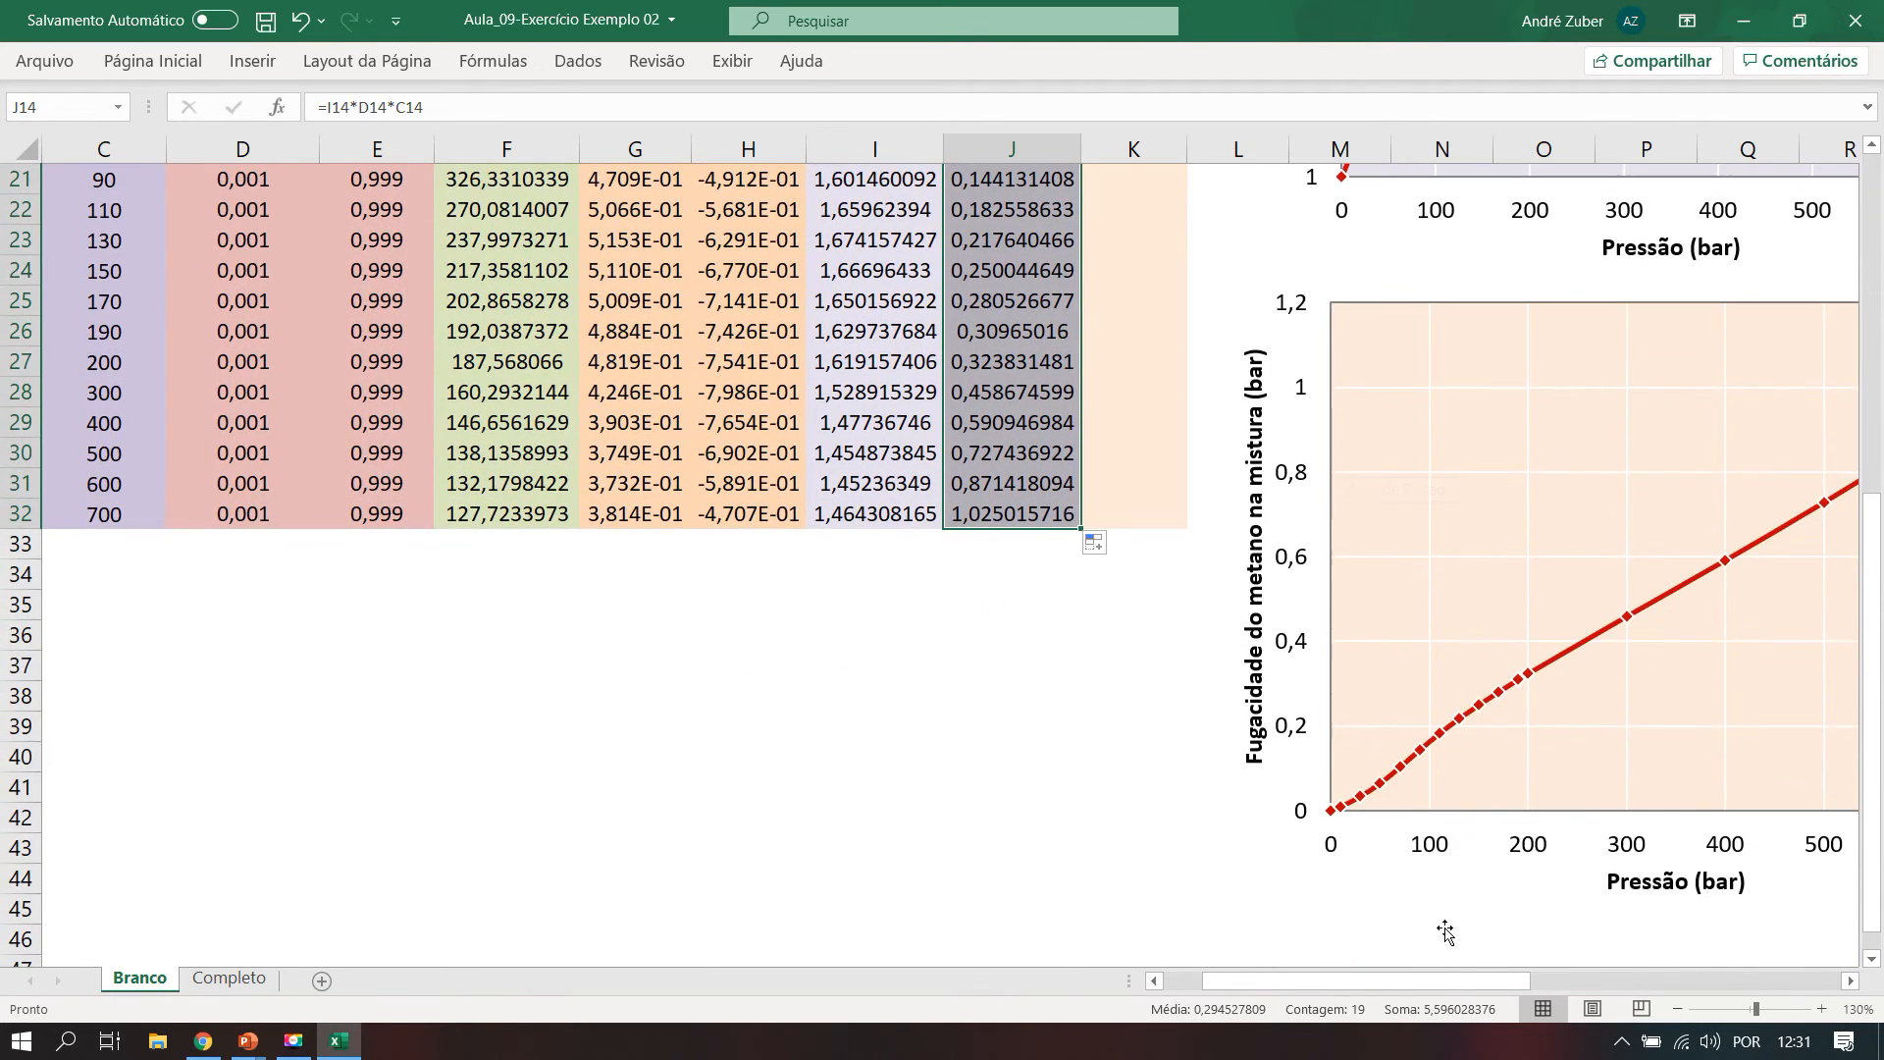
drag(1455, 986, 1513, 944)
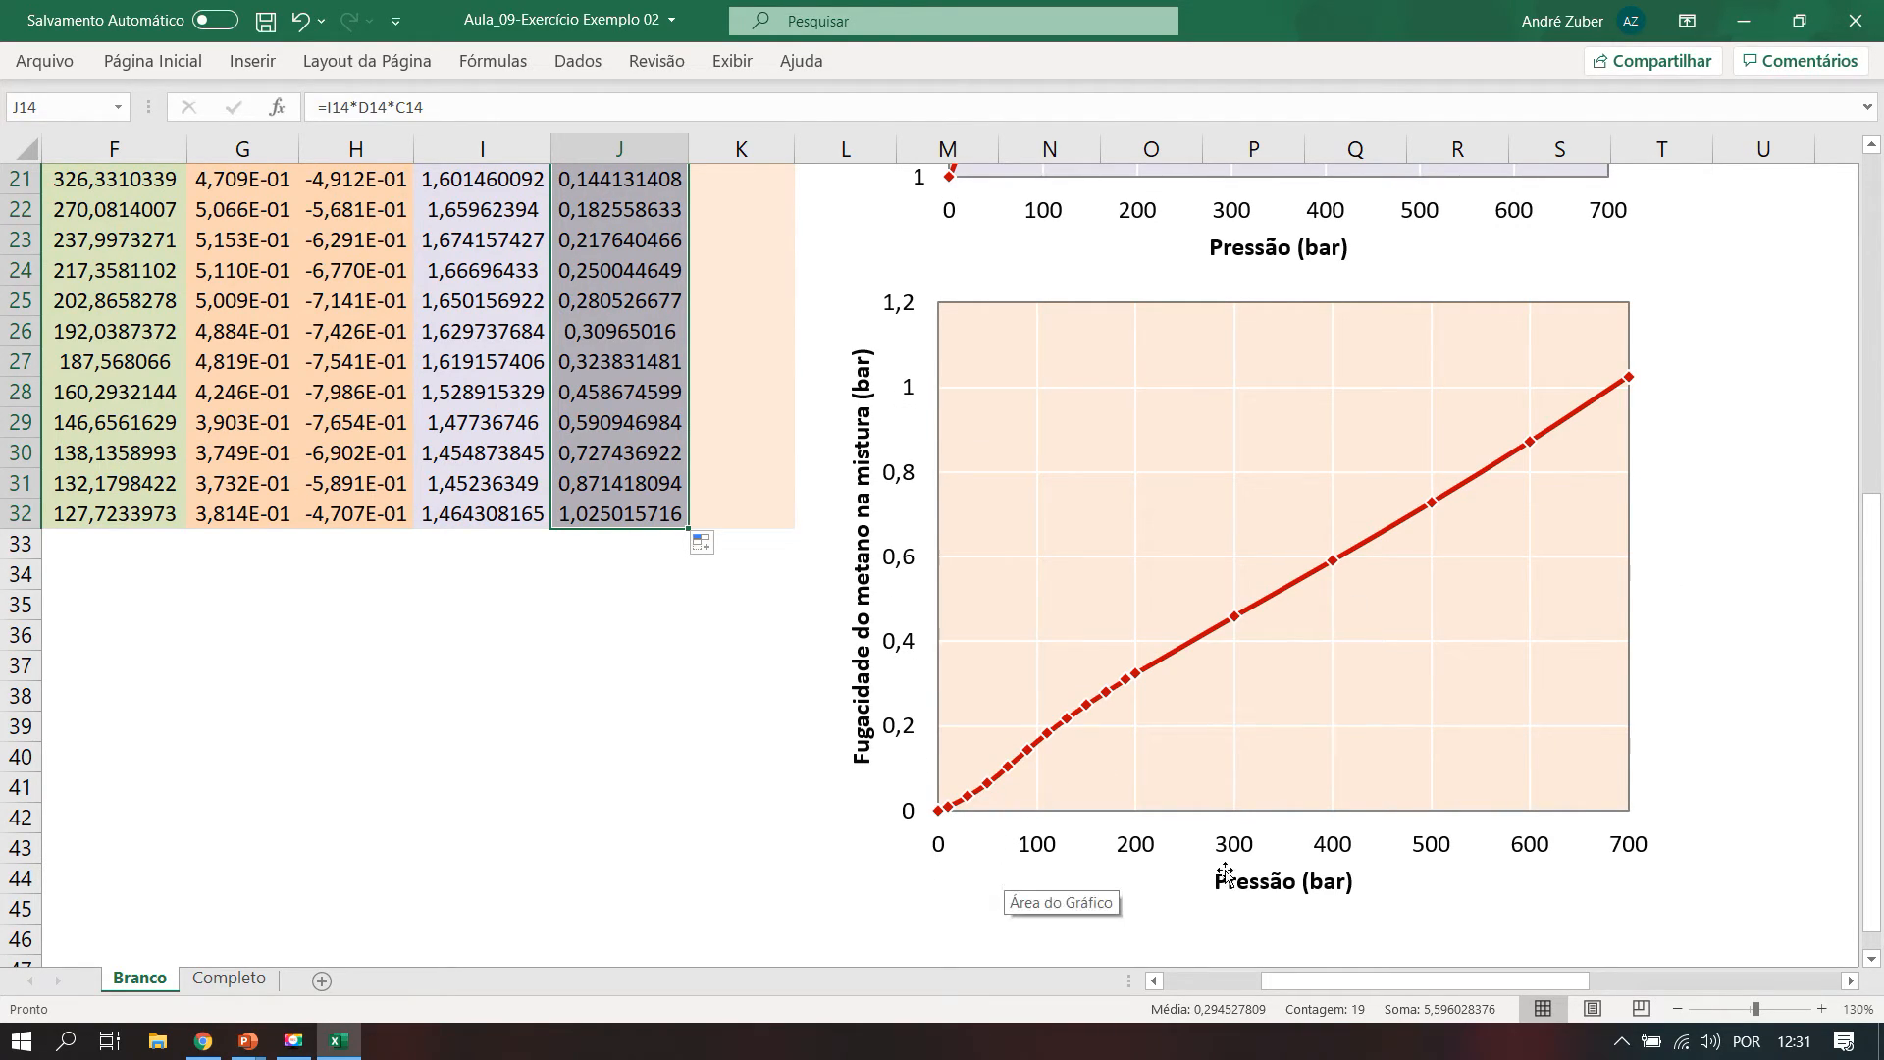
click(1698, 750)
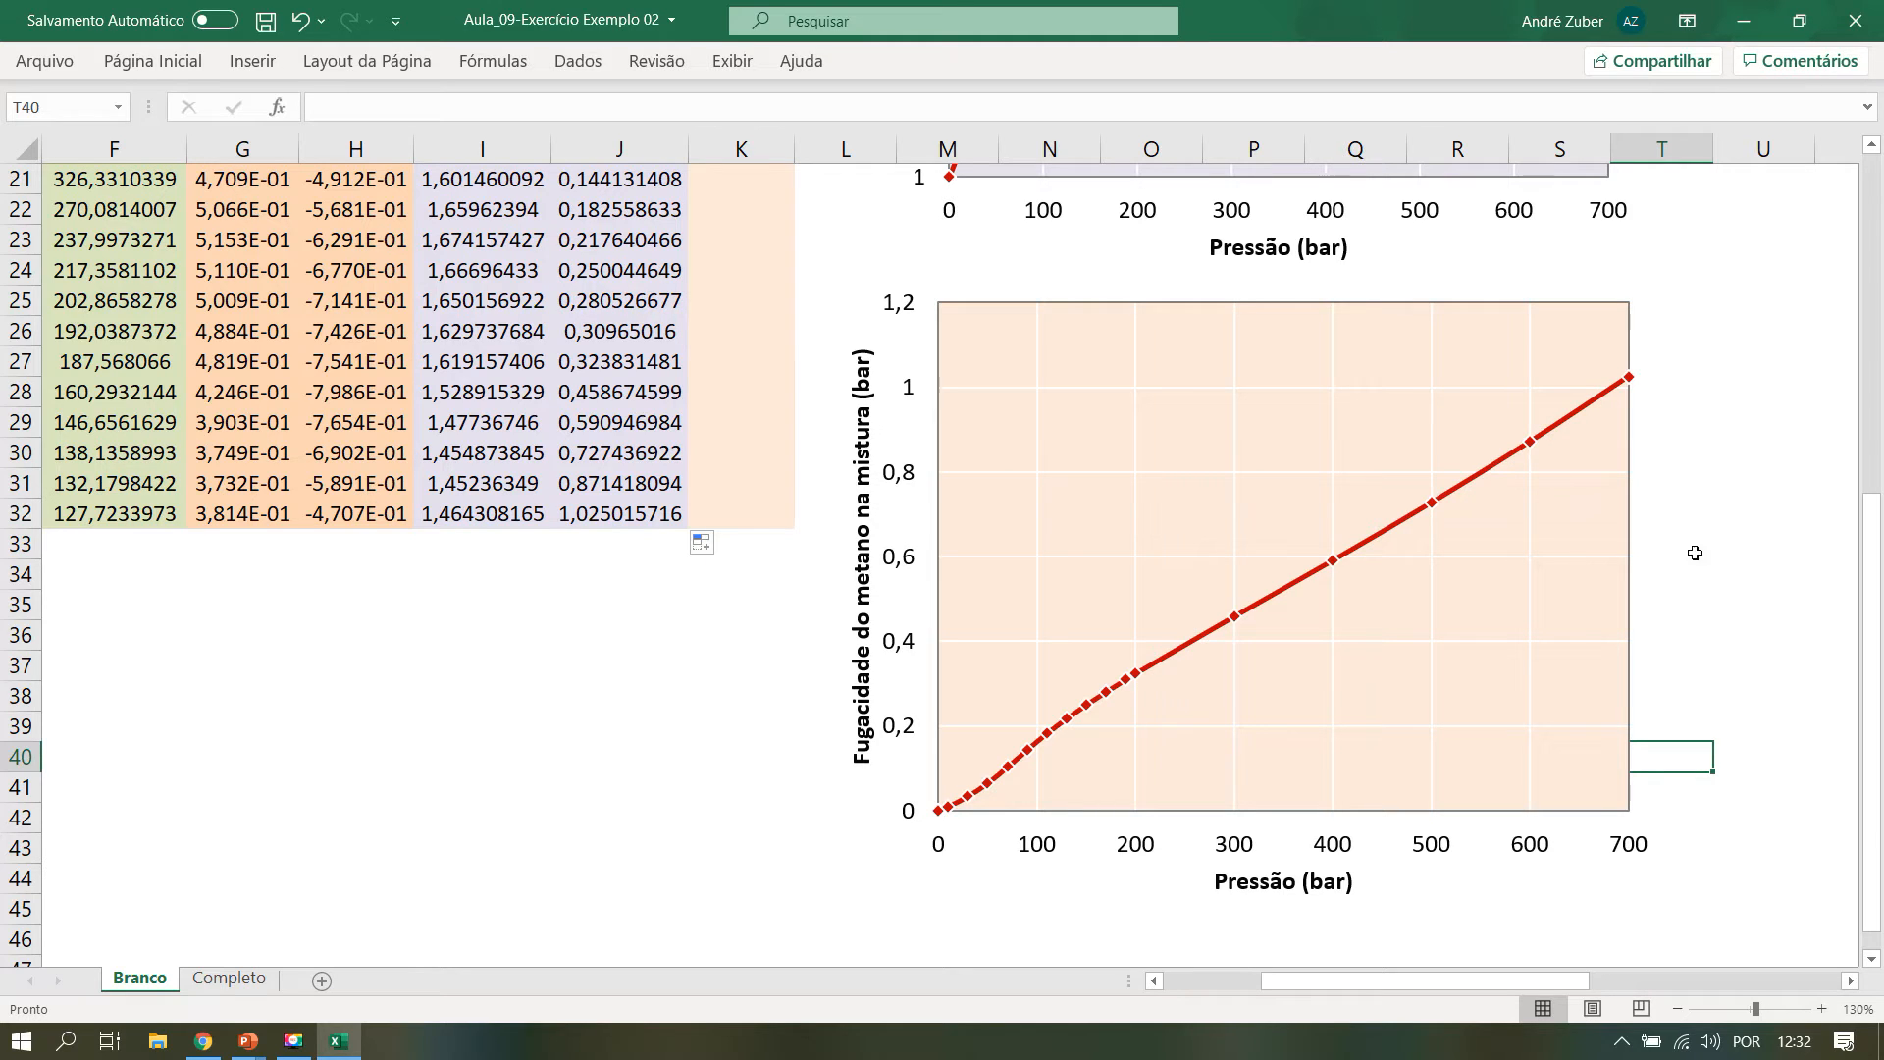
Calculate methane's partial pressure in K14 with the formula =D14*C14.
scroll(1228, 475, up, 4)
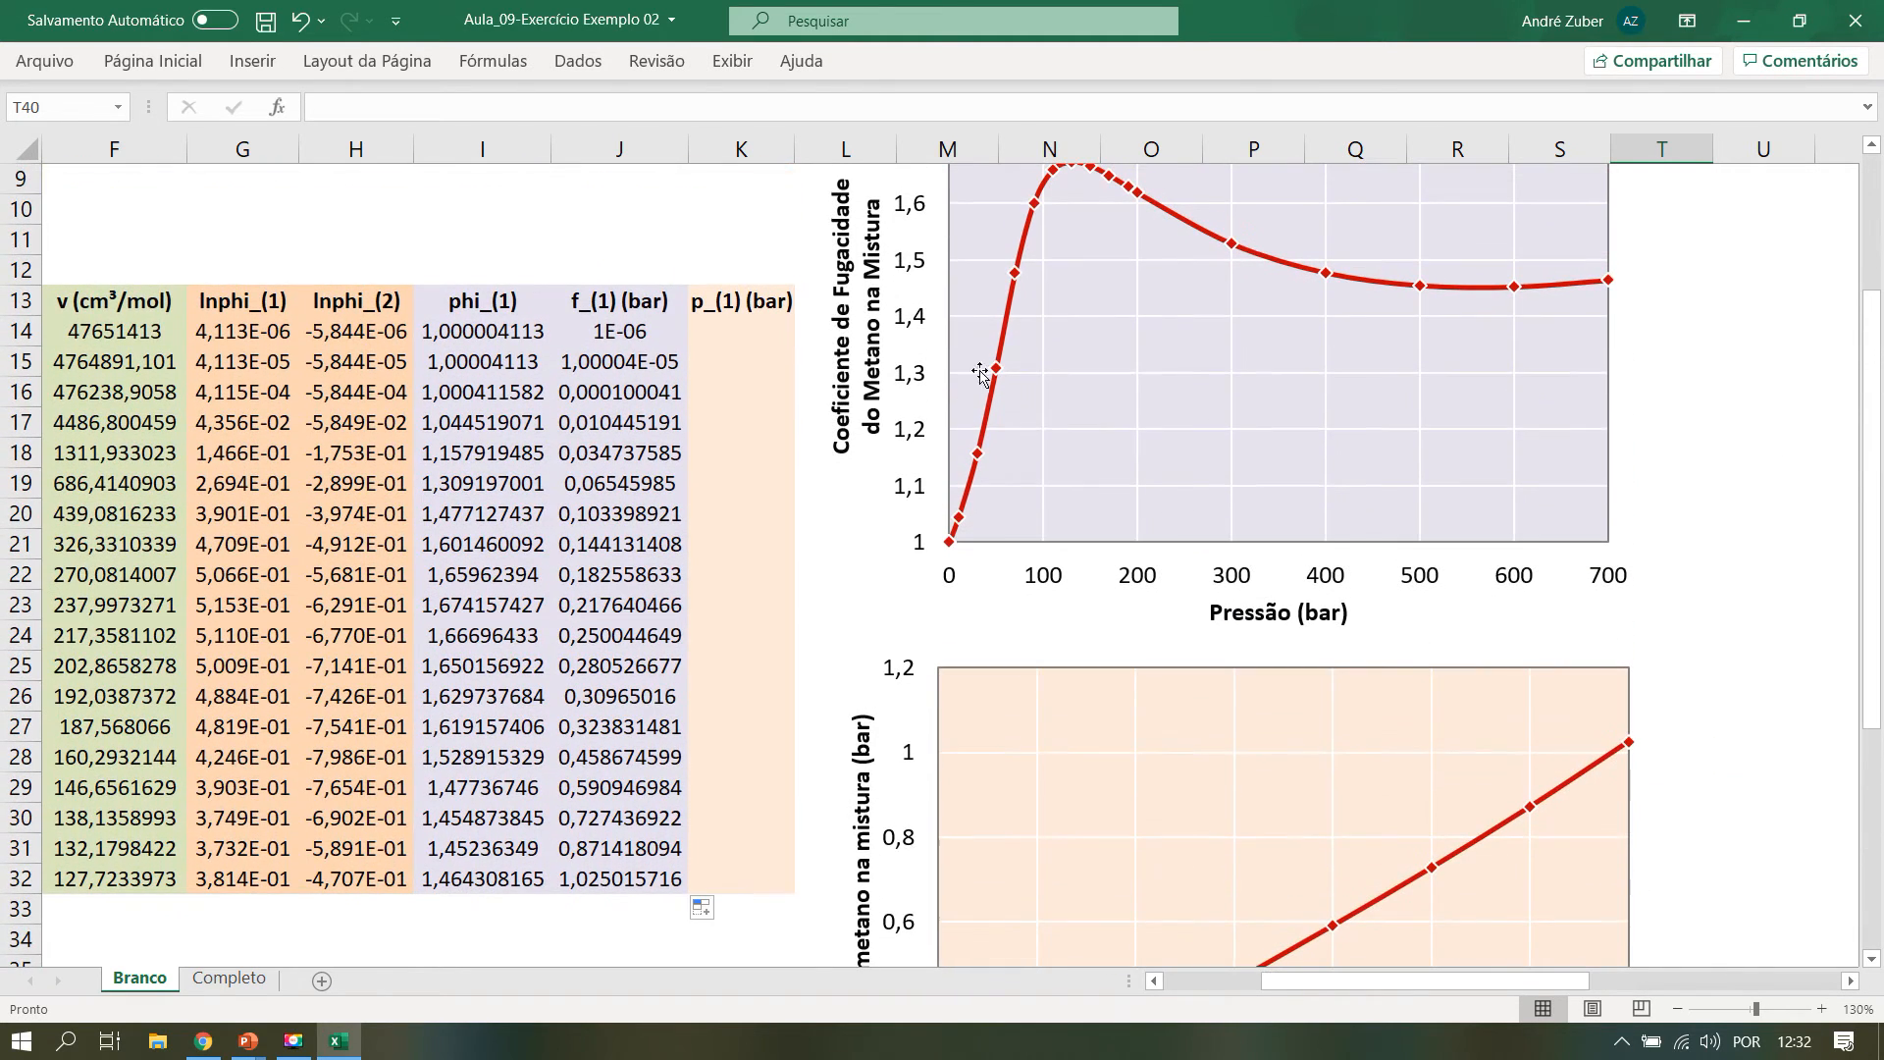
click(756, 335)
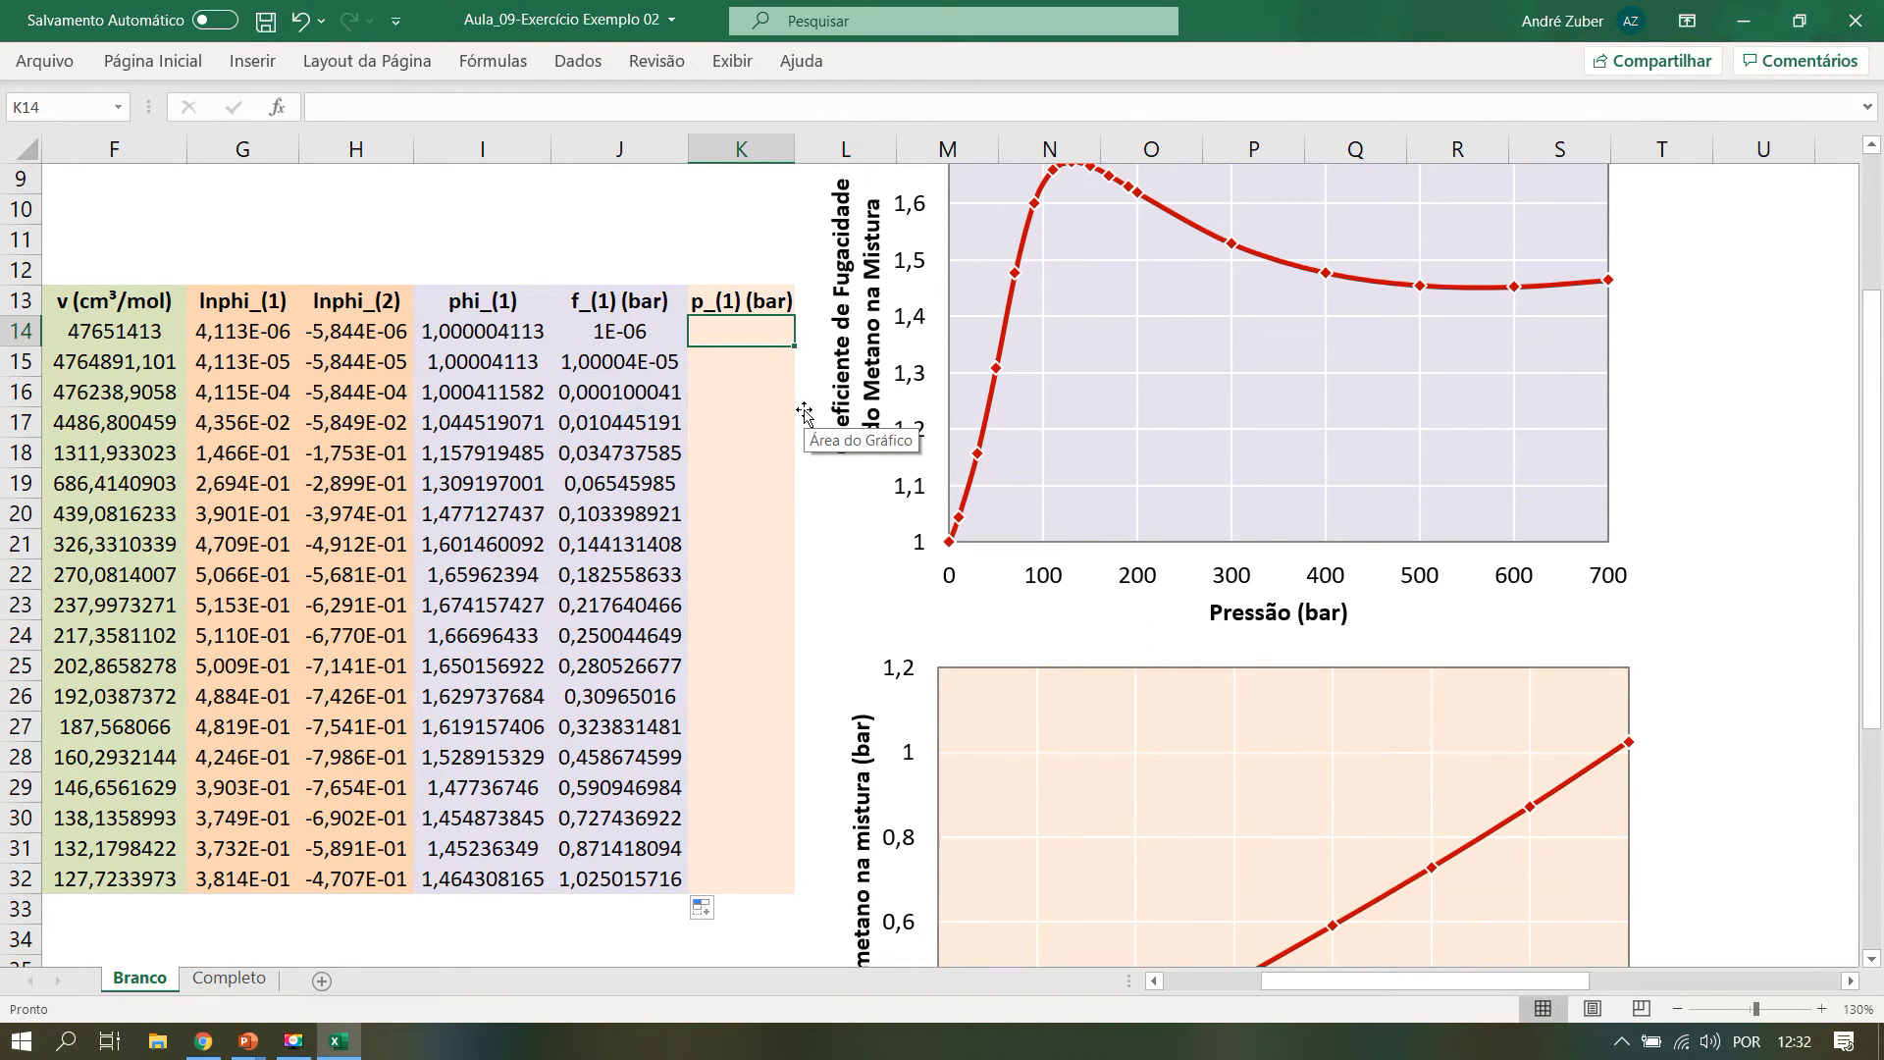
text(=)
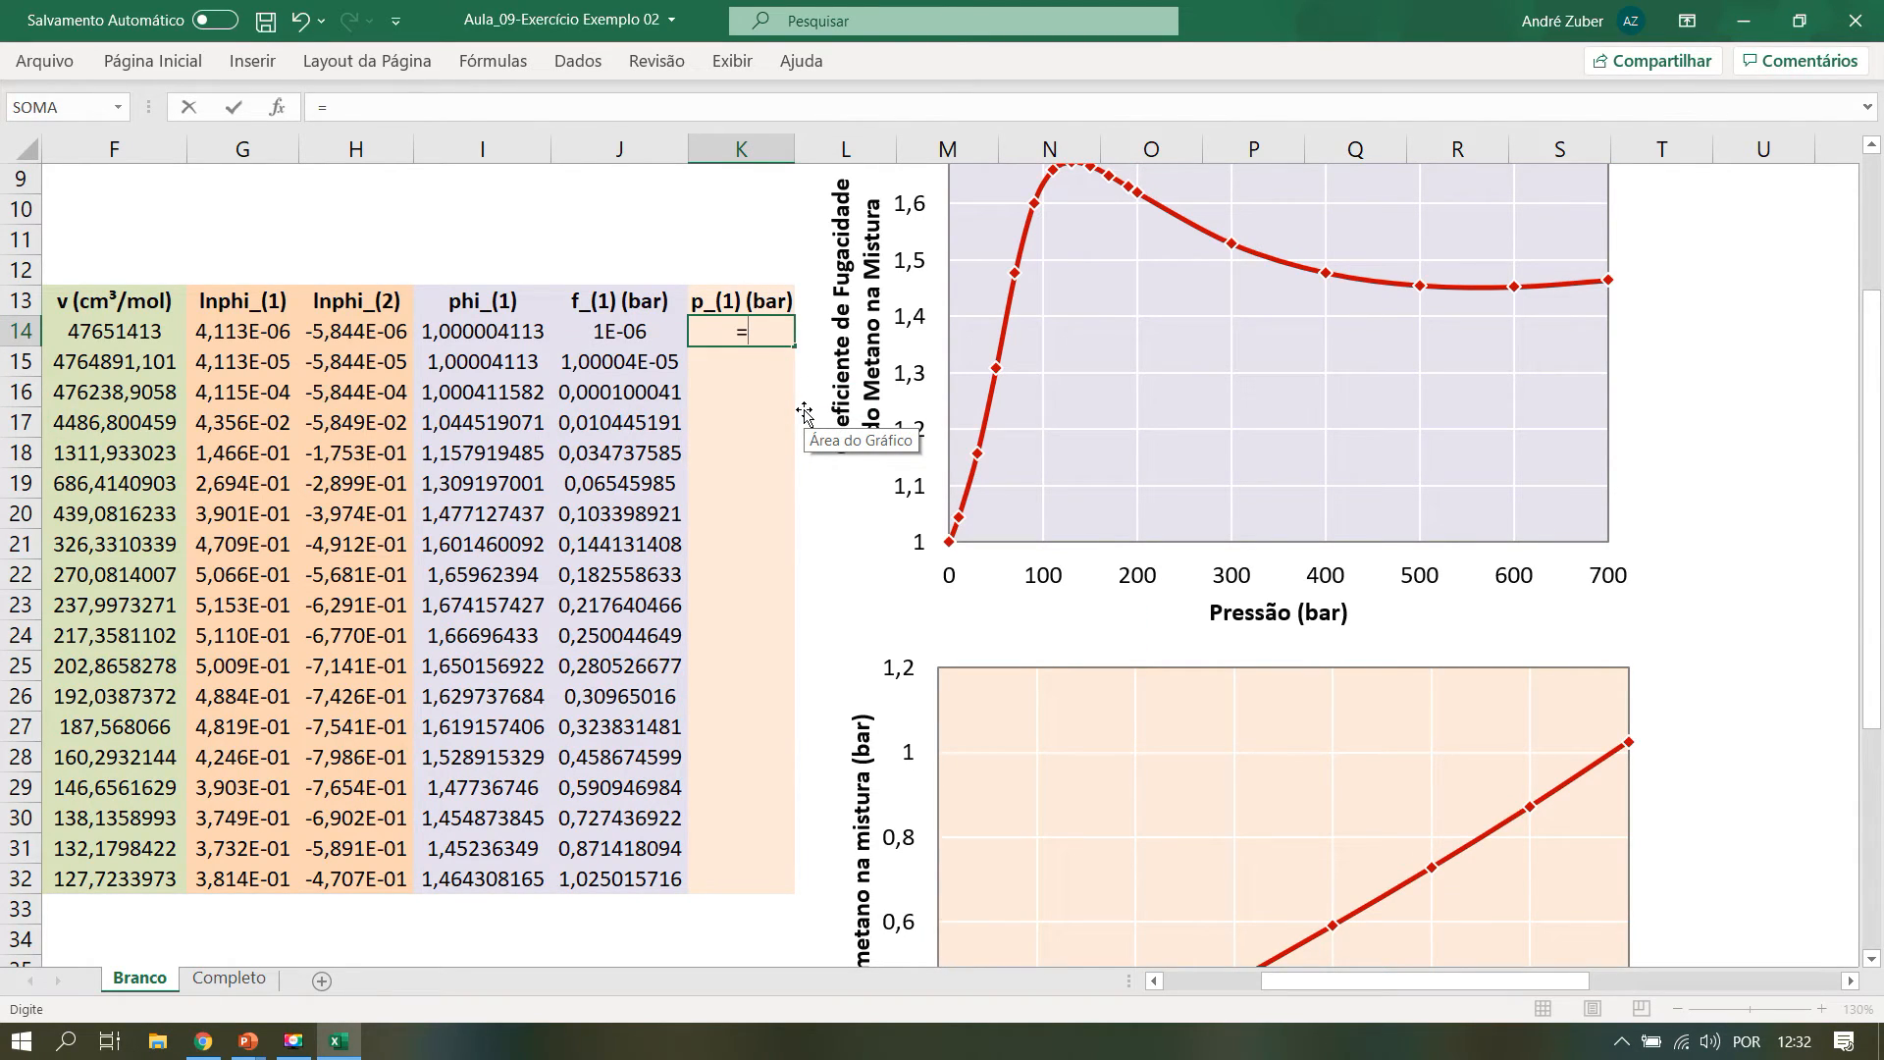
drag(1394, 984, 1334, 986)
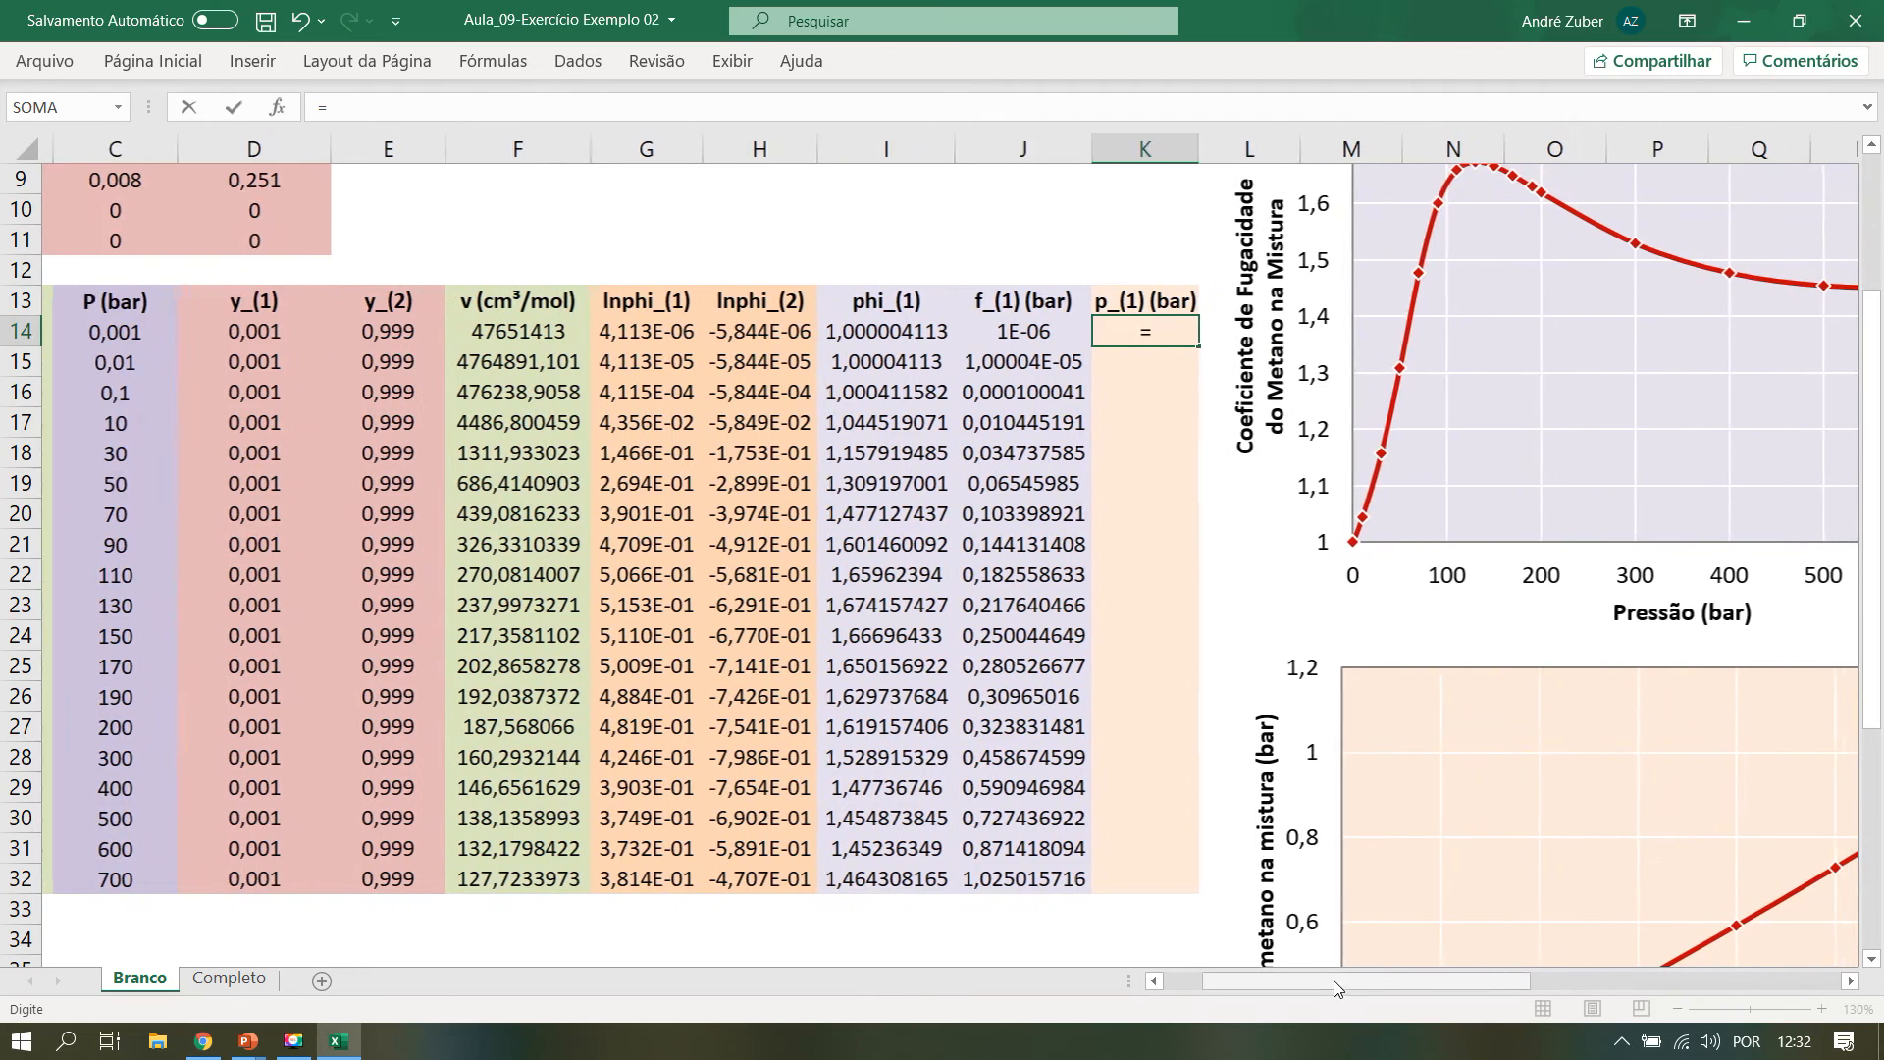
click(253, 336)
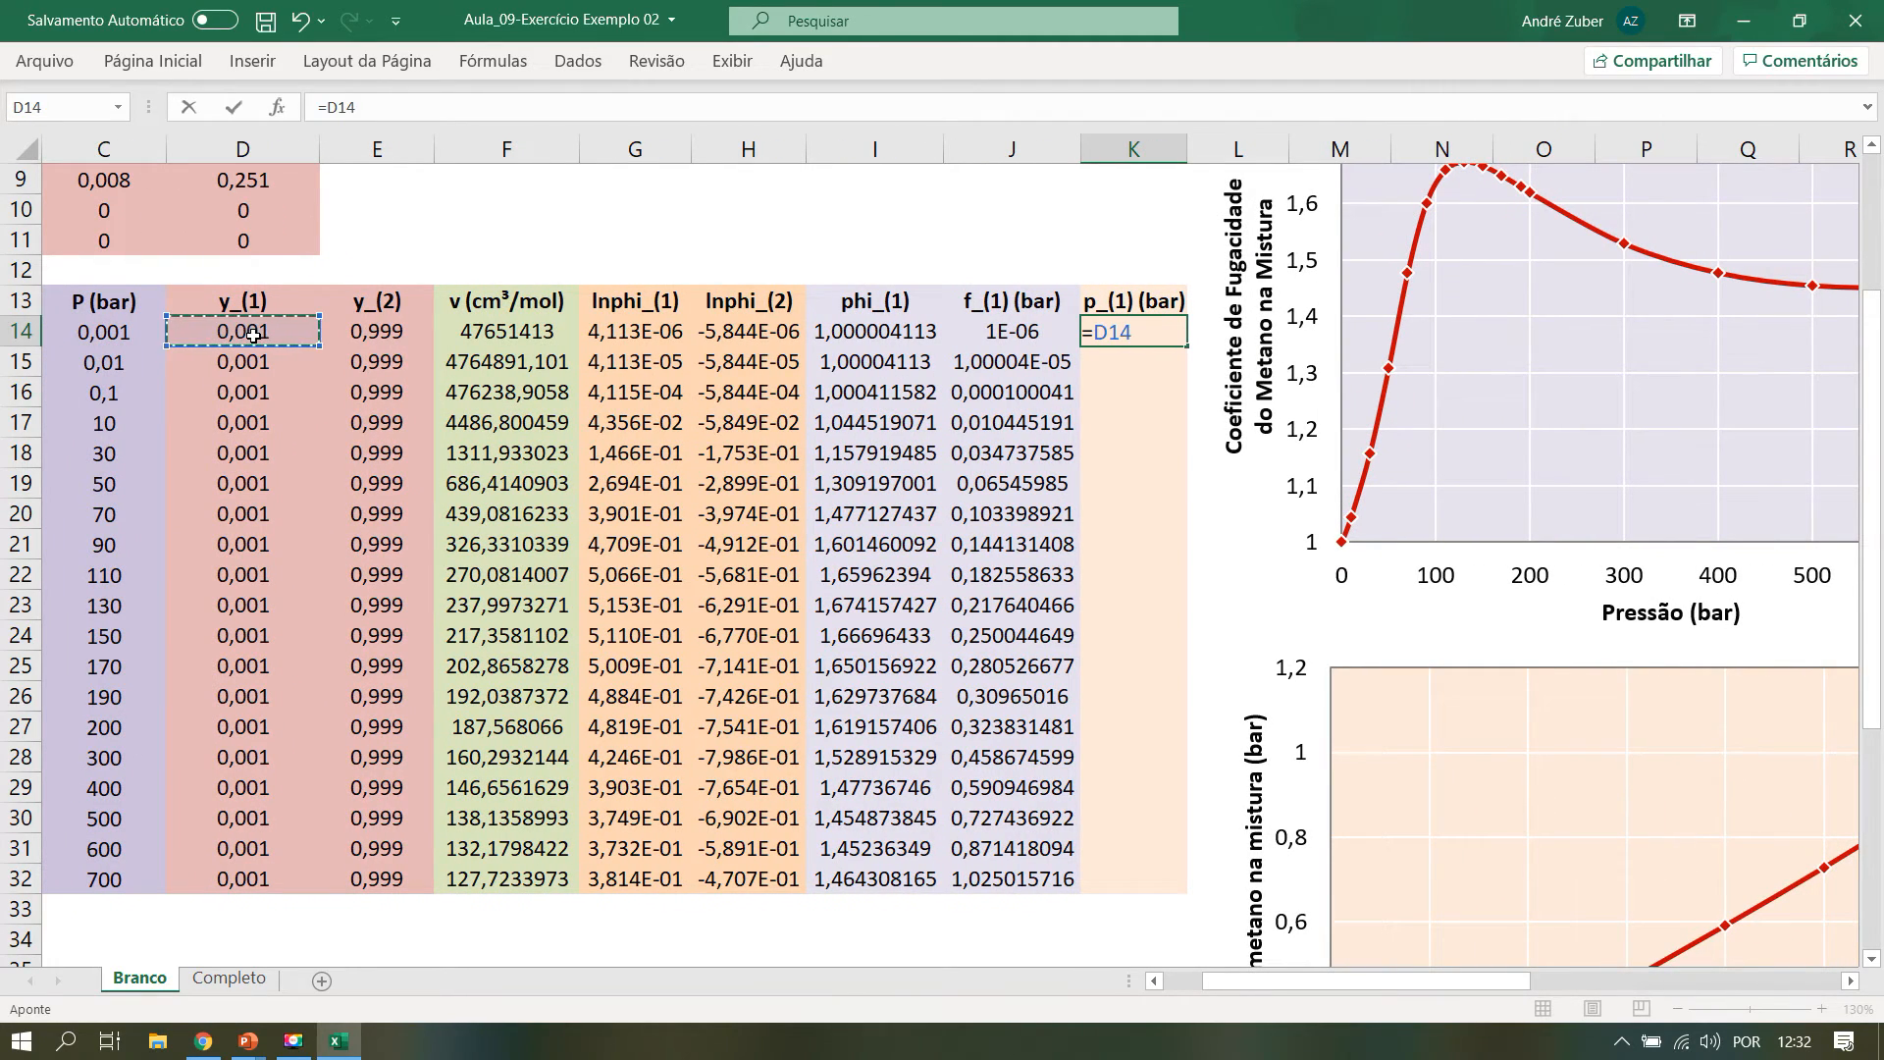
text(*)
click(125, 332)
key(Return)
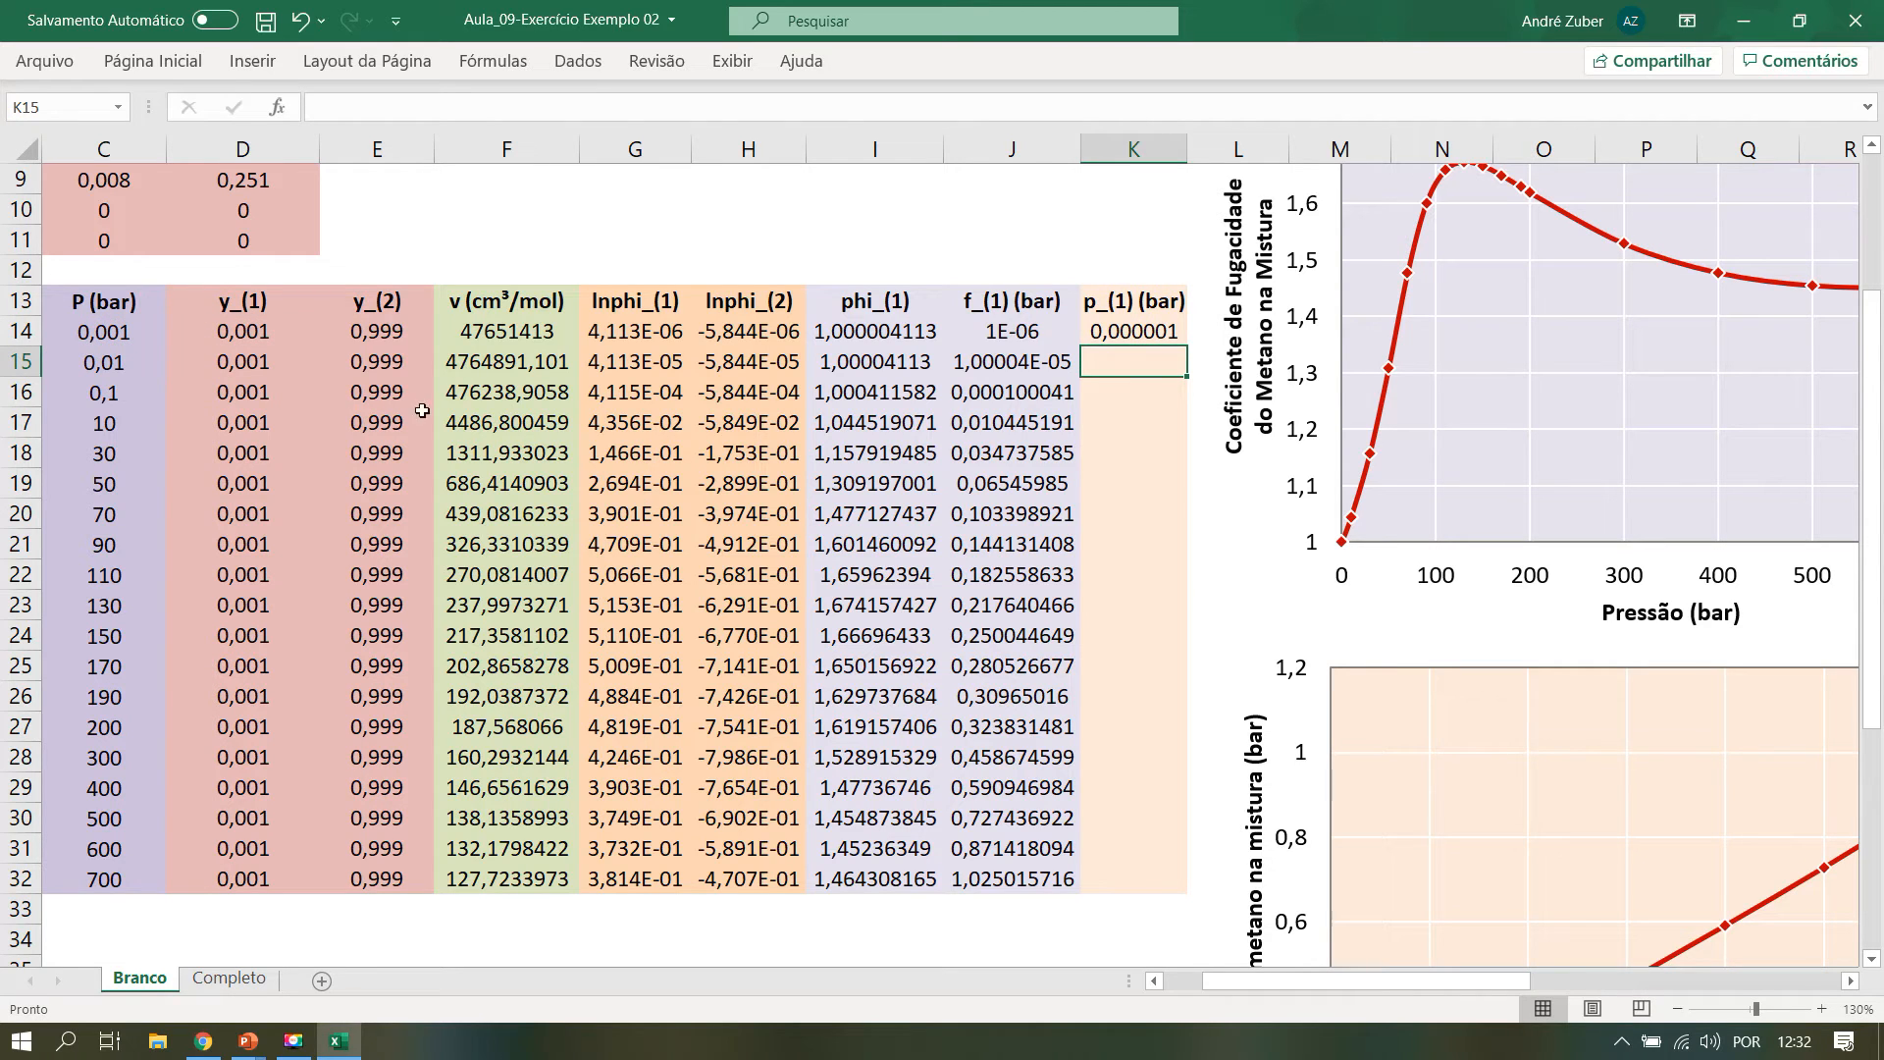
Copy the partial pressure formula from K14 down to K32 and compare its line with the fugacity curve in the chart.
scroll(1117, 520, down, 2)
scroll(1182, 261, up, 1)
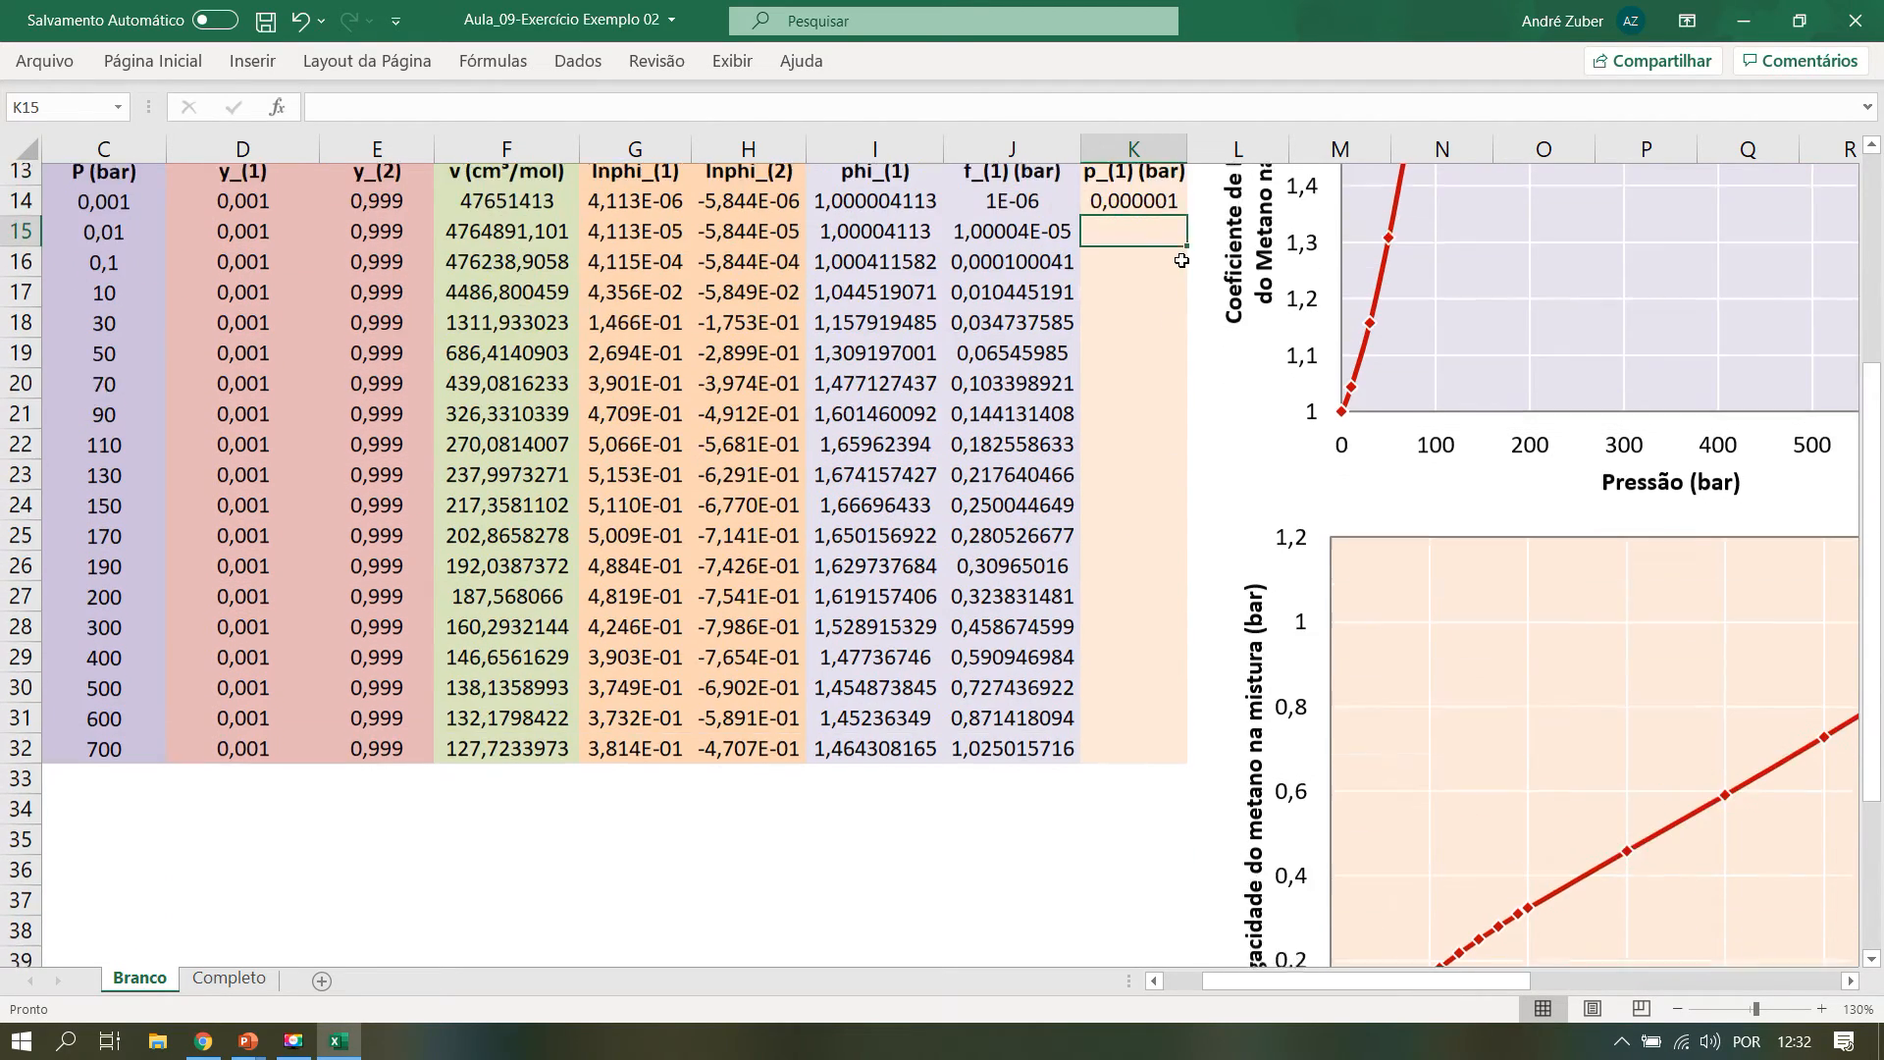
scroll(1181, 260, up, 1)
click(1182, 253)
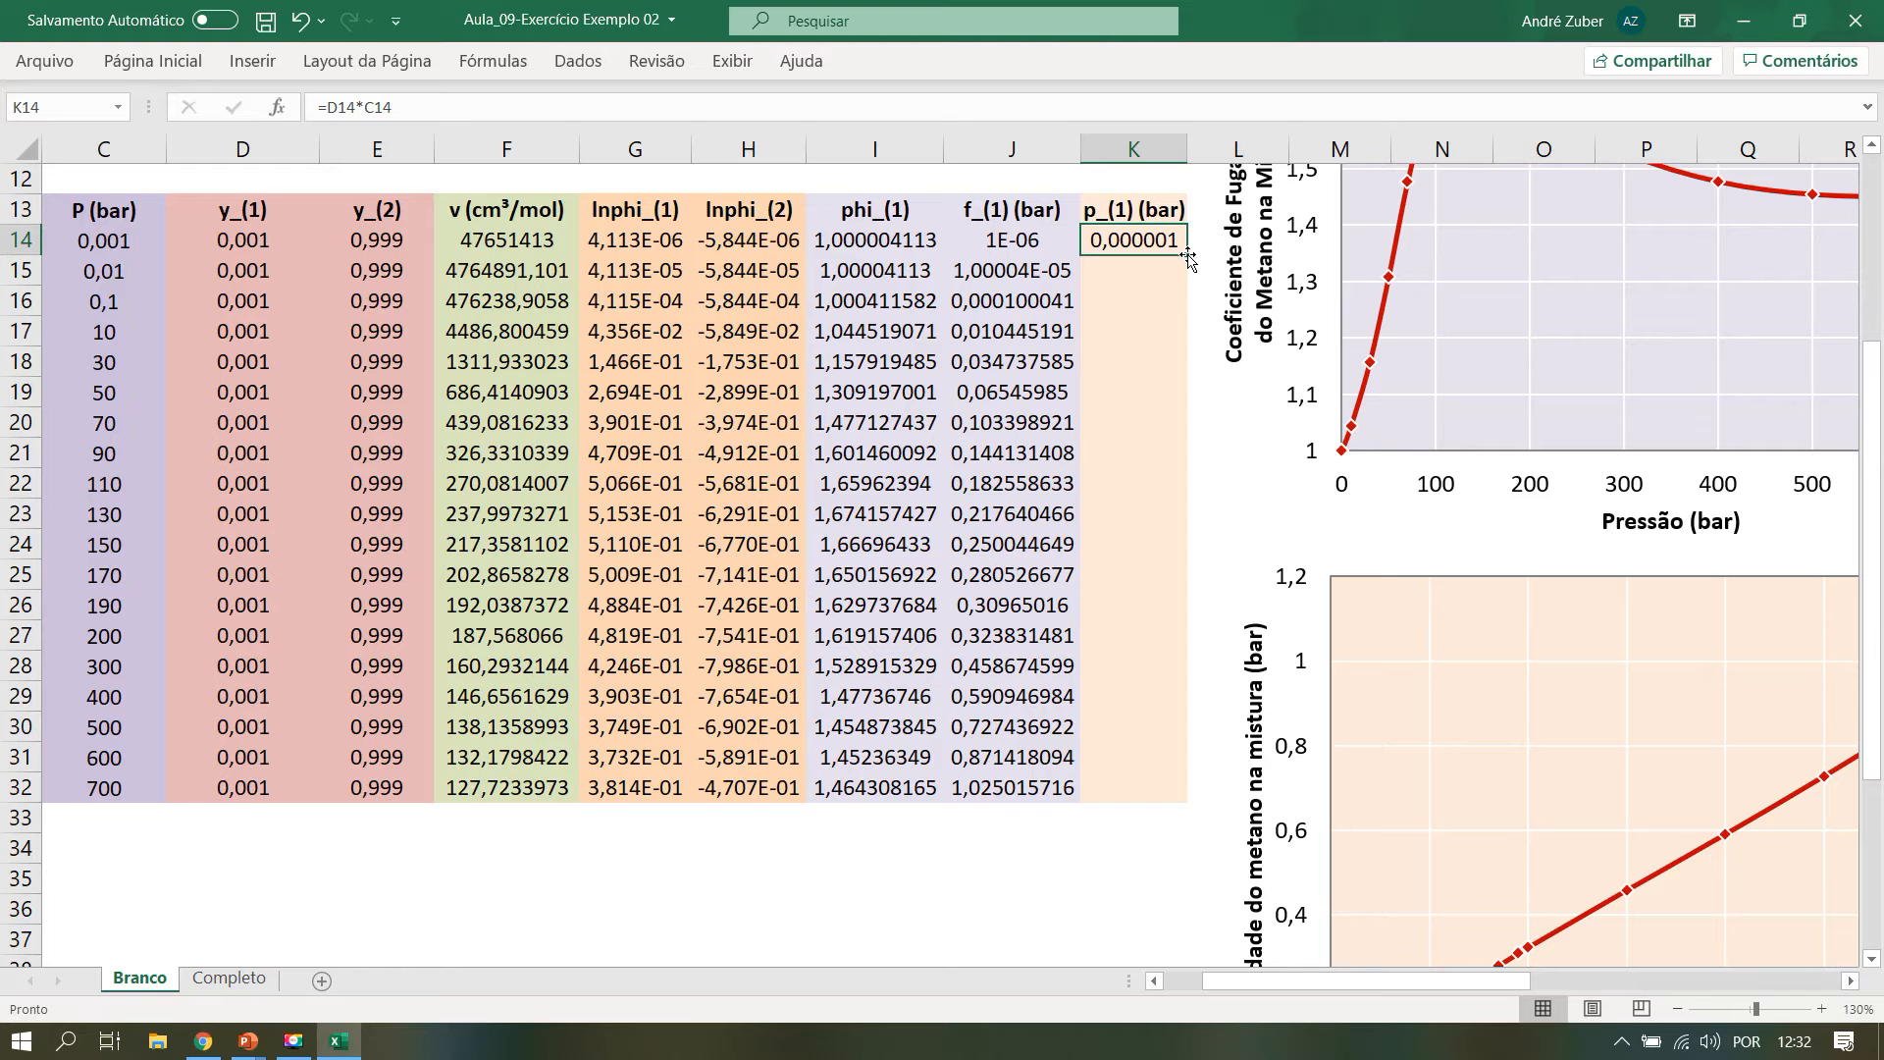
double_click(1187, 257)
scroll(1551, 863, down, 1)
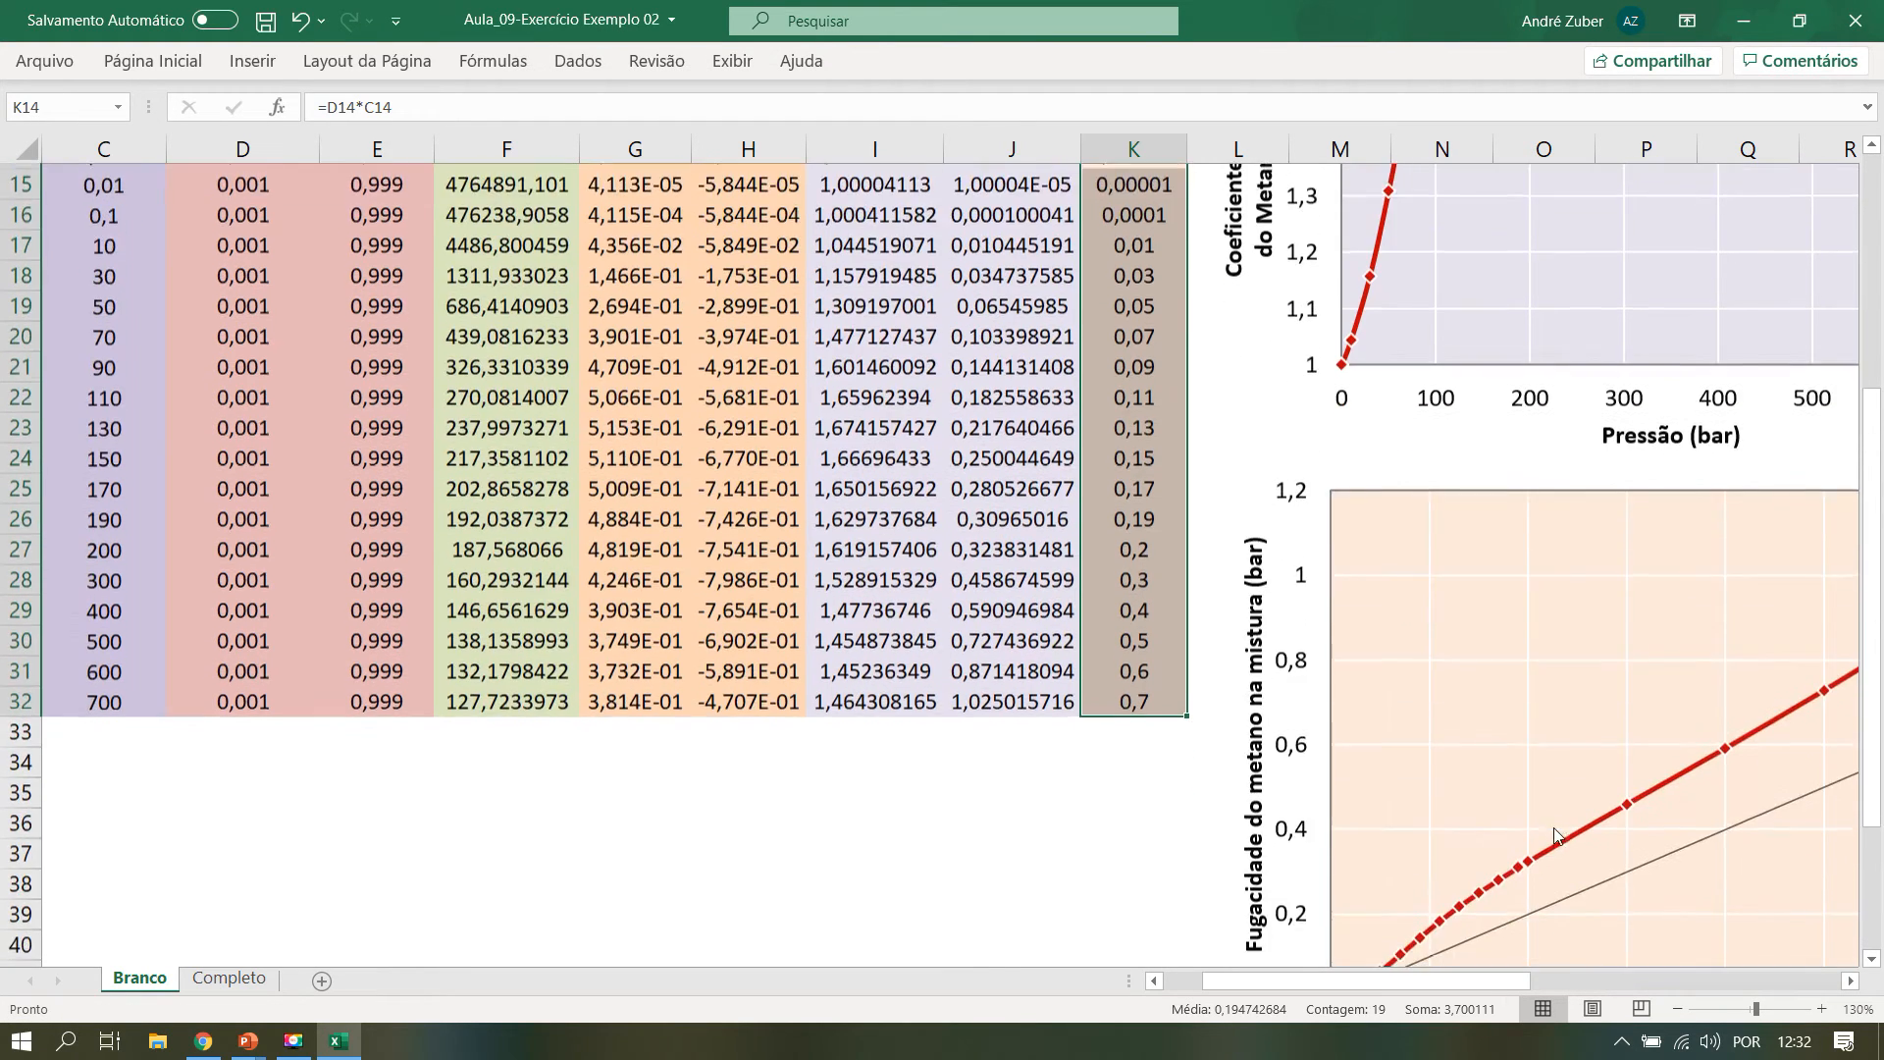
scroll(1554, 835, down, 2)
drag(1454, 978, 1531, 976)
click(1617, 695)
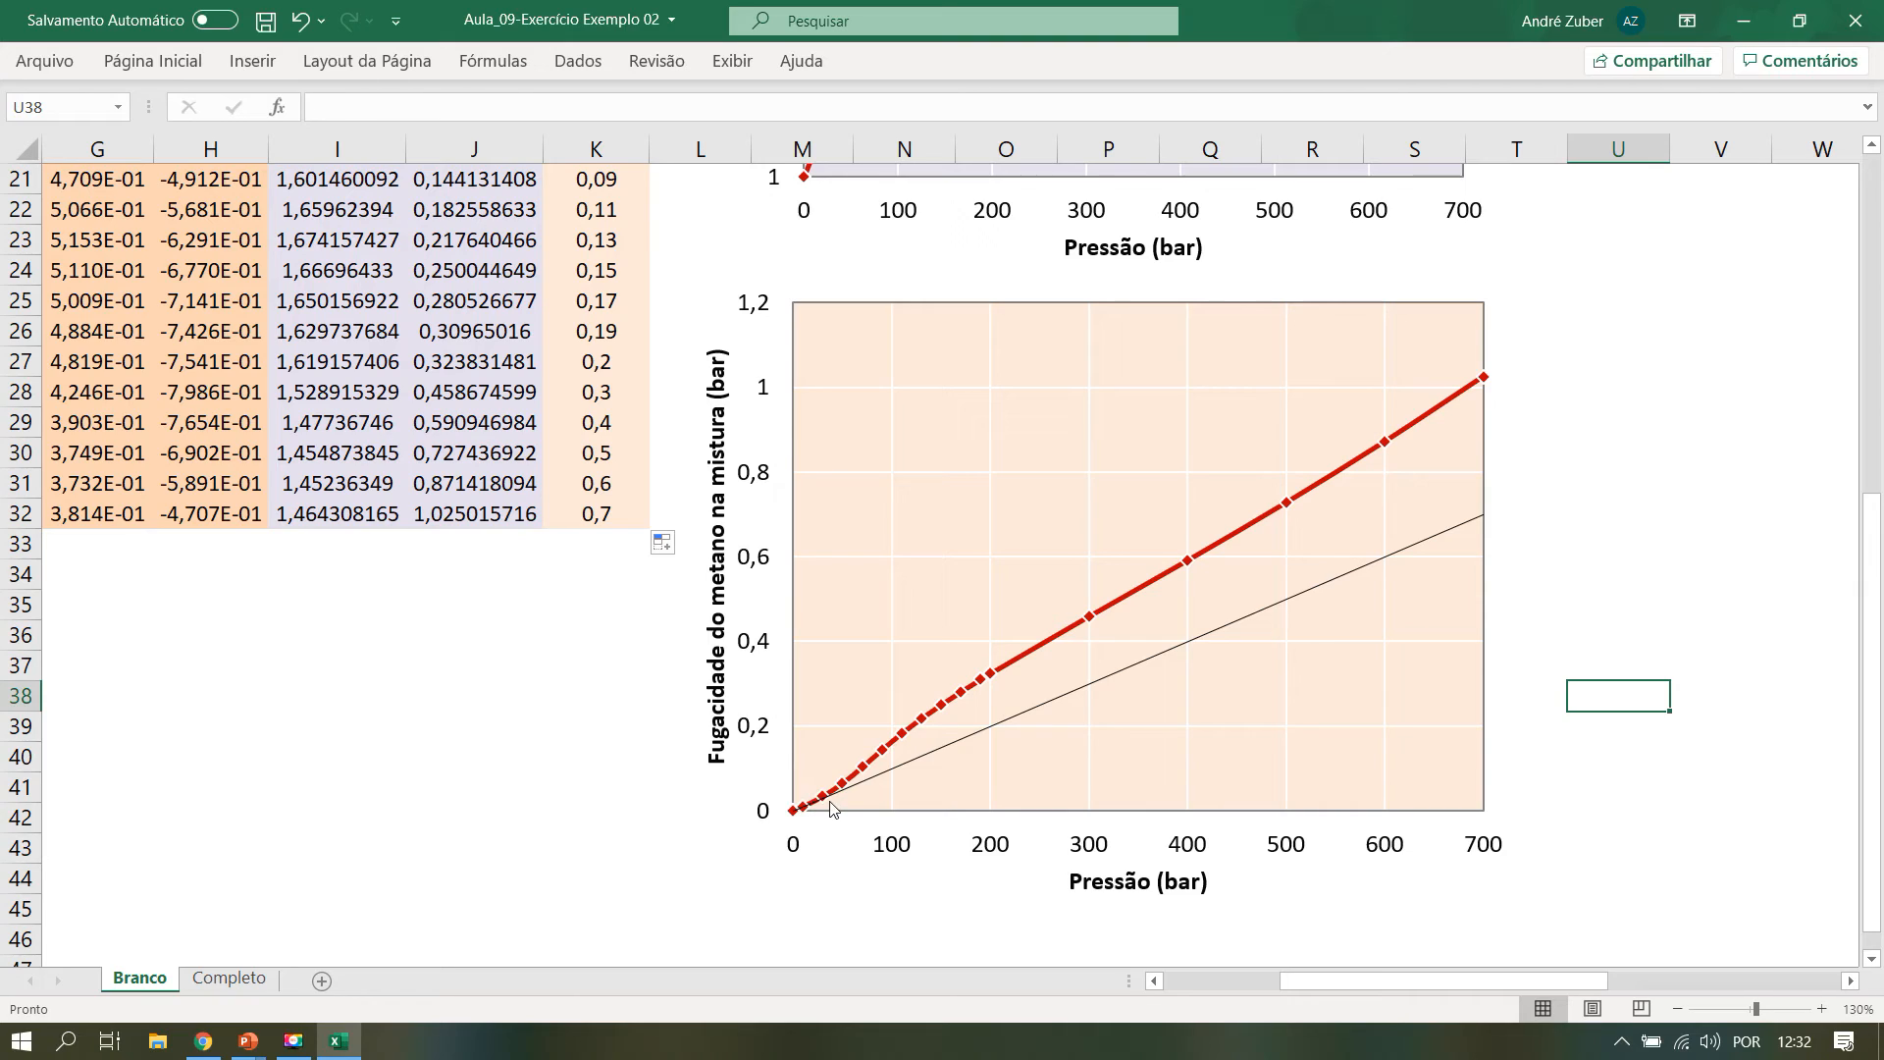
mouse_move(805, 815)
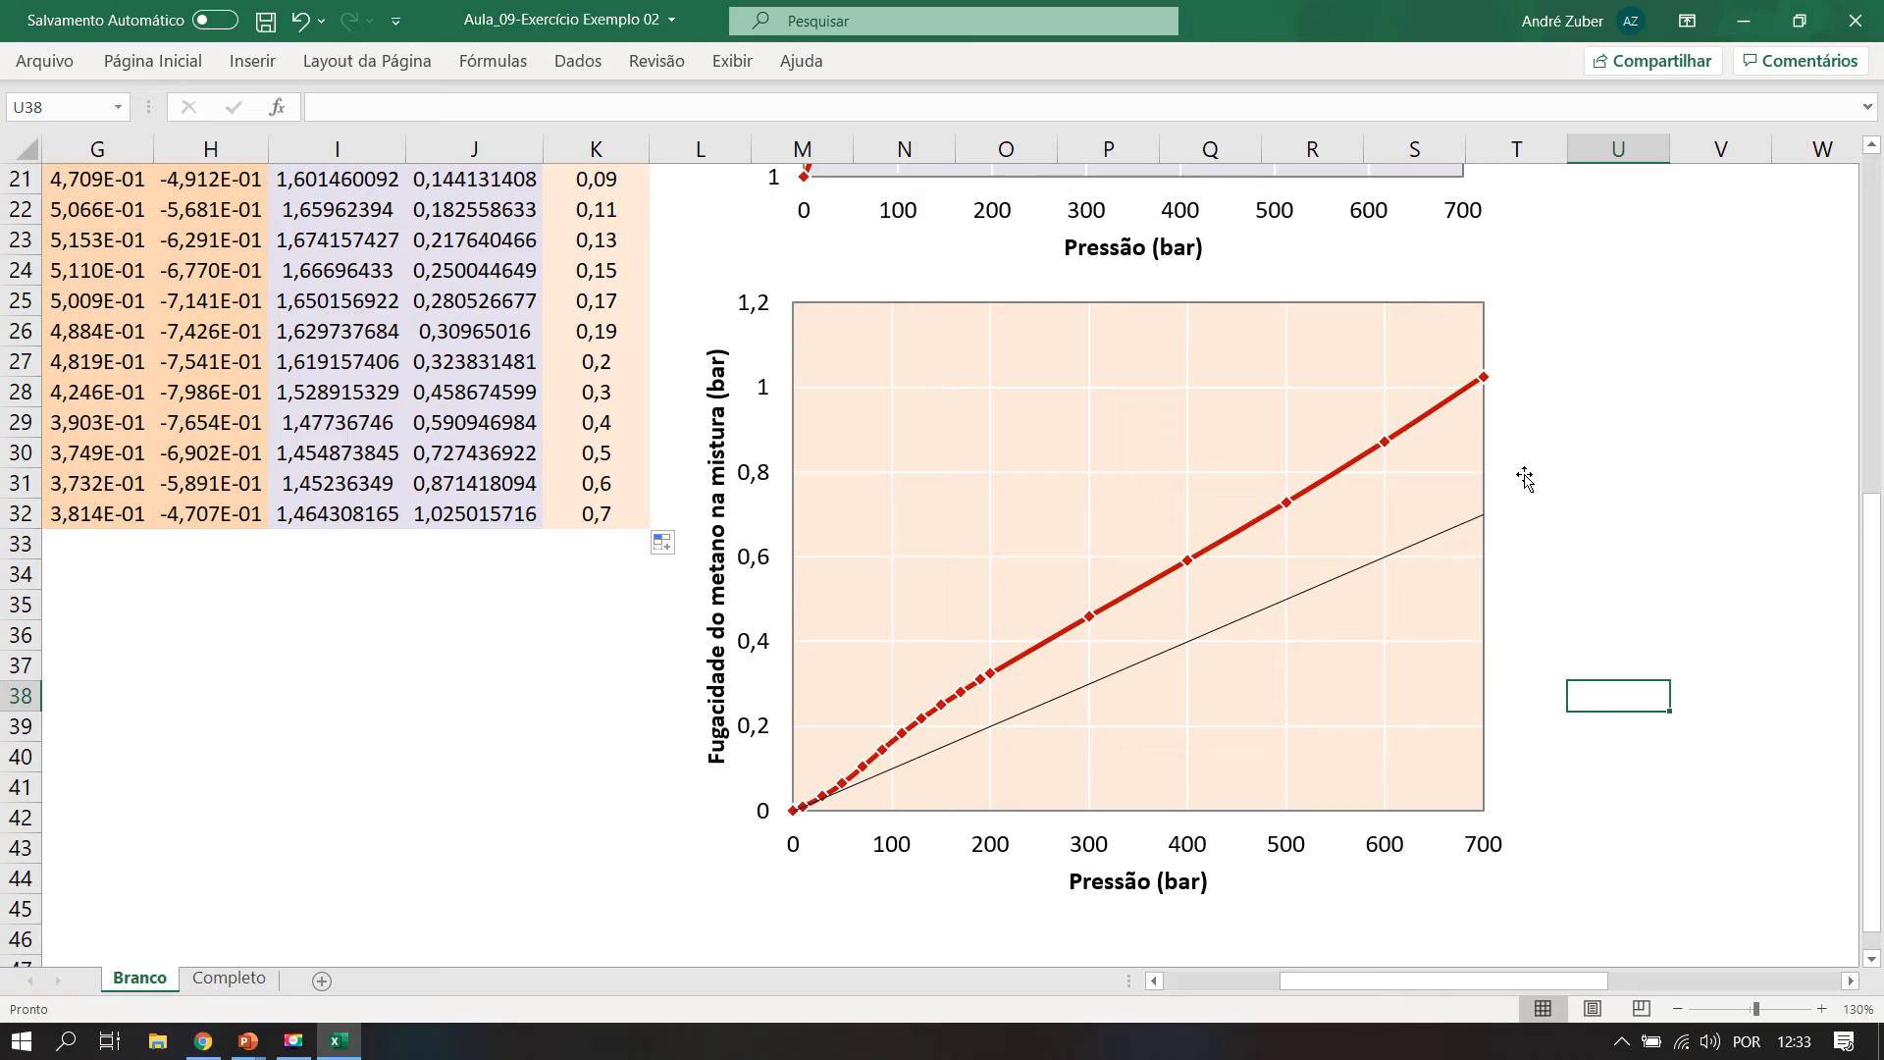
Set methane's mole fraction y_(1) in D14 to 0,1, with the table and both charts in view.
ctrl+scroll(1524, 478, down, 2)
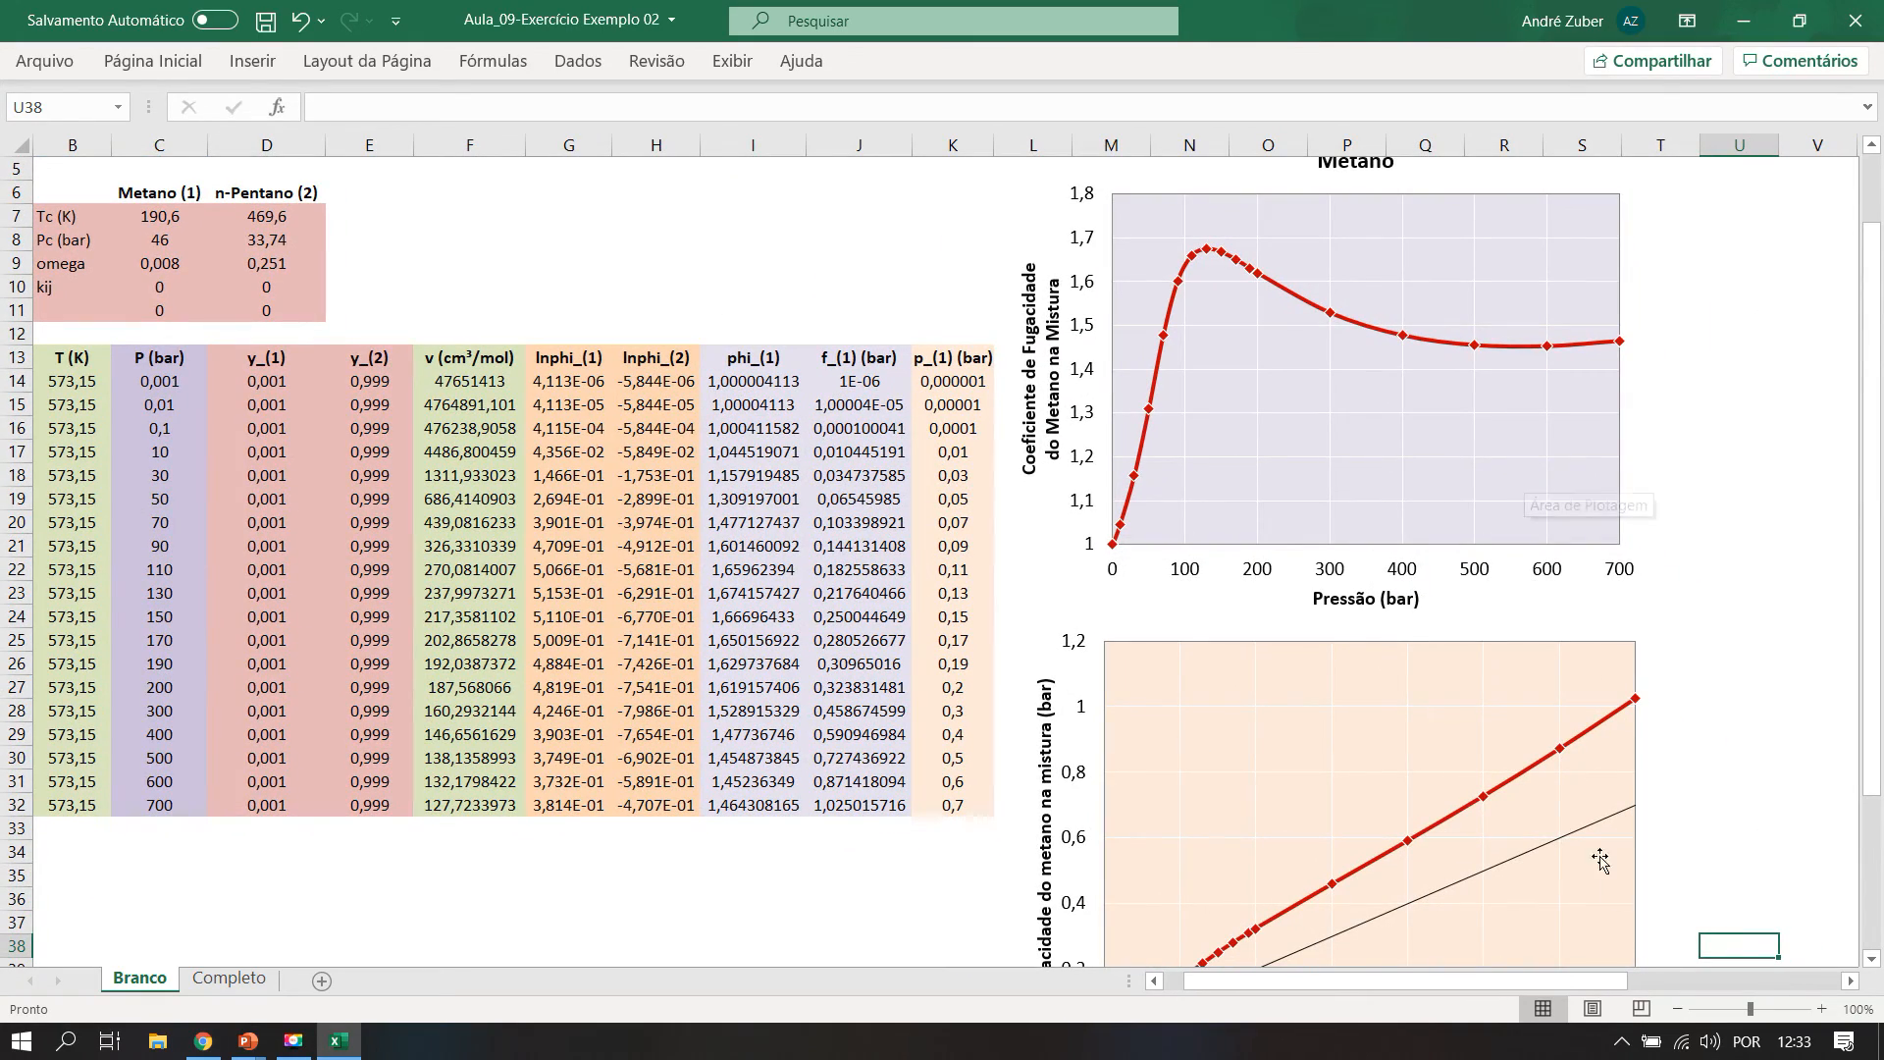
ctrl+scroll(1084, 736, down, 1)
drag(1557, 981, 1558, 981)
drag(1875, 392, 1878, 437)
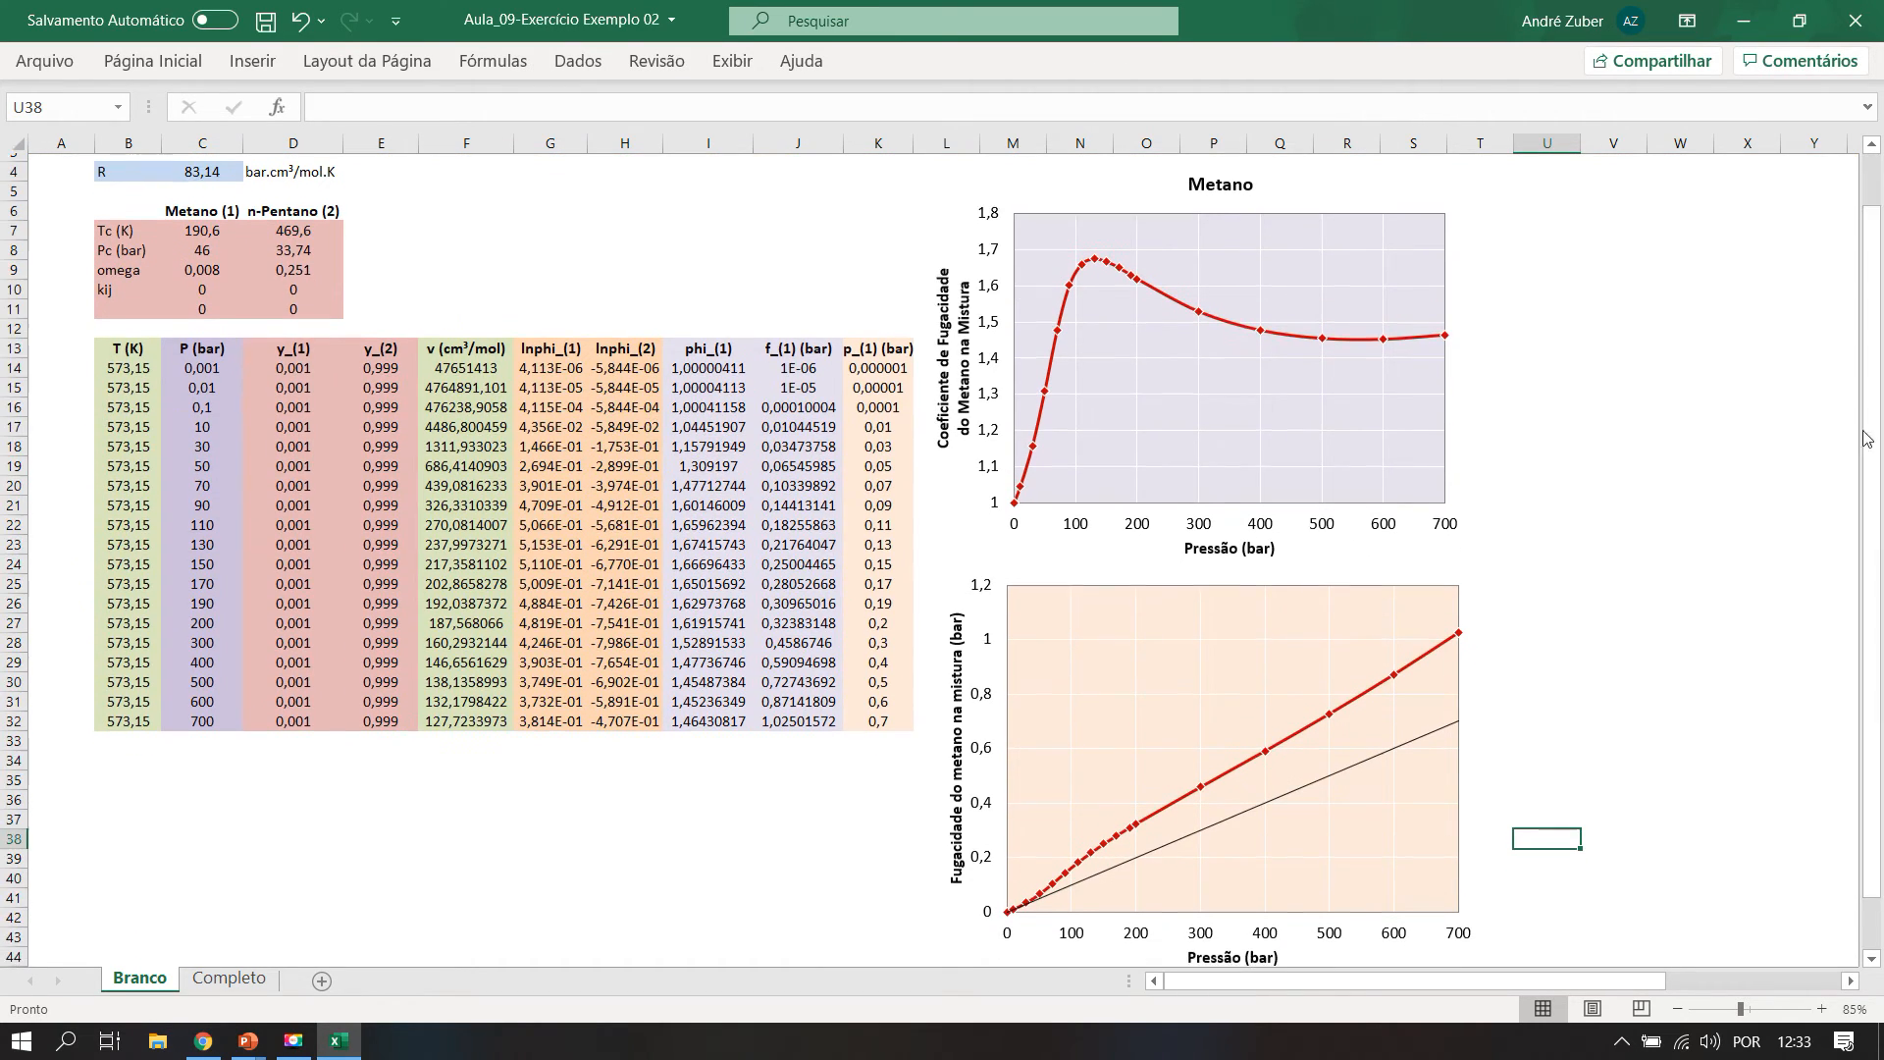
click(289, 356)
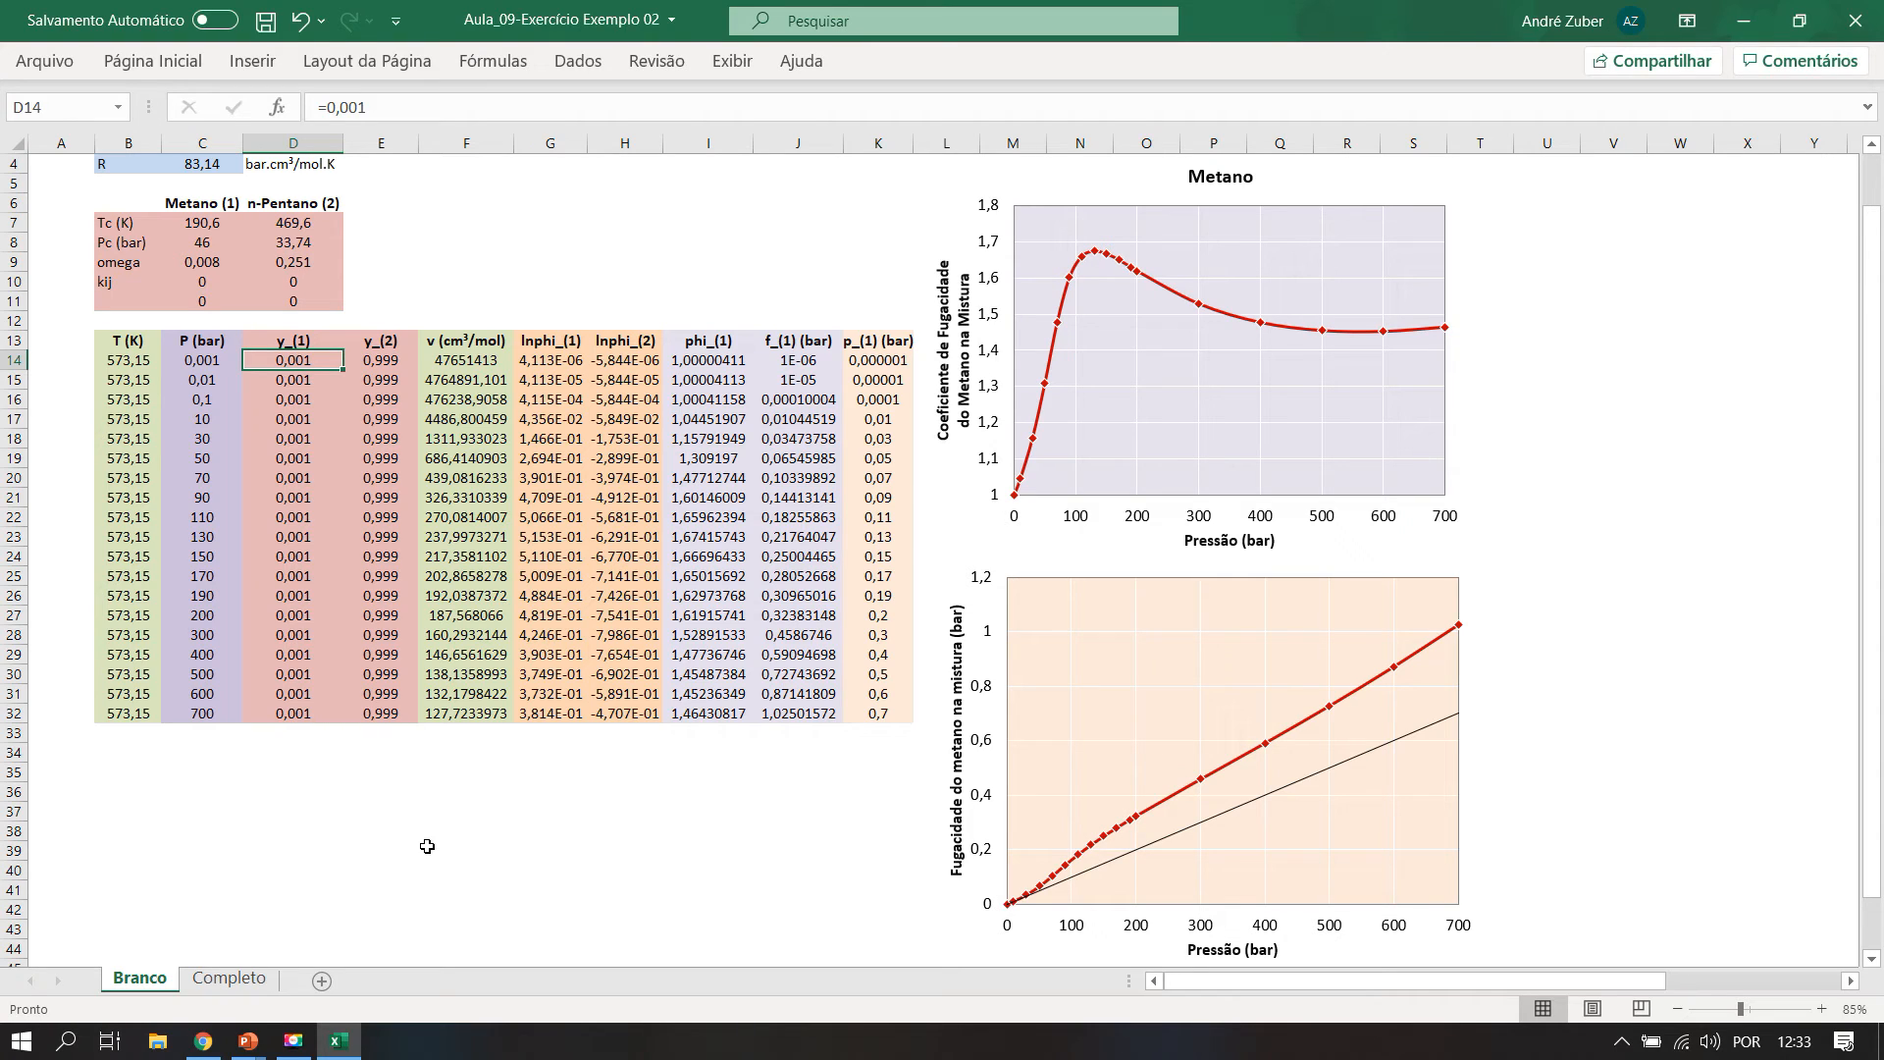
text(0,1)
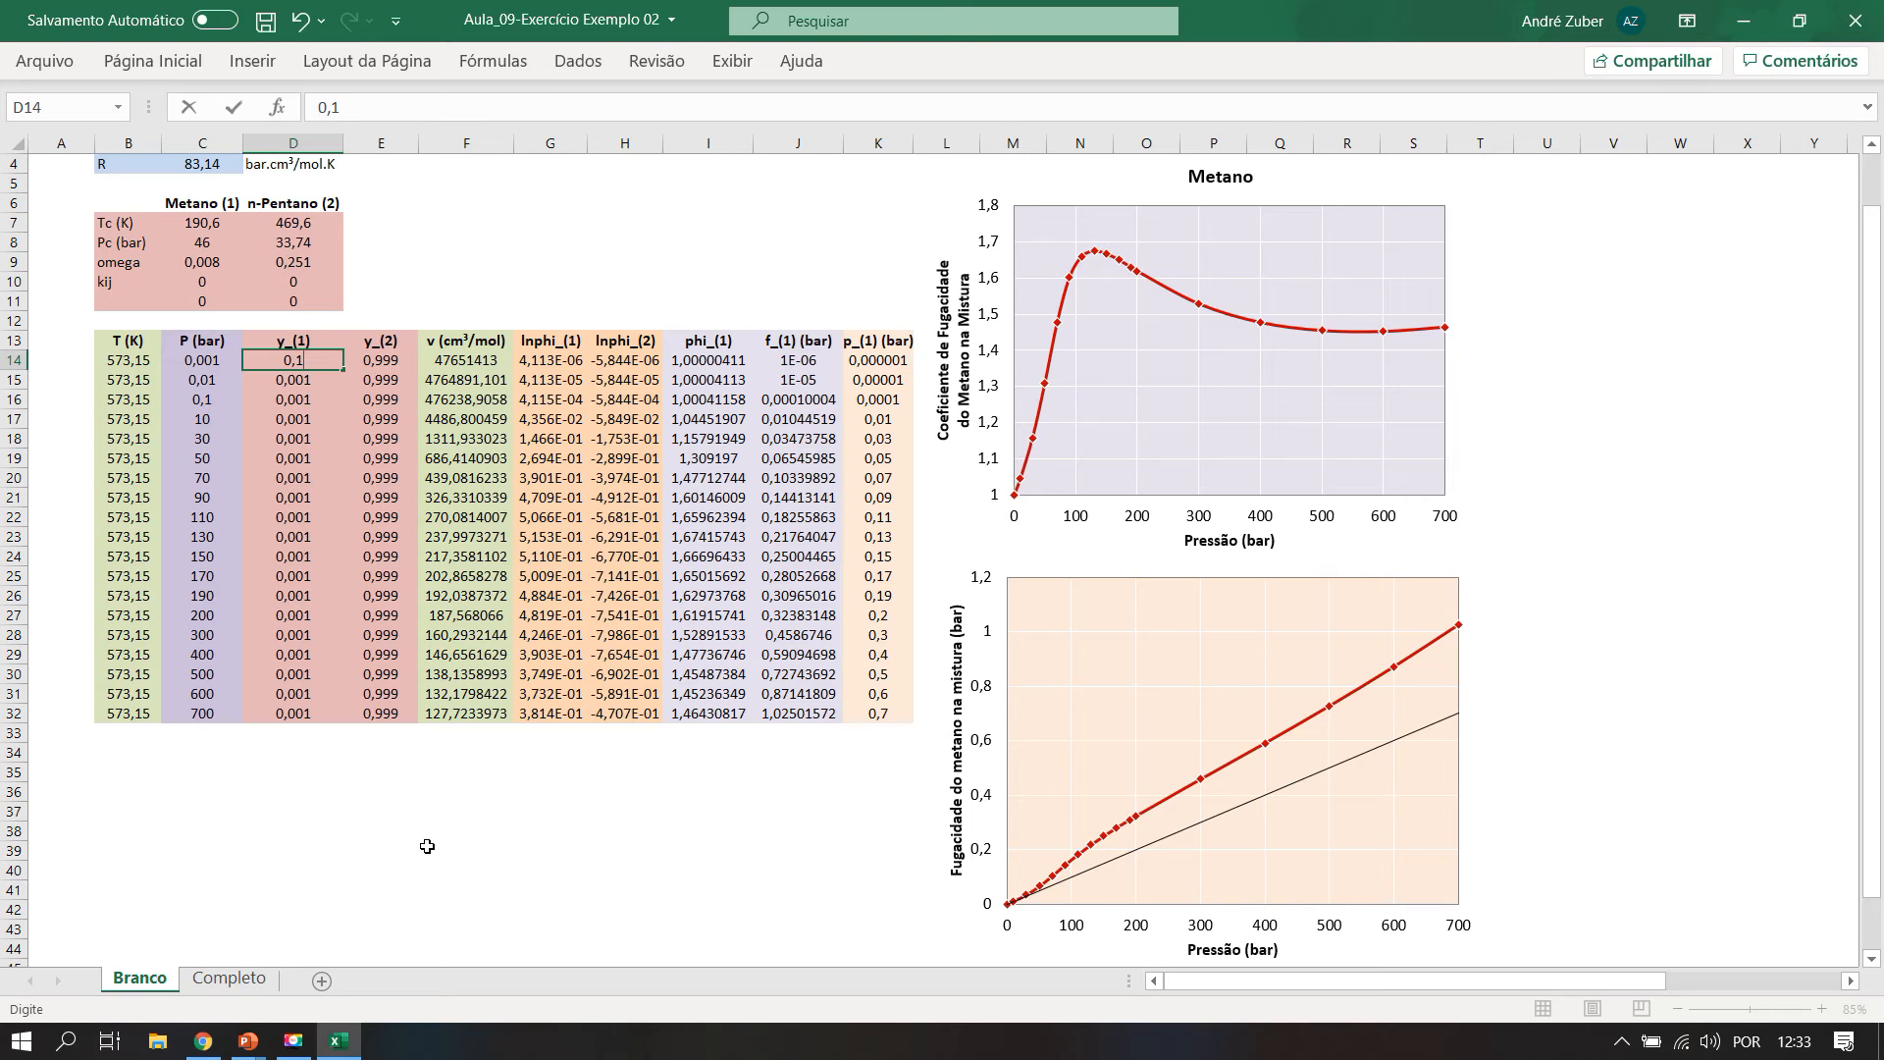
key(Return)
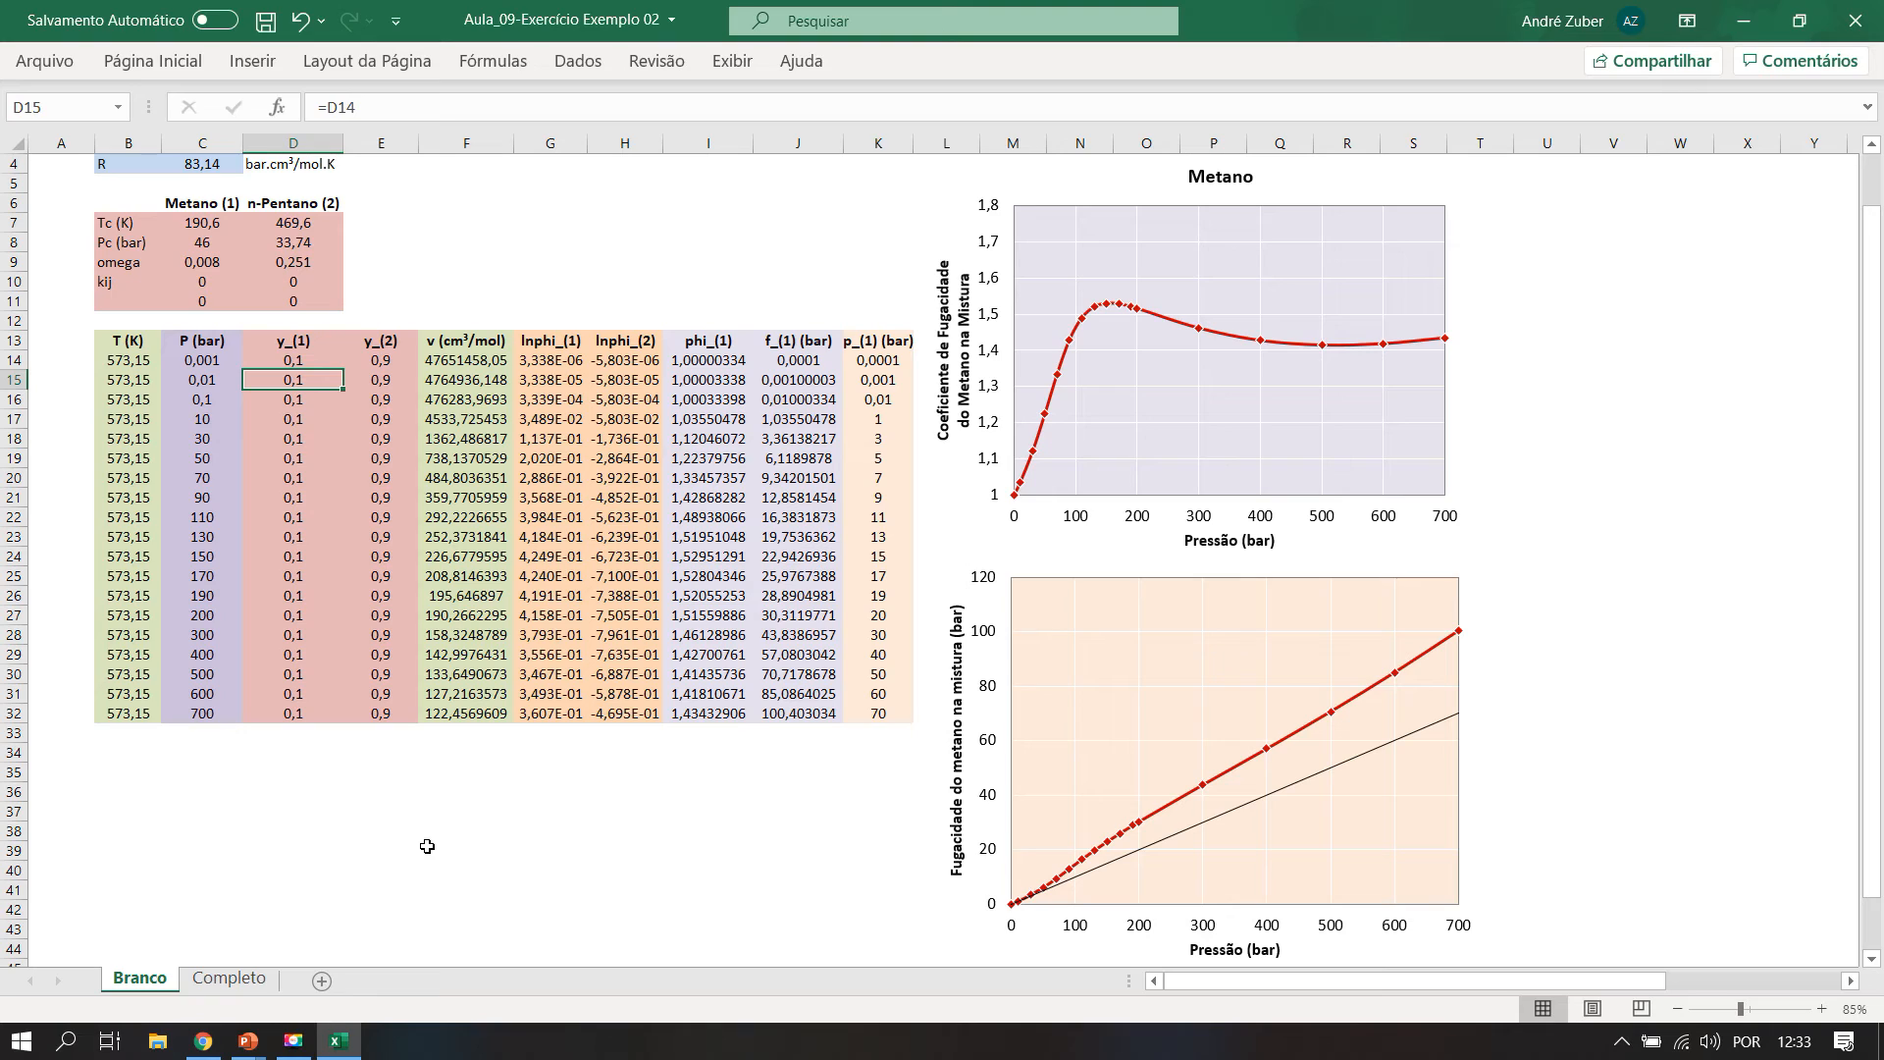
Set methane's mole fraction y_(1) in D14 to 0,3 to recalculate the table and both charts.
key(Up)
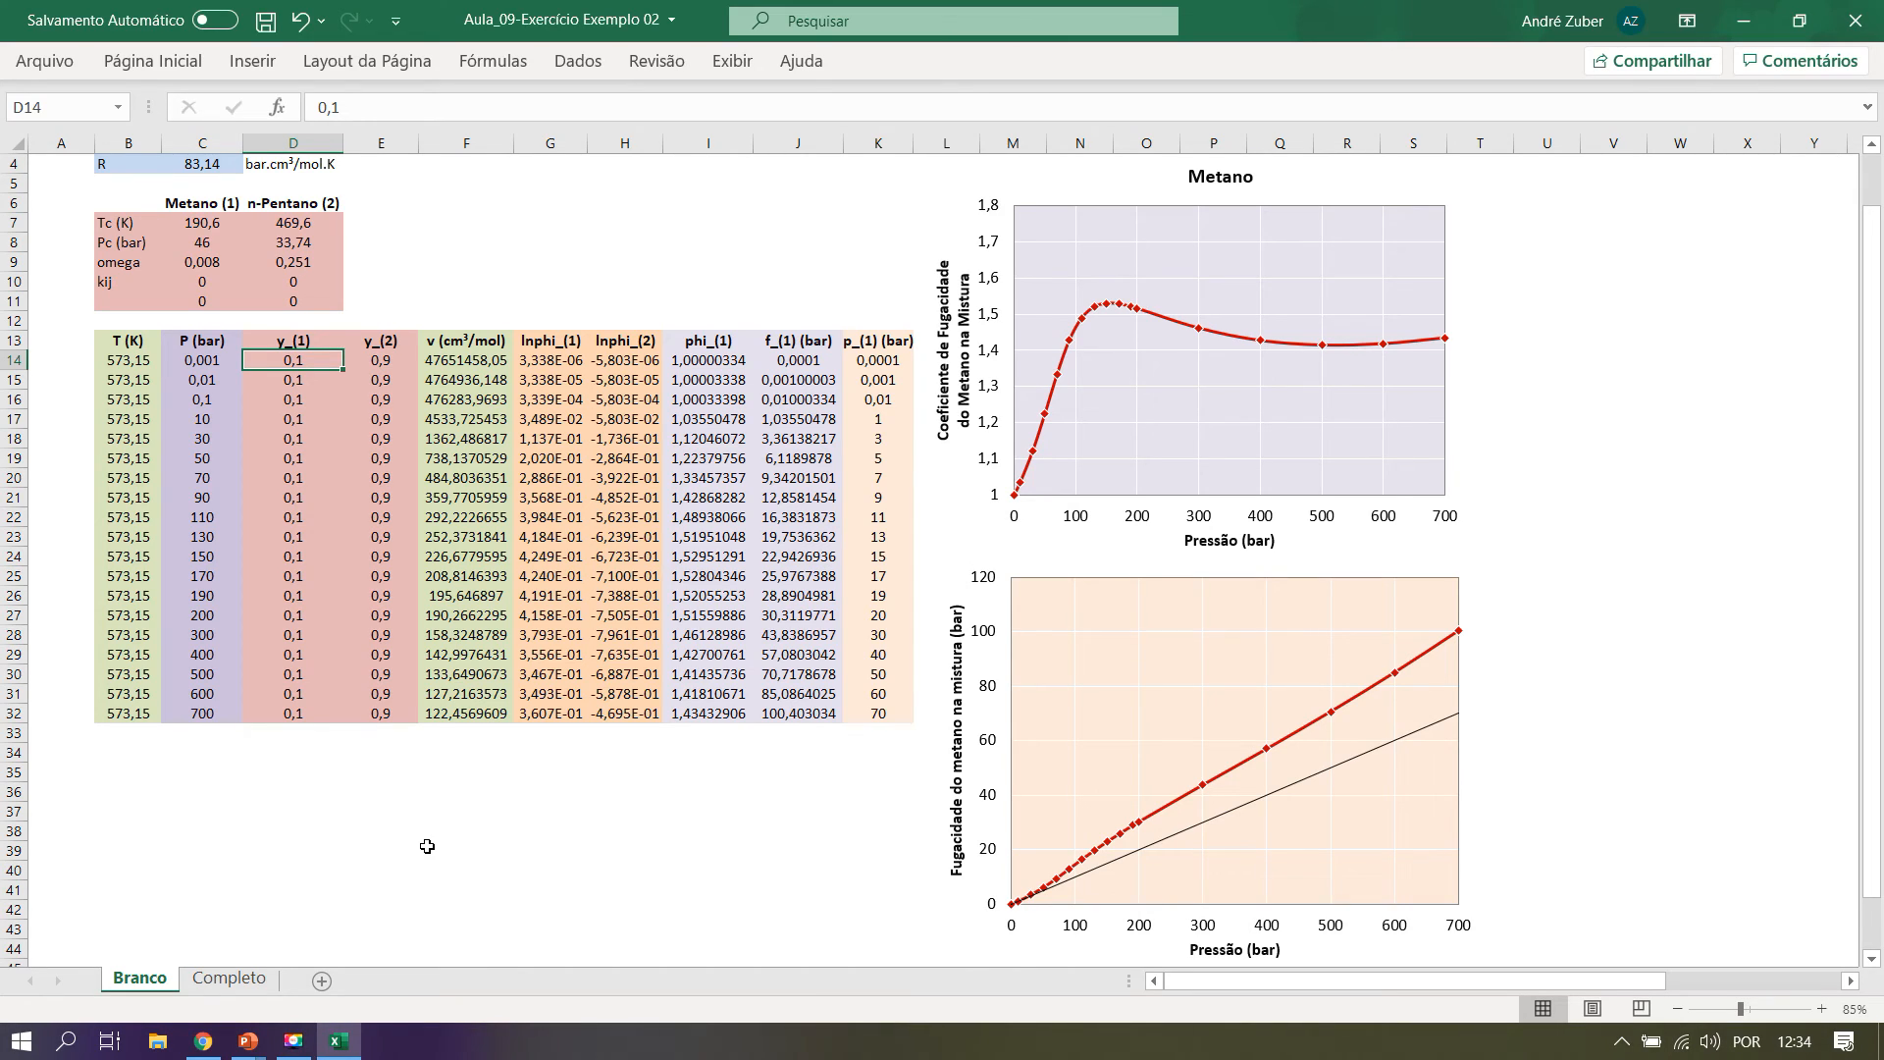
text(0)
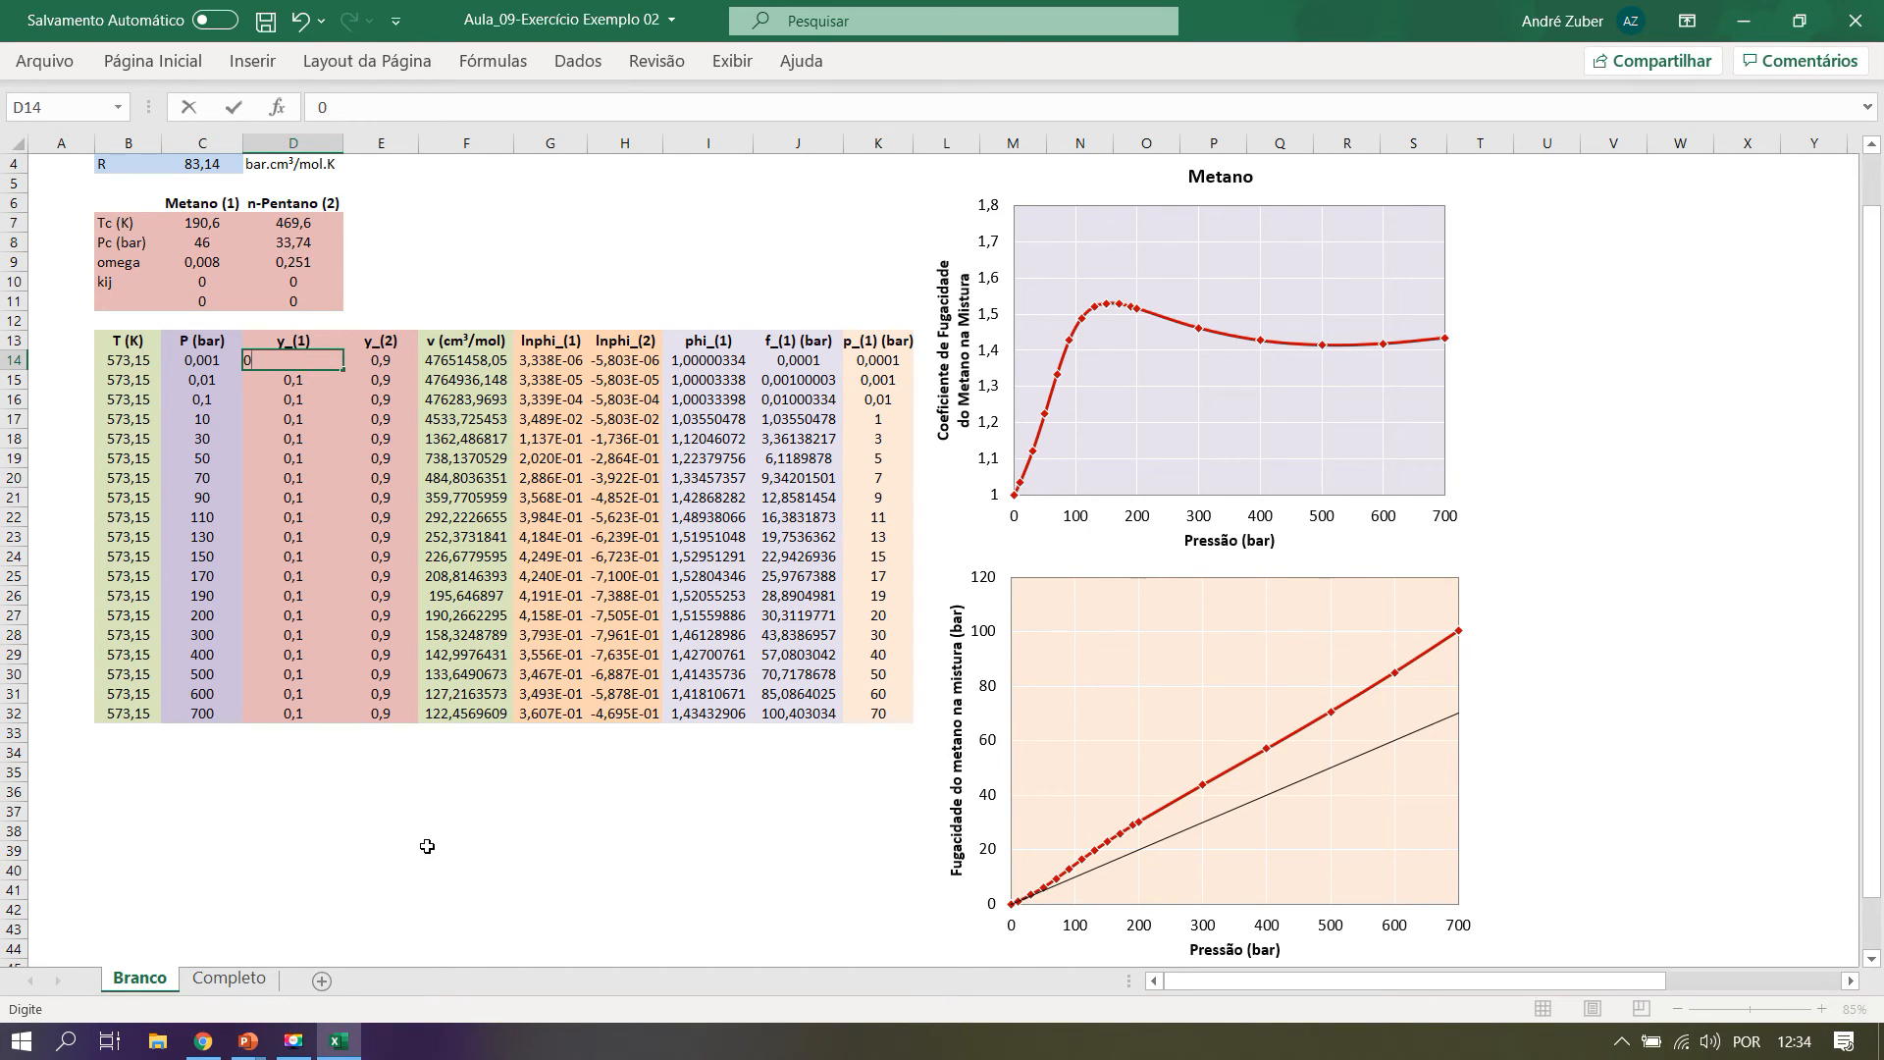
text(,3)
key(Return)
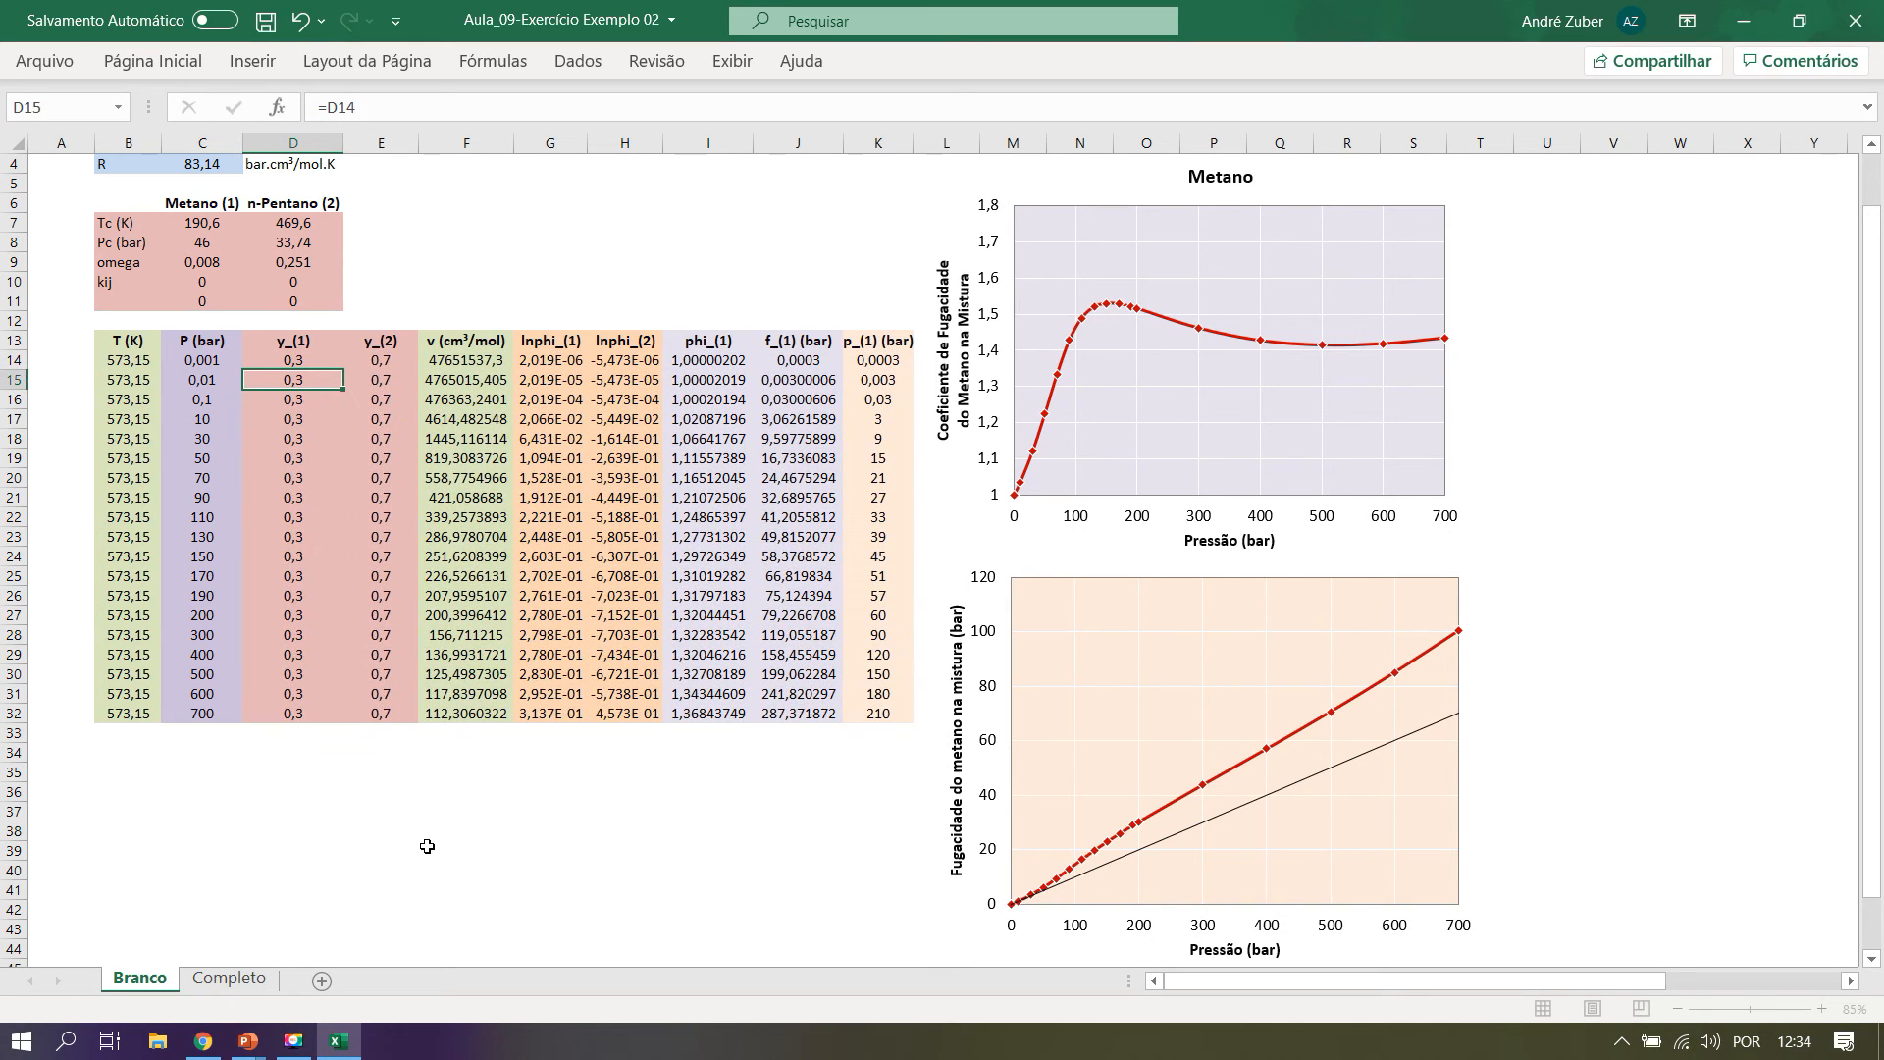
Compare the table and both charts with methane's mole fraction y_(1) in D14 set to 0,5, followed by 0,7.
key(Up)
text(0,5)
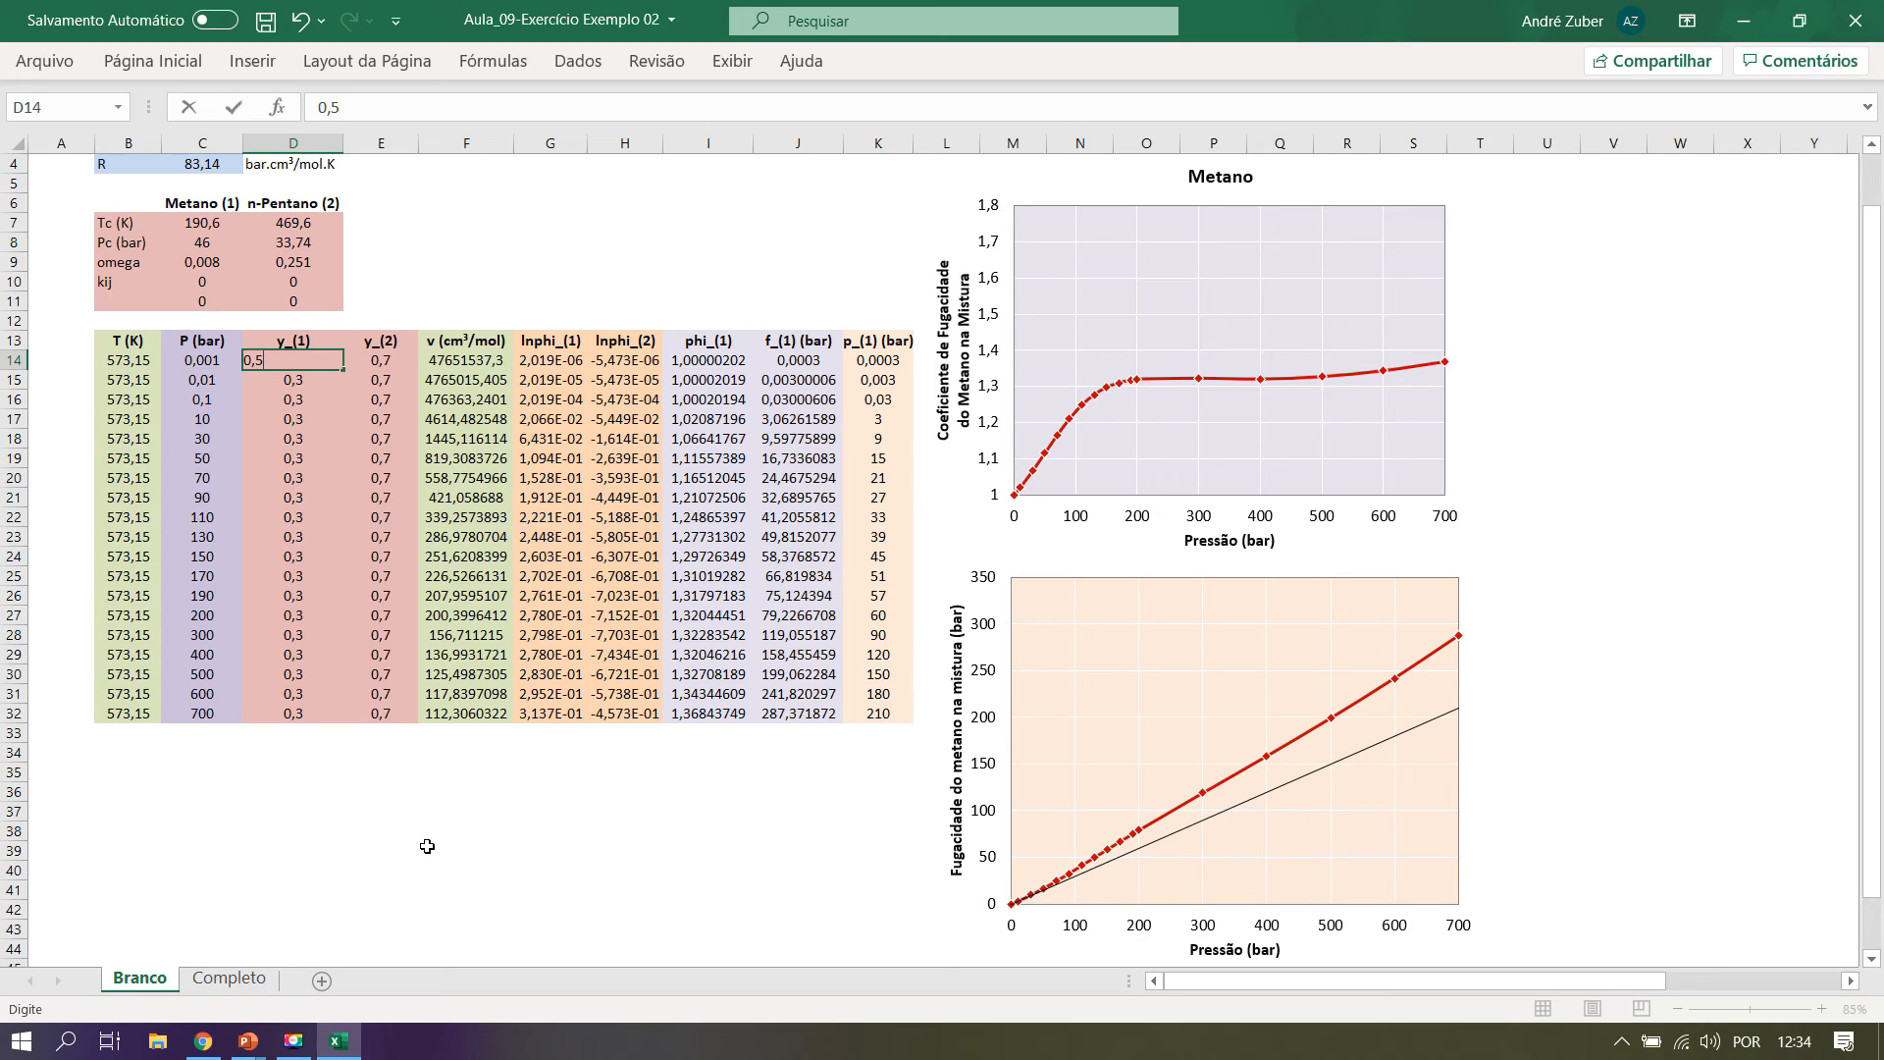
key(Return)
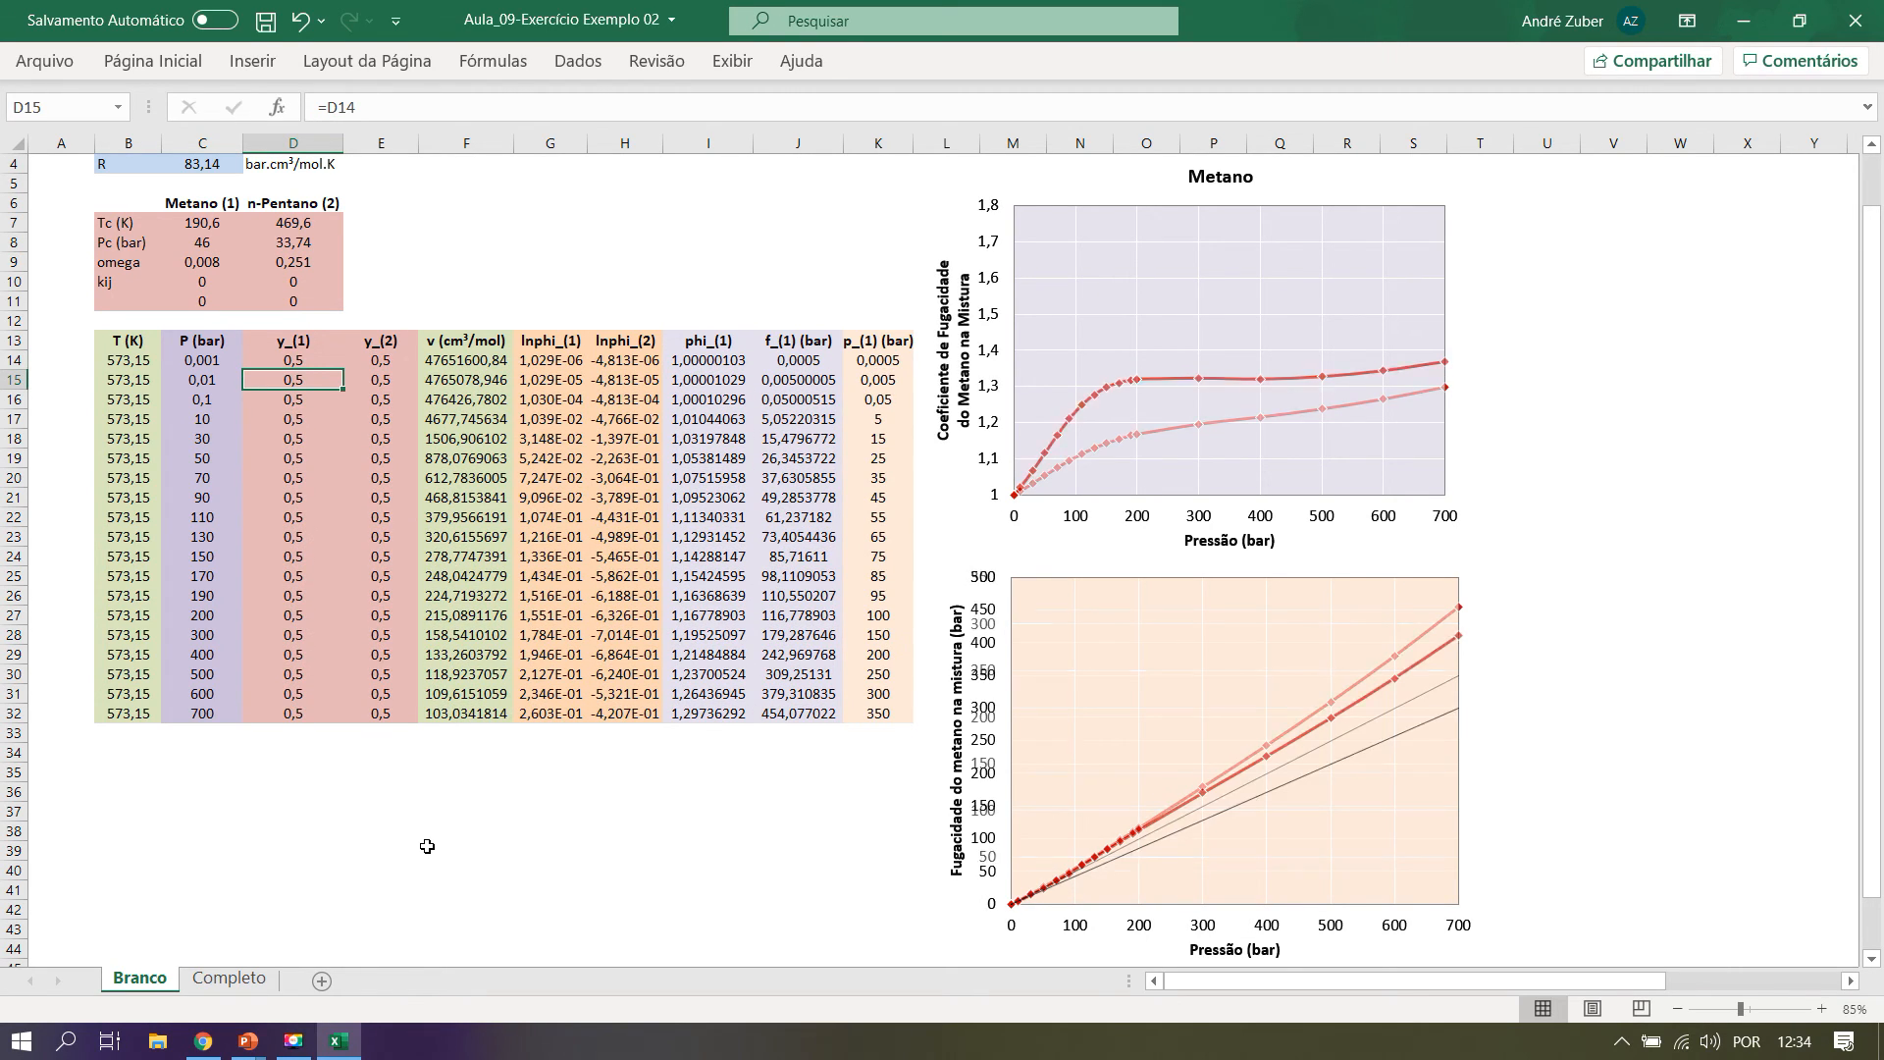
key(Up)
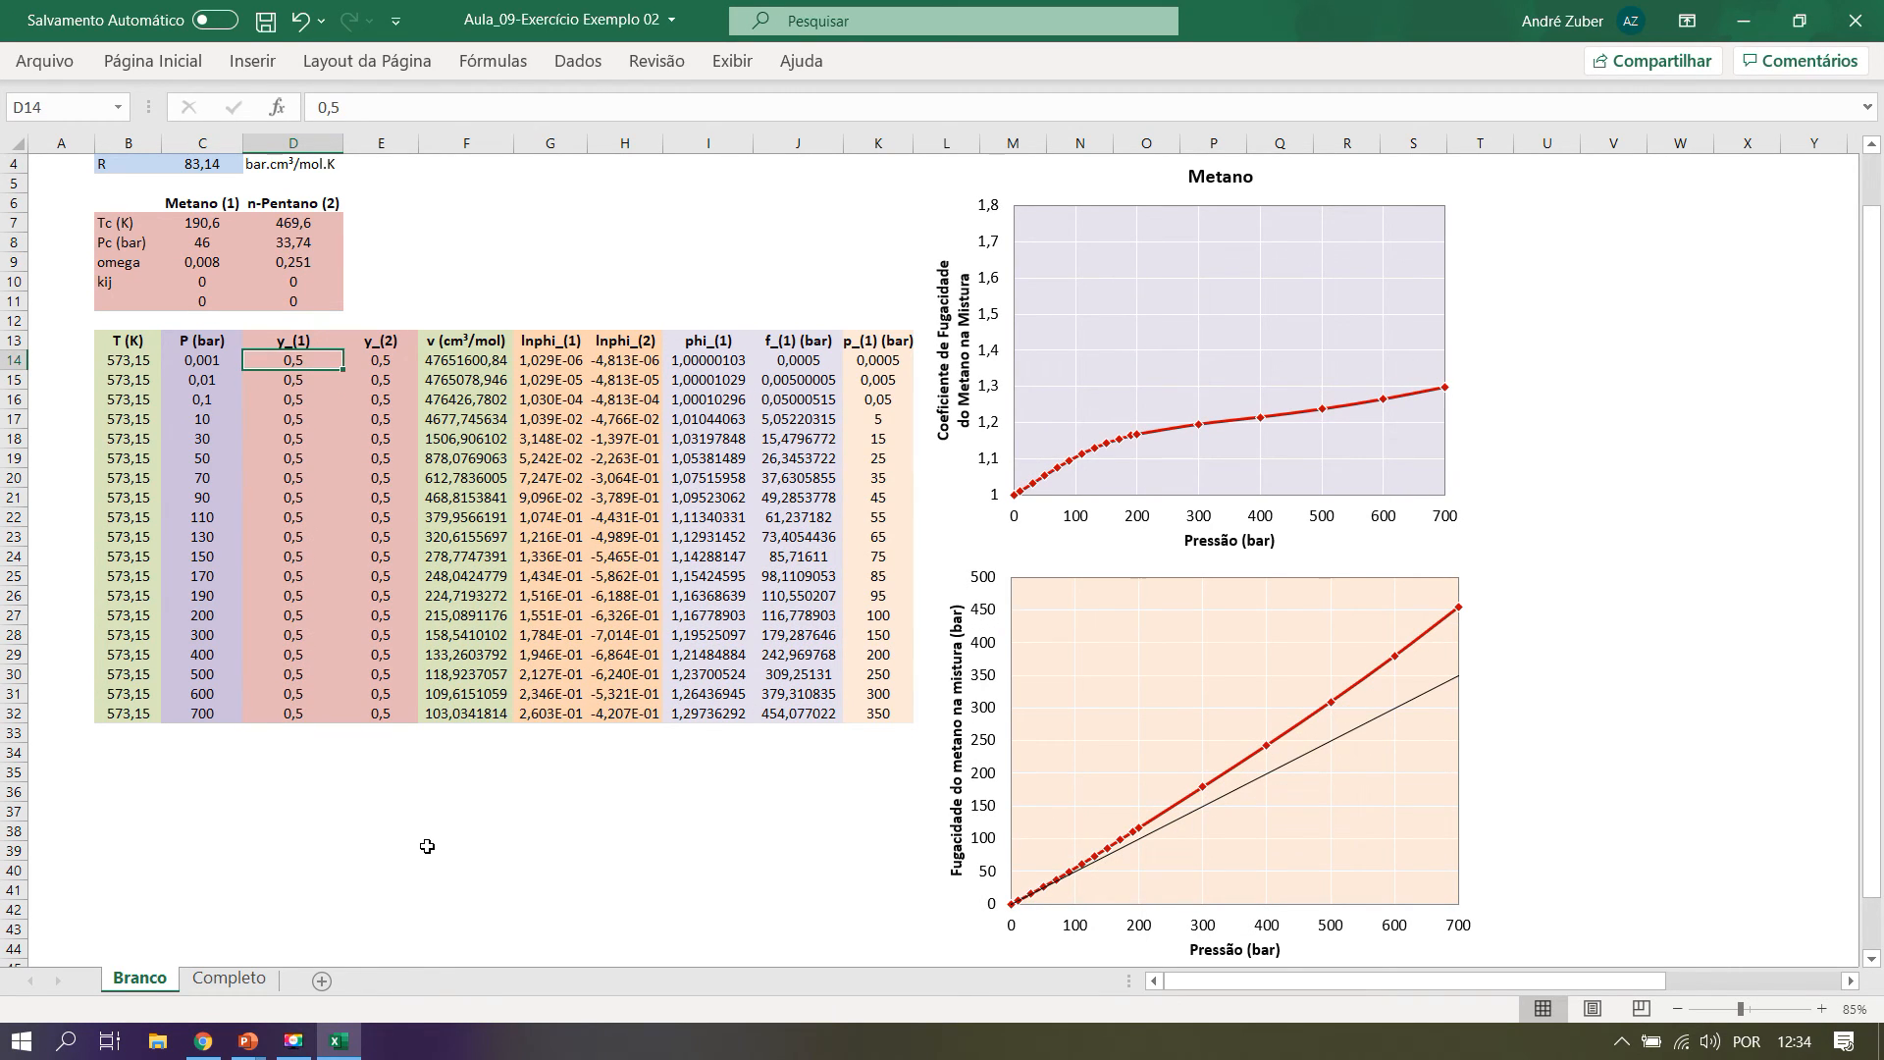
text(0,7)
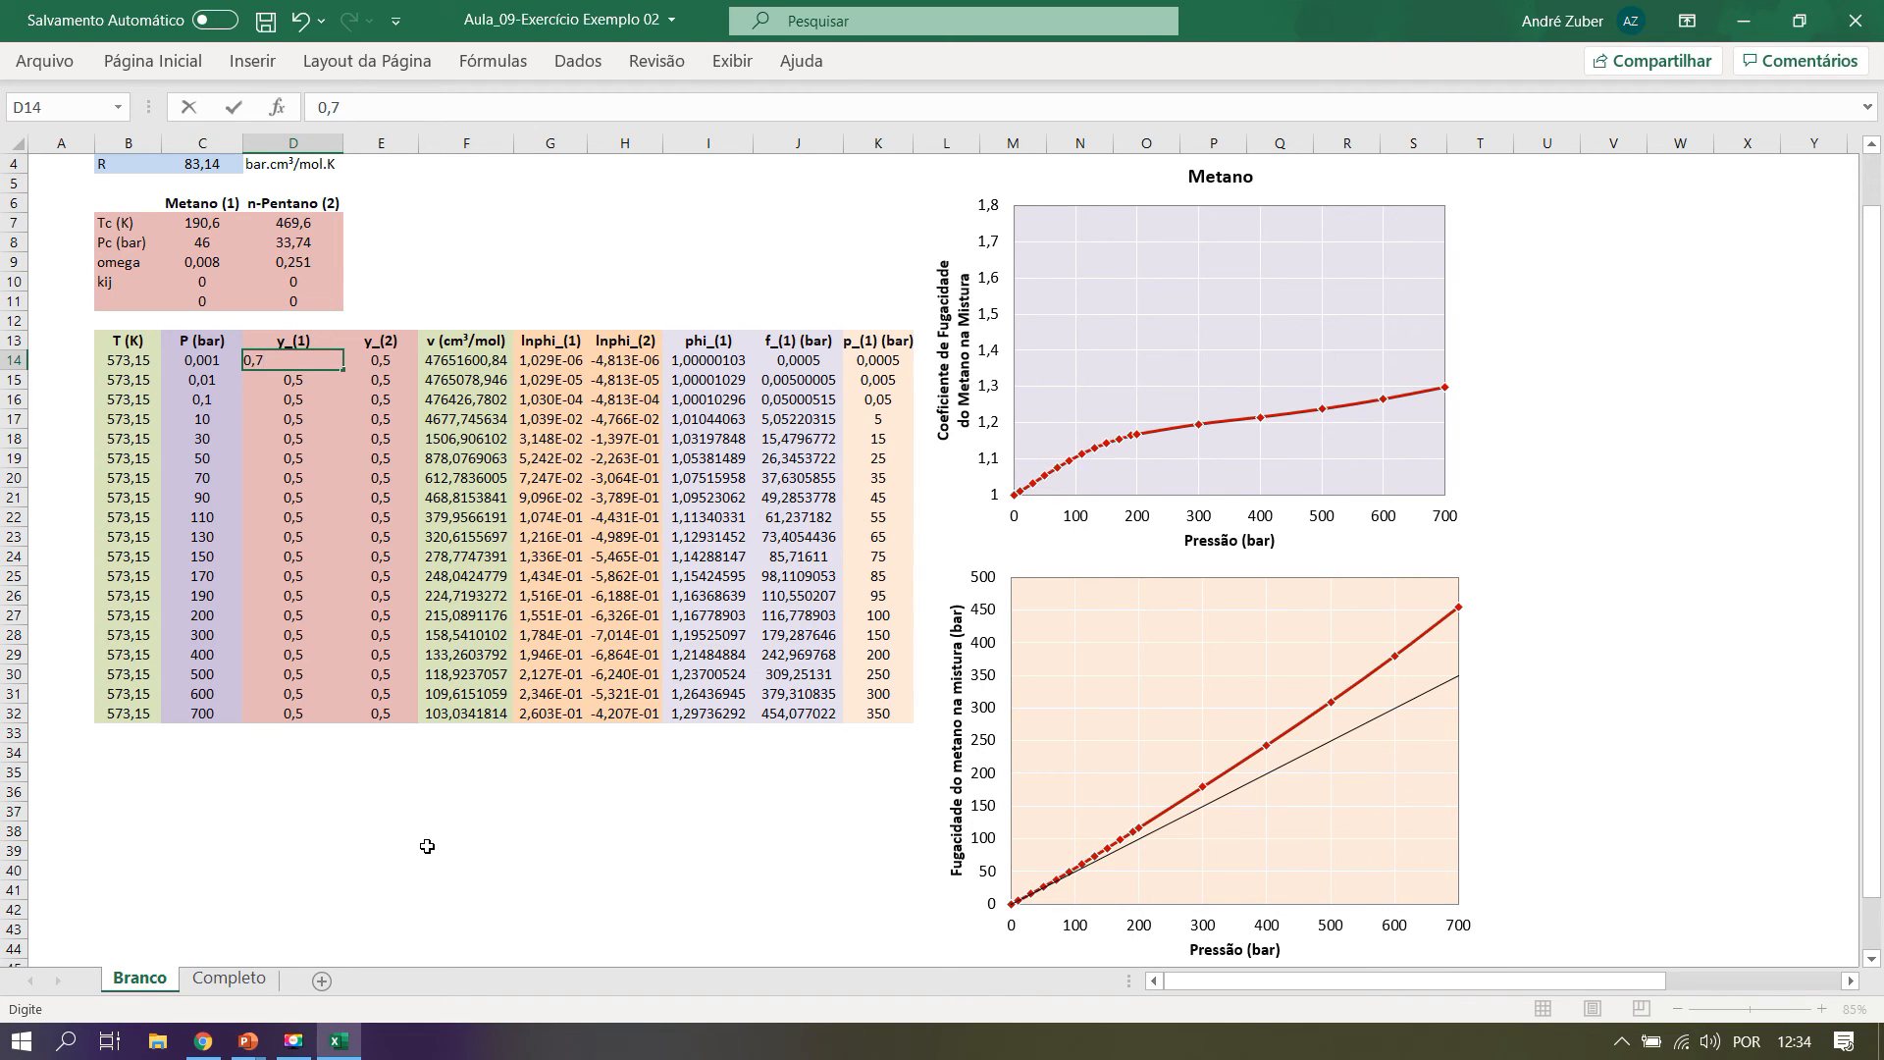
key(Return)
Compare the table and both charts with y_(1) in D14 set to 0,9, followed by 0,9999 for nearly pure methane.
key(Up)
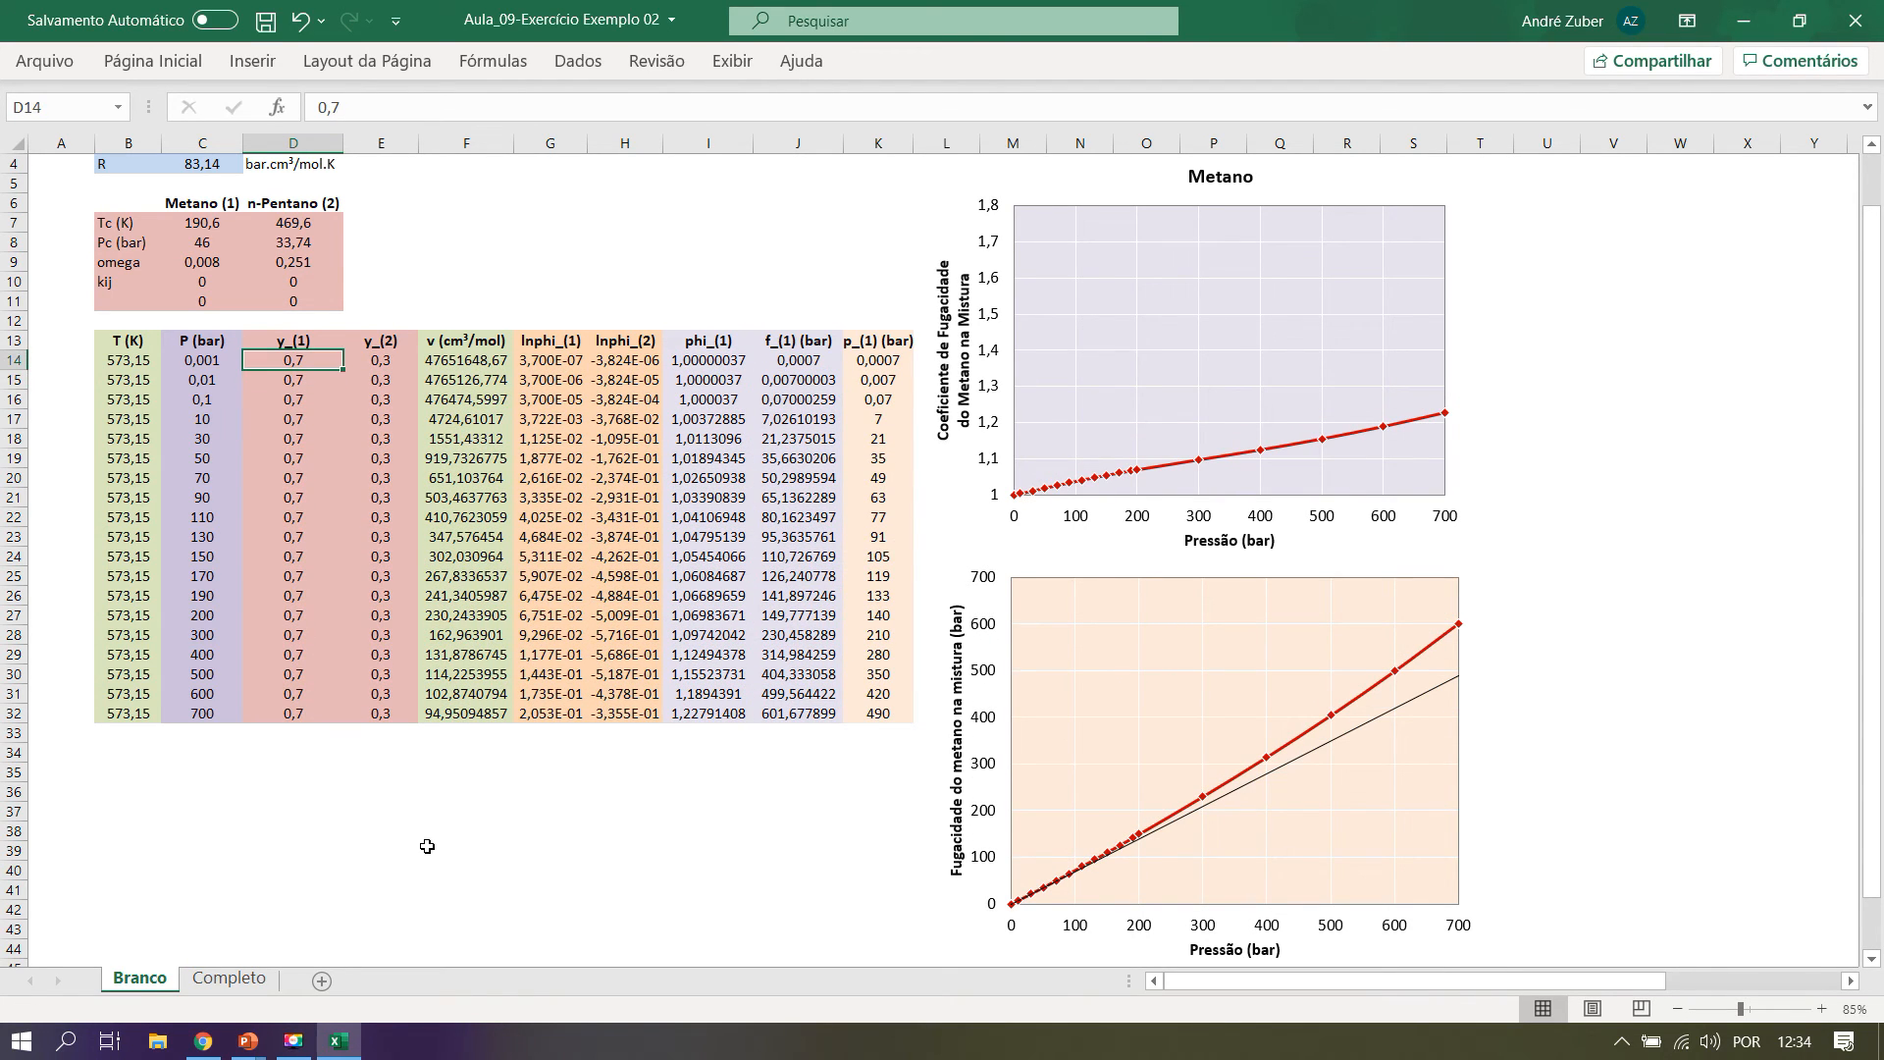
text(0,9)
key(Return)
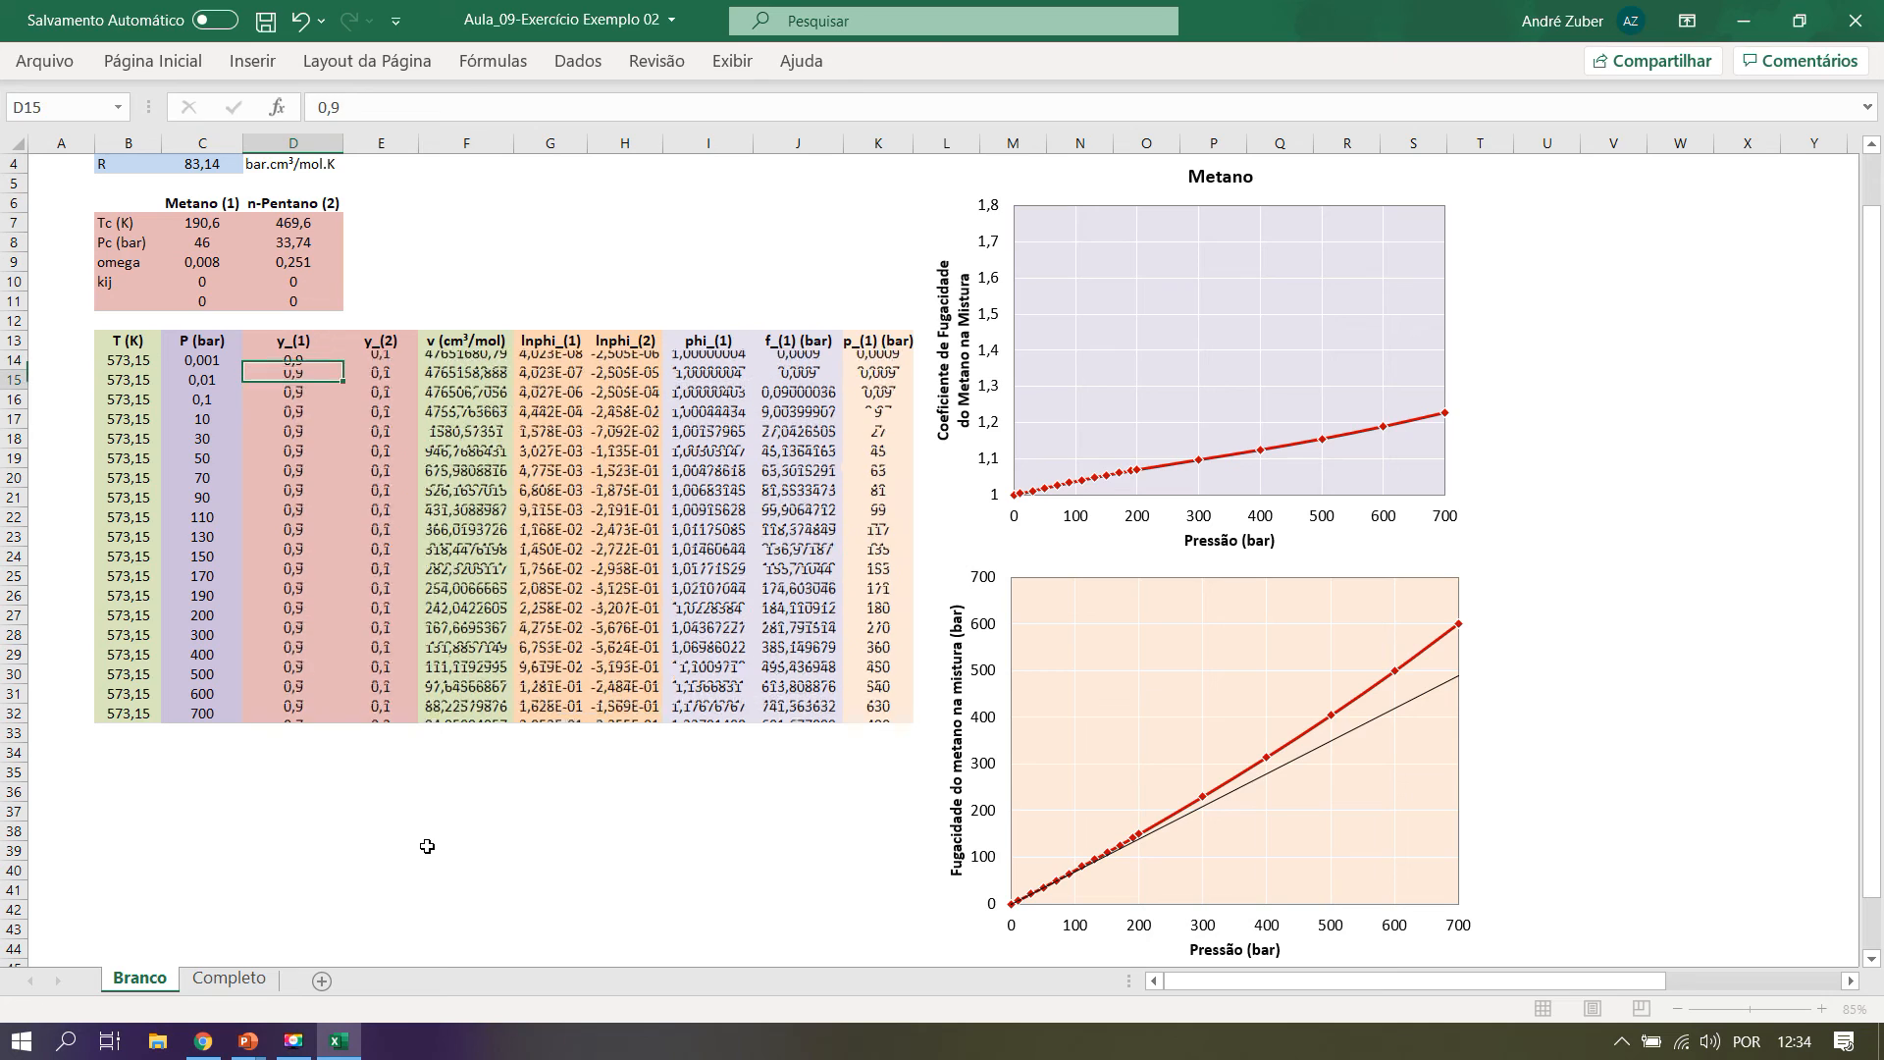
key(Up)
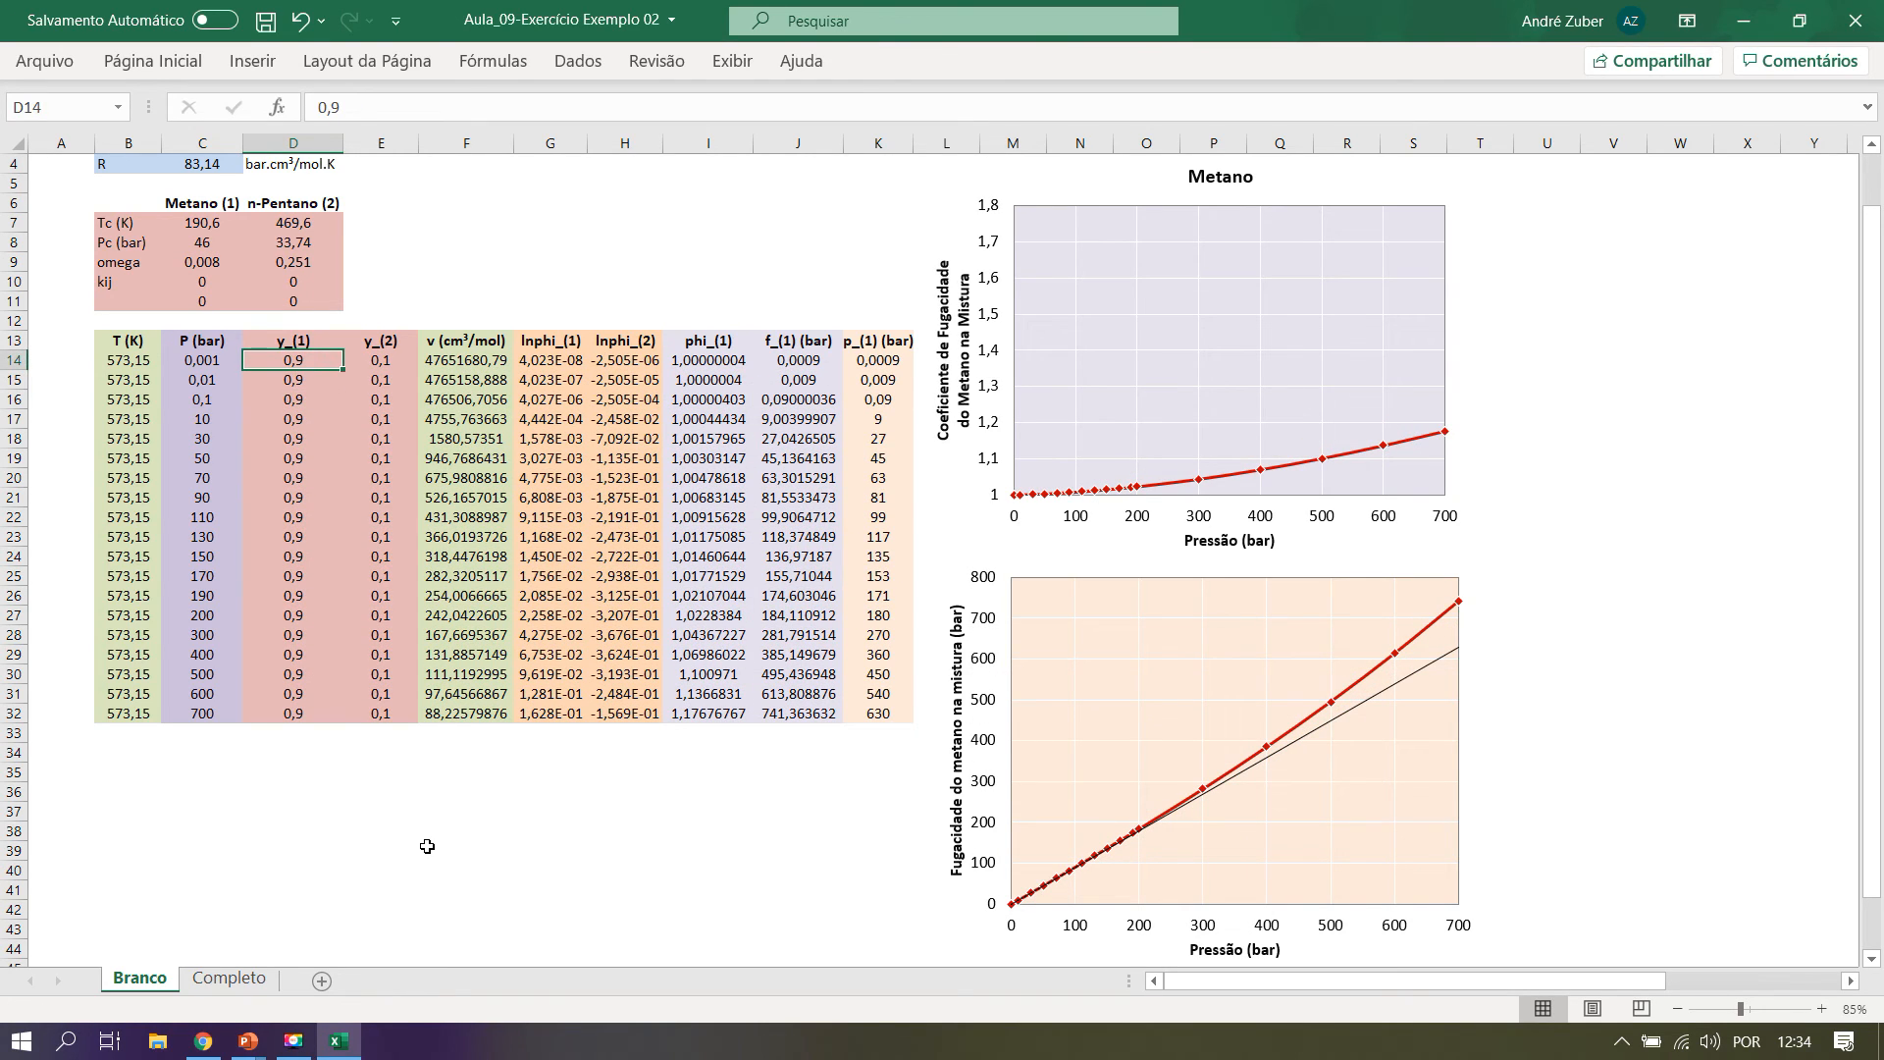
text(0,9999)
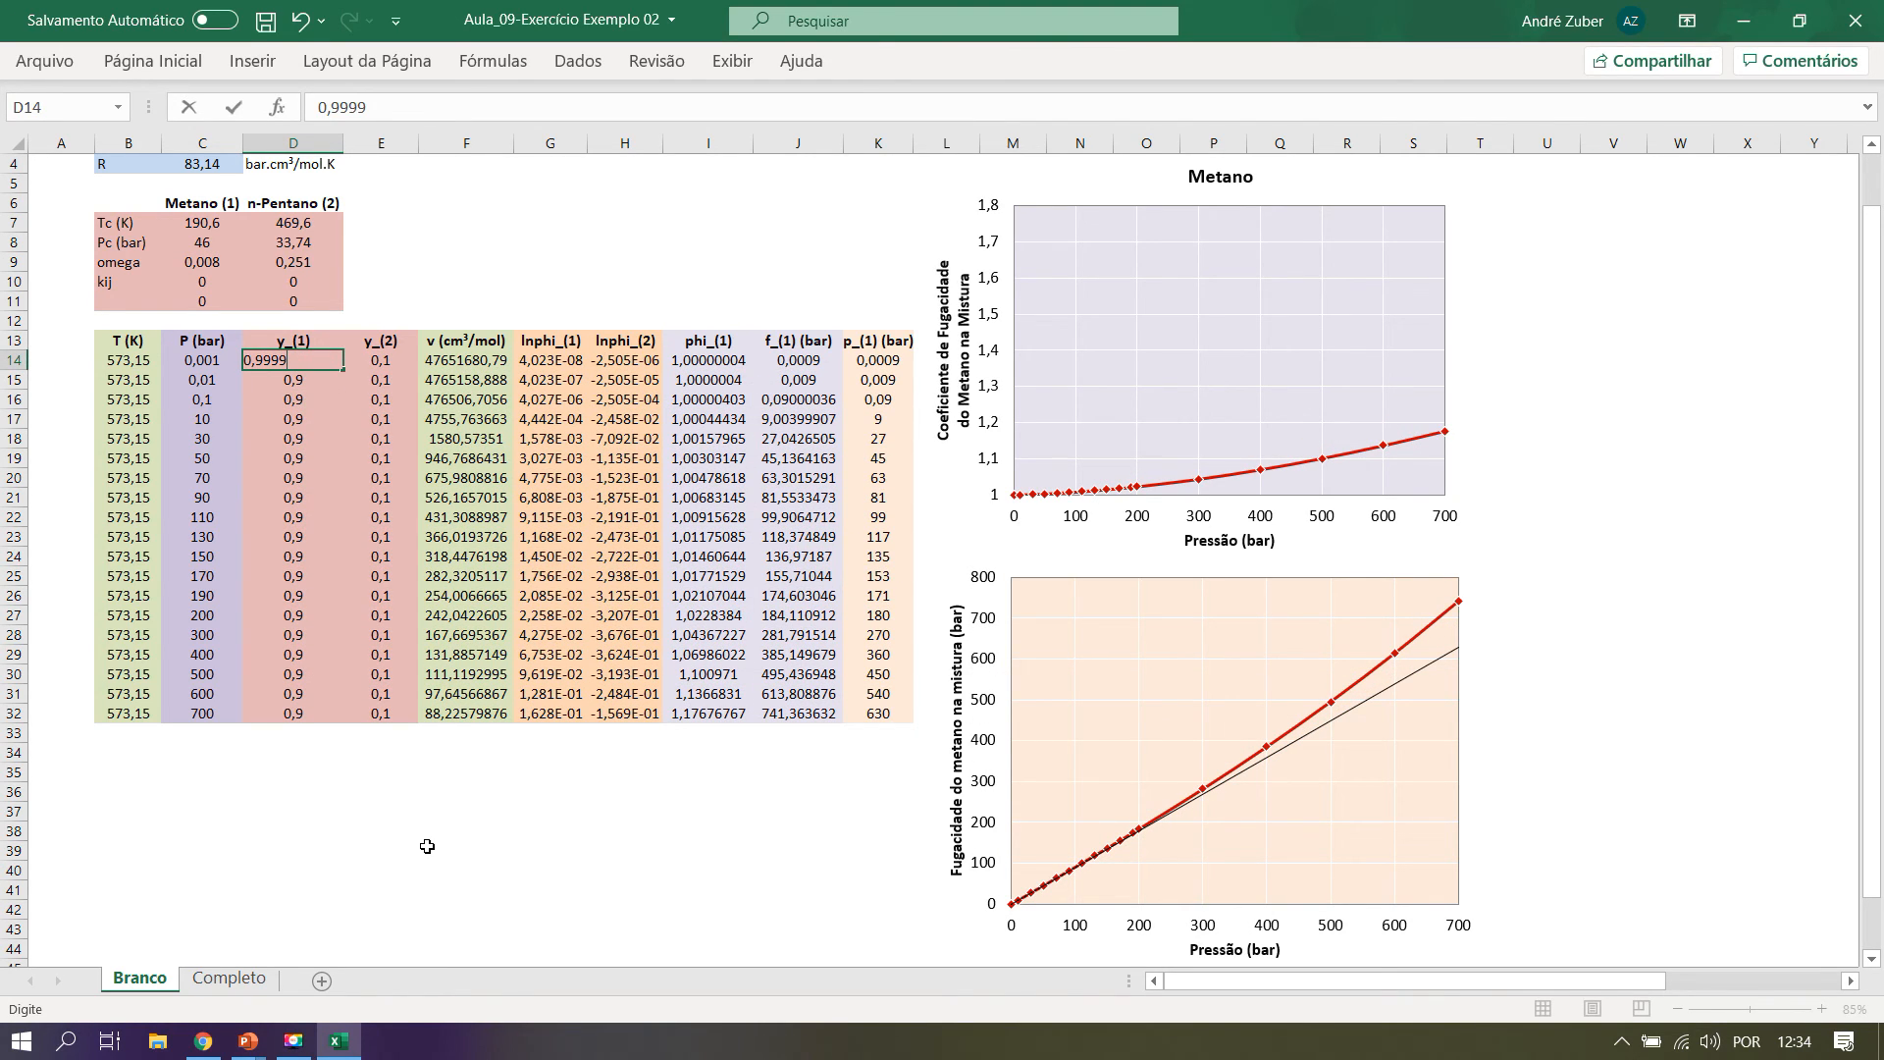
key(Return)
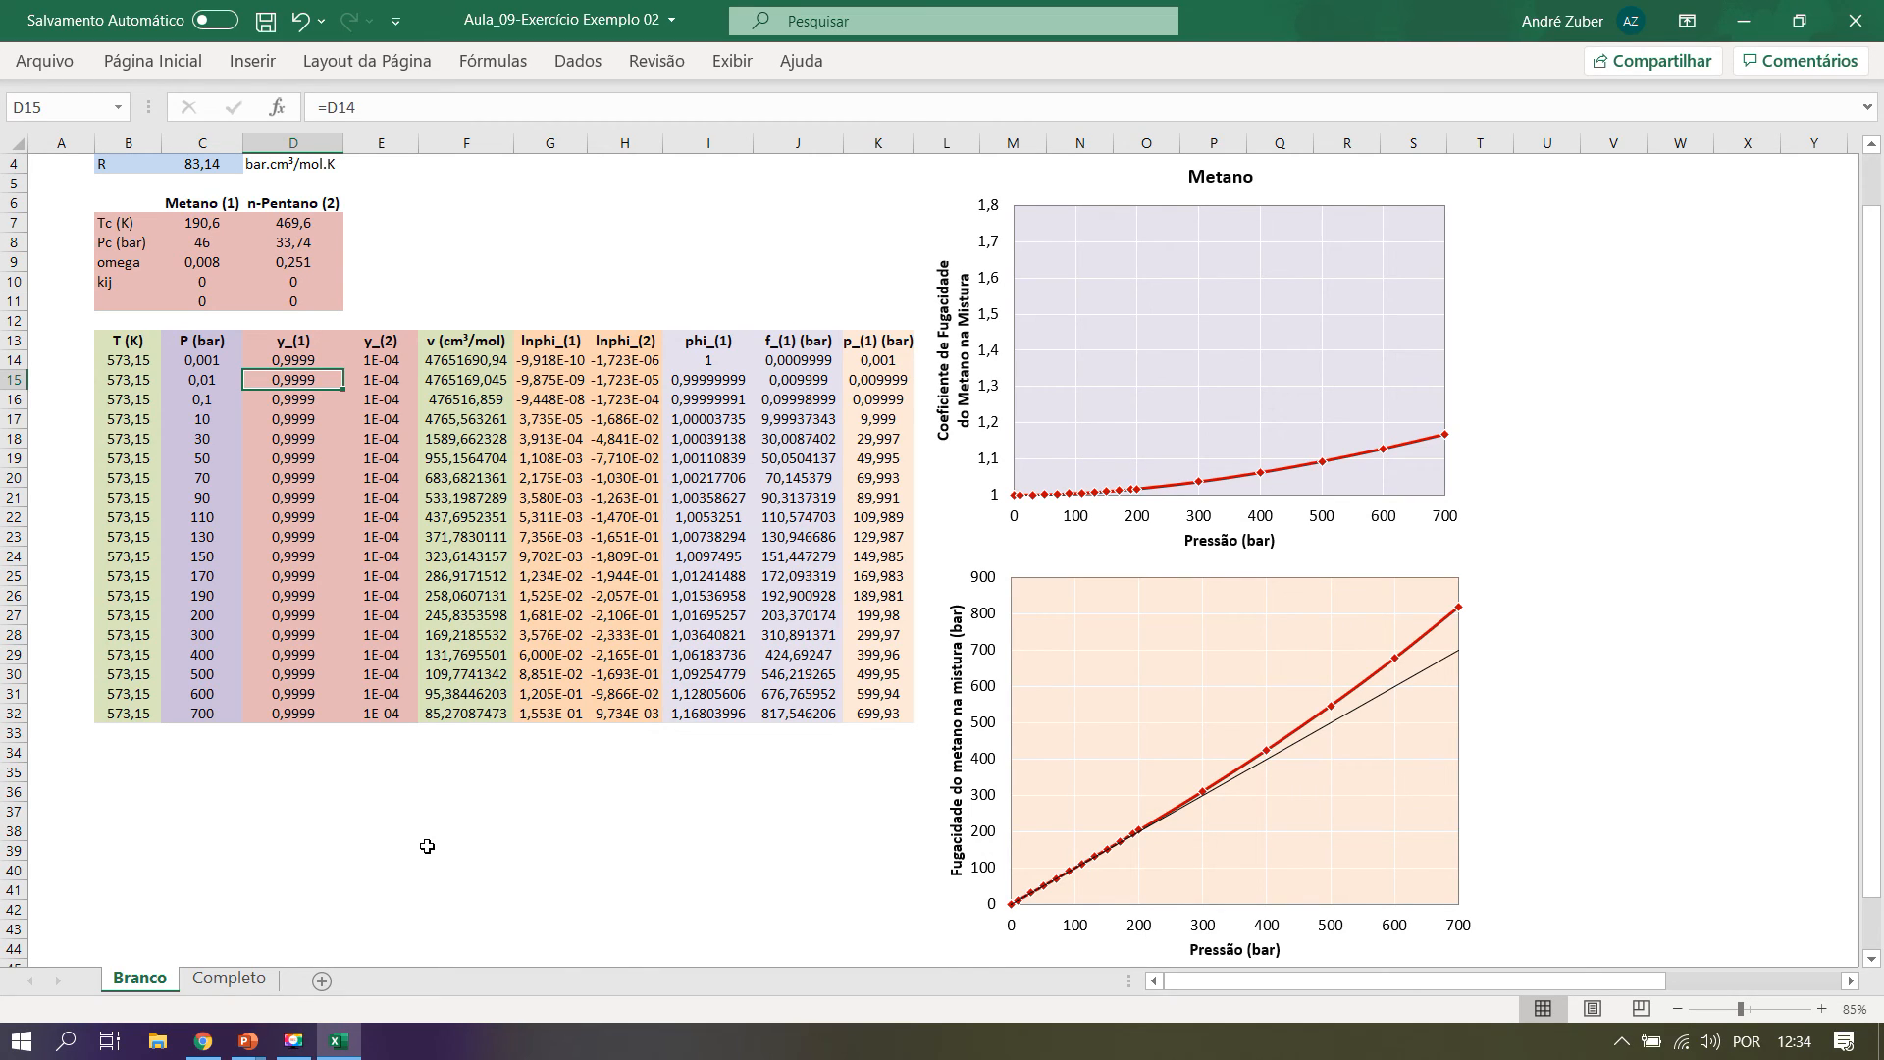
scroll(505, 750, up, 1)
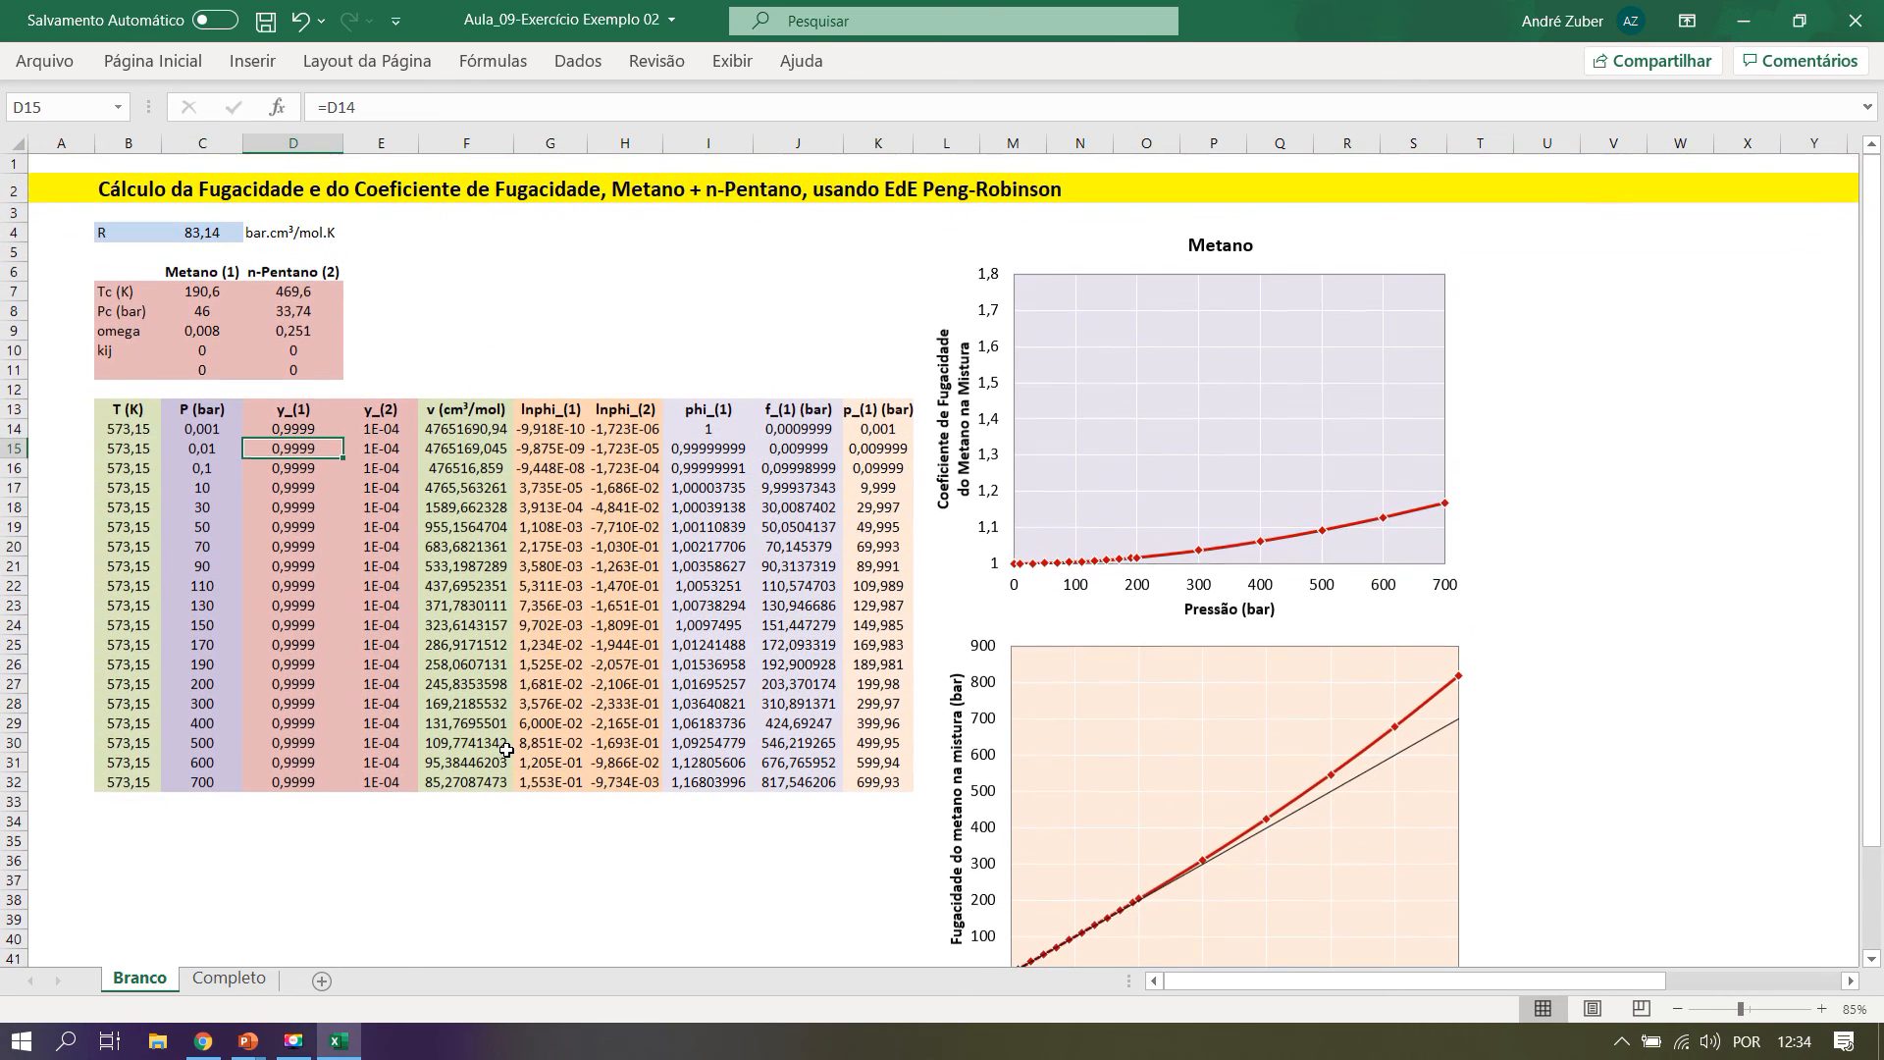